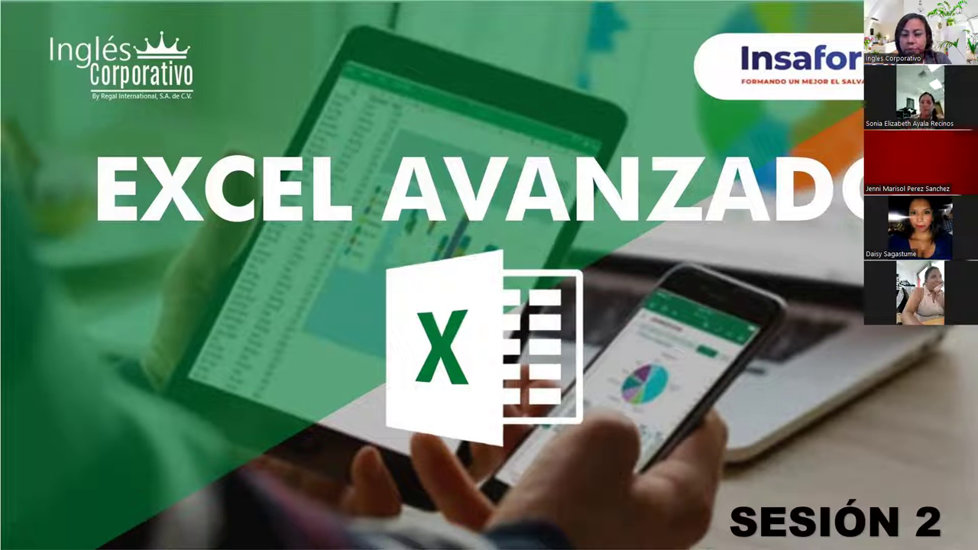
- Advance the slideshow from the EXCEL AVANZADO title through AGENDA to CONTENIDO SESIÓN 2
{"action": "key", "text": "Right"}
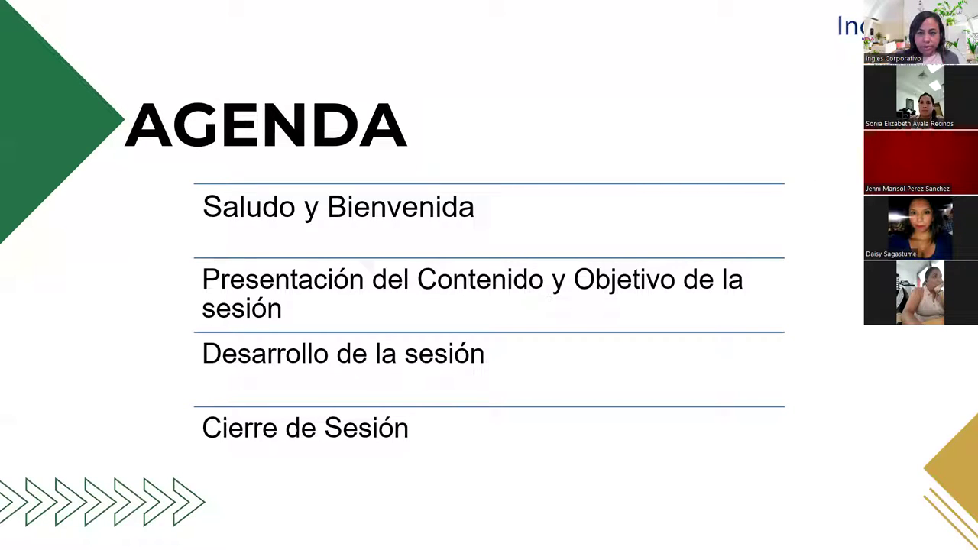
{"action": "key", "text": "Right"}
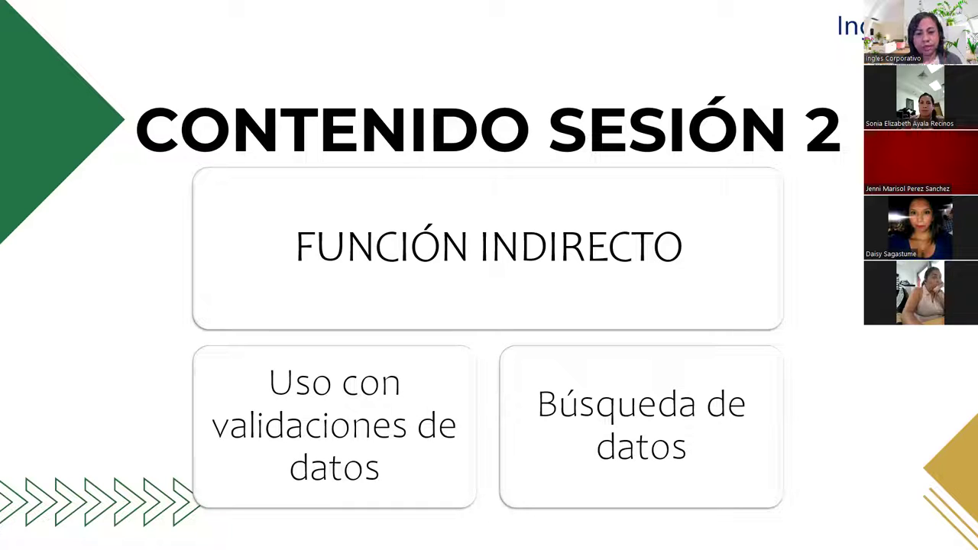
- Advance past OBJETIVO SESIÓN 2 to the INDIRECTO CON VALIDACIÓN DE DATOS slide
{"action": "key", "text": "Right"}
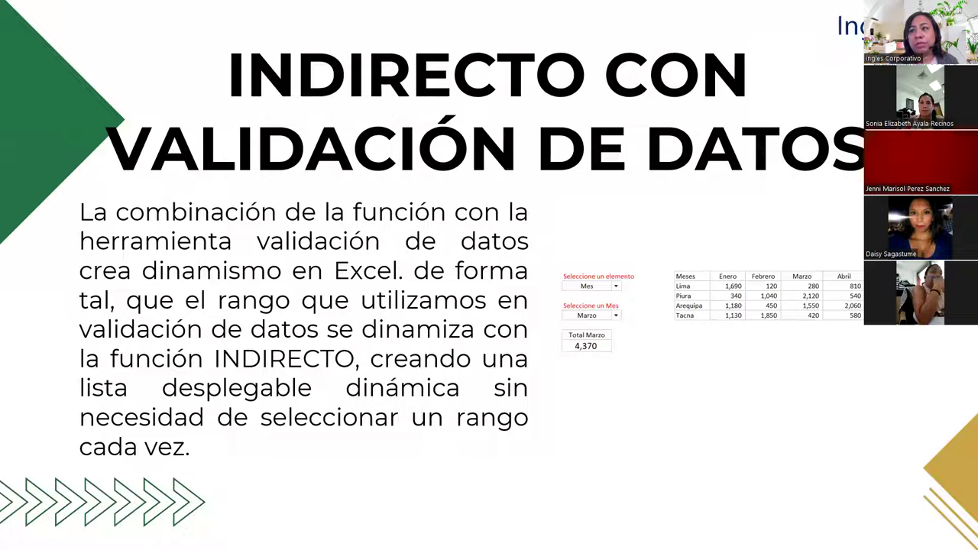
{"action": "mouse_move", "coordinate": [136, 348]}
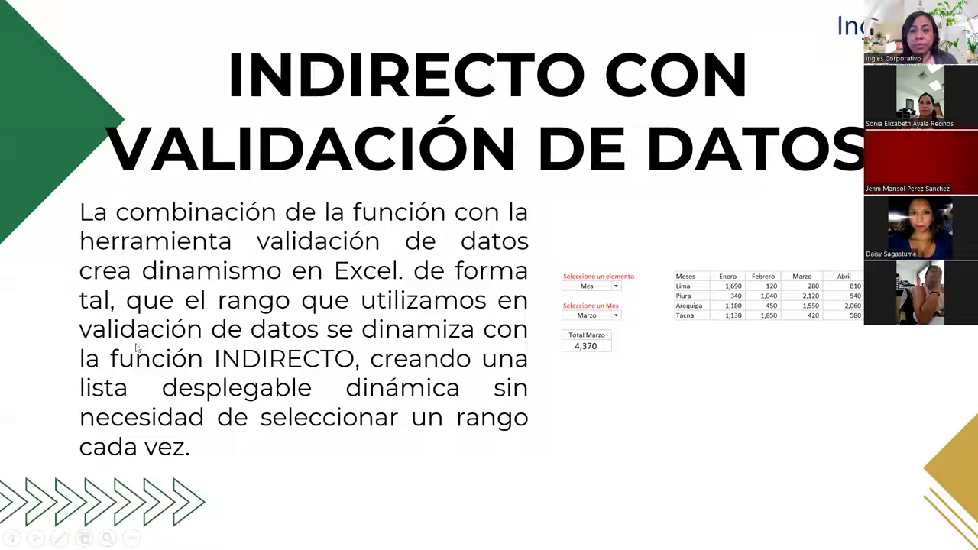
- Reveal the Argentina, Bolivia and Perú departments dropdown example on the slide
{"action": "key", "text": "Right"}
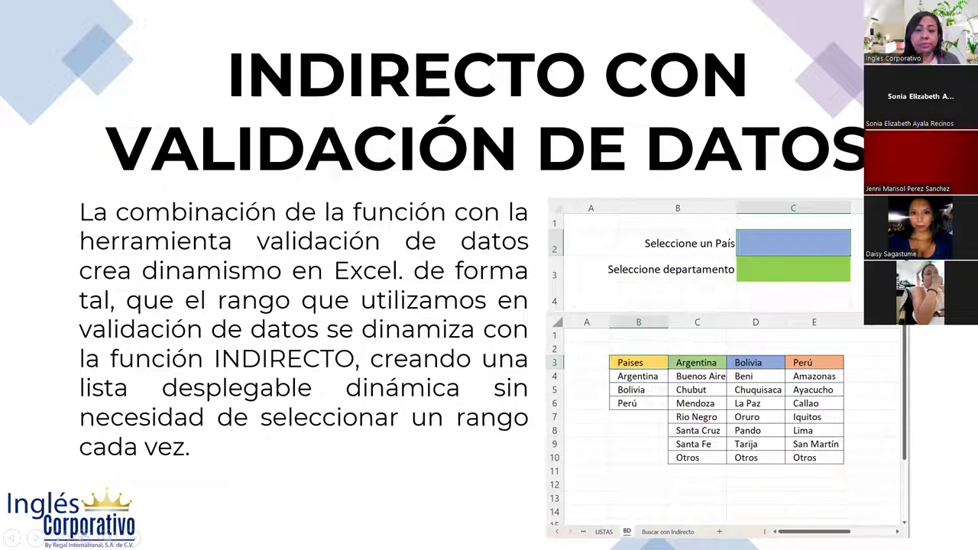
- Advance to the BÚSQUEDA DINÁMICA CON INDIRECTO slide, then switch to the Práctica sesión 2 workbook
{"action": "key", "text": "Right"}
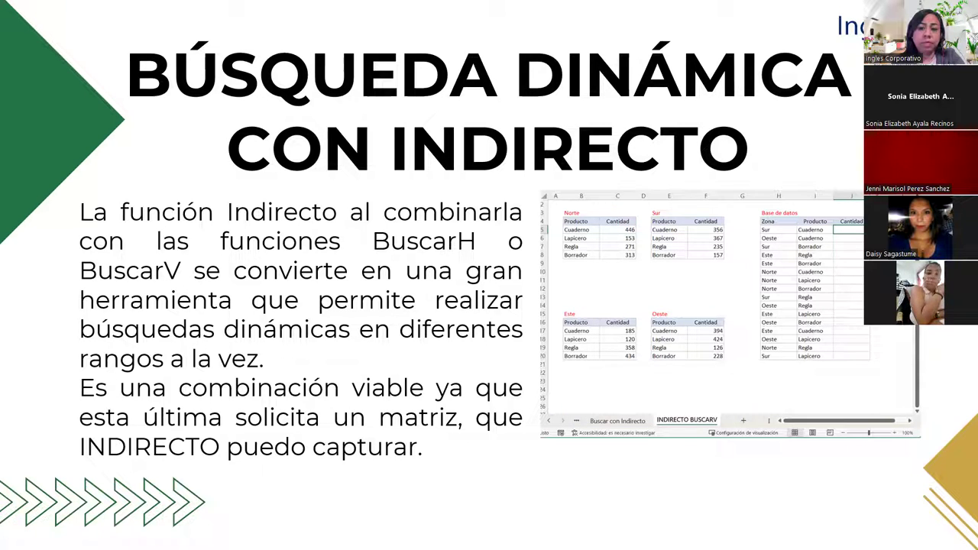
{"action": "key", "text": "alt+Tab"}
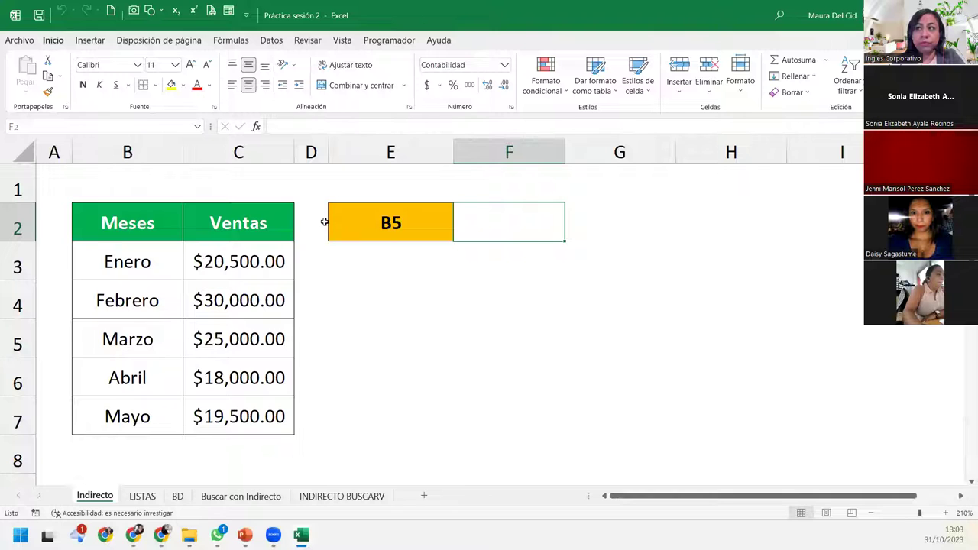
- In Práctica sesión 1's Ejemplo 4 sheet, test A3's list with Provincia, then return it to Mes
{"action": "key", "text": "ctrl+Tab"}
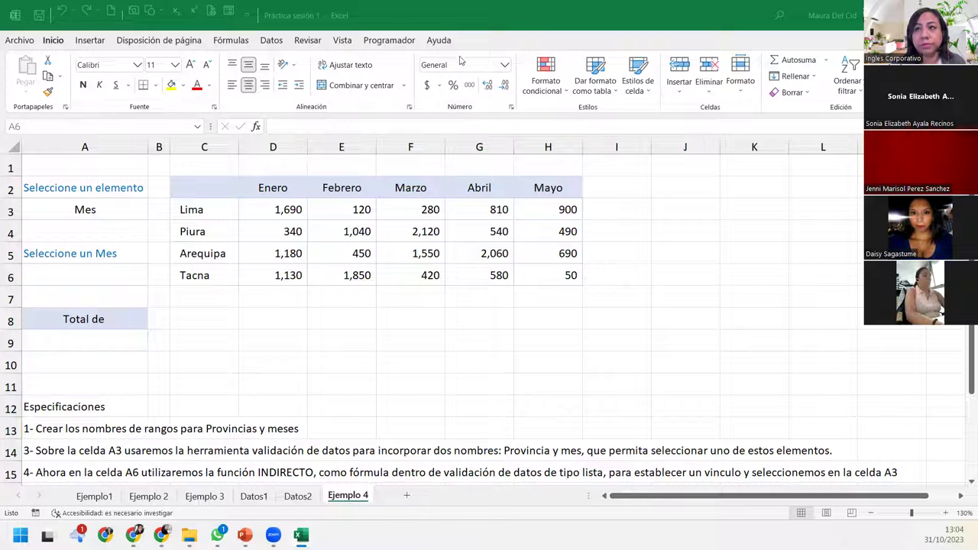
{"action": "left_click", "coordinate": [117, 277]}
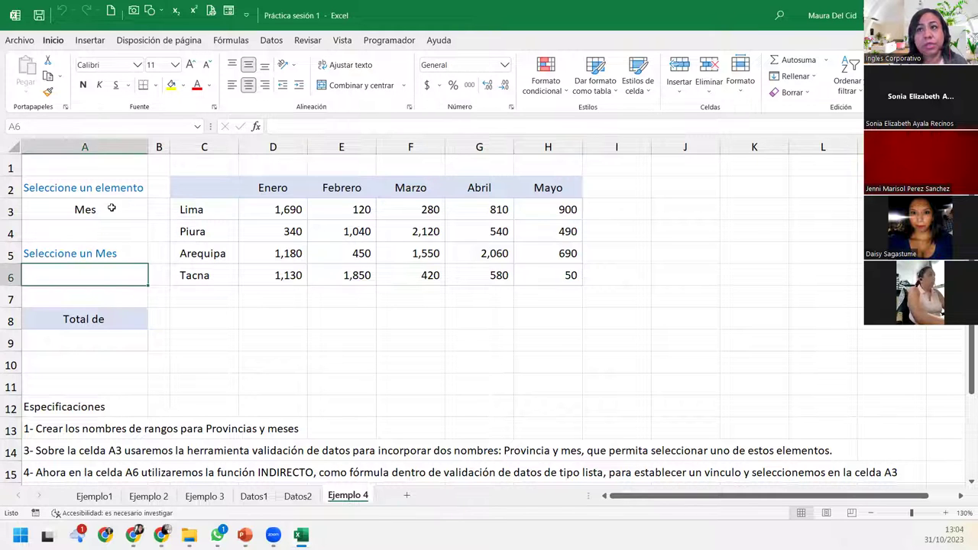
{"action": "left_click", "coordinate": [111, 207]}
{"action": "left_click", "coordinate": [153, 217]}
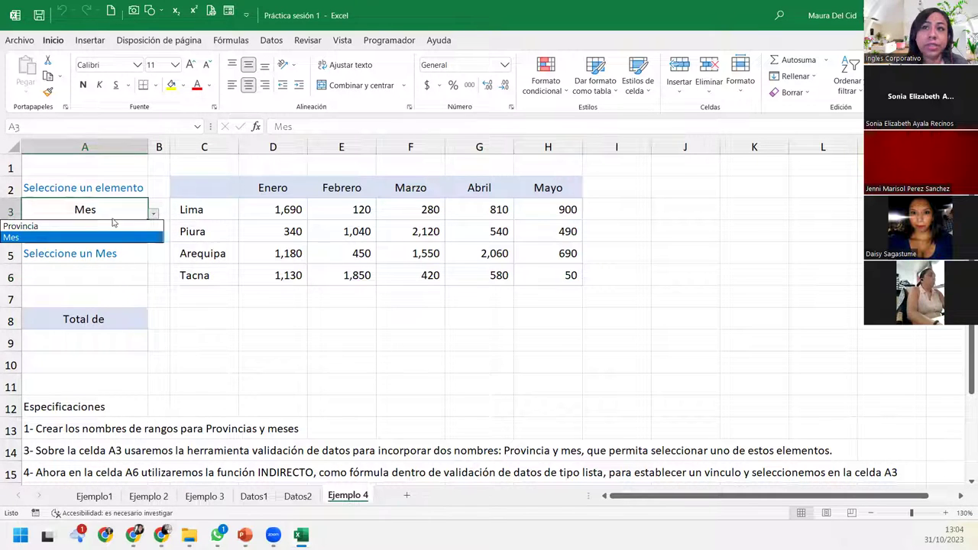
{"action": "left_click", "coordinate": [153, 226]}
{"action": "left_click", "coordinate": [150, 216]}
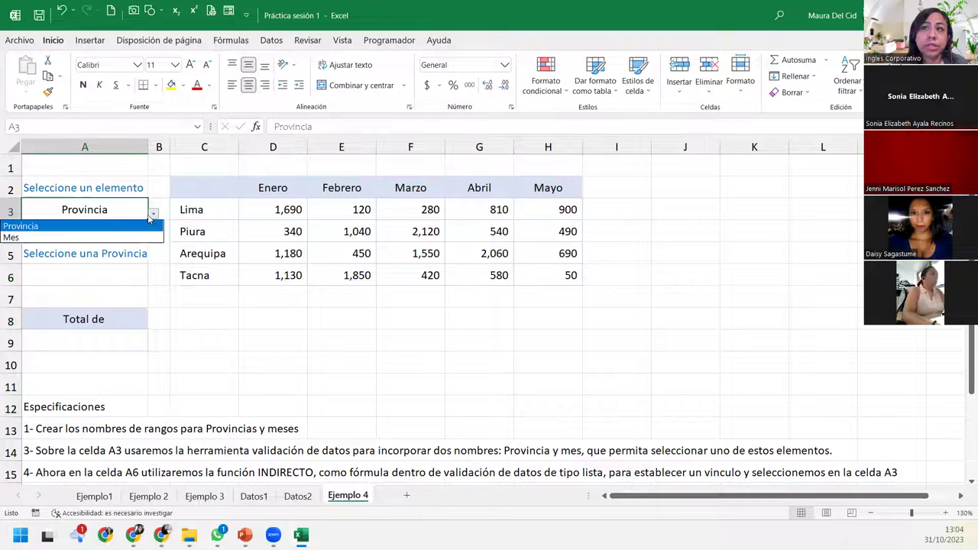
{"action": "left_click", "coordinate": [90, 237]}
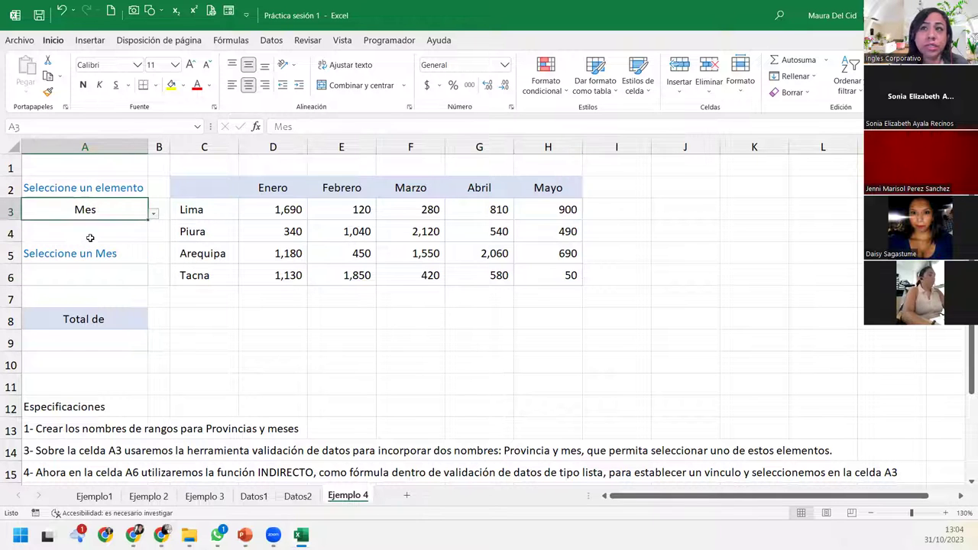
{"action": "left_click", "coordinate": [86, 277]}
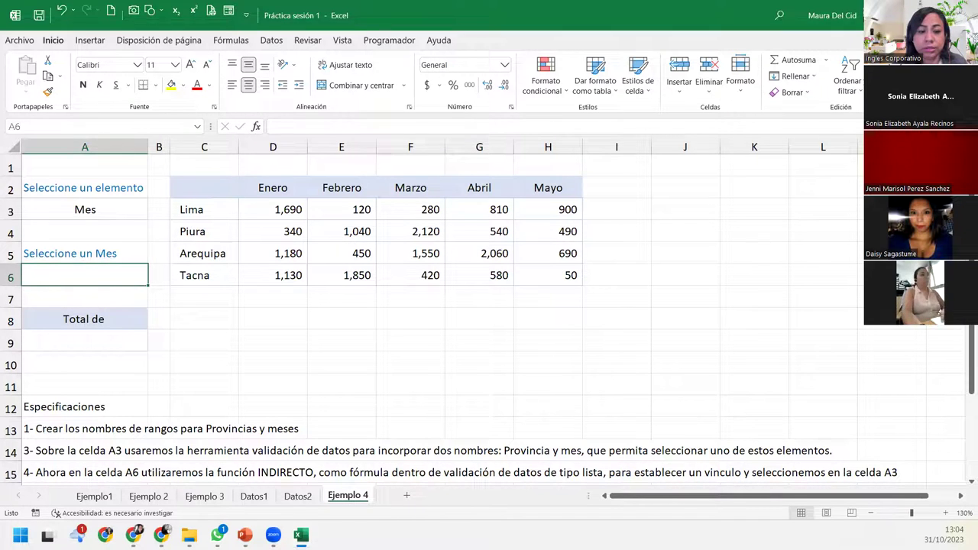
- Select cell A6 and show the Datos ribbon tools
{"action": "key", "text": "alt+Tab"}
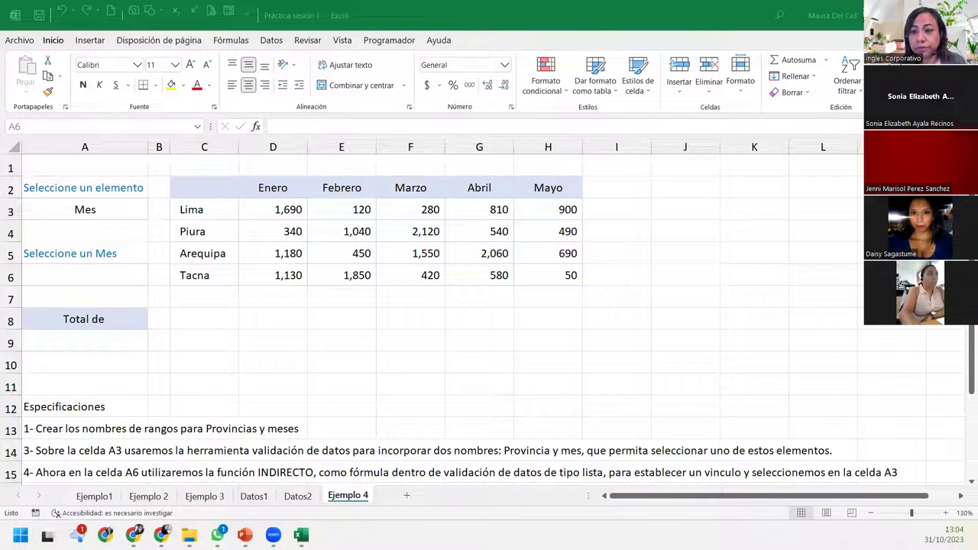
{"action": "left_click", "coordinate": [126, 268]}
{"action": "left_click", "coordinate": [273, 42]}
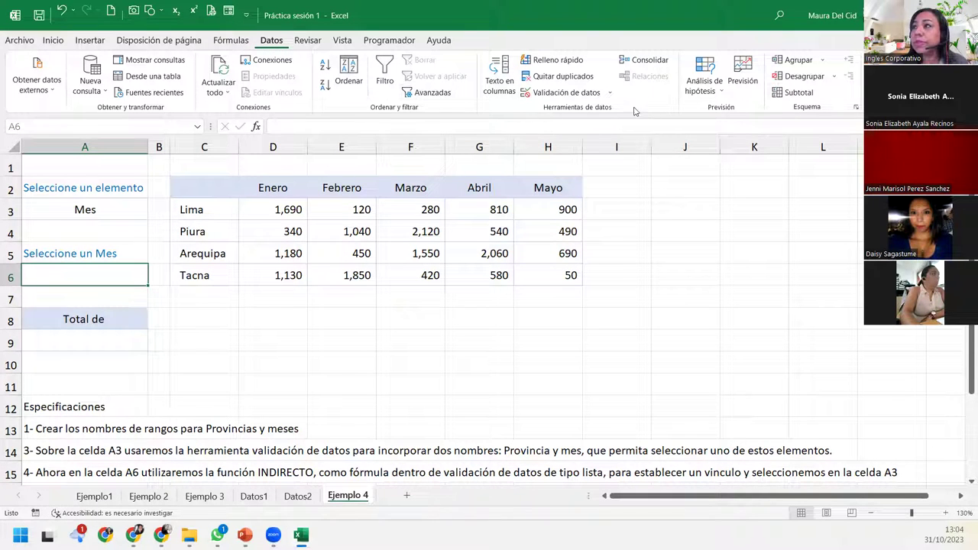
- Give A6 a List data validation with source =indirecto($A$3)
{"action": "left_click", "coordinate": [566, 92]}
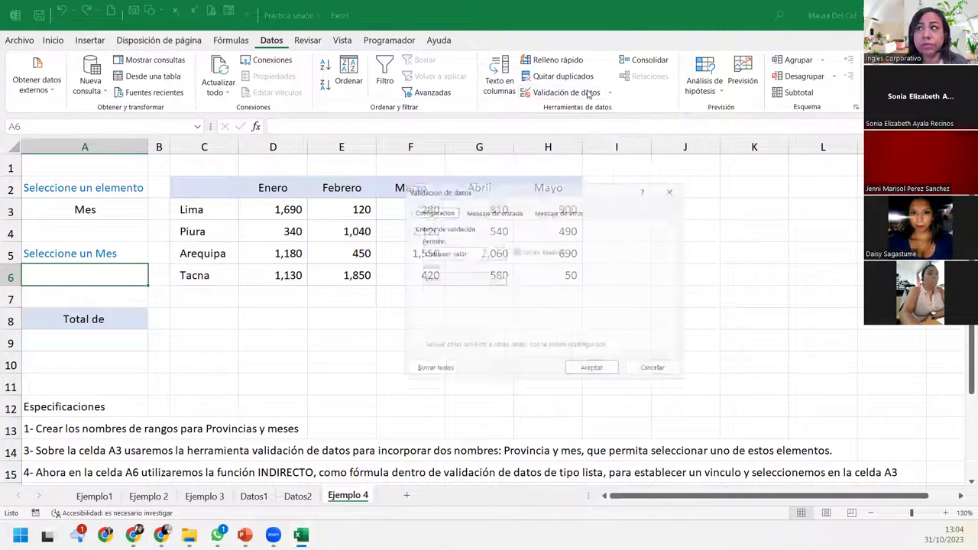
{"action": "left_click", "coordinate": [442, 252]}
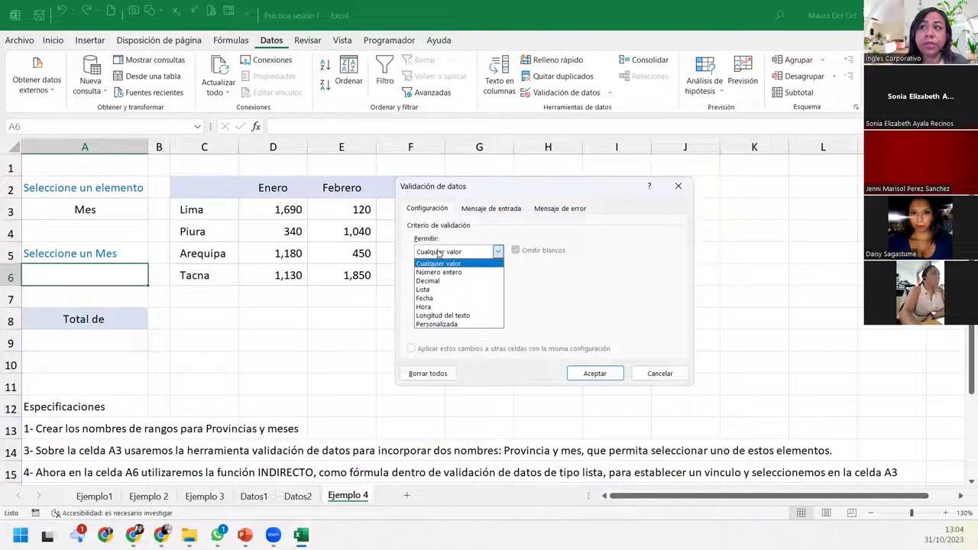
{"action": "left_click", "coordinate": [436, 290]}
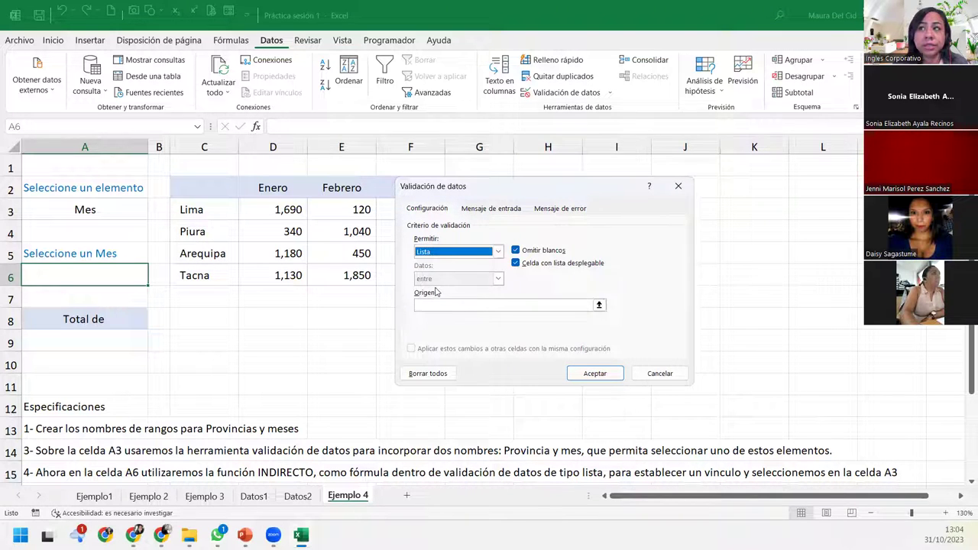
{"action": "left_click", "coordinate": [427, 304]}
{"action": "type", "text": "=indirecto("}
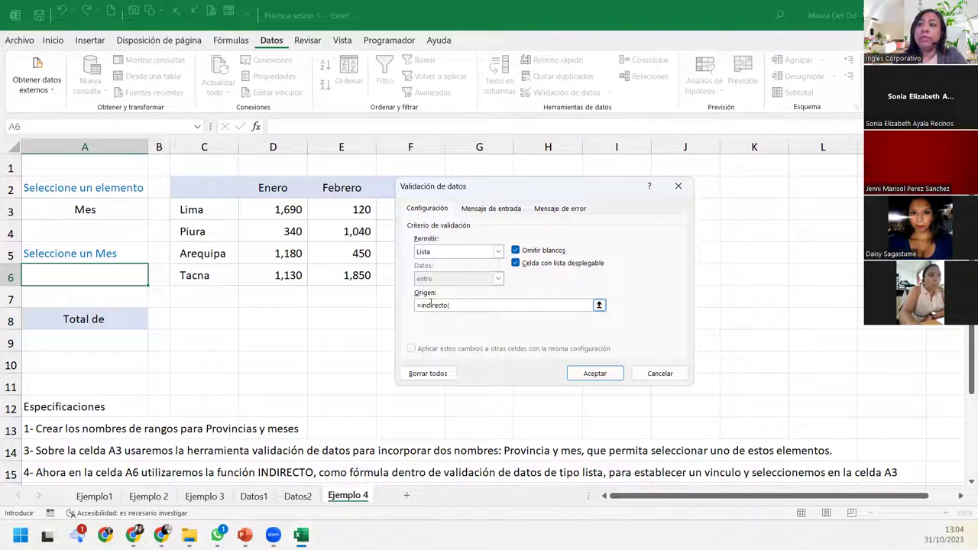
{"action": "left_click", "coordinate": [133, 215]}
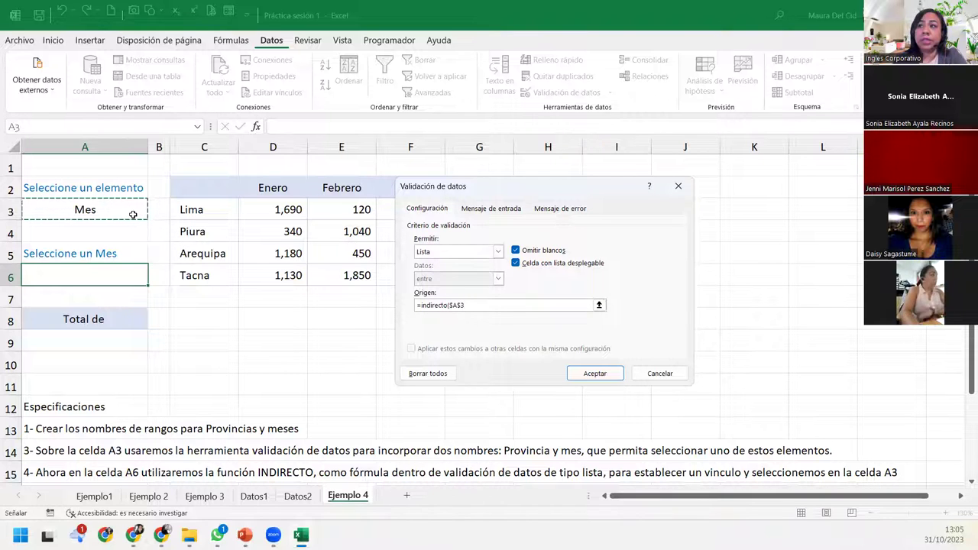
{"action": "type", "text": ")"}
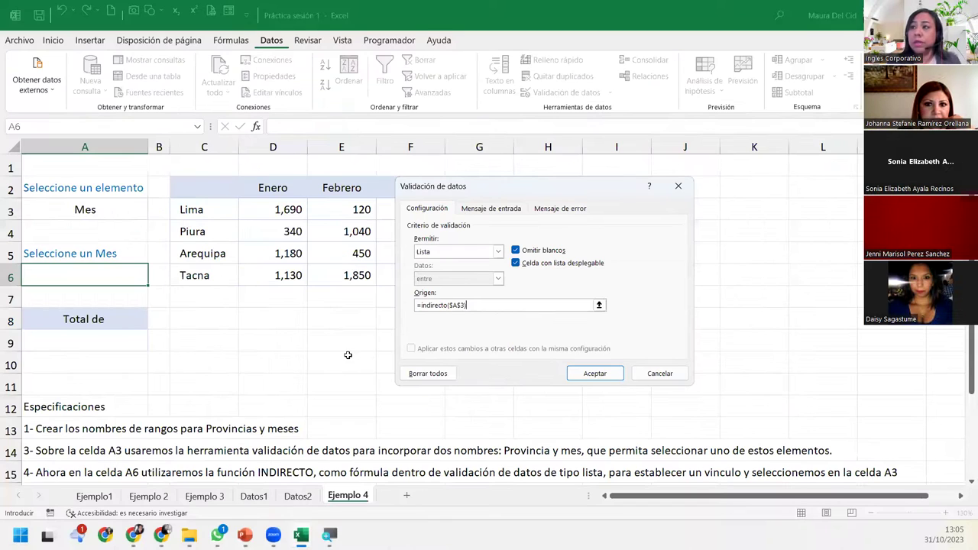
{"action": "left_click", "coordinate": [595, 372]}
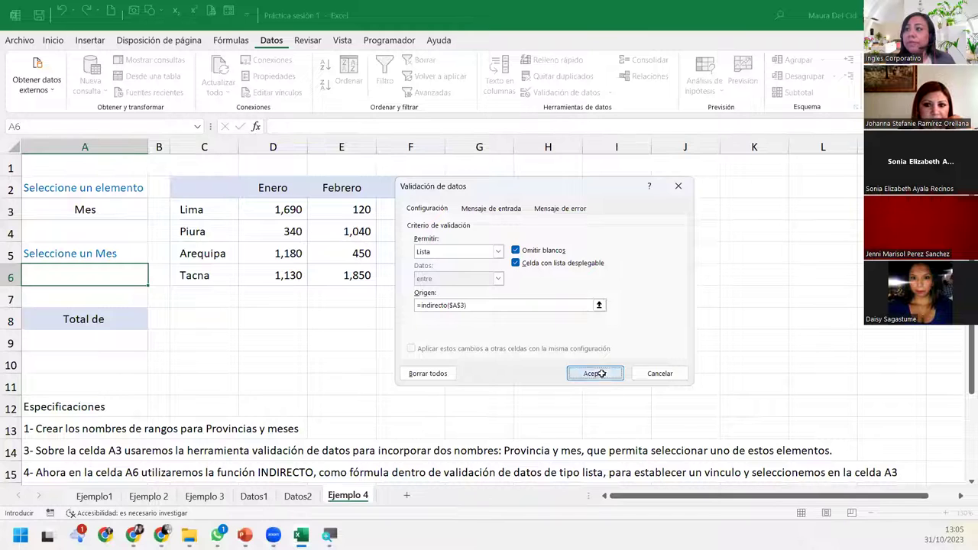
- Test A6's dependent list by choosing Marzo, then set A3 to Provincia and pick Piura
{"action": "left_click", "coordinate": [153, 280]}
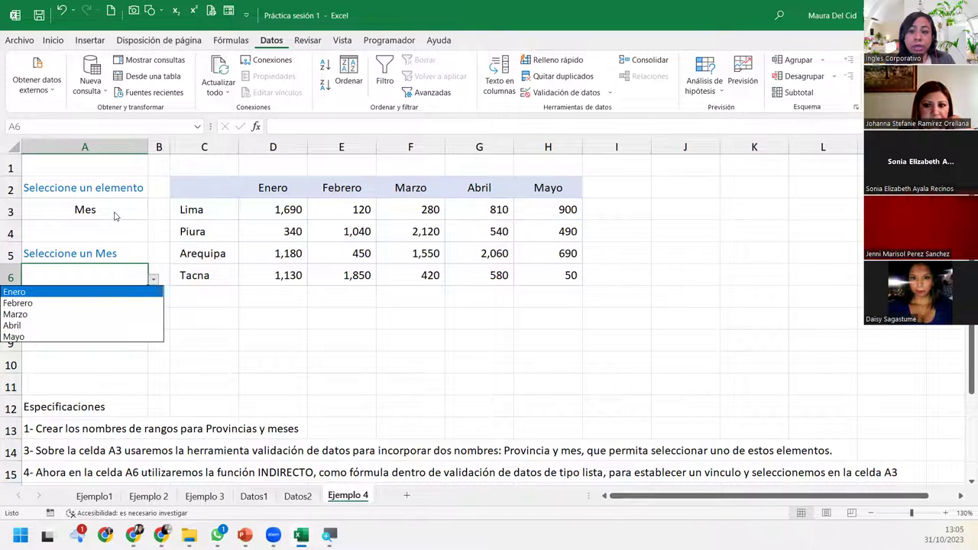
{"action": "left_click", "coordinate": [54, 314]}
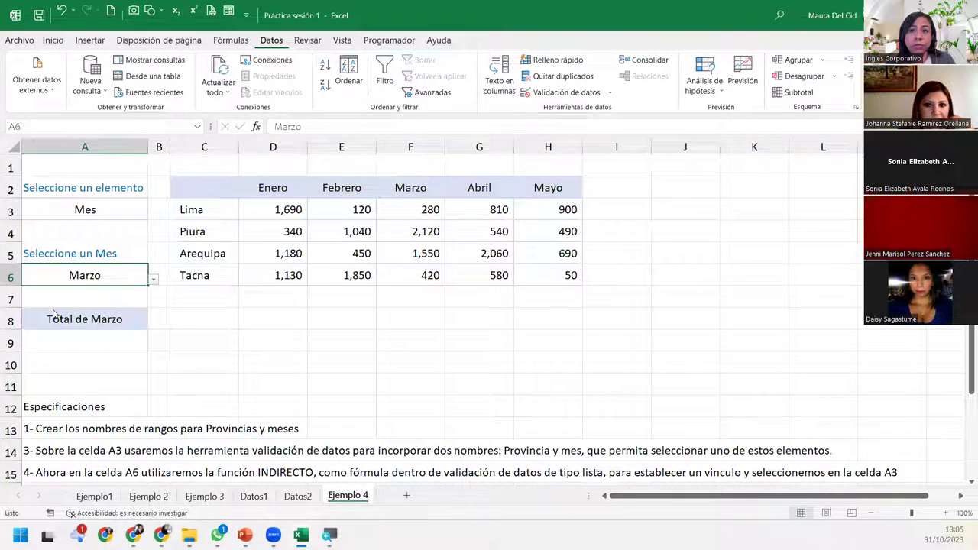
{"action": "left_click", "coordinate": [141, 213]}
{"action": "left_click", "coordinate": [153, 215]}
{"action": "left_click", "coordinate": [100, 226]}
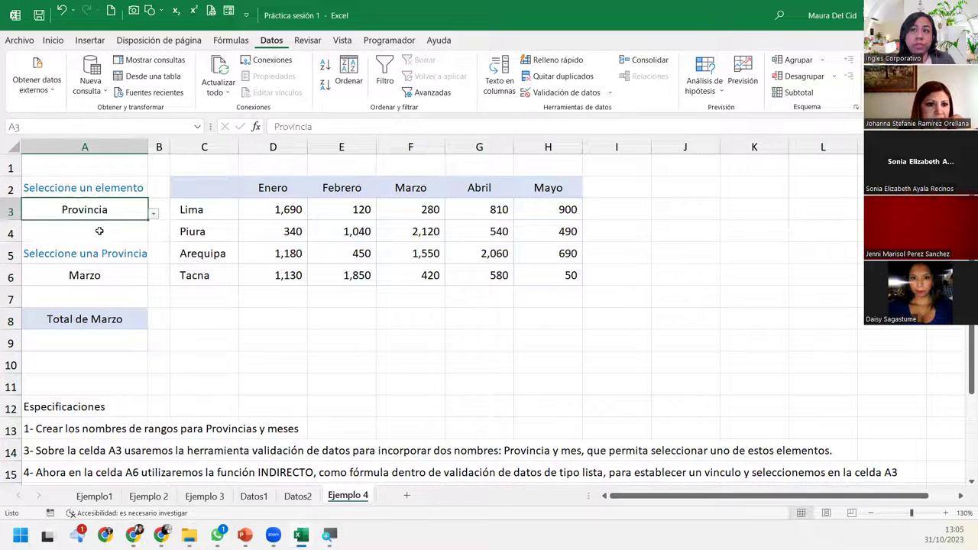
{"action": "left_click", "coordinate": [141, 277]}
{"action": "left_click", "coordinate": [152, 280]}
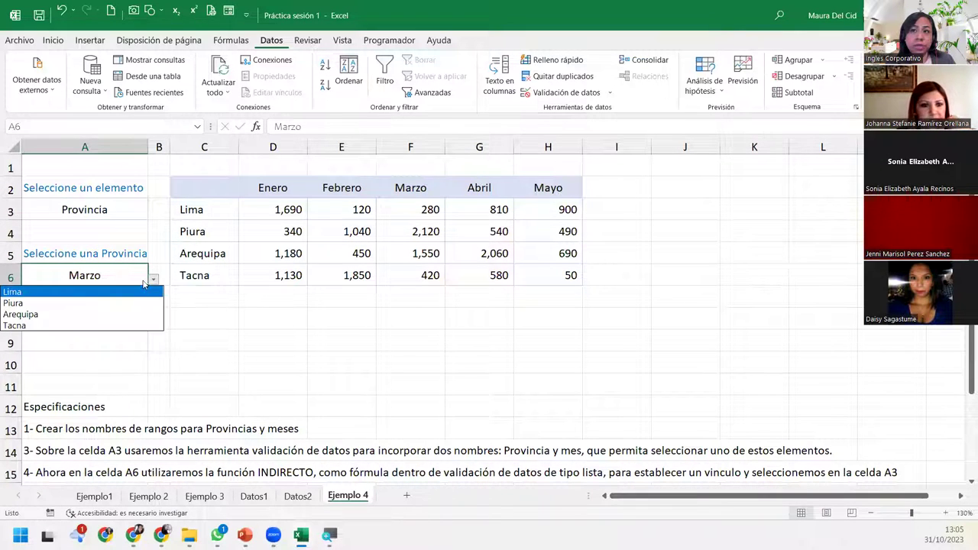
{"action": "left_click", "coordinate": [97, 304]}
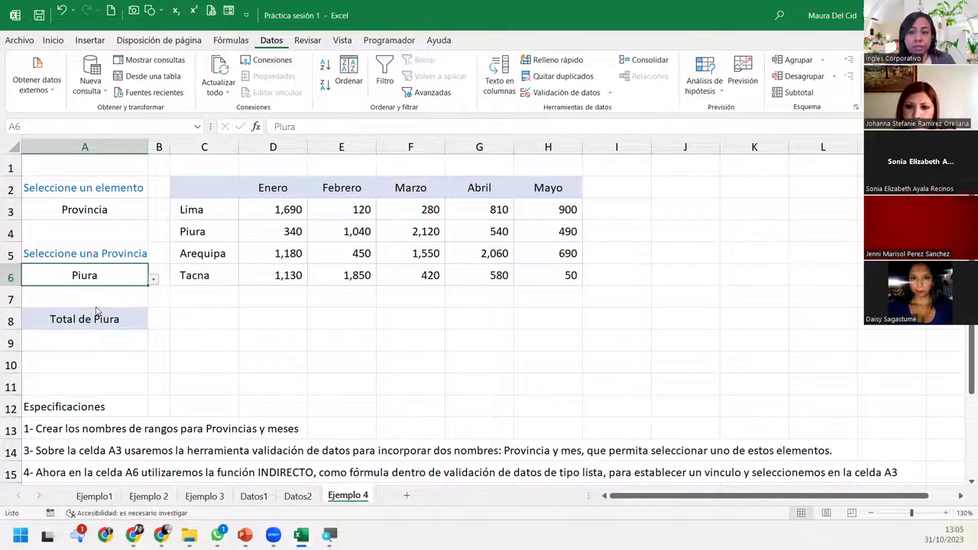
- Widen column A, then set A3 back to Mes and A6 to Marzo
{"action": "left_click_drag", "start_coordinate": [148, 147], "coordinate": [156, 147]}
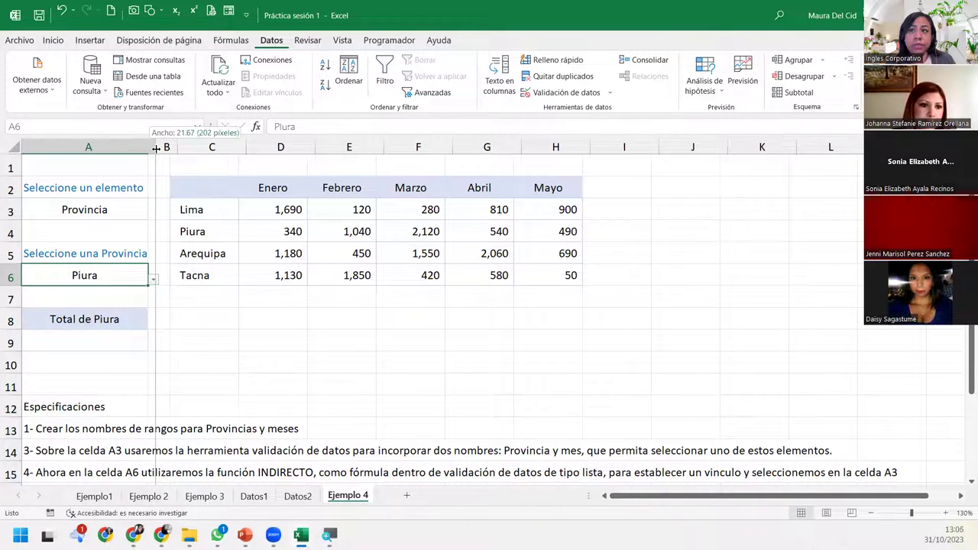
{"action": "left_click", "coordinate": [113, 204]}
{"action": "left_click", "coordinate": [161, 215]}
{"action": "left_click", "coordinate": [106, 236]}
{"action": "left_click", "coordinate": [107, 274]}
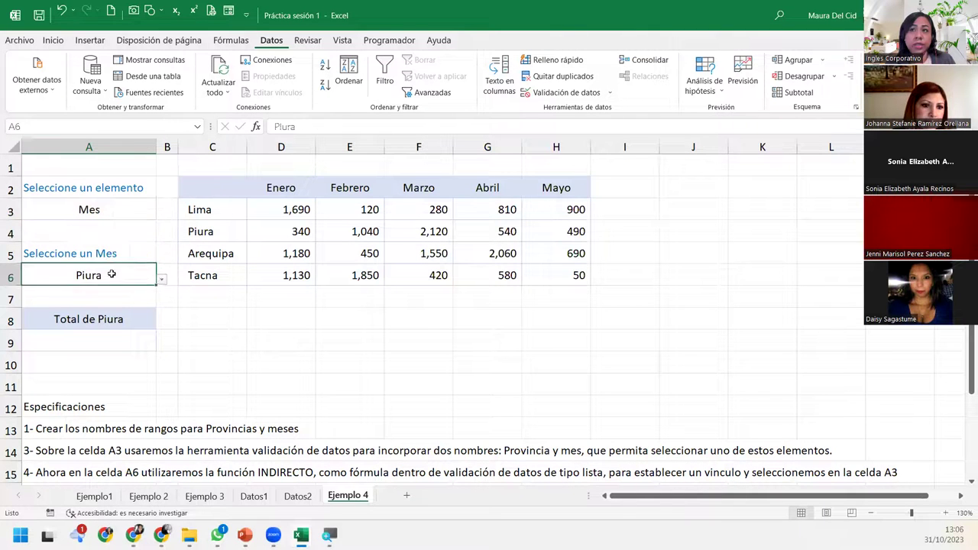
{"action": "left_click", "coordinate": [161, 279]}
{"action": "left_click", "coordinate": [74, 314]}
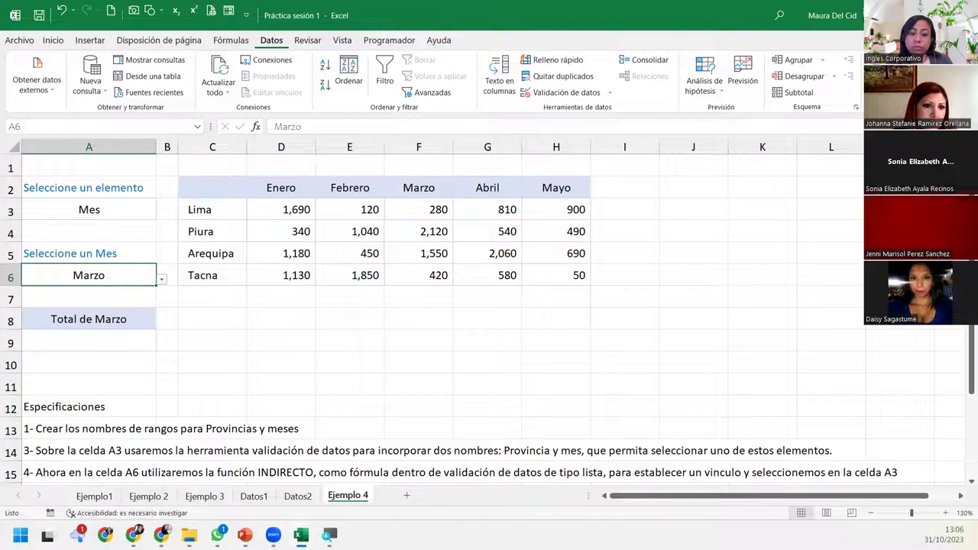
{"action": "key", "text": "alt+Tab"}
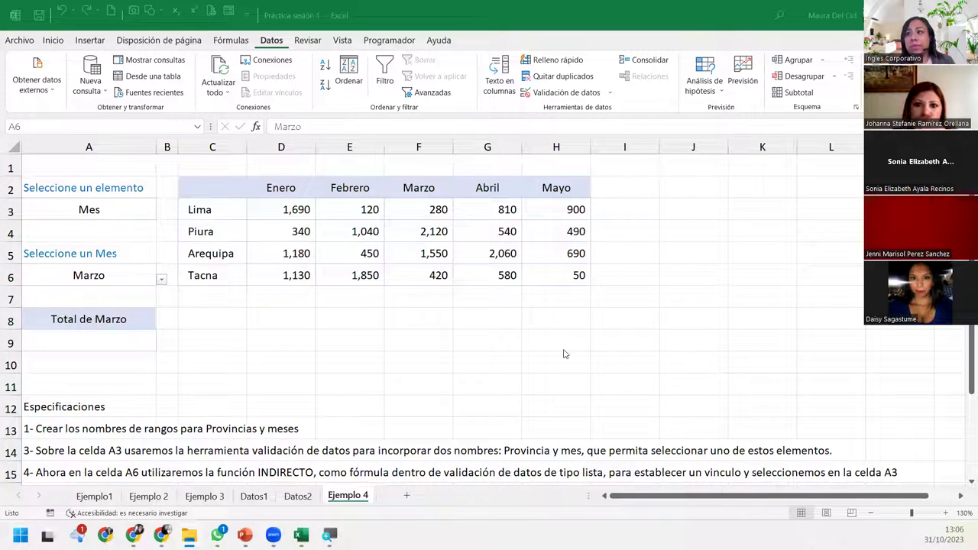
- Reopen A6's validation settings with Origen =INDIRECTO($A$3) and accept them
{"action": "left_click", "coordinate": [579, 94]}
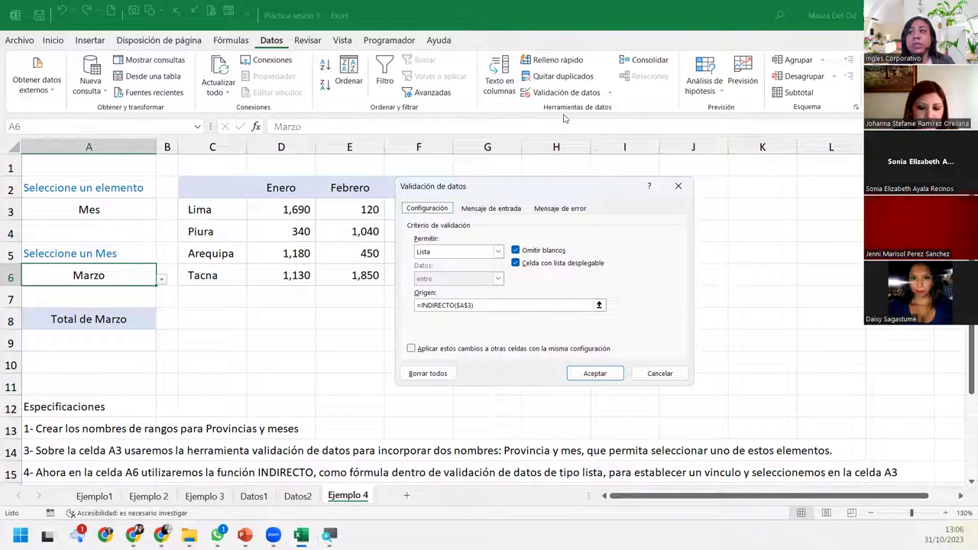
{"action": "left_click", "coordinate": [680, 187]}
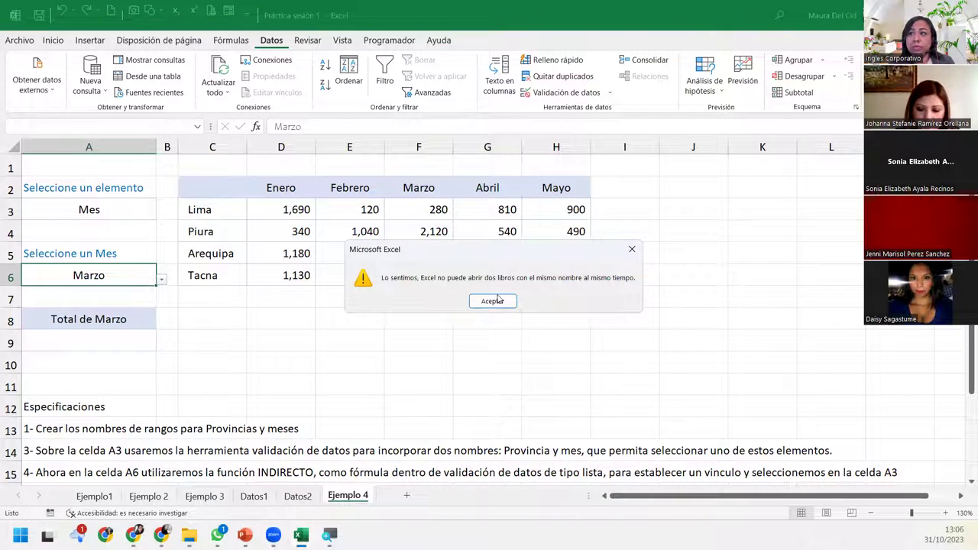
- Dismiss the warning about two workbooks with the same name being open
{"action": "left_click", "coordinate": [493, 301]}
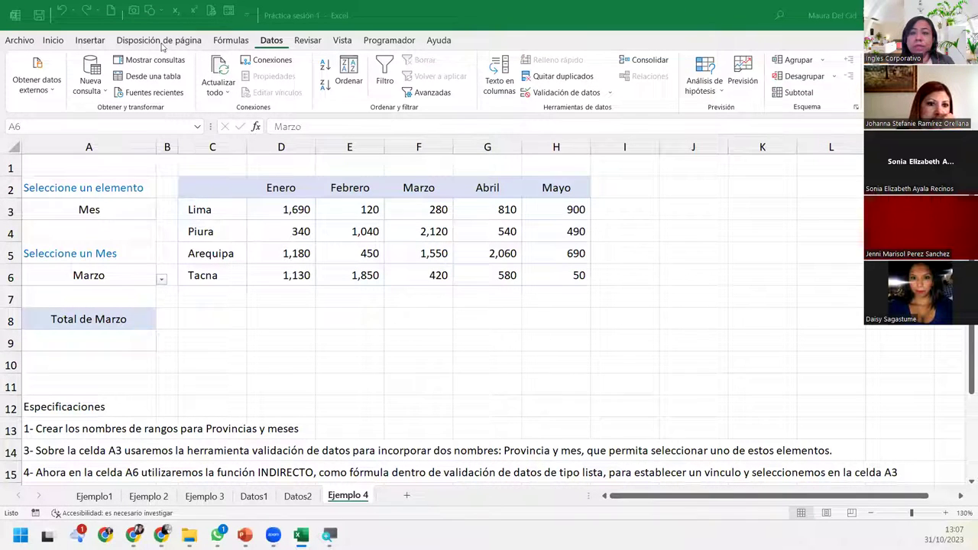
{"action": "left_click", "coordinate": [96, 339]}
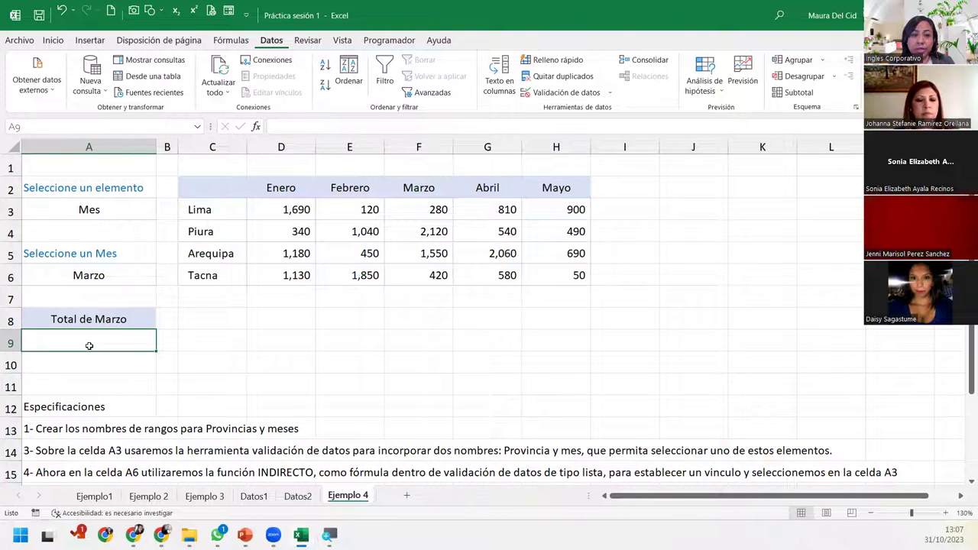
{"action": "left_click", "coordinate": [89, 273]}
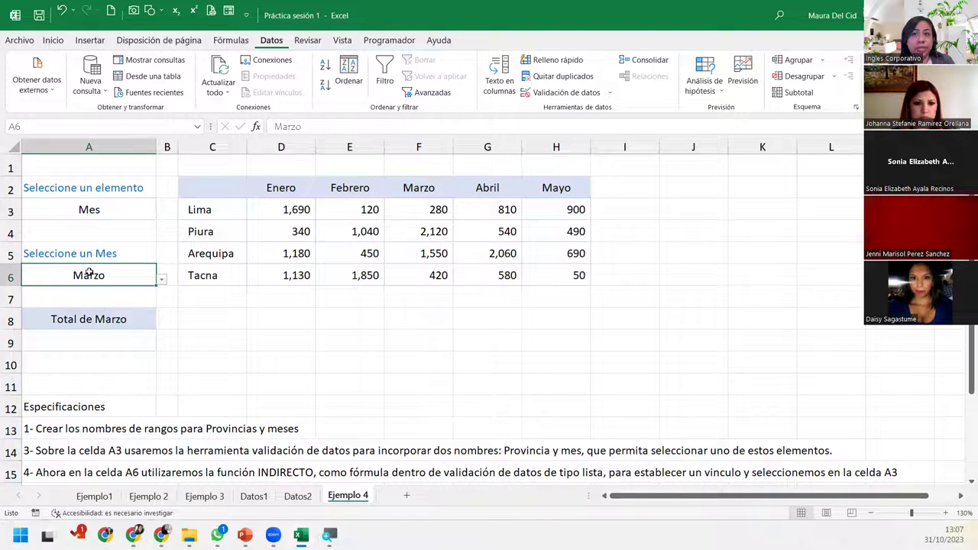
{"action": "left_click", "coordinate": [91, 336]}
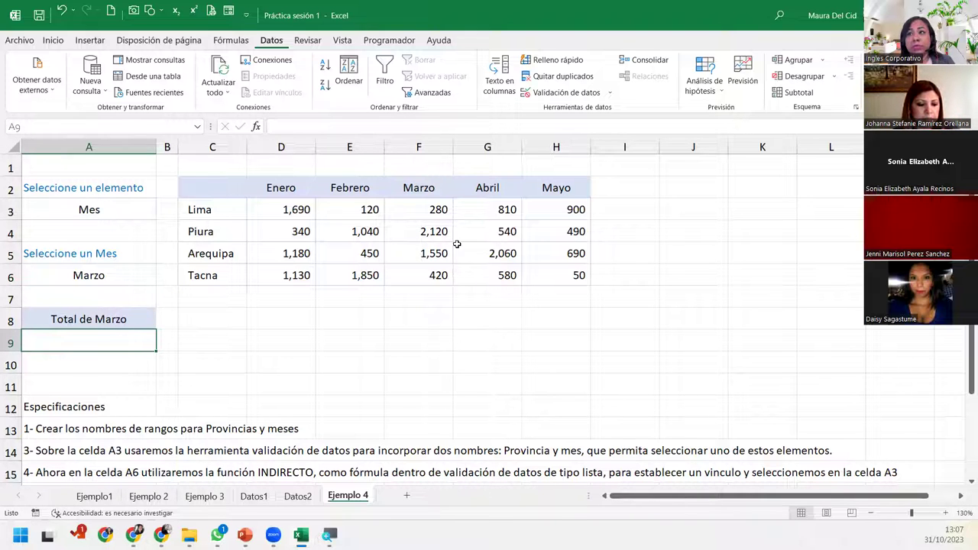
{"action": "left_click_drag", "start_coordinate": [425, 205], "coordinate": [433, 276]}
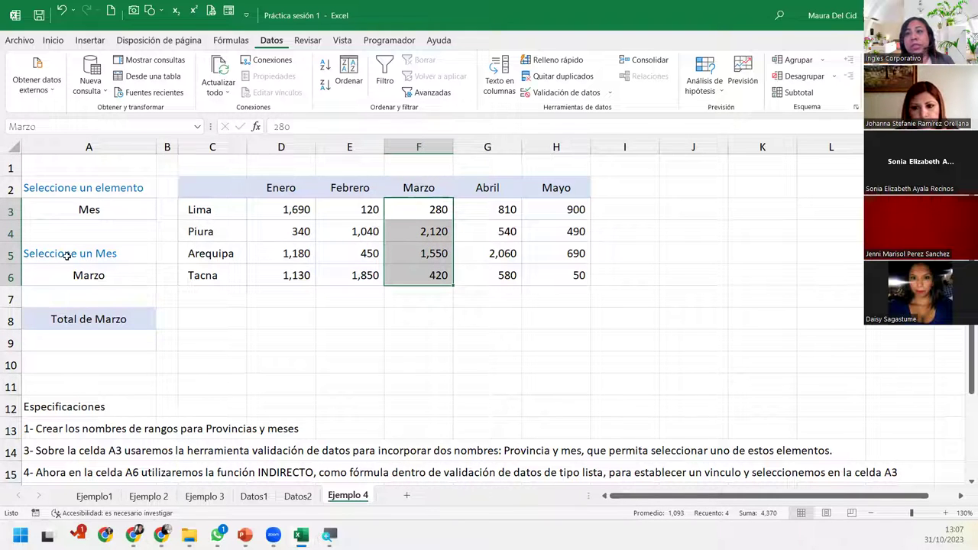
{"action": "left_click", "coordinate": [282, 253]}
{"action": "left_click_drag", "start_coordinate": [282, 253], "coordinate": [555, 257]}
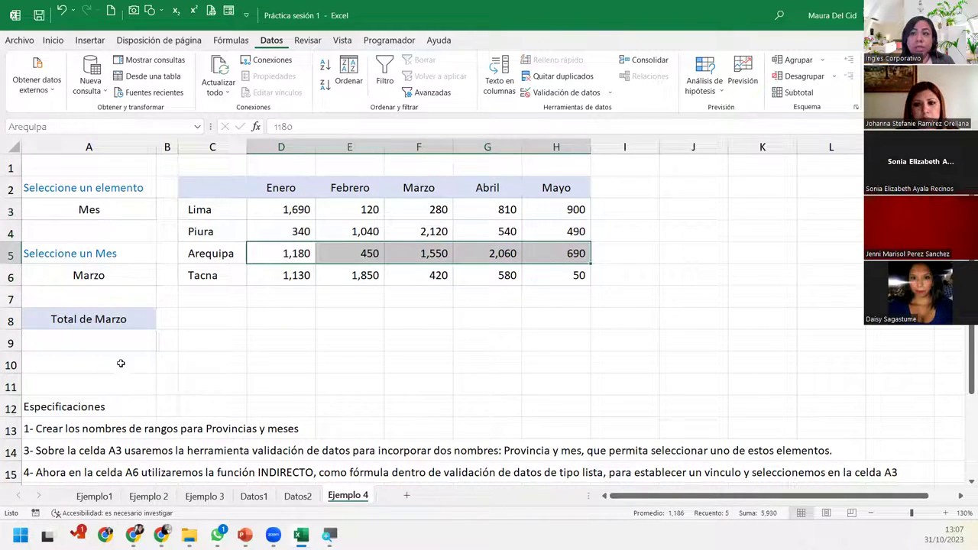
{"action": "left_click", "coordinate": [131, 339]}
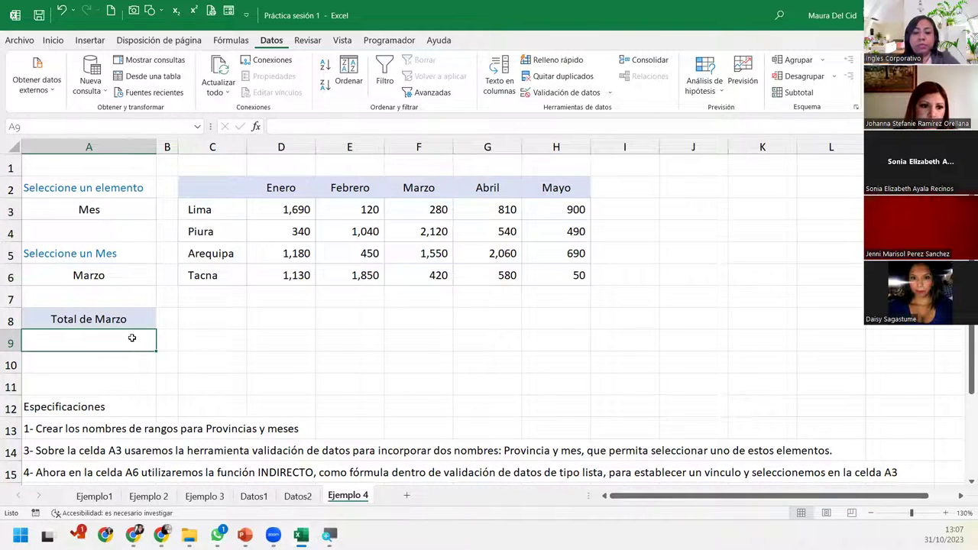
- Enter =SUMA(INDIRECTO(A6)) in A9 so the Marzo total shows 4,370
{"action": "type", "text": "=sum"}
{"action": "key", "text": "Tab"}
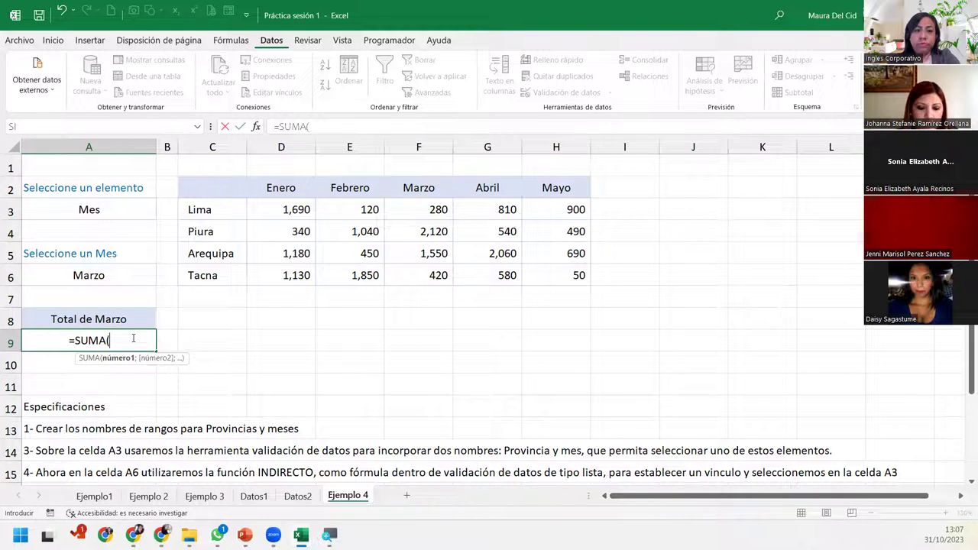
{"action": "type", "text": "indi"}
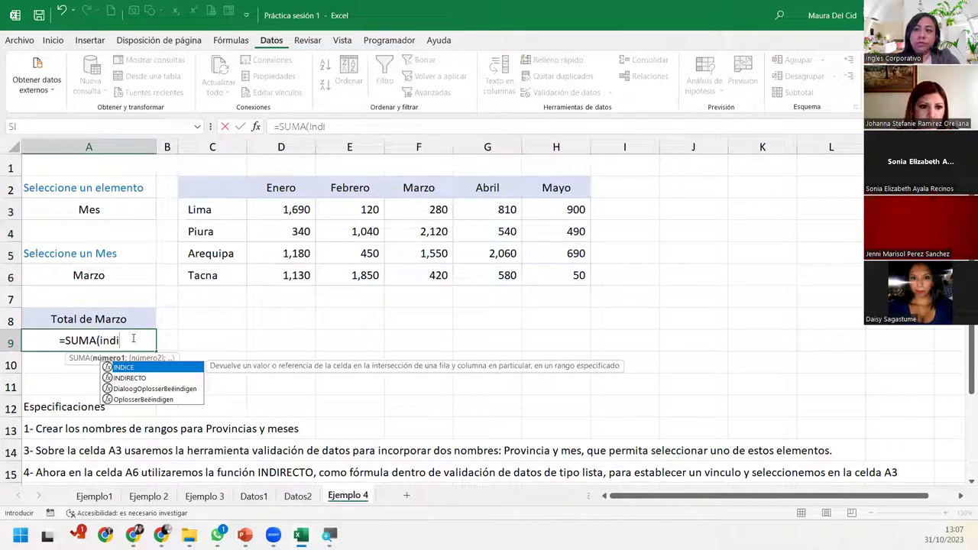
{"action": "key", "text": "Down"}
{"action": "key", "text": "Tab"}
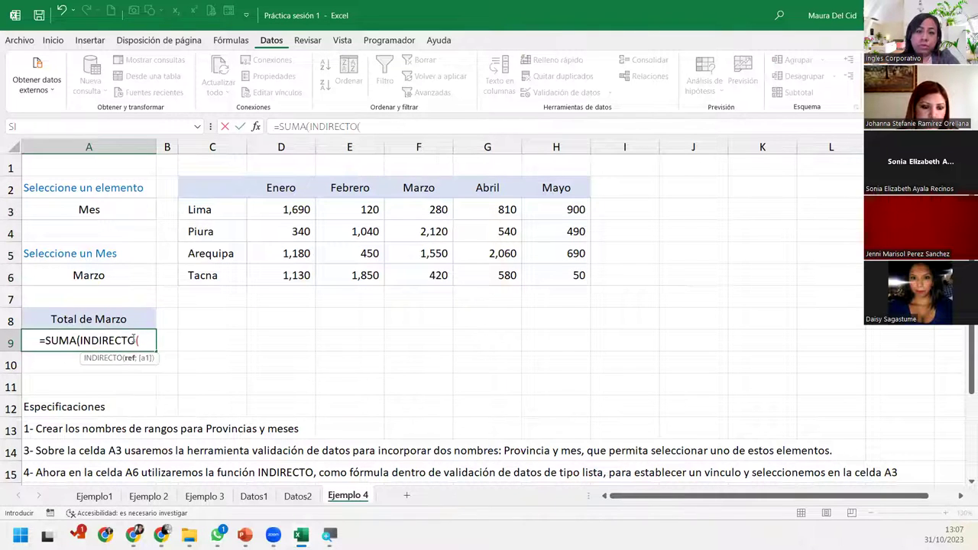
{"action": "left_click", "coordinate": [118, 274]}
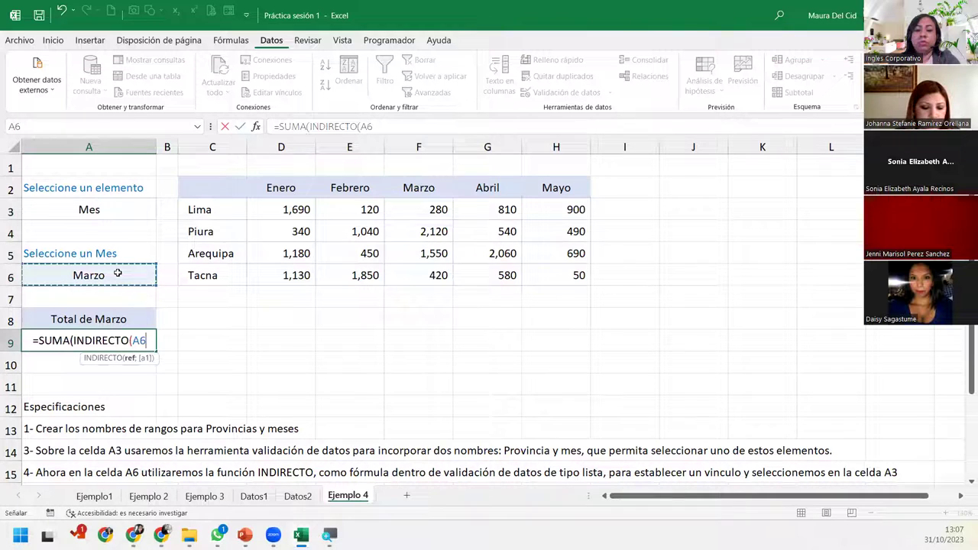
{"action": "type", "text": "))"}
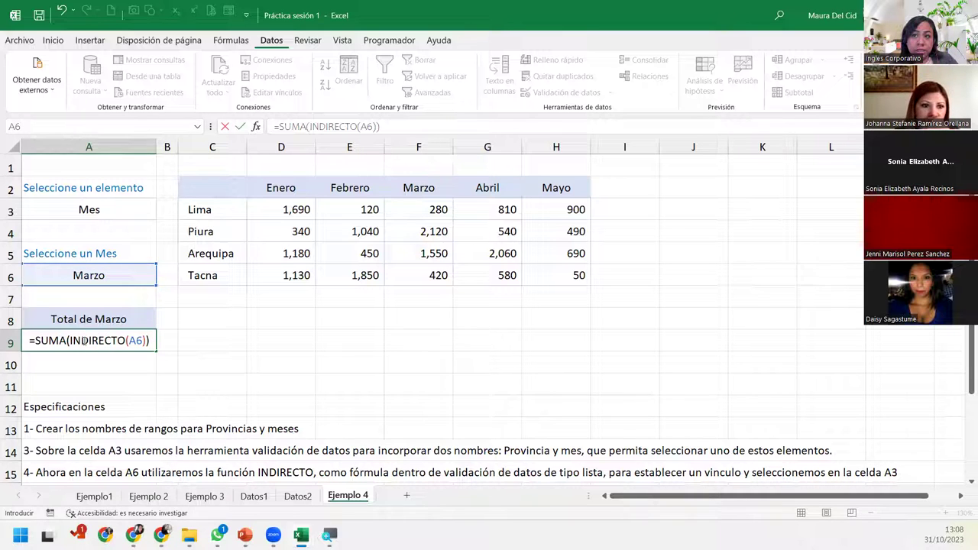
{"action": "left_click", "coordinate": [135, 340]}
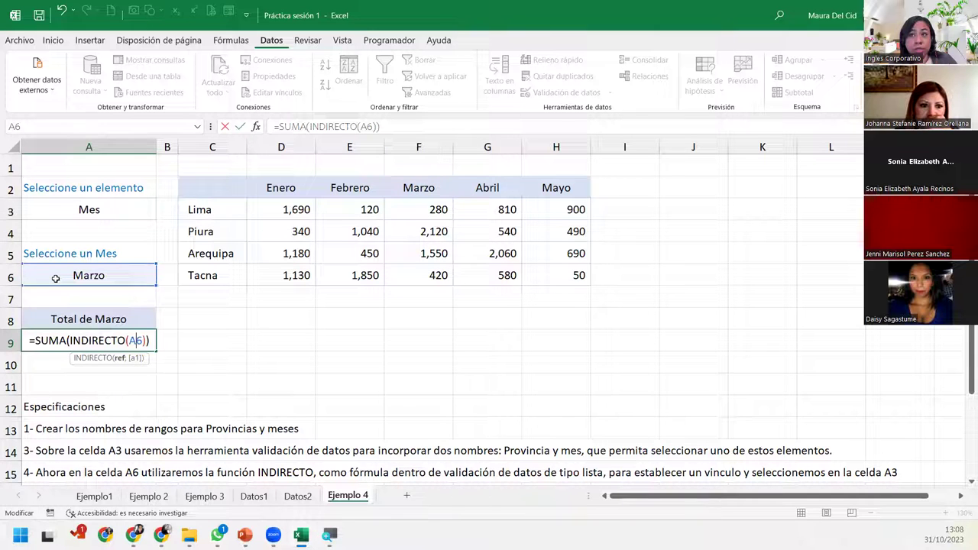
{"action": "left_click", "coordinate": [153, 340]}
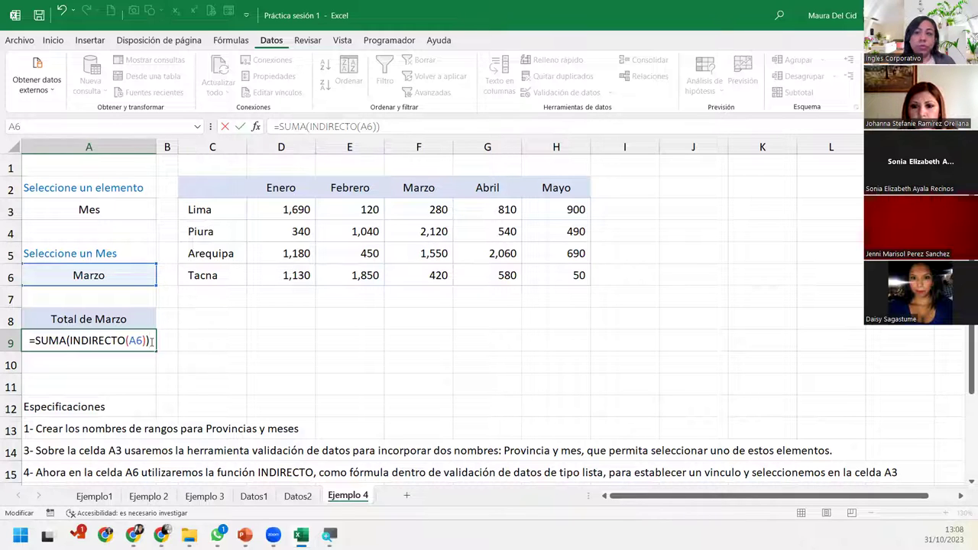
{"action": "key", "text": "Return"}
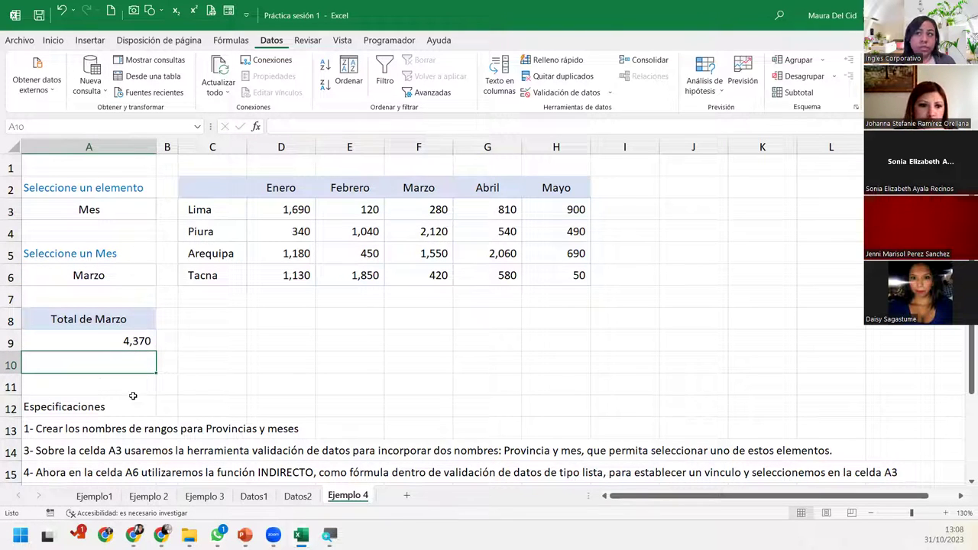
- Select the Marzo sales, switch A6 to Enero, and check the A9 and A8 formulas
{"action": "left_click_drag", "start_coordinate": [420, 208], "coordinate": [427, 266]}
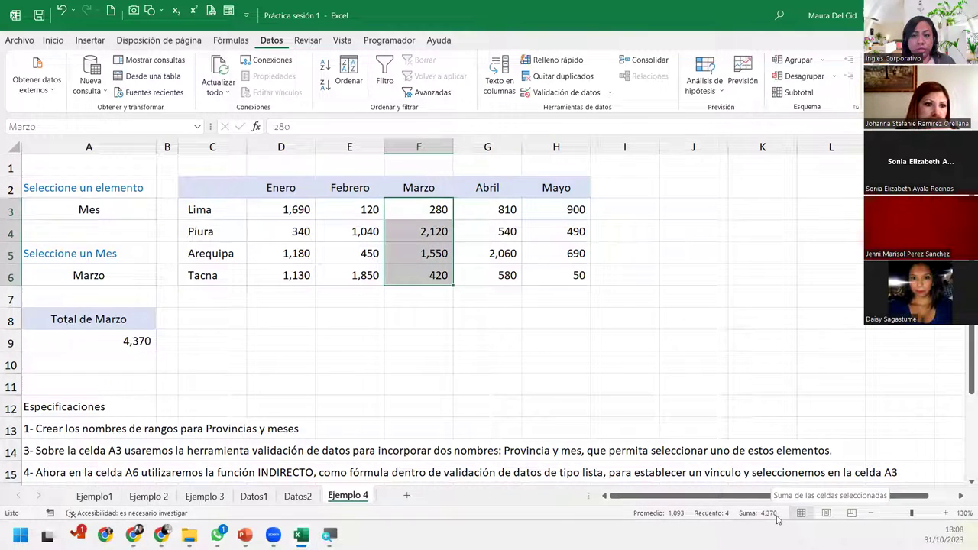
{"action": "left_click", "coordinate": [139, 284]}
{"action": "left_click", "coordinate": [161, 279]}
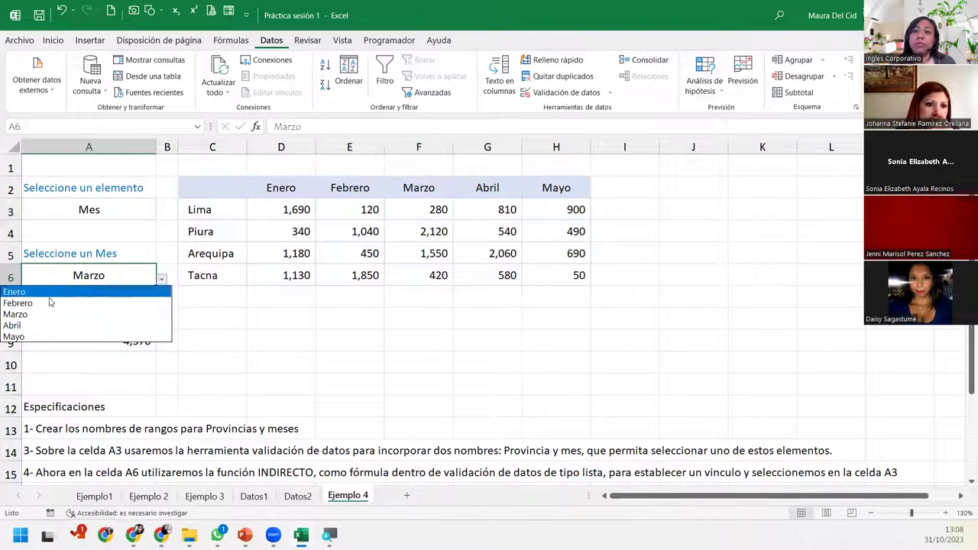
{"action": "left_click", "coordinate": [52, 292]}
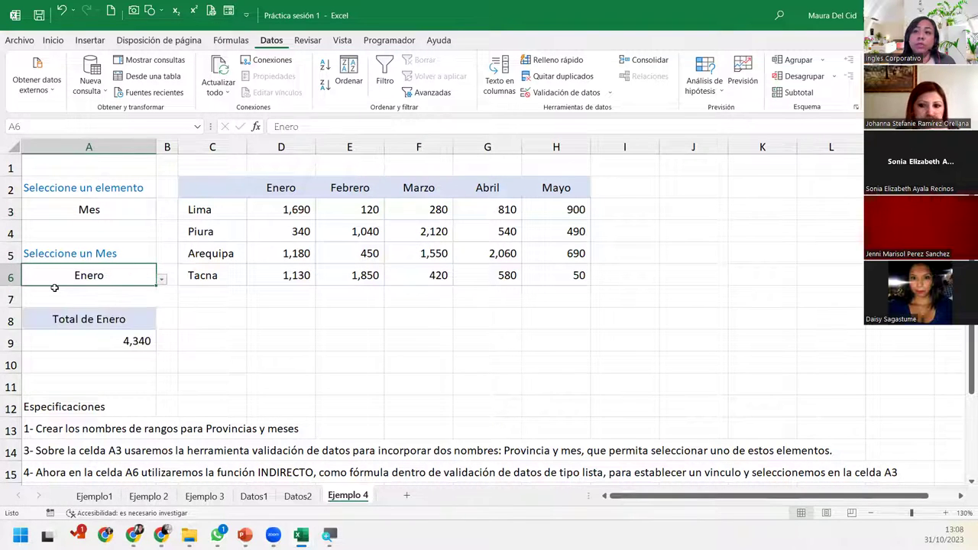
{"action": "left_click", "coordinate": [99, 338]}
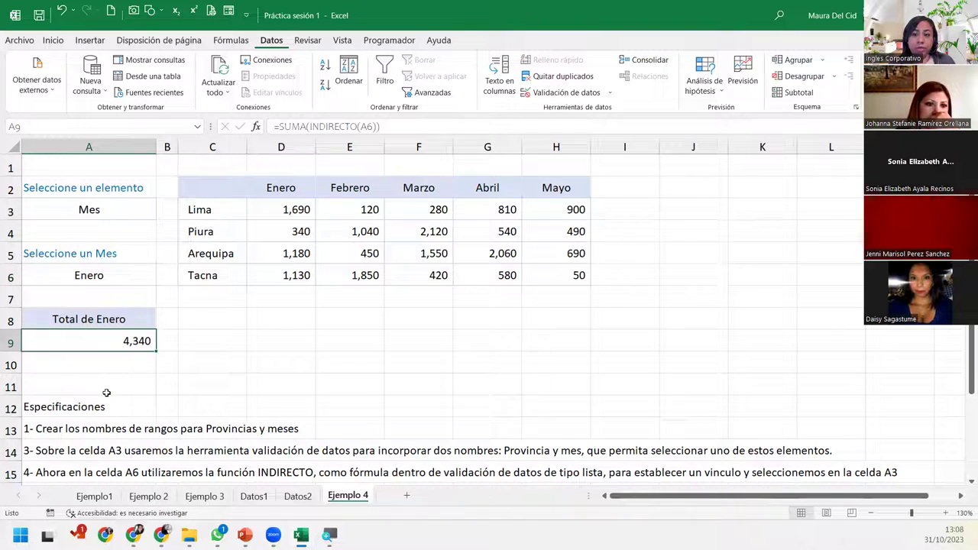
{"action": "left_click", "coordinate": [69, 318]}
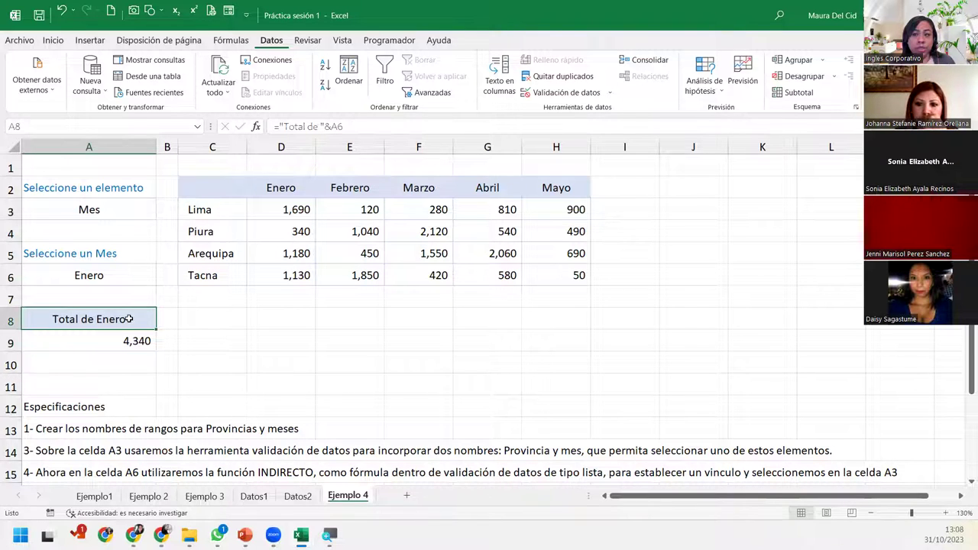
- Change the month in A6 to Mayo so the total reads Total de Mayo 2,130
{"action": "left_click", "coordinate": [135, 271]}
{"action": "left_click", "coordinate": [165, 279]}
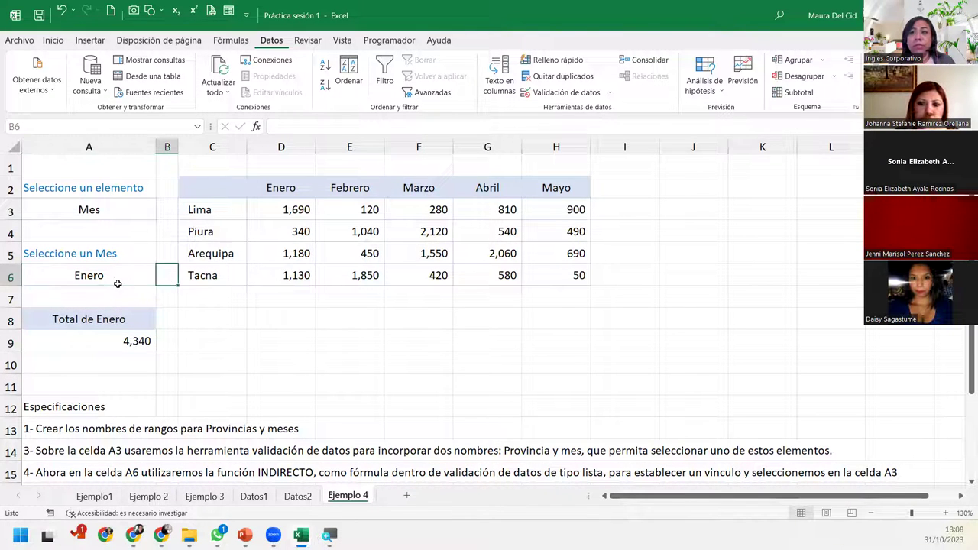
{"action": "left_click", "coordinate": [149, 275]}
{"action": "left_click", "coordinate": [162, 280]}
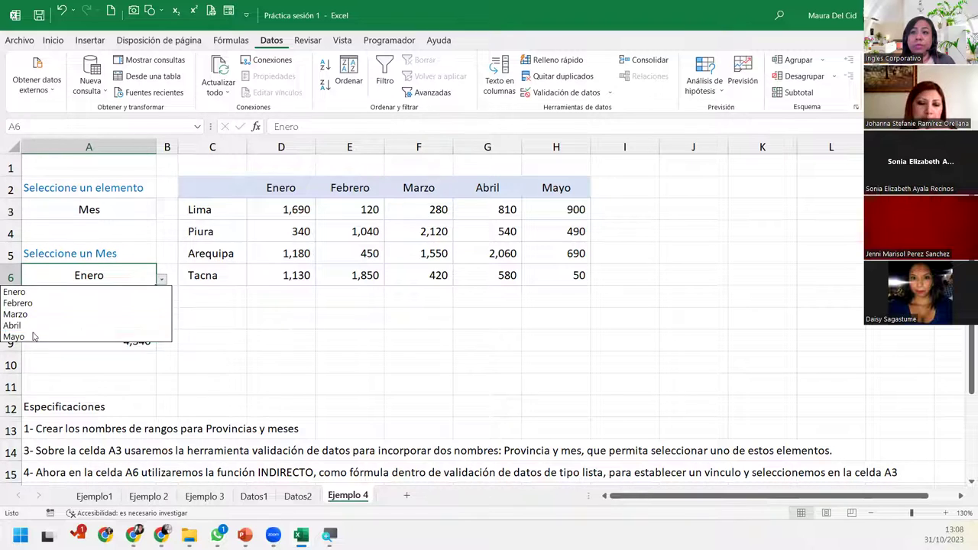
{"action": "left_click", "coordinate": [33, 337]}
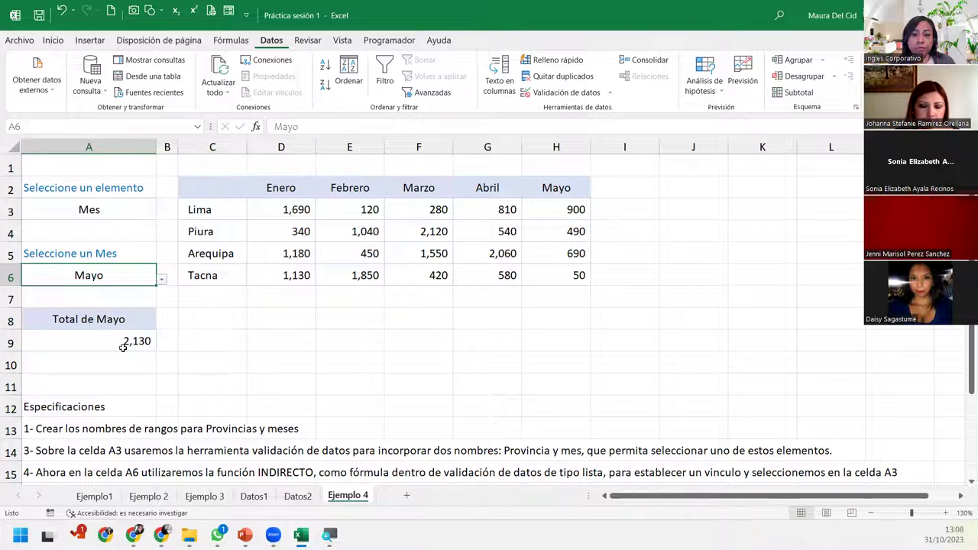
{"action": "left_click", "coordinate": [120, 207]}
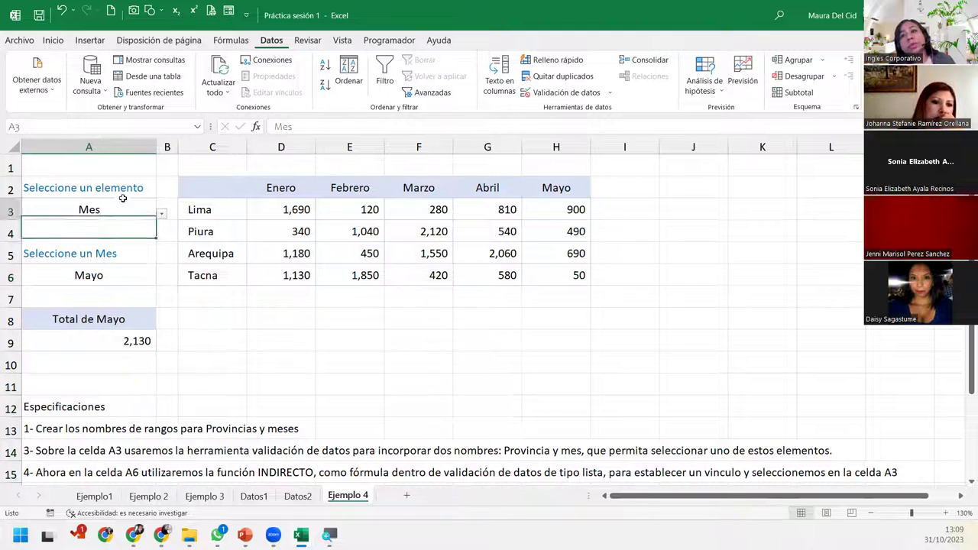
{"action": "left_click", "coordinate": [162, 215]}
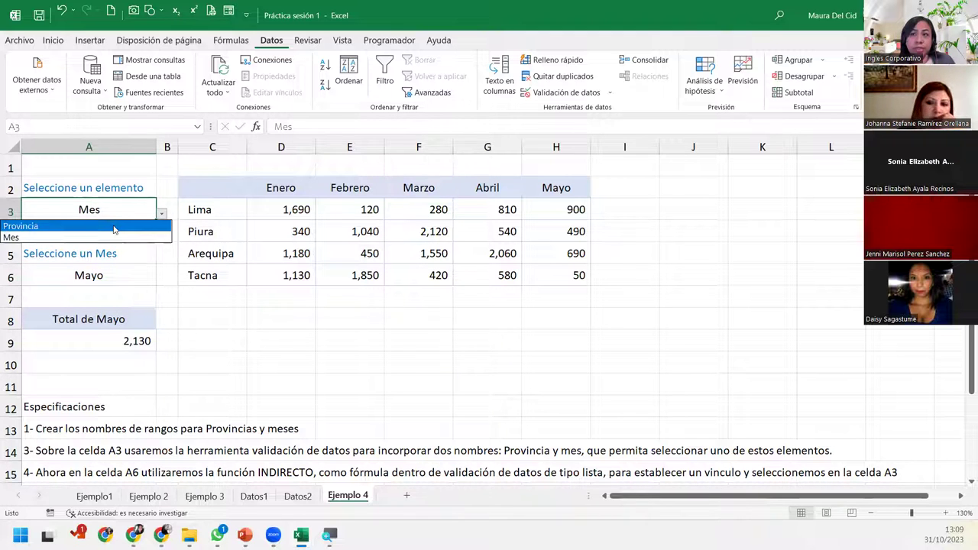
{"action": "left_click", "coordinate": [113, 226]}
{"action": "left_click", "coordinate": [114, 278]}
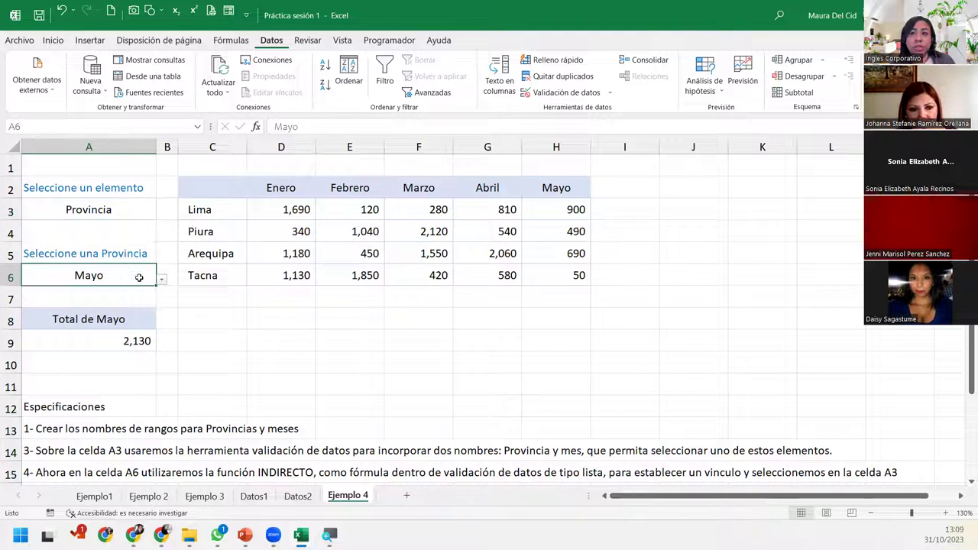
{"action": "left_click", "coordinate": [162, 280]}
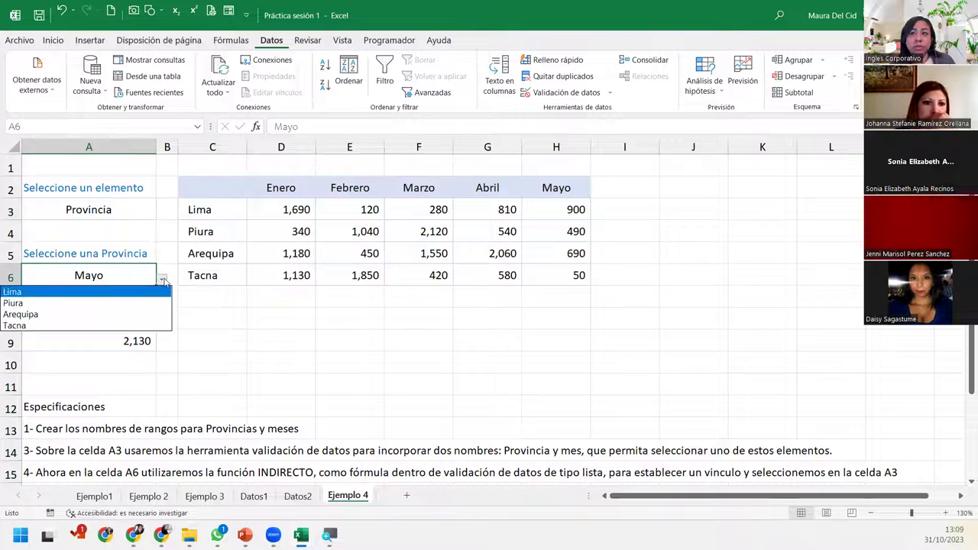
{"action": "left_click", "coordinate": [34, 292]}
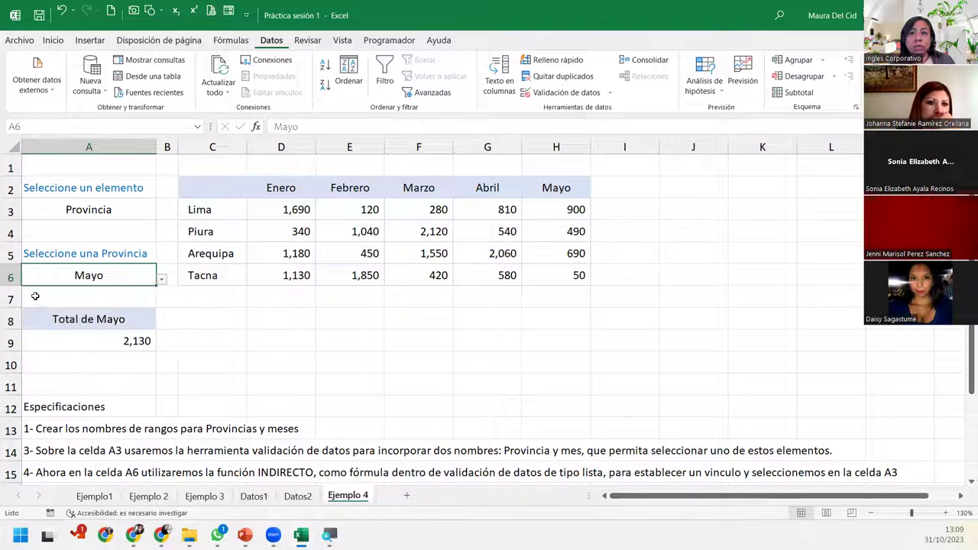
{"action": "left_click", "coordinate": [104, 342]}
{"action": "mouse_move", "coordinate": [284, 211]}
{"action": "left_mouse_down"}
{"action": "mouse_move", "coordinate": [436, 211]}
{"action": "mouse_move", "coordinate": [508, 291]}
{"action": "mouse_move", "coordinate": [552, 221]}
{"action": "left_mouse_up"}
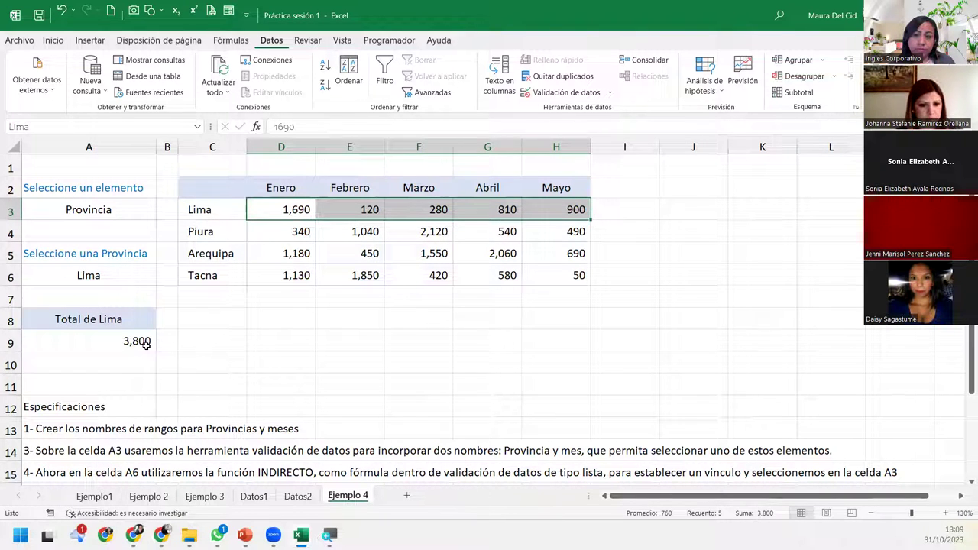
{"action": "left_click", "coordinate": [125, 342]}
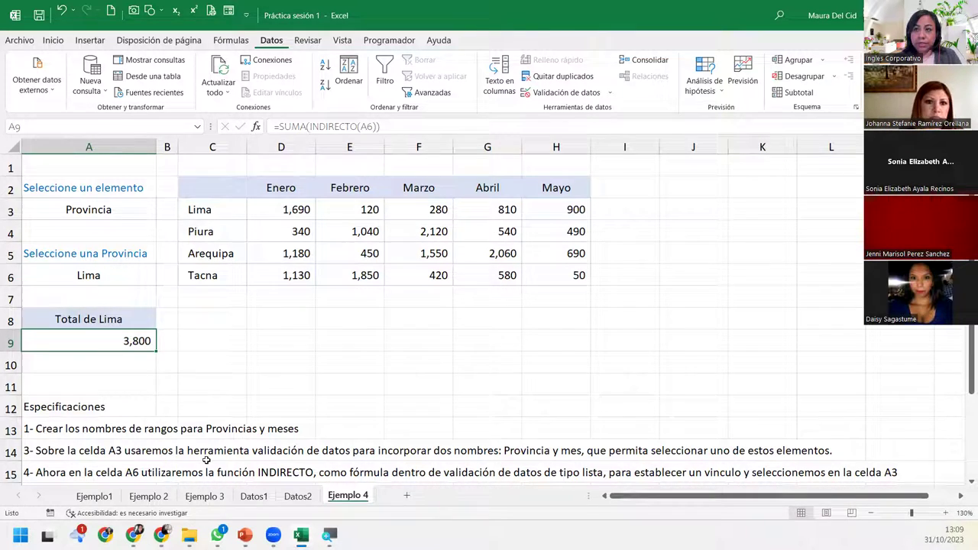
{"action": "left_click", "coordinate": [136, 284]}
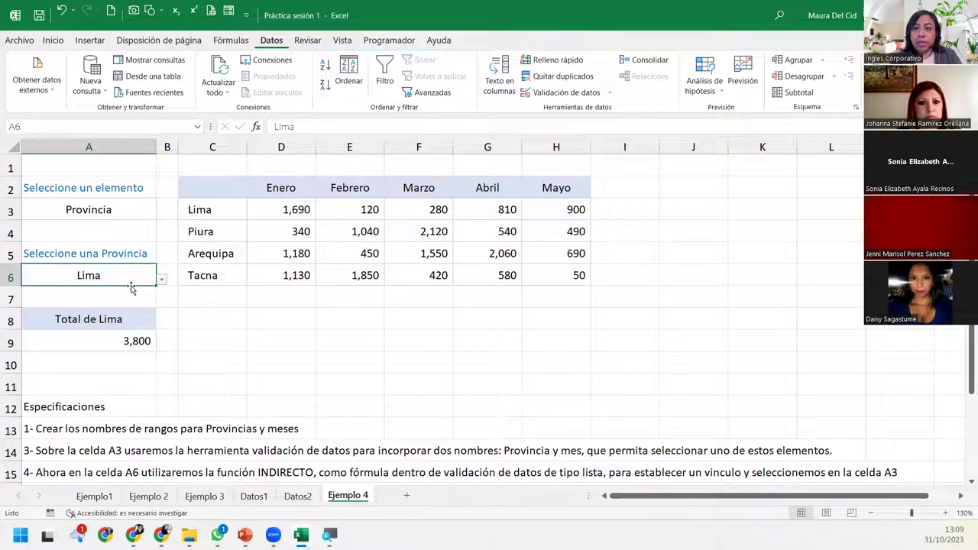
{"action": "left_click", "coordinate": [545, 91]}
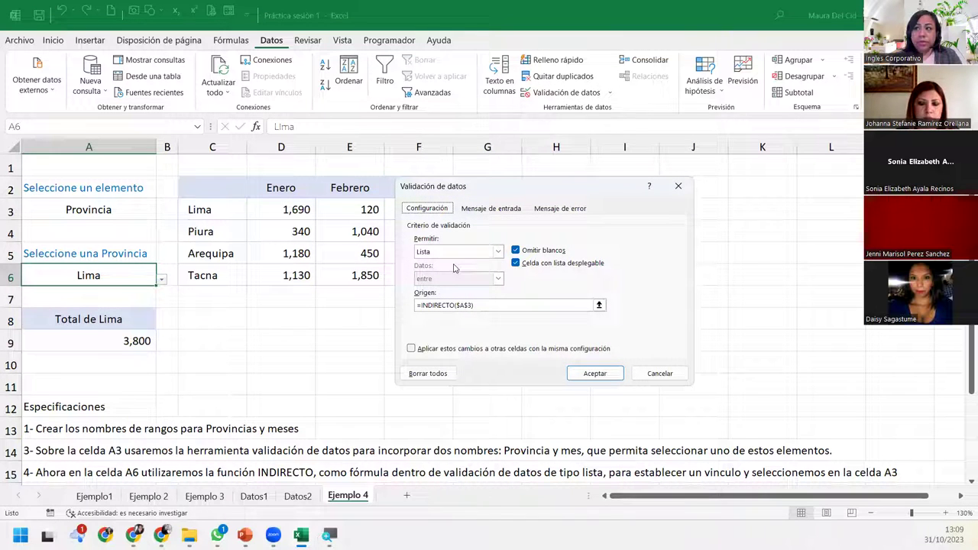
{"action": "left_click", "coordinate": [490, 306]}
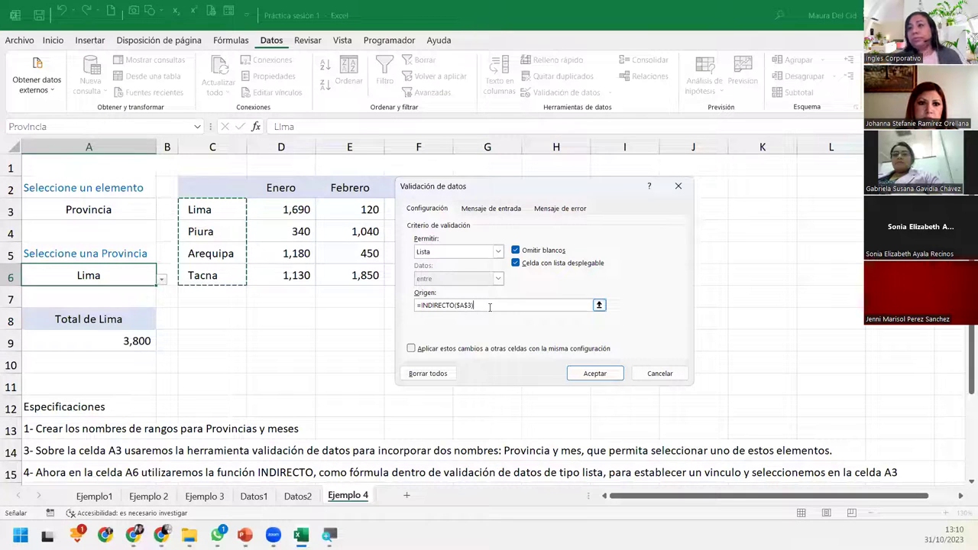
{"action": "left_click", "coordinate": [677, 186]}
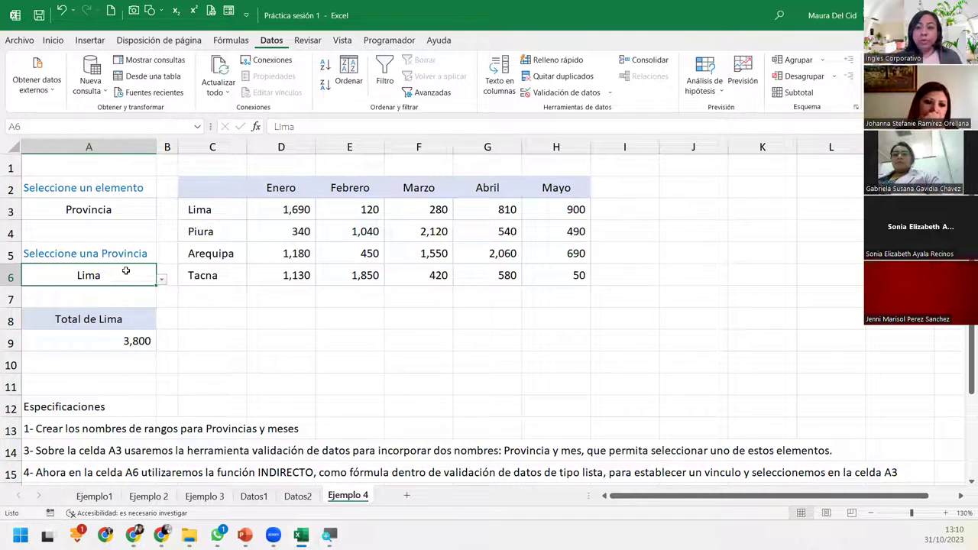
- Highlight Lima's and Piura's monthly sales rows and the A9 total, then return to Práctica sesión 2
{"action": "left_click", "coordinate": [253, 217]}
{"action": "left_click_drag", "start_coordinate": [439, 210], "coordinate": [582, 210]}
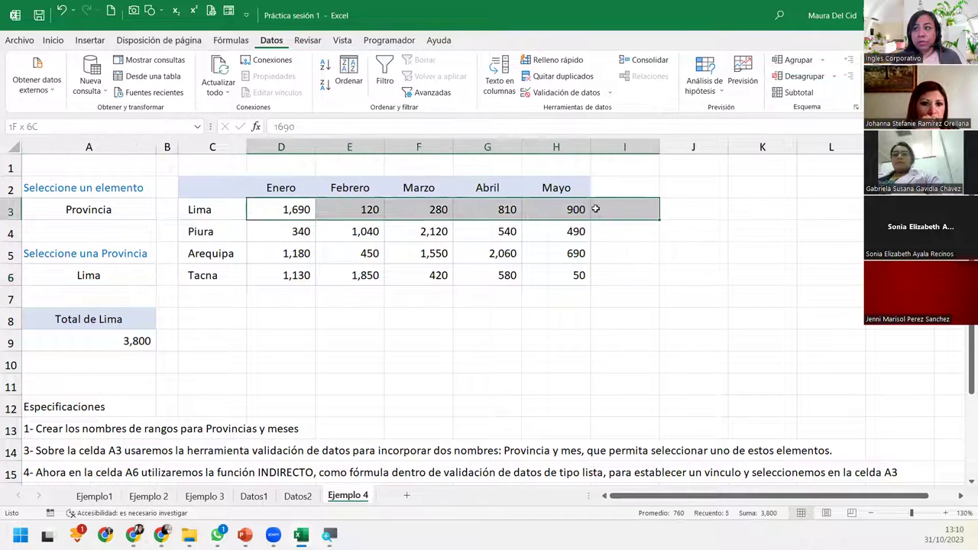
{"action": "left_click_drag", "start_coordinate": [289, 237], "coordinate": [566, 232]}
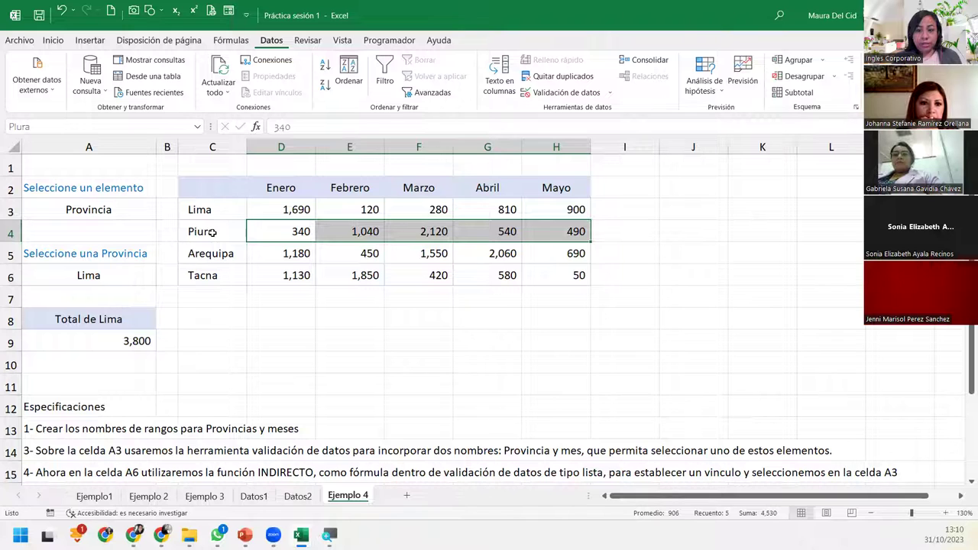
{"action": "left_click", "coordinate": [132, 341]}
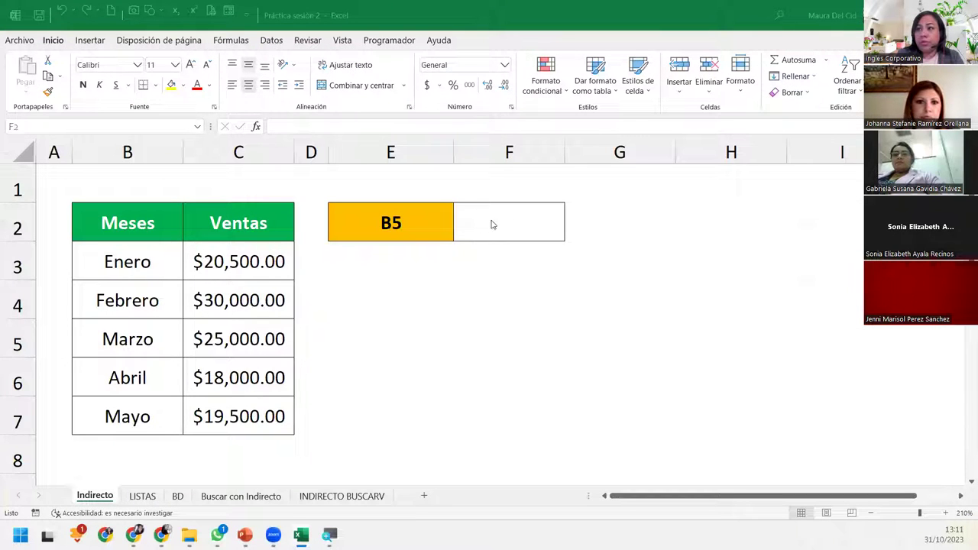
{"action": "left_click", "coordinate": [490, 219]}
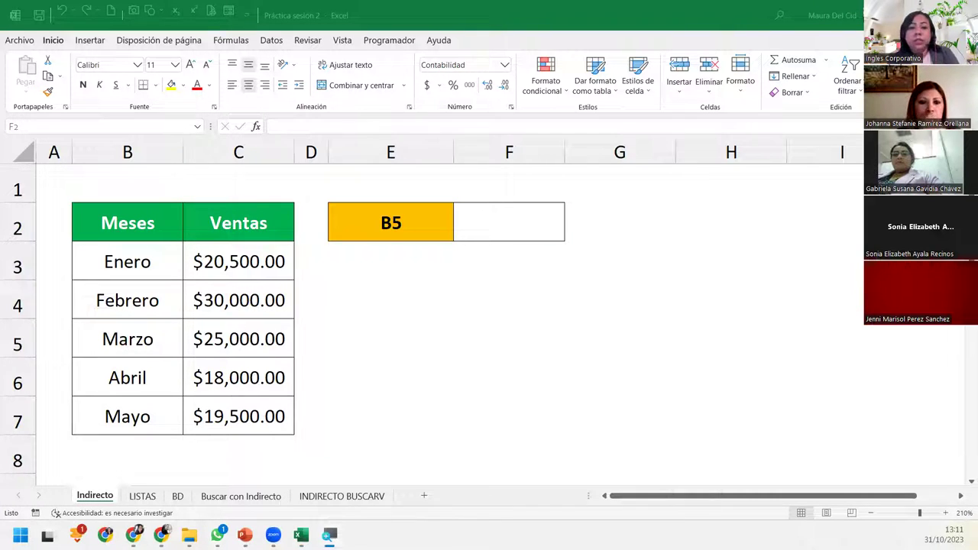
- Compare the B5 address in E2 with column B and row 5, then select F2
{"action": "left_click", "coordinate": [549, 232]}
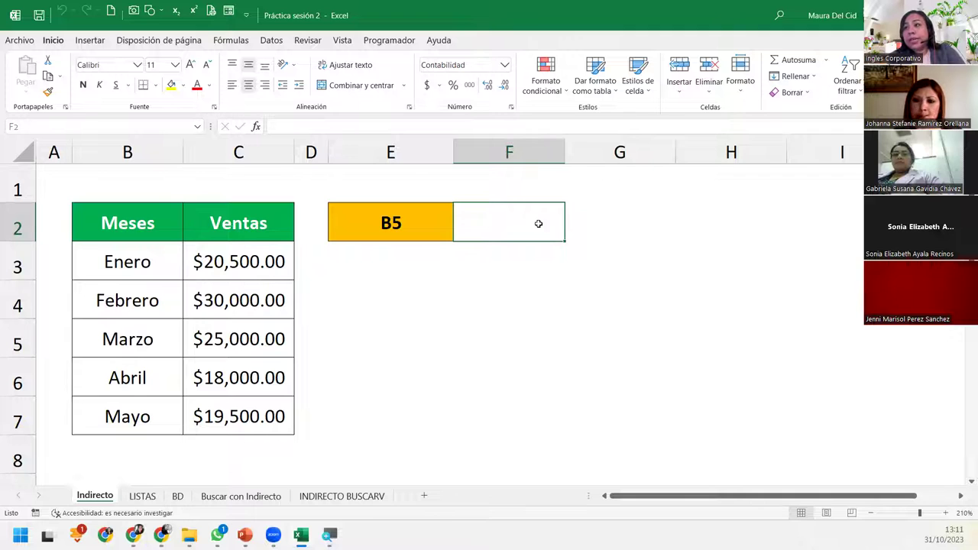
{"action": "left_click", "coordinate": [398, 221]}
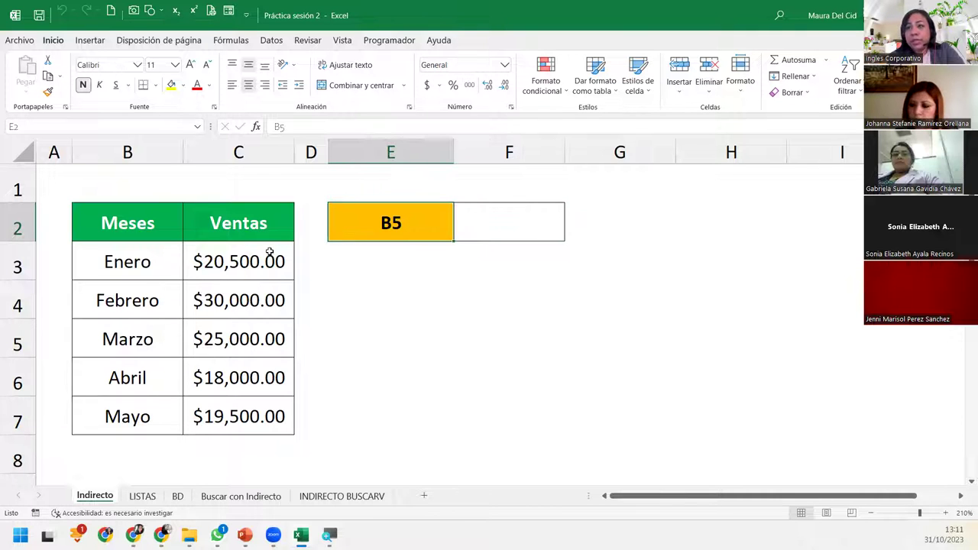
{"action": "left_click", "coordinate": [126, 151]}
{"action": "left_click", "coordinate": [15, 342]}
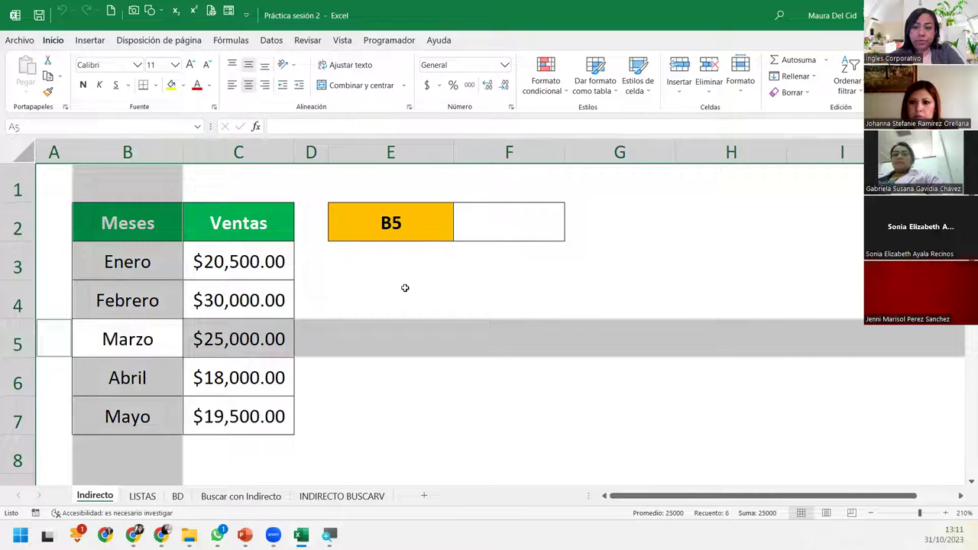
{"action": "left_click", "coordinate": [483, 224]}
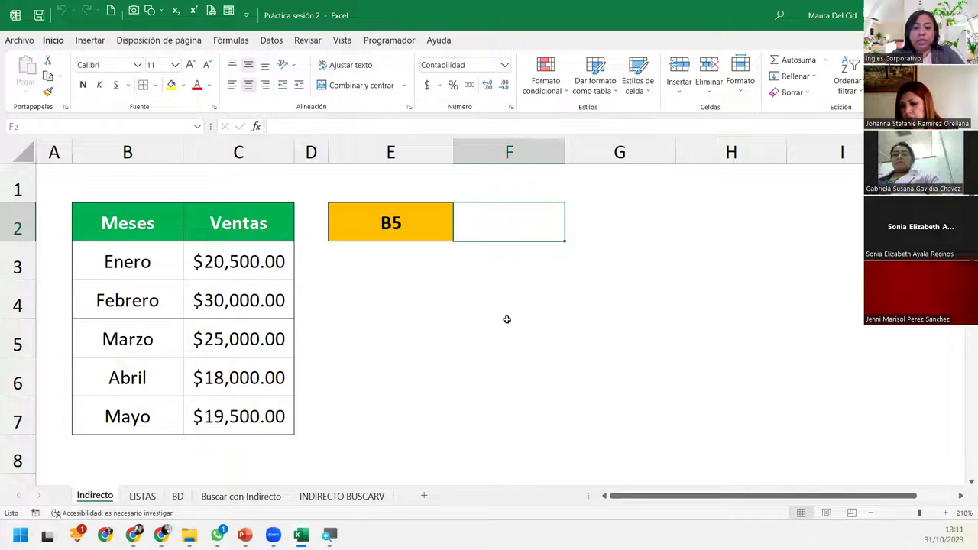
- Enter =INDIRECTO(E2) in F2 so it returns Marzo, then go back to E2
{"action": "type", "text": "=indire"}
{"action": "key", "text": "Tab"}
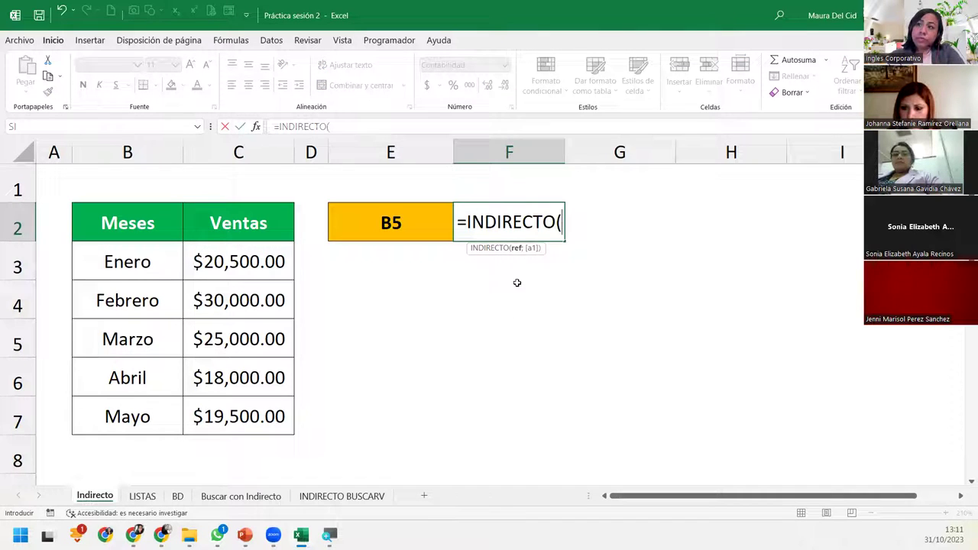
{"action": "left_click", "coordinate": [420, 235]}
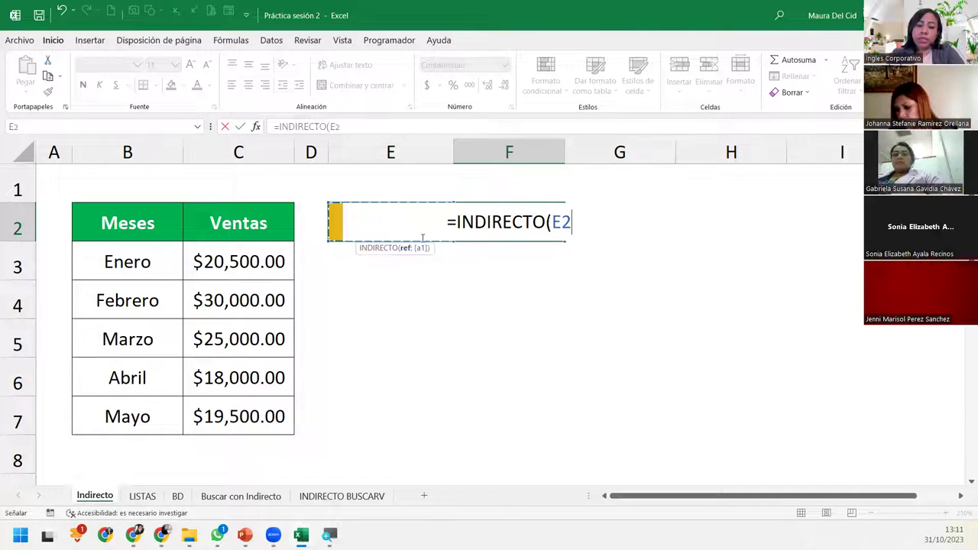
{"action": "type", "text": ")"}
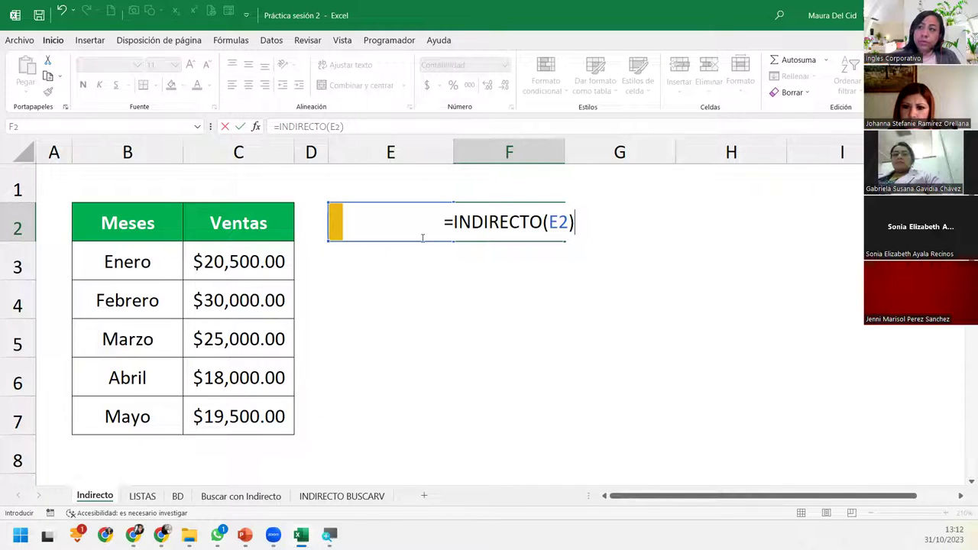
{"action": "key", "text": "Return"}
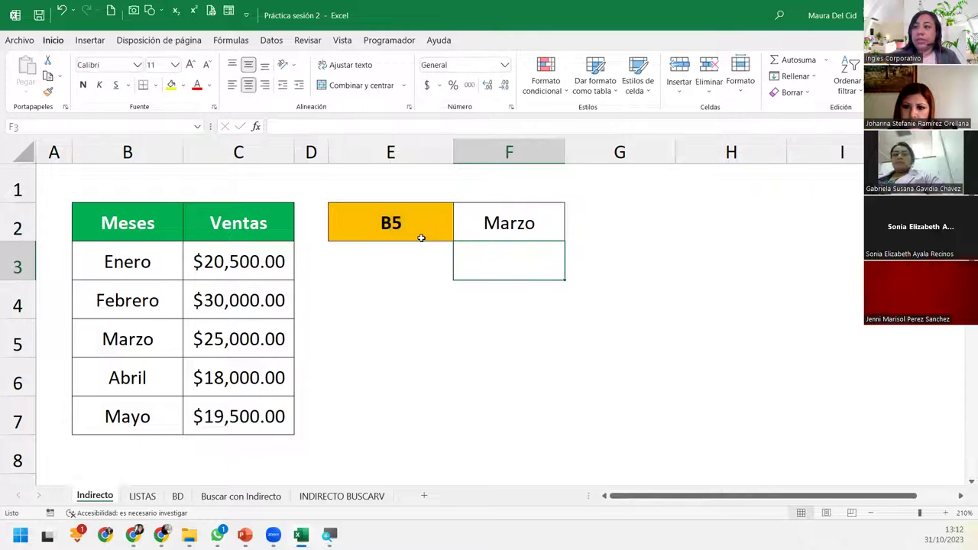
{"action": "key", "text": "Up"}
{"action": "key", "text": "Left"}
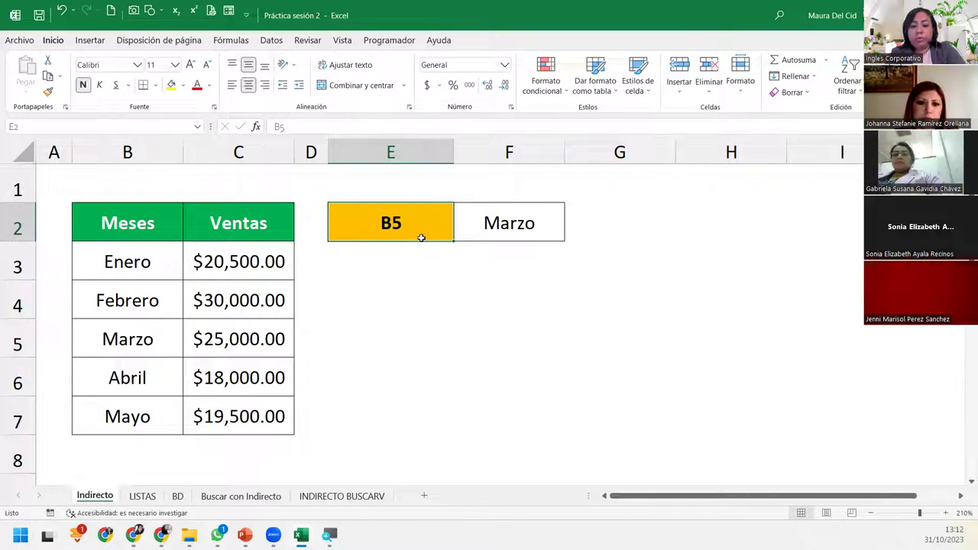
- Try the addresses c7, C4 and B6 in E2 and watch F2 update
{"action": "type", "text": "c7"}
{"action": "key", "text": "Return"}
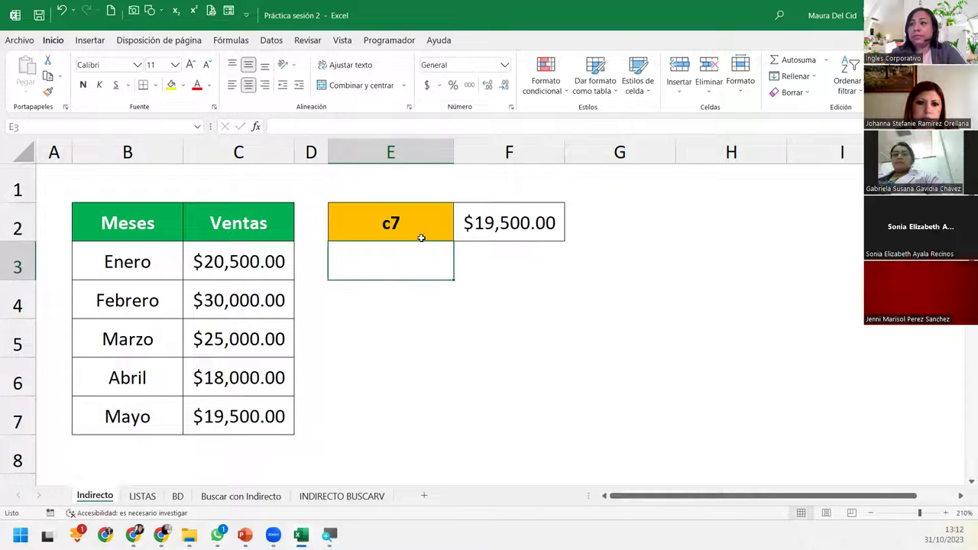
{"action": "left_click", "coordinate": [421, 238]}
{"action": "type", "text": "C4"}
{"action": "key", "text": "Return"}
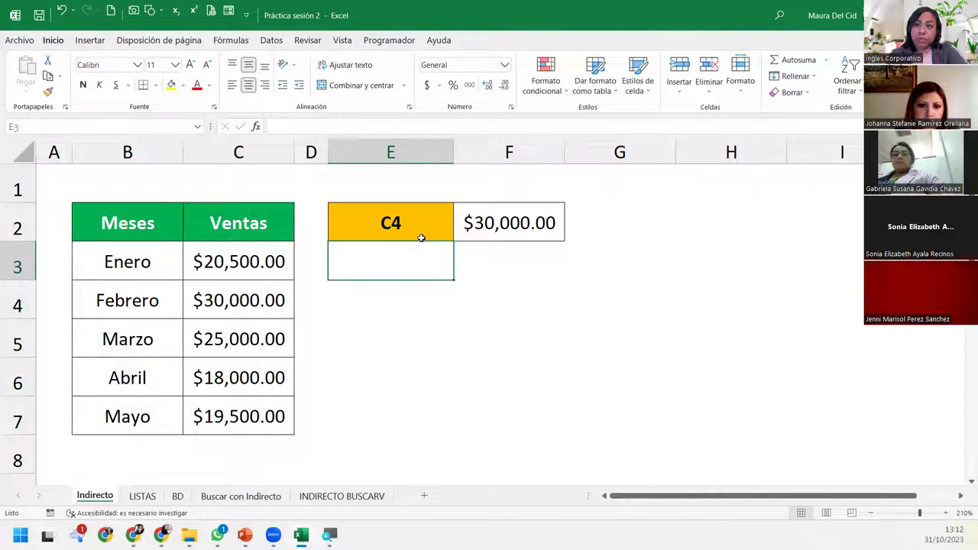
{"action": "left_click", "coordinate": [421, 237]}
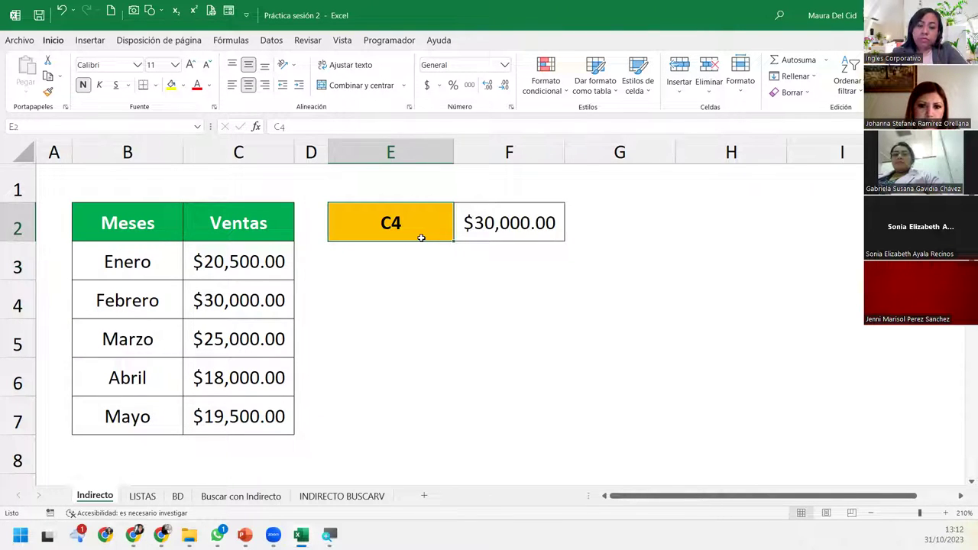
{"action": "type", "text": "B6"}
{"action": "key", "text": "Return"}
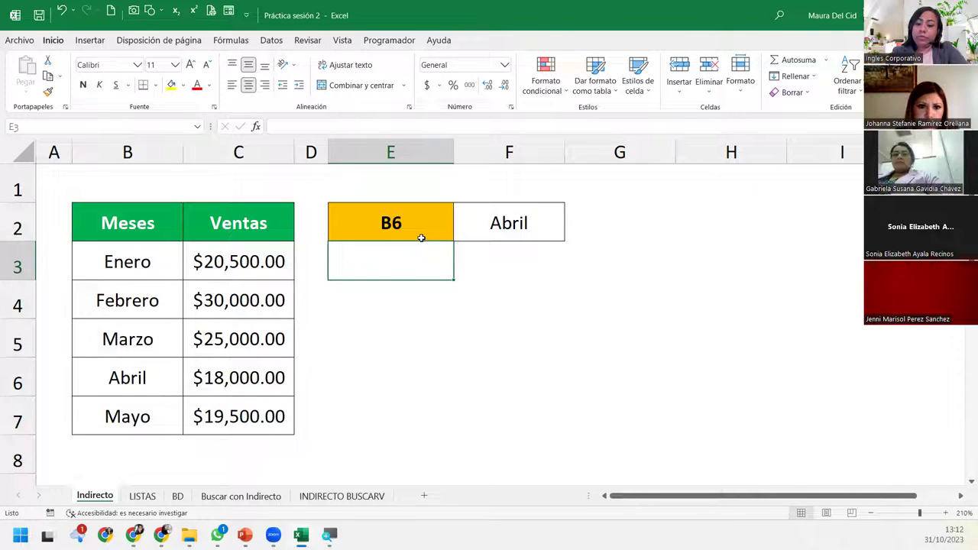
- Set E2 to C3 so F2 shows $20,500.00, then go to the LISTAS sheet
{"action": "left_click", "coordinate": [421, 238]}
{"action": "type", "text": "C3"}
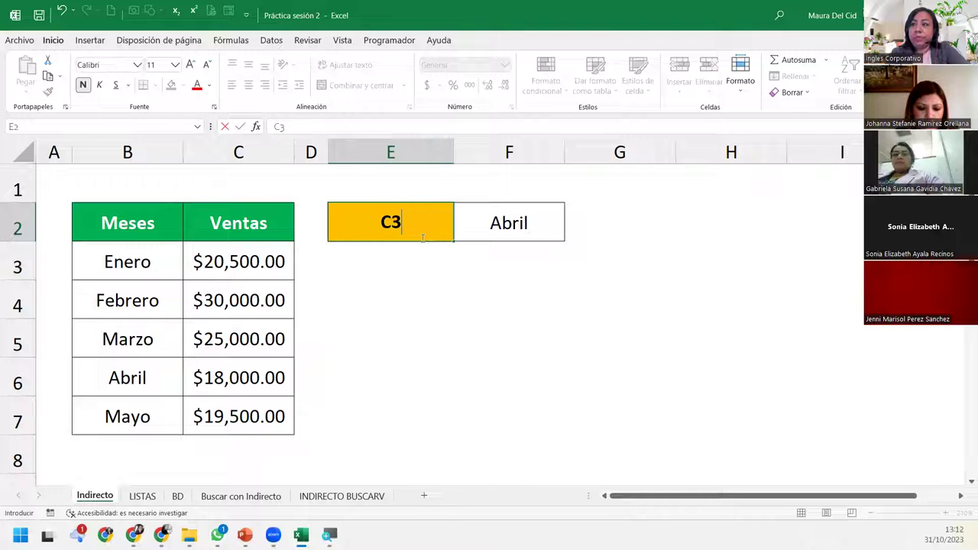
{"action": "key", "text": "Return"}
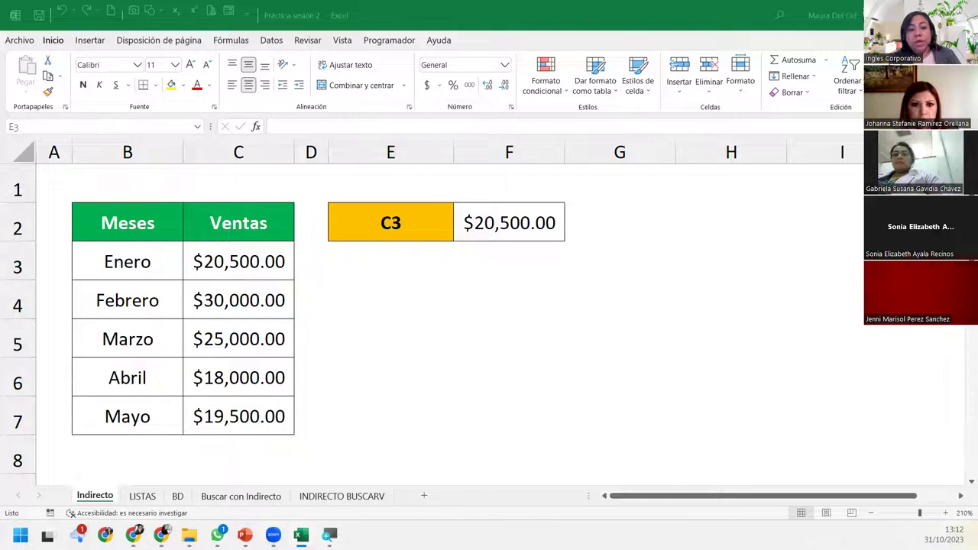
{"action": "left_click", "coordinate": [137, 495]}
{"action": "left_click", "coordinate": [138, 497]}
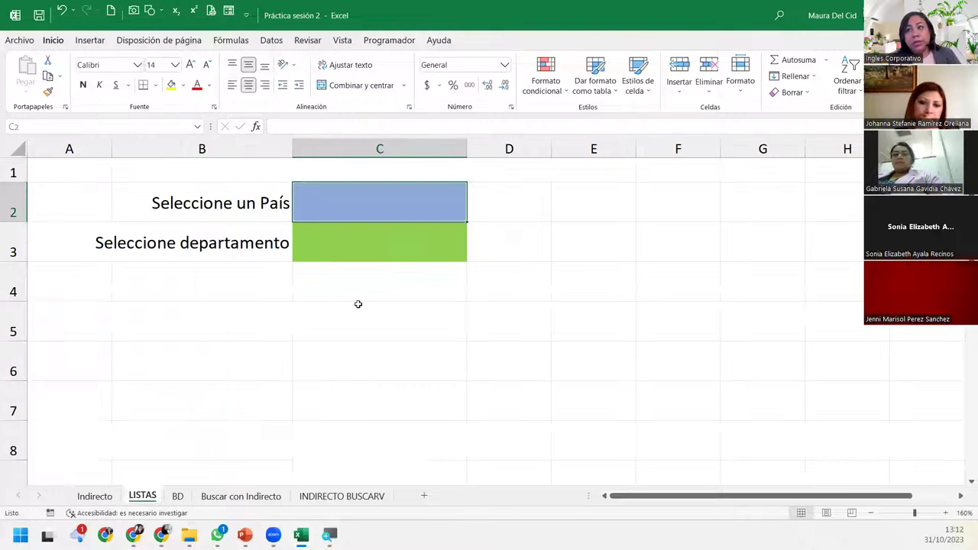
- Review the Seleccione un País and Seleccione departamento cells on LISTAS against the BD data
{"action": "left_click", "coordinate": [394, 235]}
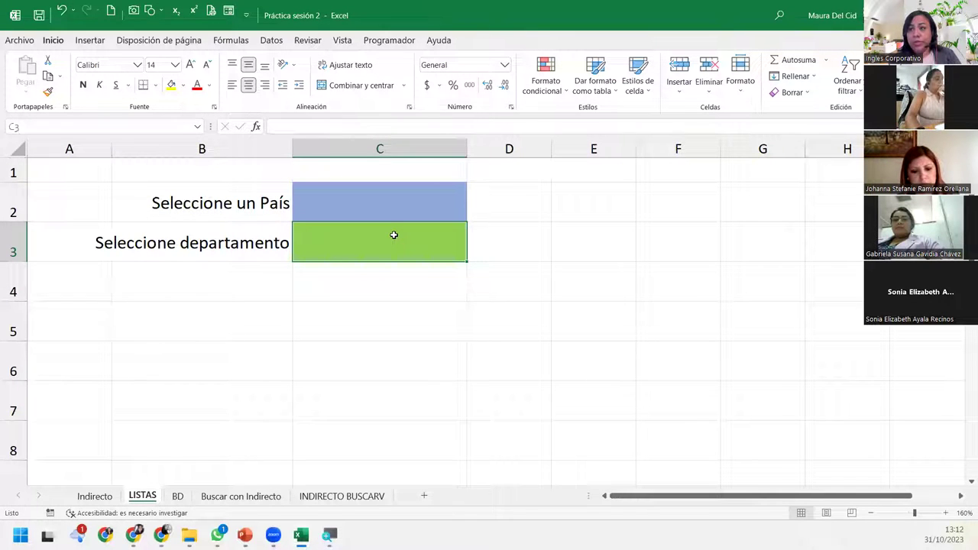
{"action": "left_click", "coordinate": [179, 497]}
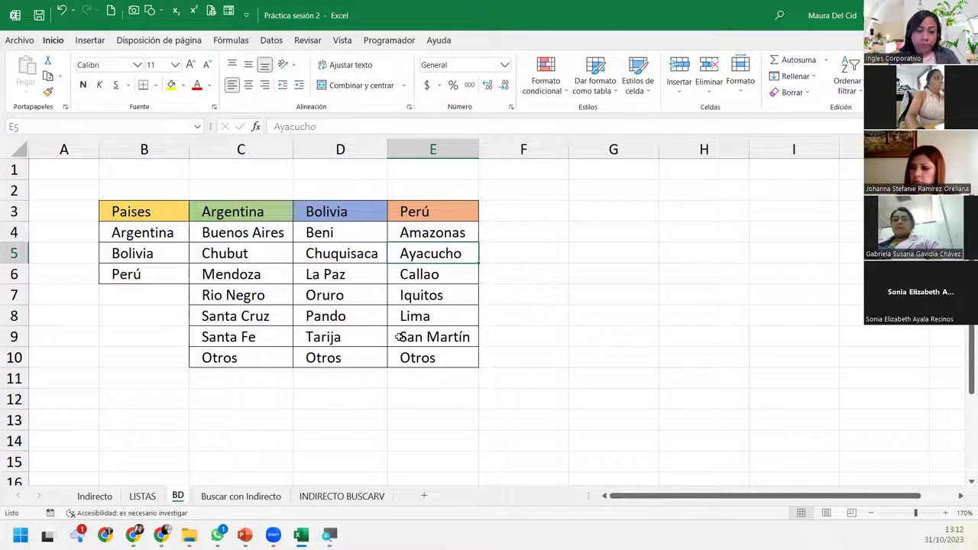
{"action": "left_click", "coordinate": [143, 495]}
{"action": "left_click", "coordinate": [345, 196]}
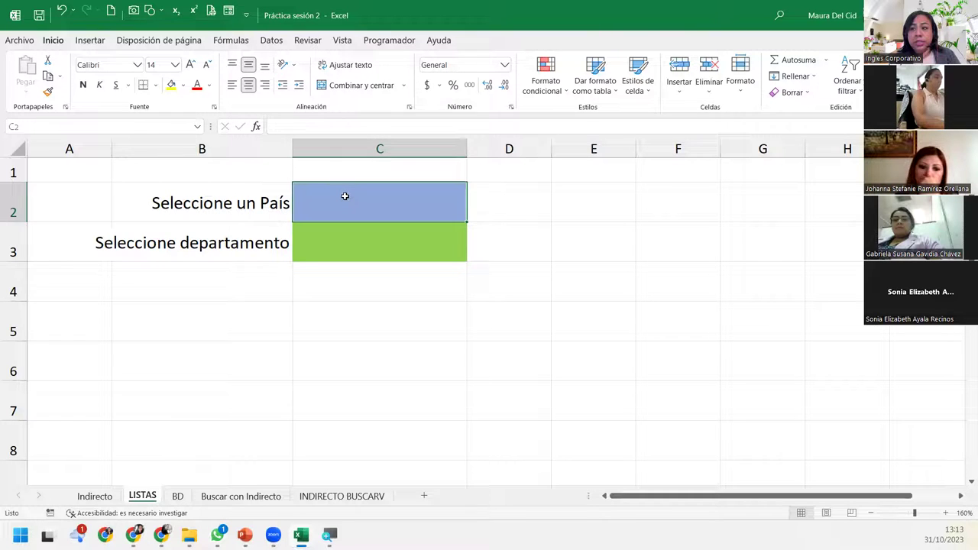
{"action": "left_click", "coordinate": [343, 232]}
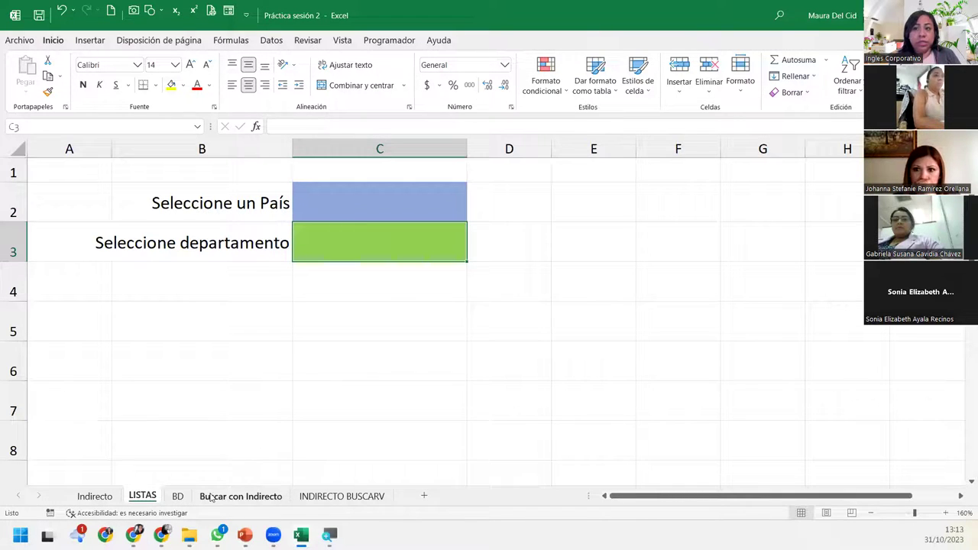
- On the BD sheet, select the country headers, then the Argentina, Bolivia, Perú list in B4:B6
{"action": "left_click", "coordinate": [177, 496]}
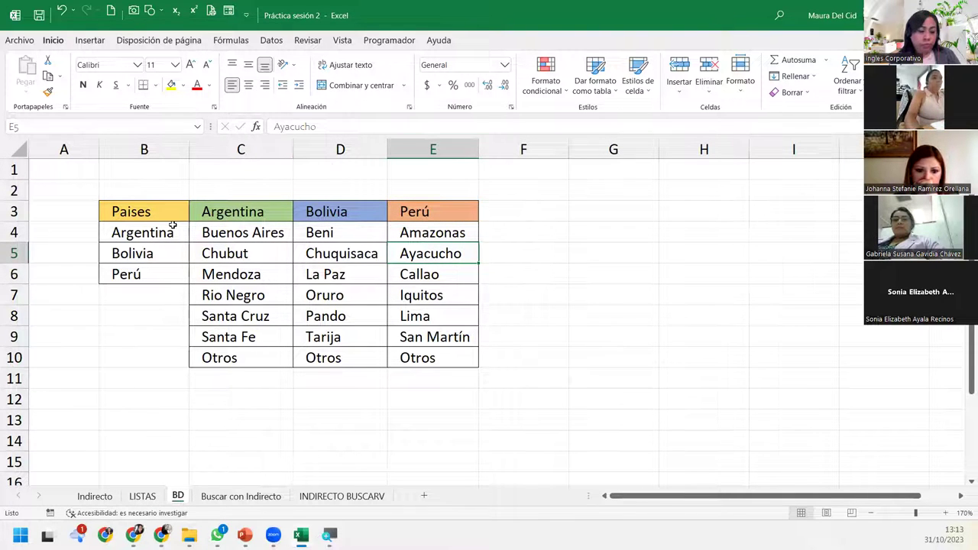
{"action": "mouse_move", "coordinate": [223, 211]}
{"action": "left_mouse_down"}
{"action": "mouse_move", "coordinate": [401, 265]}
{"action": "mouse_move", "coordinate": [426, 211]}
{"action": "left_mouse_up"}
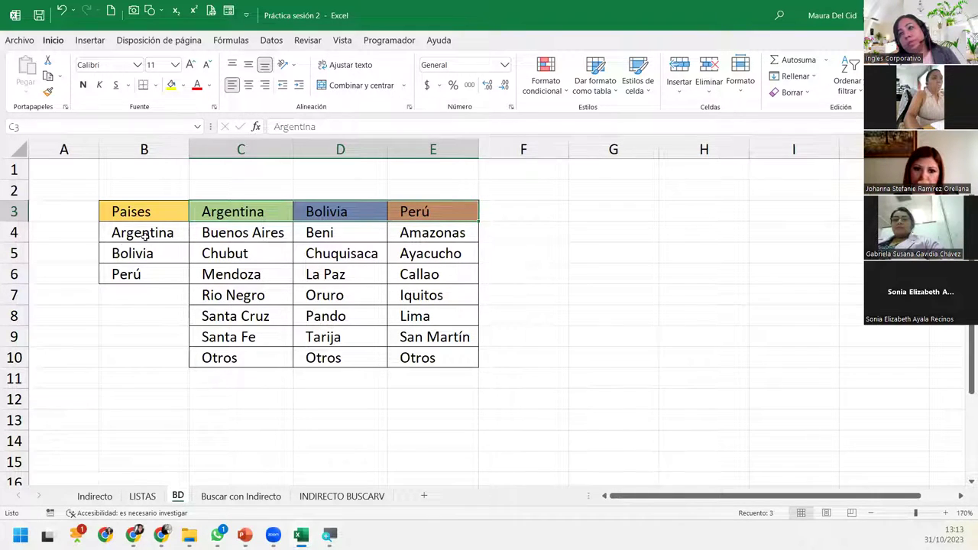
{"action": "left_click_drag", "start_coordinate": [123, 232], "coordinate": [124, 270]}
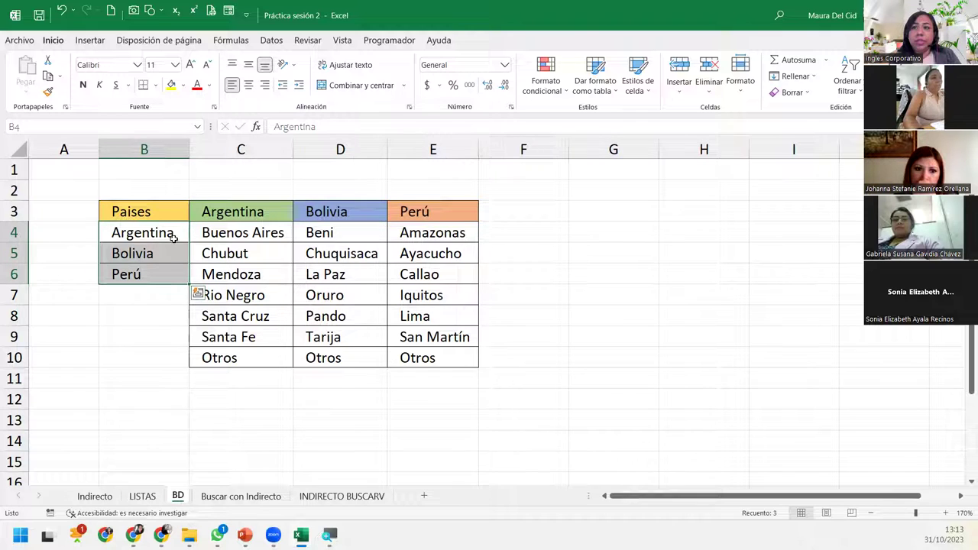
- Name the range B4:B6 'Paises' through the Name Box
{"action": "left_click", "coordinate": [93, 126]}
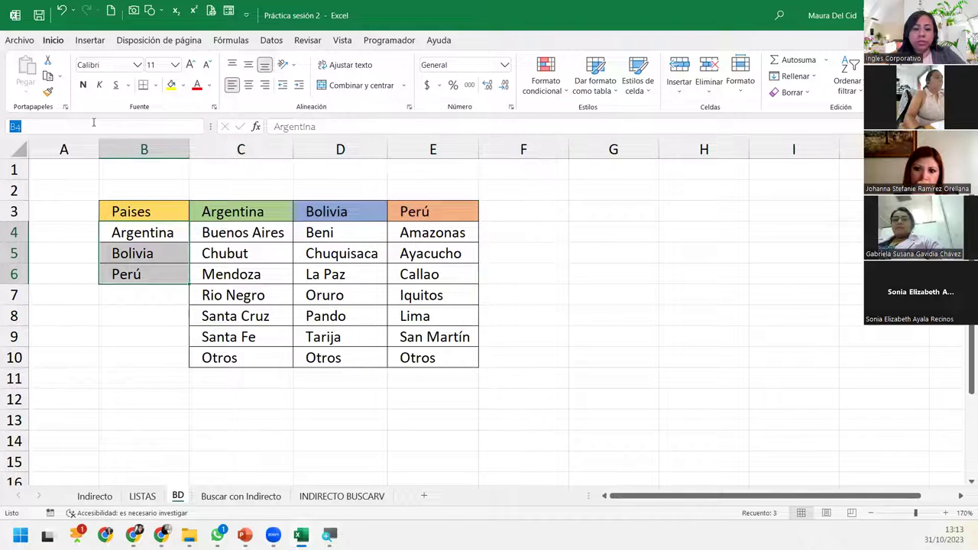
{"action": "type", "text": "Pa"}
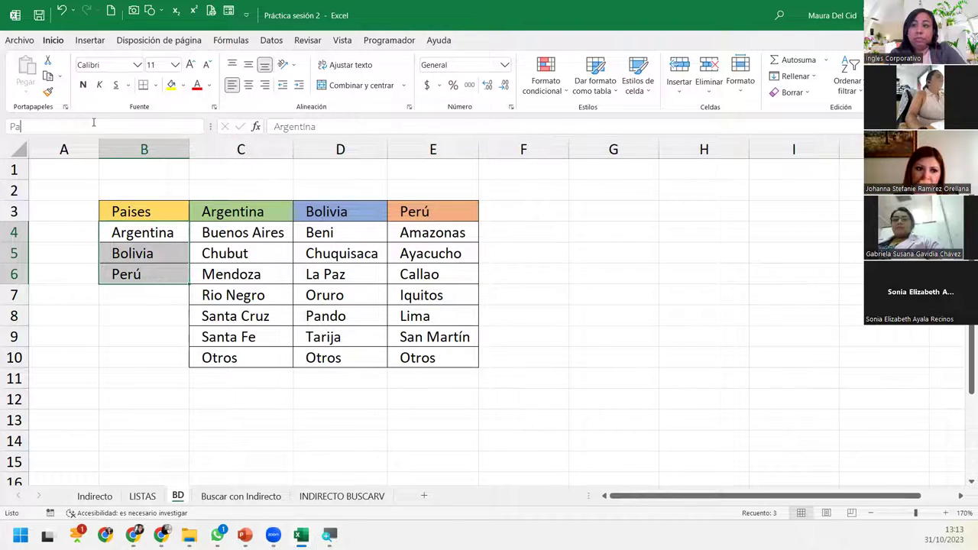
{"action": "type", "text": "ises"}
{"action": "key", "text": "Return"}
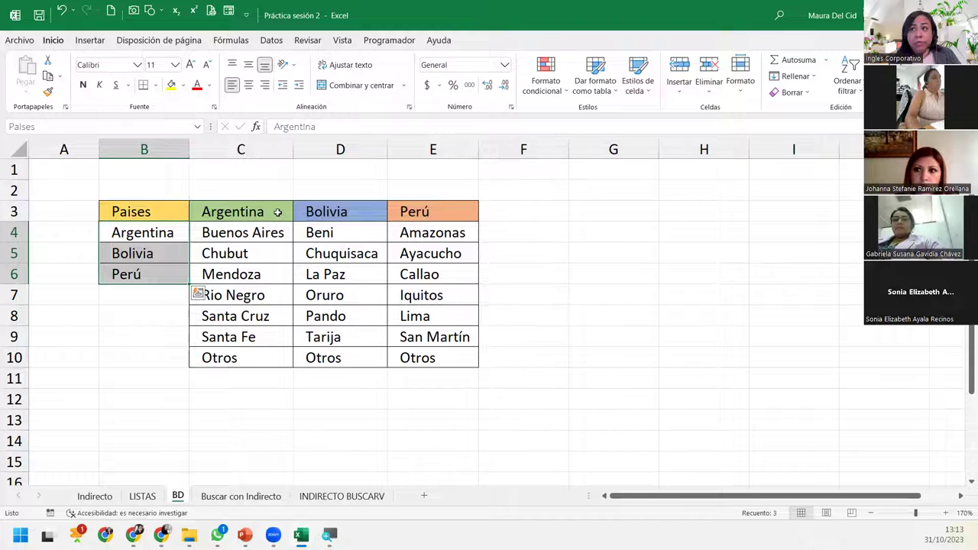
- Select C4:C10, open and cancel Asignar nombre under Fórmulas, then select the full table C3:E10
{"action": "left_click_drag", "start_coordinate": [243, 232], "coordinate": [237, 295]}
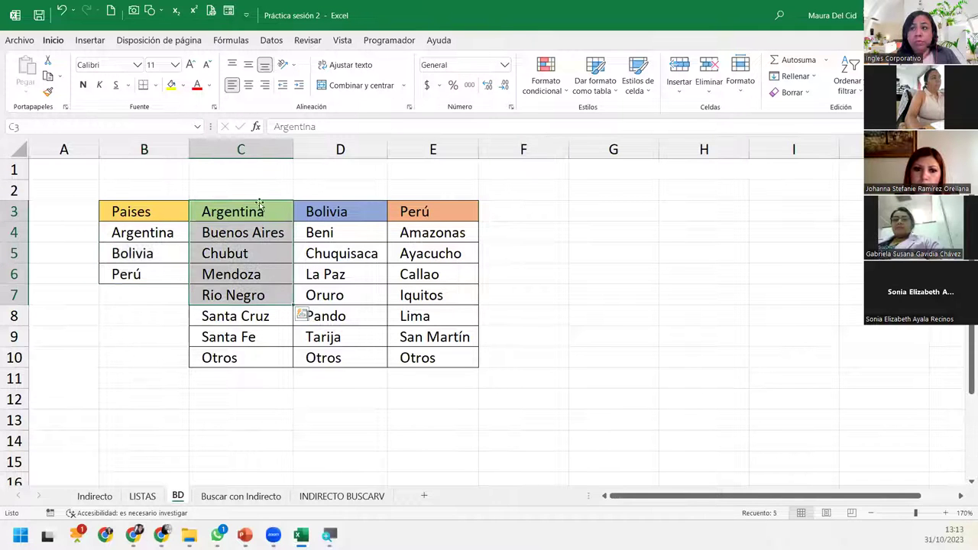
{"action": "left_click", "coordinate": [252, 243]}
{"action": "left_click_drag", "start_coordinate": [252, 246], "coordinate": [248, 357]}
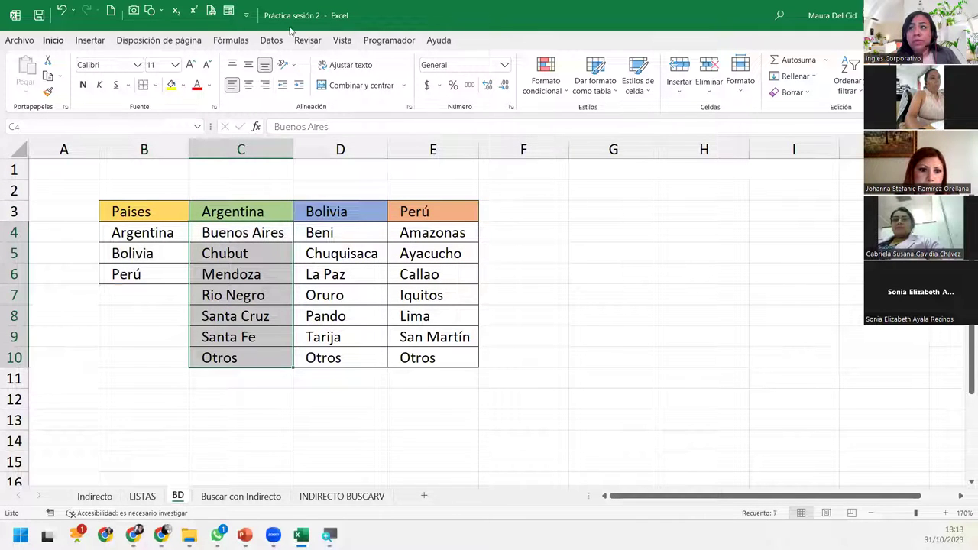
{"action": "left_click", "coordinate": [233, 40]}
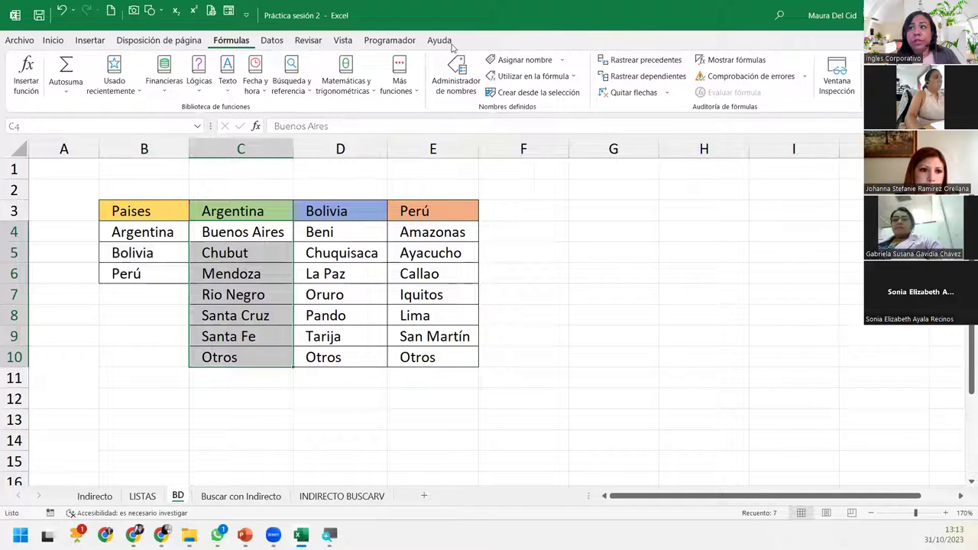
{"action": "left_click", "coordinate": [510, 64]}
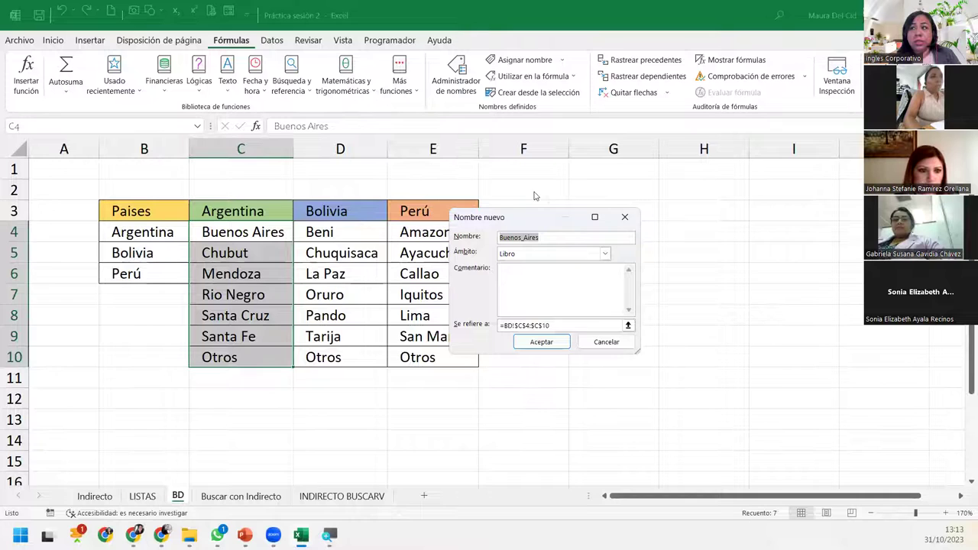
{"action": "left_click", "coordinate": [624, 217]}
{"action": "mouse_move", "coordinate": [268, 208]}
{"action": "left_mouse_down"}
{"action": "mouse_move", "coordinate": [409, 316]}
{"action": "mouse_move", "coordinate": [409, 355]}
{"action": "left_mouse_up"}
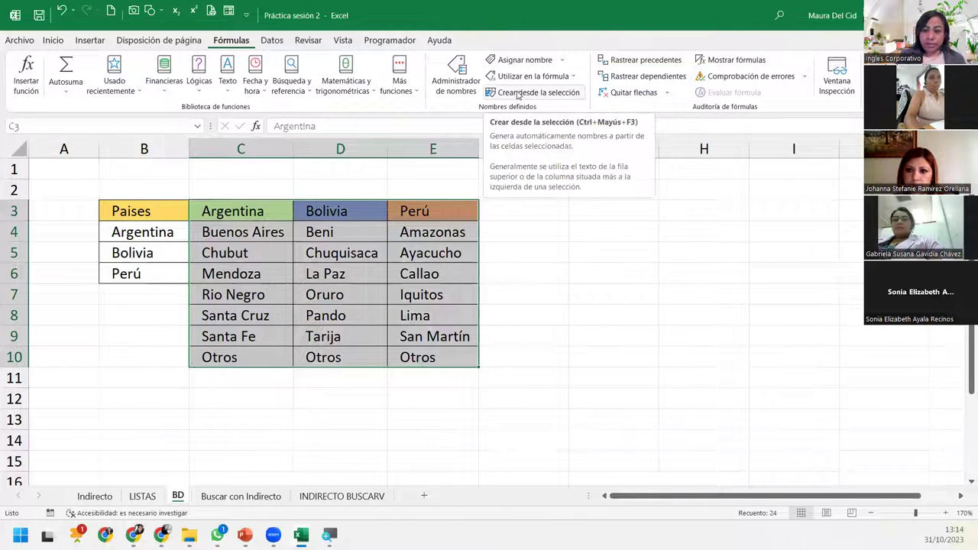
- Create names Argentina, Bolivia and Perú from the top row of C3:E10, then open Administrador de nombres
{"action": "left_click", "coordinate": [518, 93]}
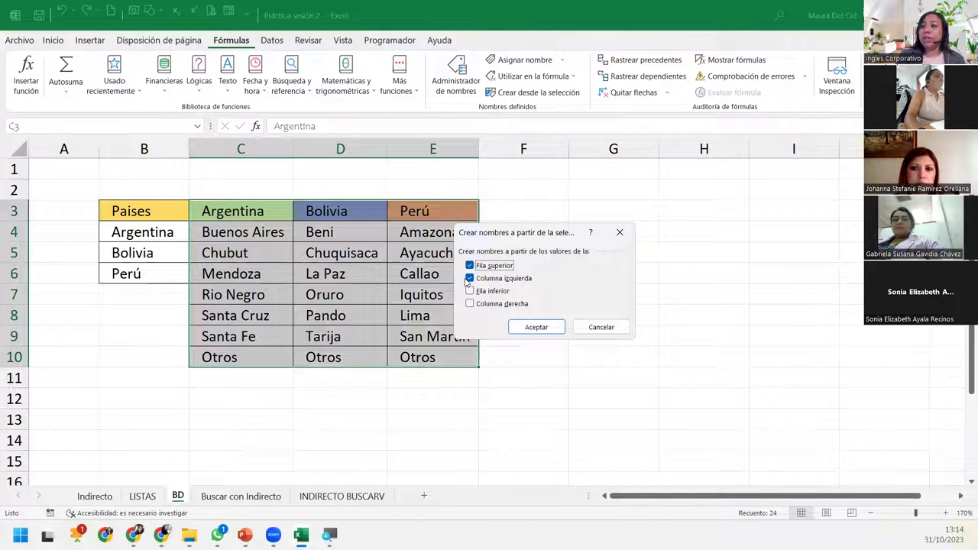
{"action": "left_click", "coordinate": [469, 278]}
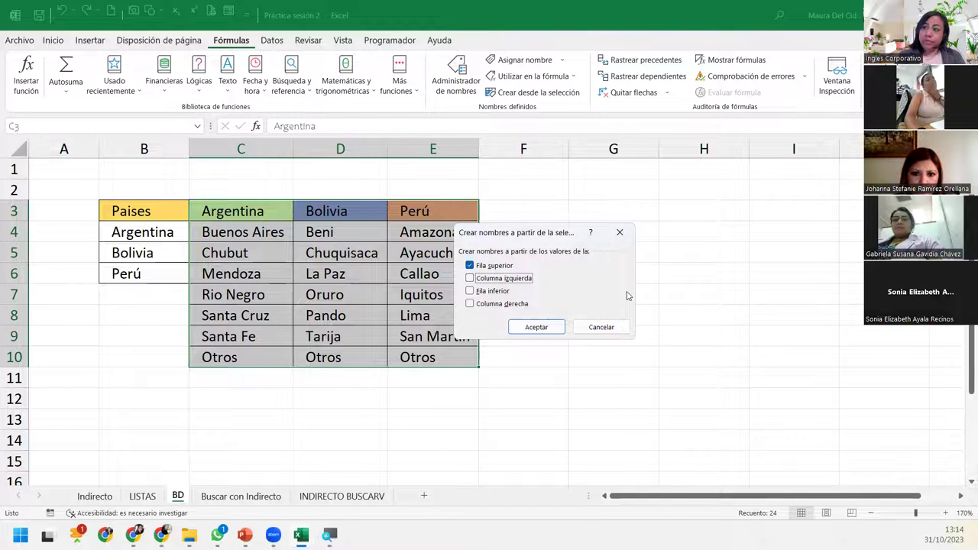
{"action": "left_click", "coordinate": [540, 330]}
{"action": "left_click", "coordinate": [261, 218]}
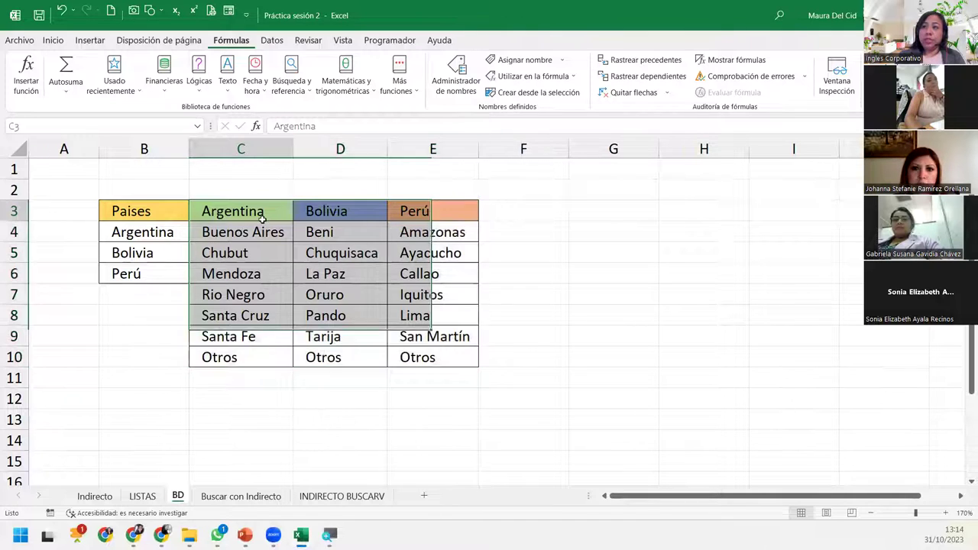
{"action": "left_click", "coordinate": [456, 75]}
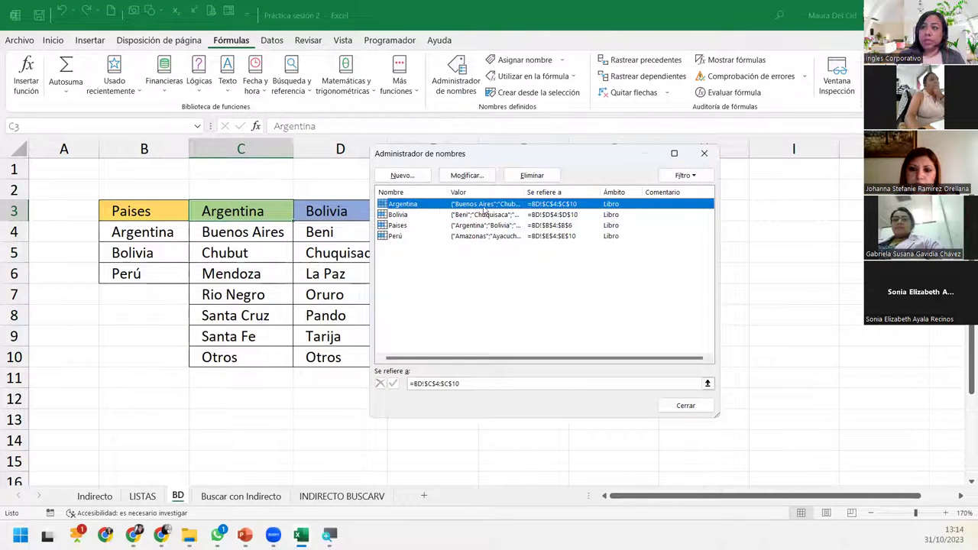
- Widen the Valor column, inspect the Paises range, and close Administrador de nombres
{"action": "double_click", "coordinate": [525, 193]}
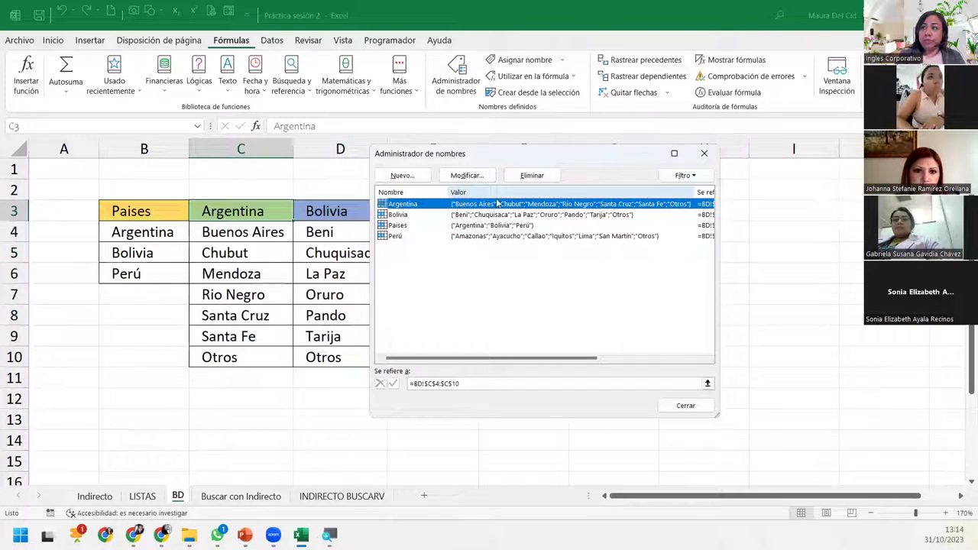
{"action": "left_click", "coordinate": [397, 226]}
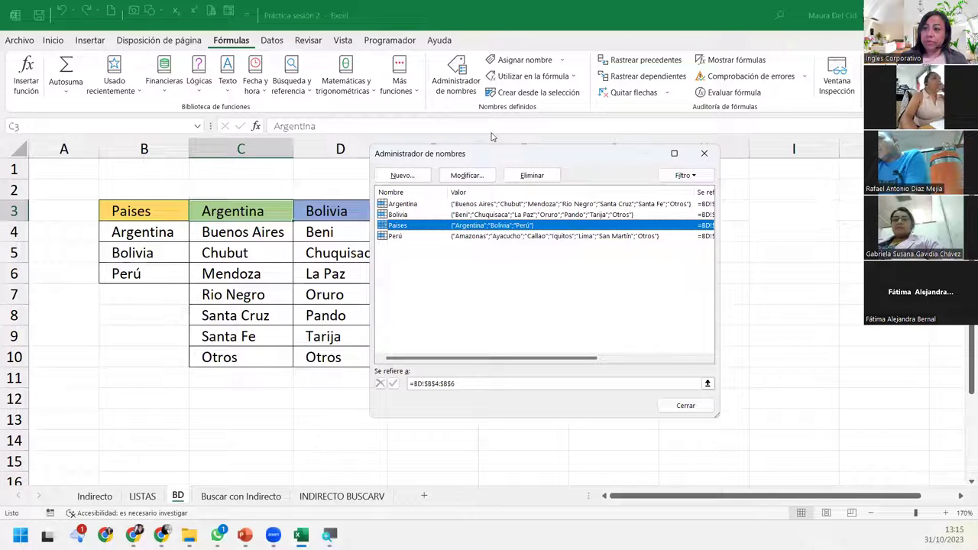
{"action": "left_click", "coordinate": [704, 153]}
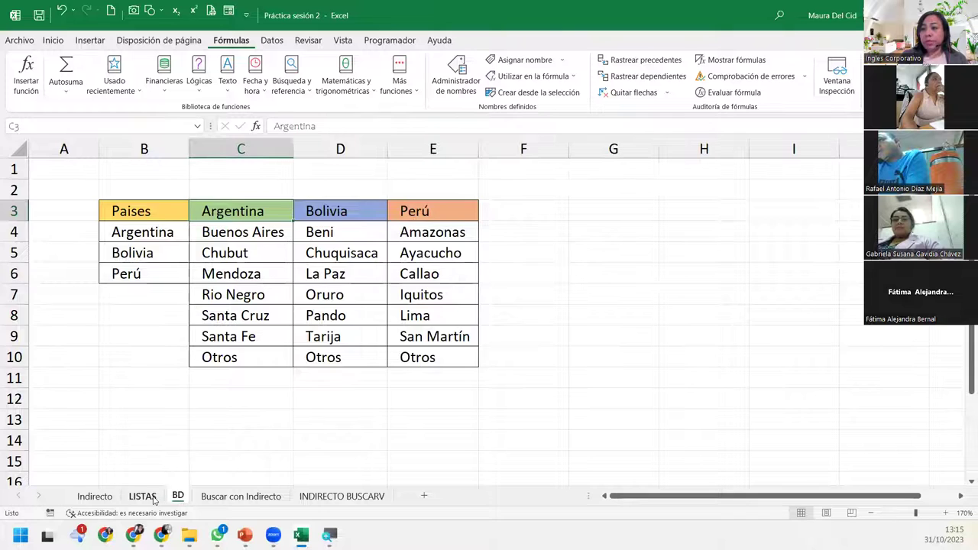
- On the LISTAS sheet, give C2 a List data validation with source =Paises
{"action": "left_click", "coordinate": [152, 497]}
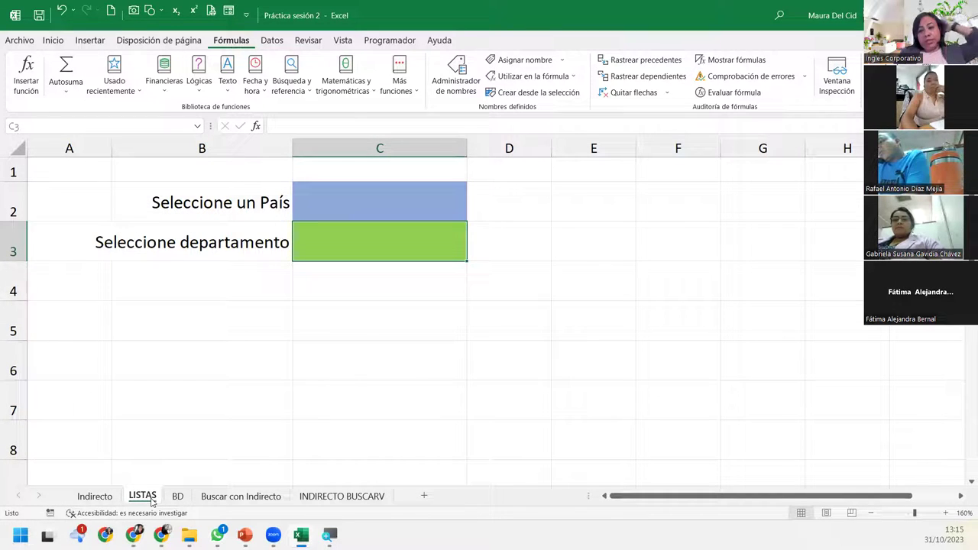
{"action": "left_click", "coordinate": [340, 186]}
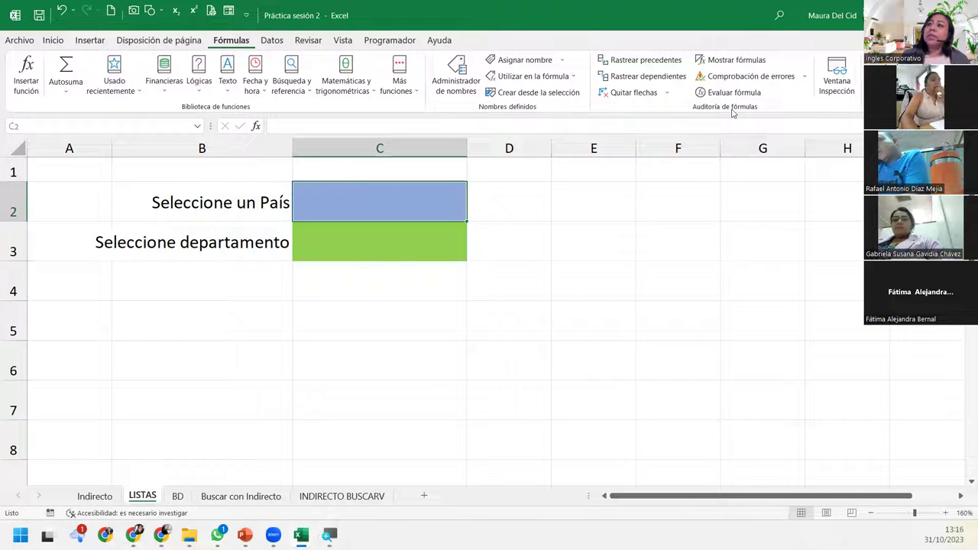
{"action": "left_click", "coordinate": [280, 40]}
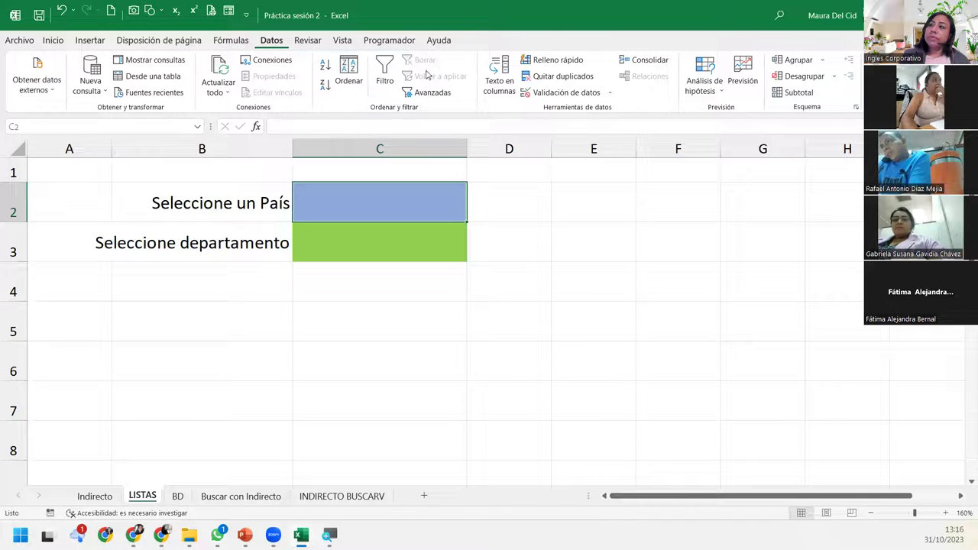
{"action": "left_click", "coordinate": [556, 93]}
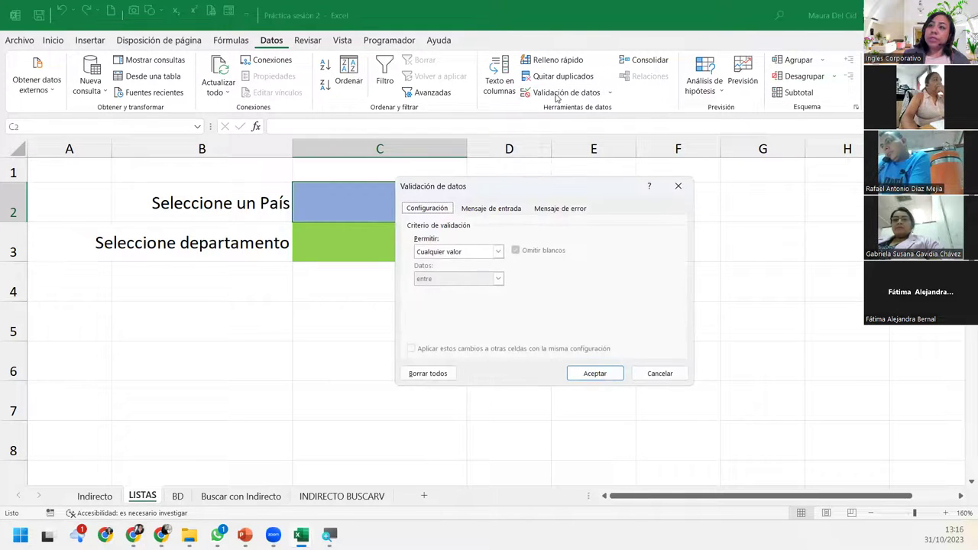
{"action": "left_click", "coordinate": [463, 253]}
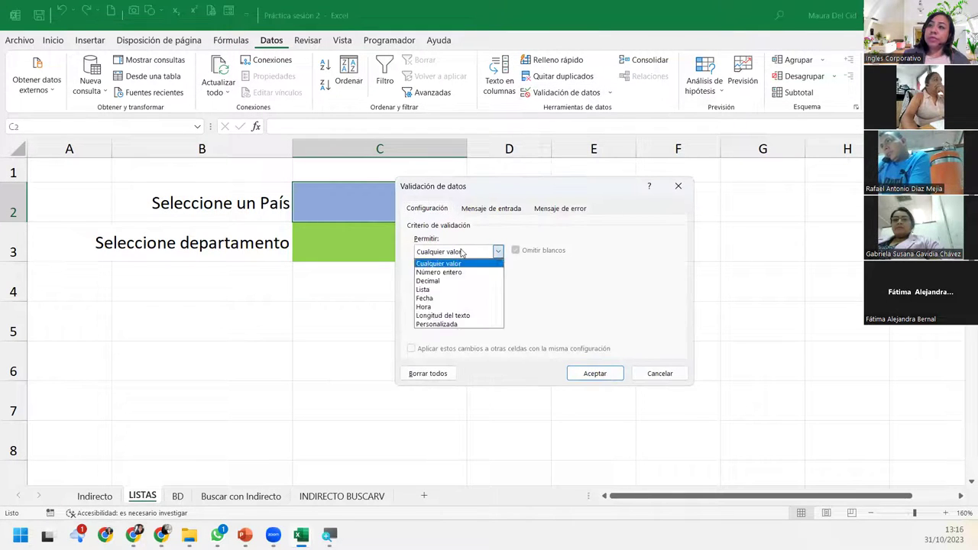
{"action": "left_click", "coordinate": [433, 290]}
{"action": "left_click", "coordinate": [438, 304]}
{"action": "type", "text": "=pai"}
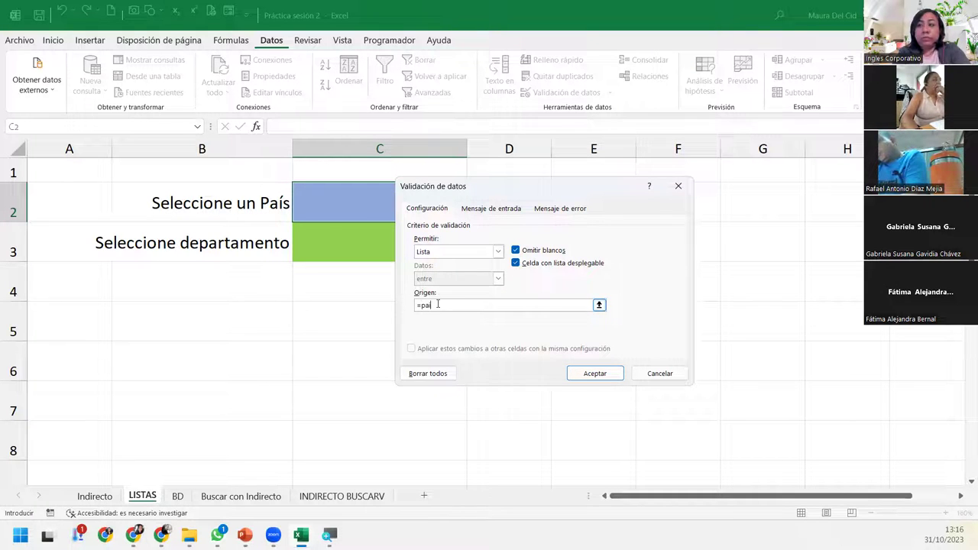
{"action": "type", "text": "ses"}
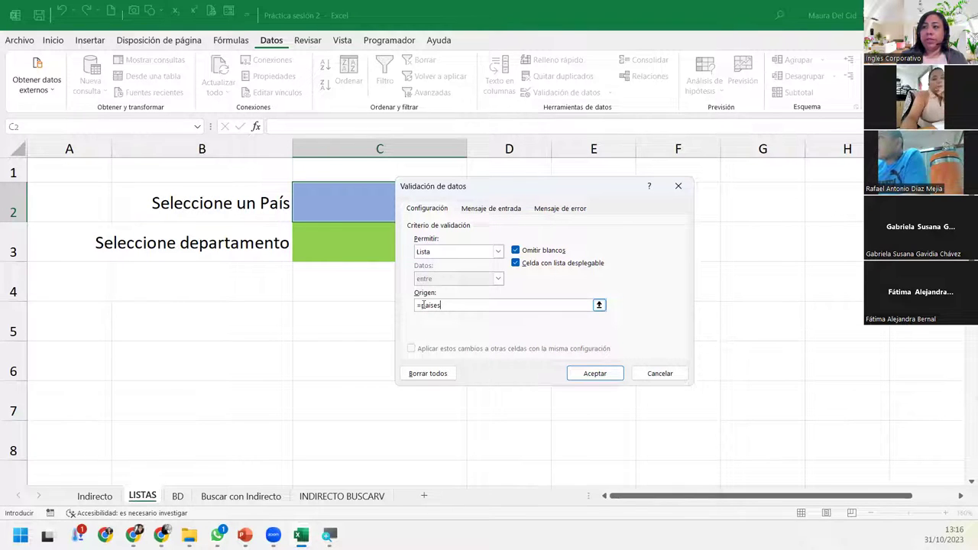
{"action": "key", "text": "Delete"}
{"action": "type", "text": "P"}
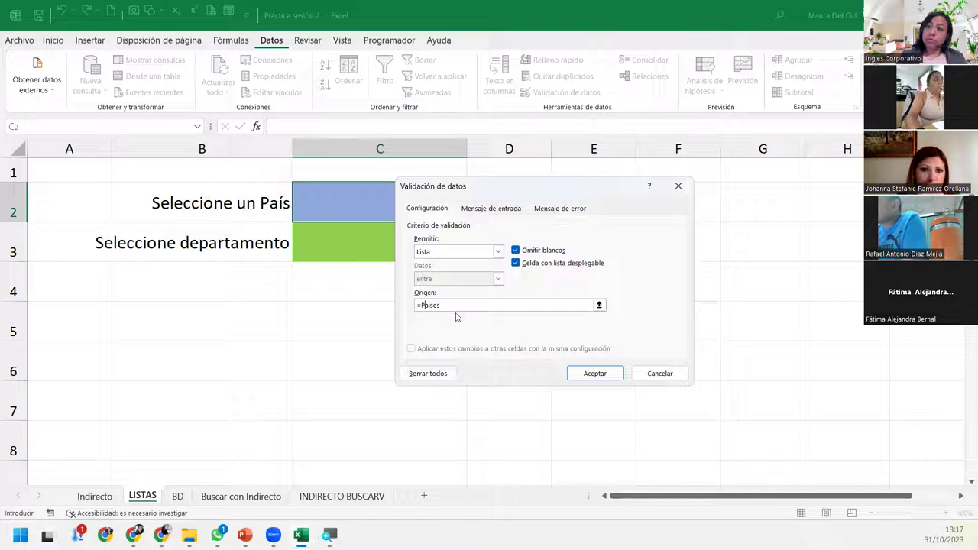
- Apply the country list to C2, test Bolivia, Perú and Argentina, then clear the cell
{"action": "left_click", "coordinate": [594, 374]}
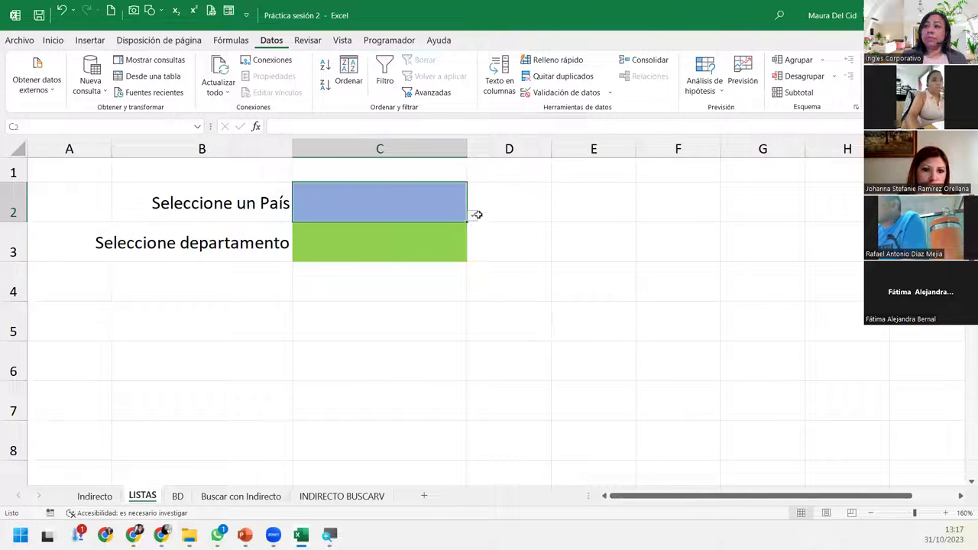
{"action": "left_click", "coordinate": [472, 218]}
{"action": "left_click", "coordinate": [380, 242]}
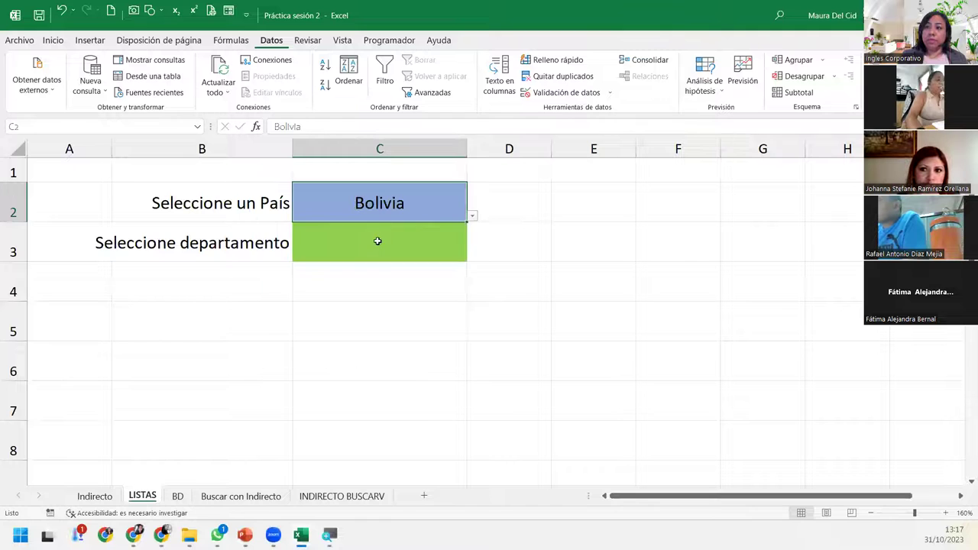
{"action": "left_click", "coordinate": [472, 215]}
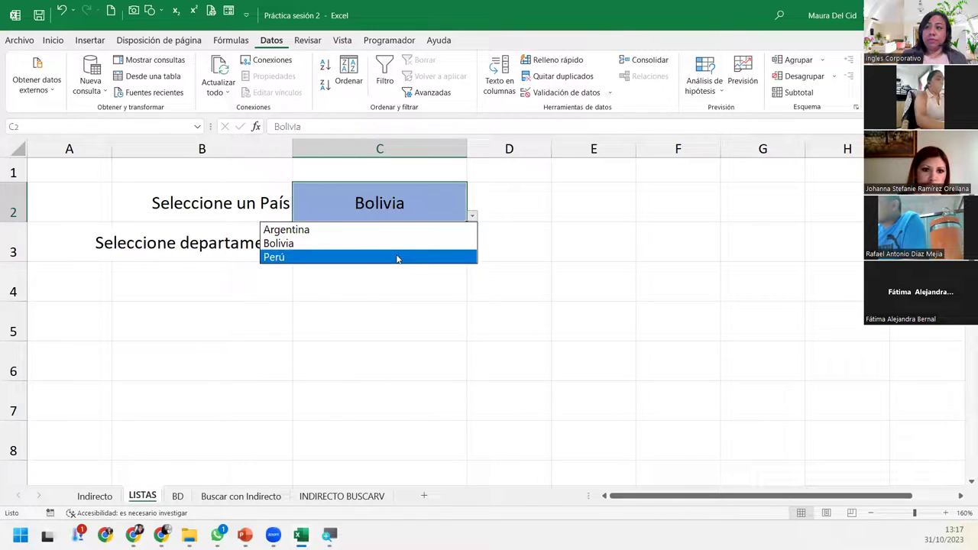
{"action": "left_click", "coordinate": [398, 256]}
{"action": "left_click", "coordinate": [472, 216]}
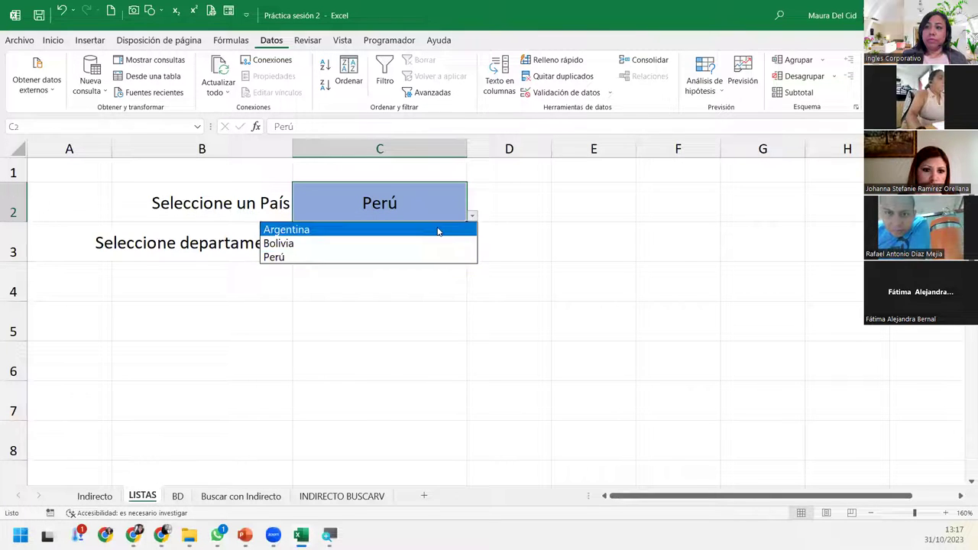
{"action": "left_click", "coordinate": [437, 227]}
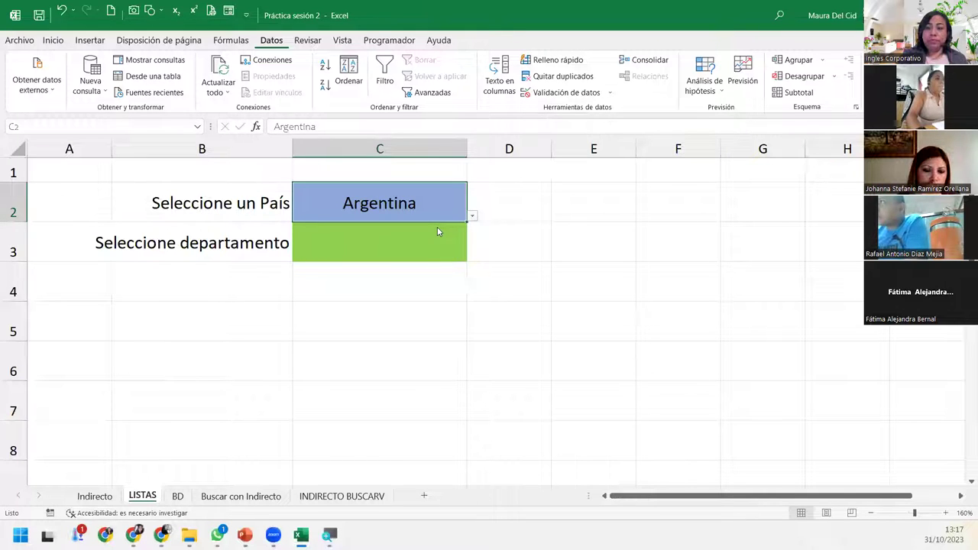
{"action": "key", "text": "Delete"}
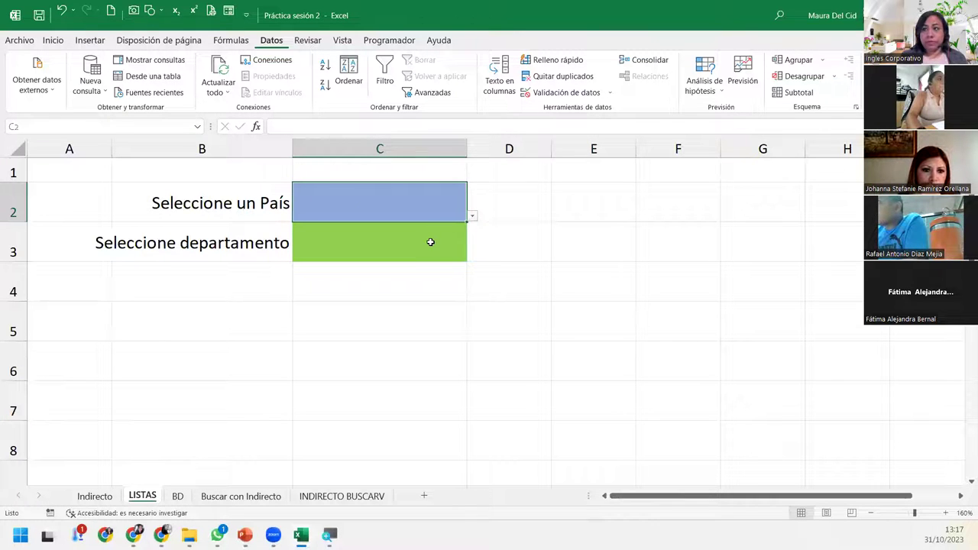
{"action": "left_click", "coordinate": [430, 242]}
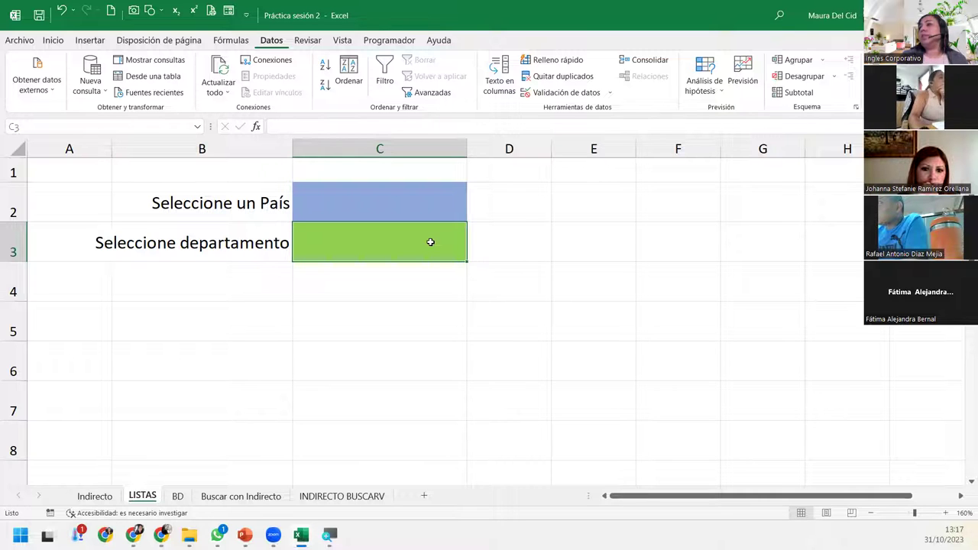
- Give C3 a List validation sourced from =INDIRECTO($C$2), accepting the source-error warning
{"action": "left_click", "coordinate": [548, 97]}
{"action": "left_click", "coordinate": [497, 251]}
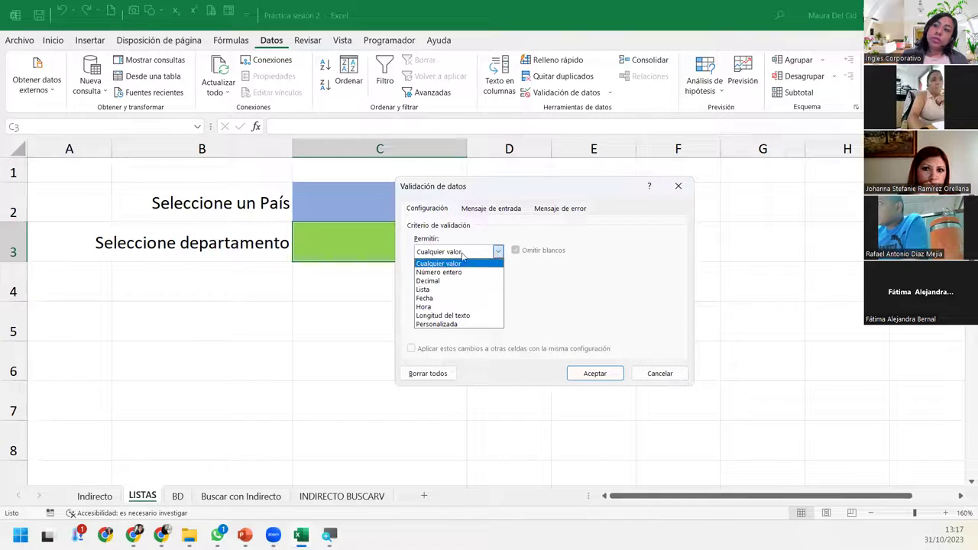
{"action": "left_click", "coordinate": [444, 289]}
{"action": "left_click", "coordinate": [453, 306]}
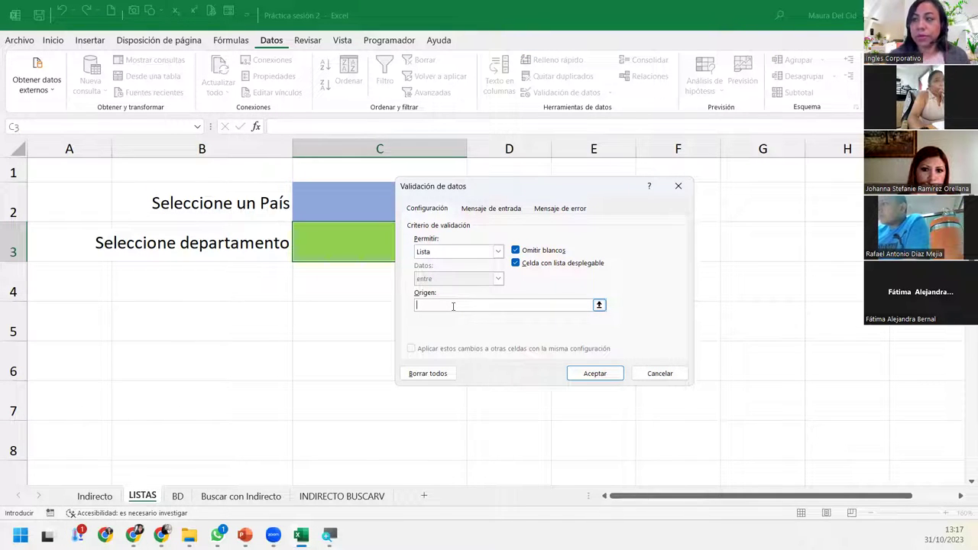
{"action": "type", "text": "="}
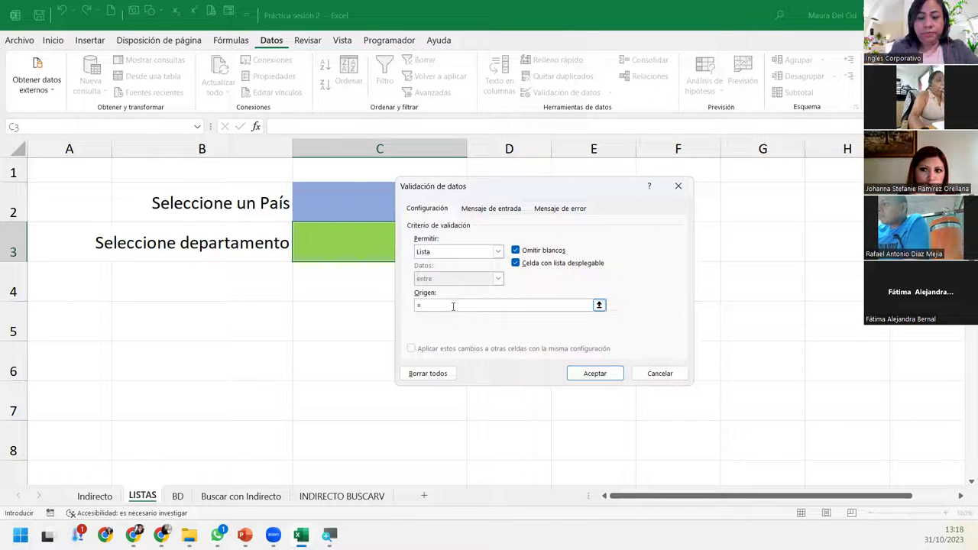
{"action": "type", "text": "indiDIRE"}
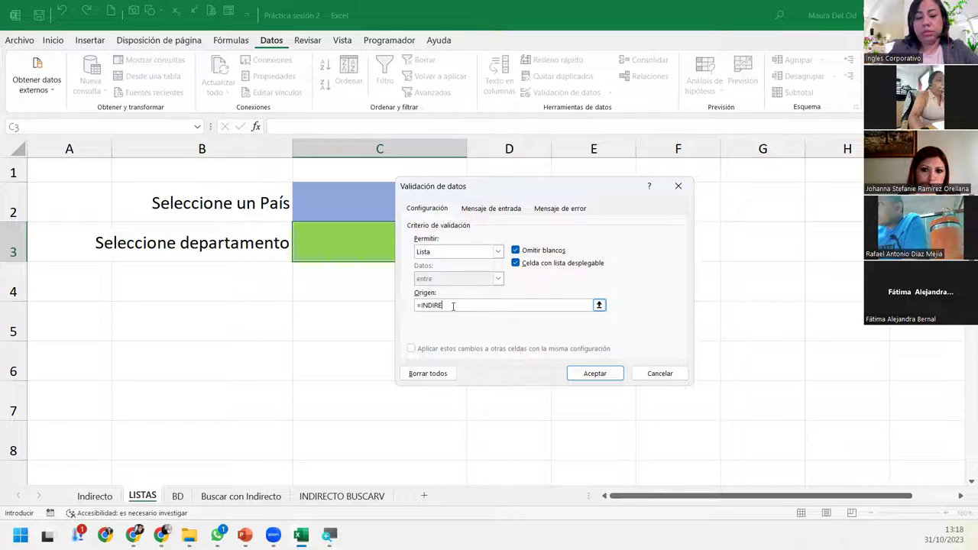
{"action": "type", "text": "TO("}
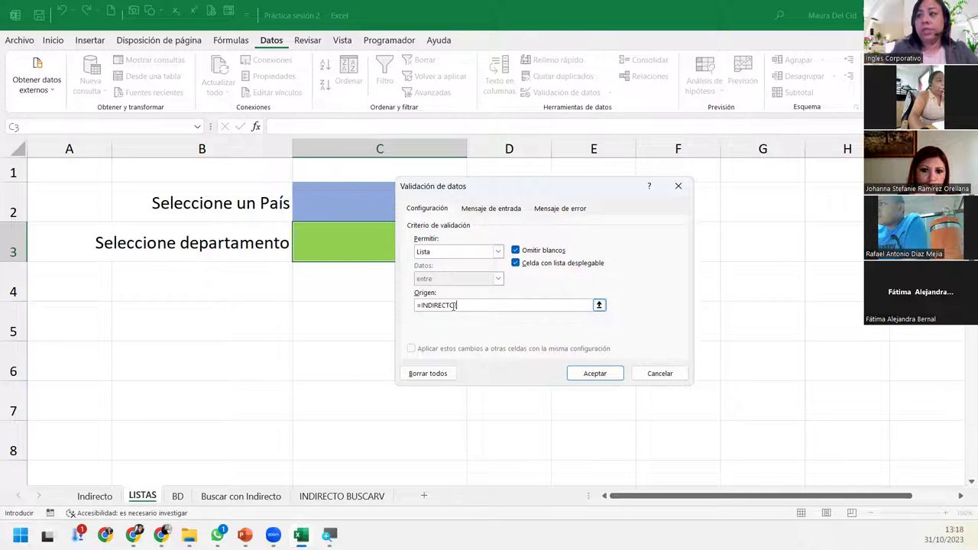
{"action": "left_click", "coordinate": [363, 205]}
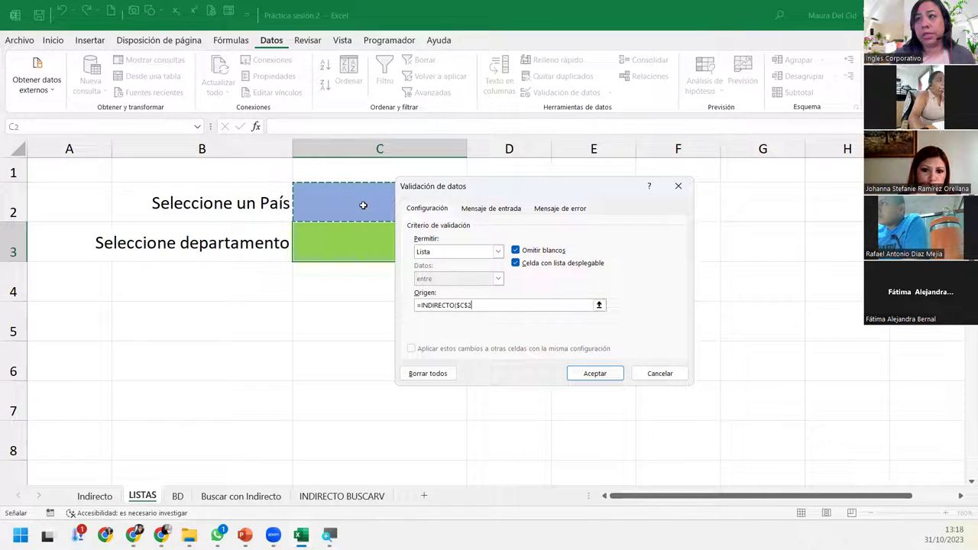
{"action": "type", "text": ")"}
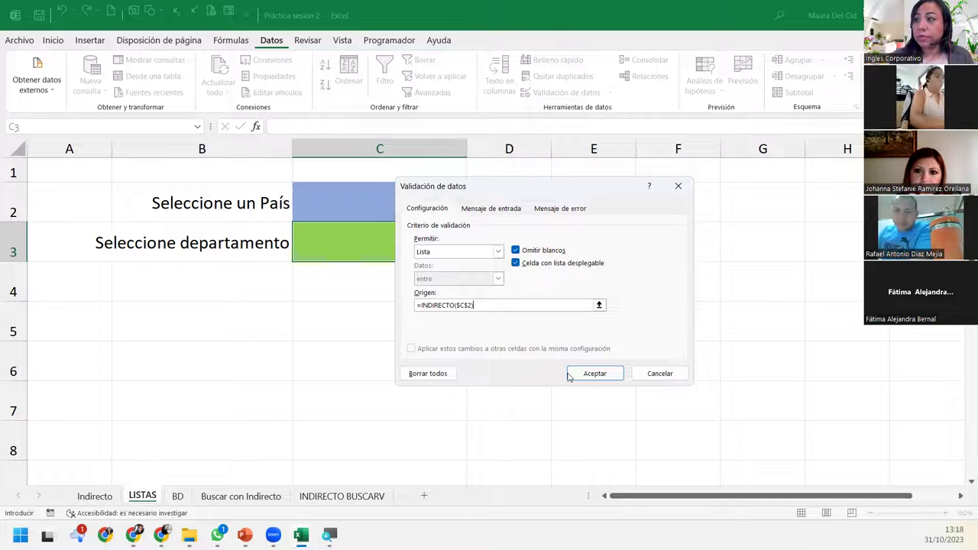
{"action": "left_click", "coordinate": [593, 373]}
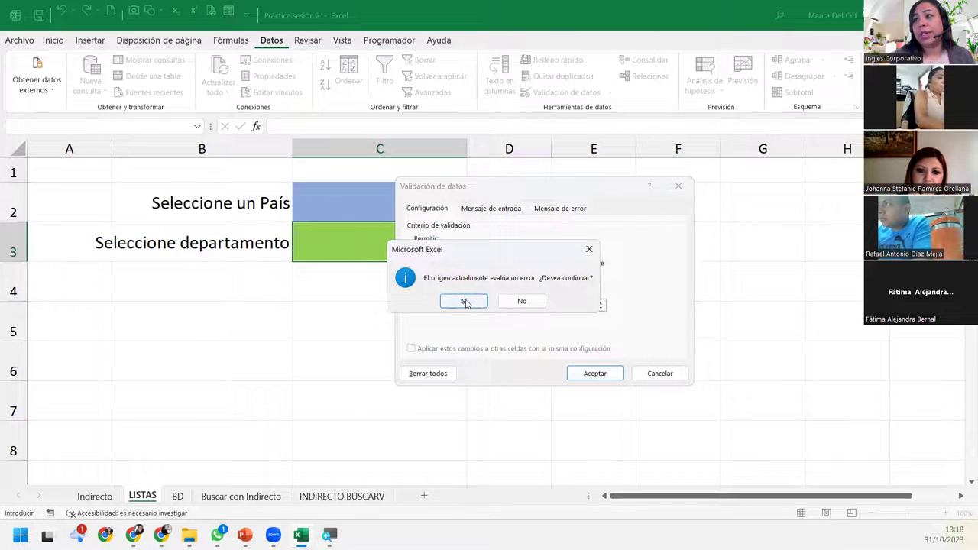
{"action": "left_click", "coordinate": [466, 302]}
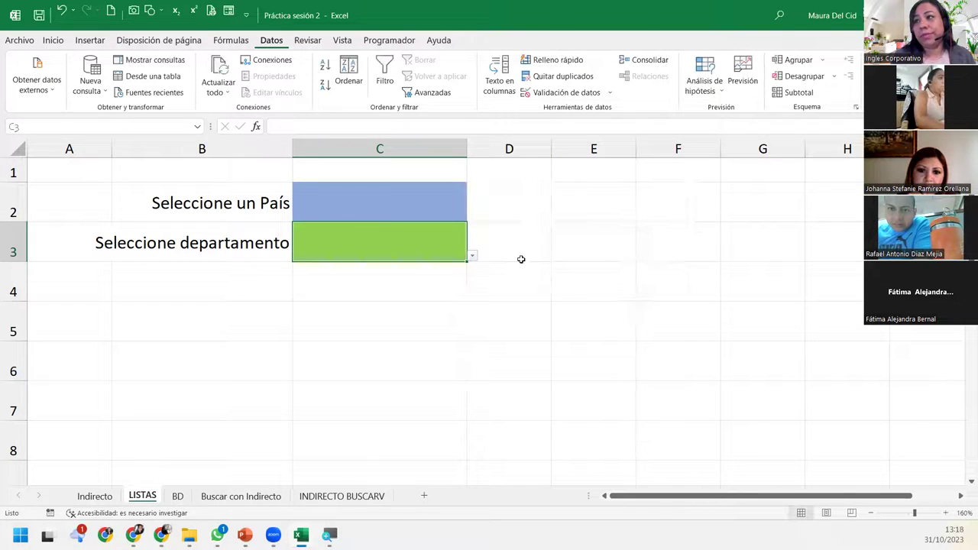
- Pick Argentina in C2, then Santa Cruz from C3's department dropdown
{"action": "left_click", "coordinate": [376, 205]}
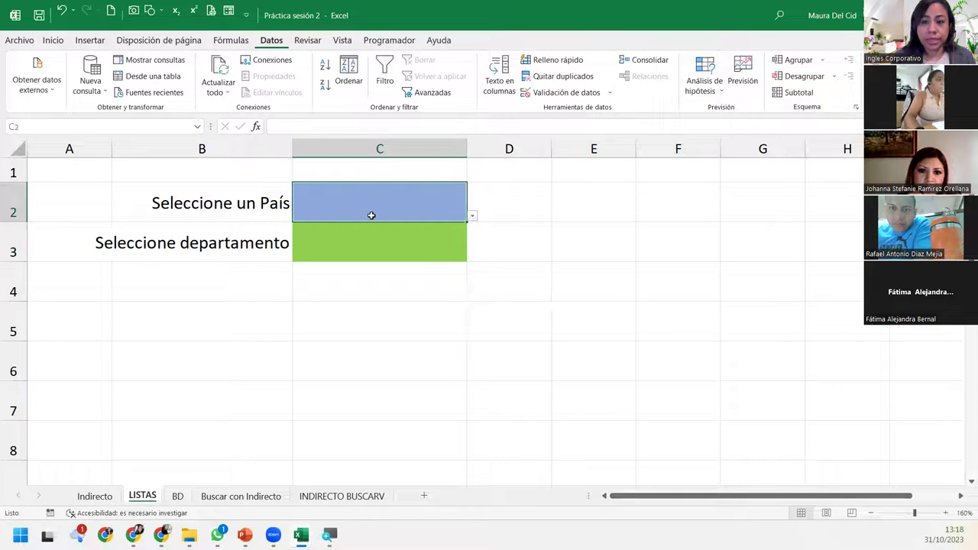
{"action": "left_click", "coordinate": [472, 217]}
{"action": "left_click", "coordinate": [347, 231]}
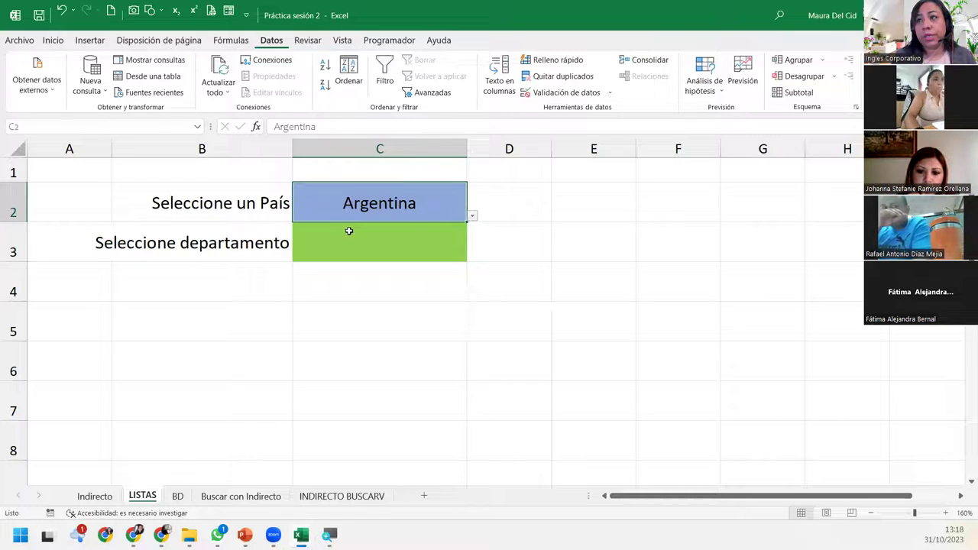
{"action": "left_click", "coordinate": [457, 248]}
{"action": "left_click", "coordinate": [473, 257]}
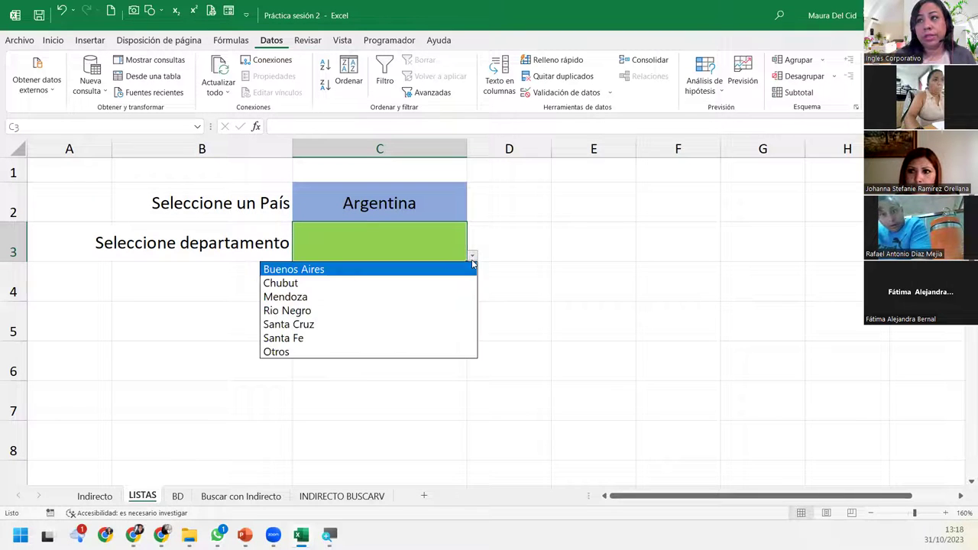
{"action": "left_click", "coordinate": [313, 324]}
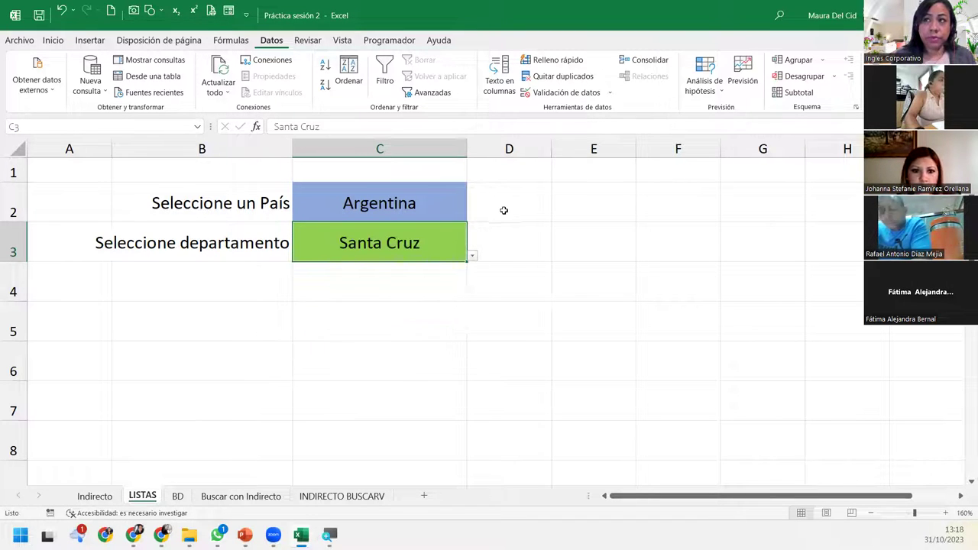
{"action": "left_click", "coordinate": [428, 201]}
- Switch C2 to Bolivia and pick Tarija from the Bolivian departments in C3
{"action": "left_click", "coordinate": [472, 219]}
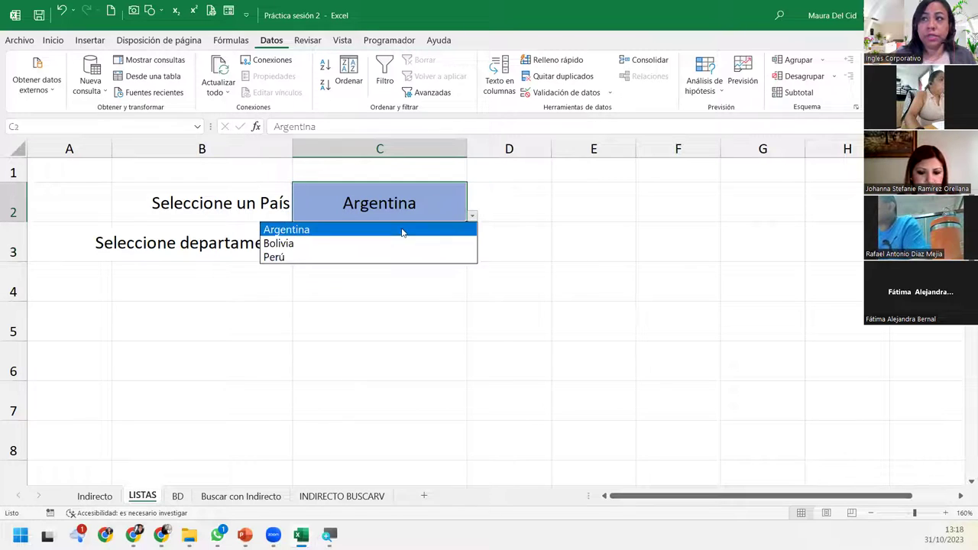
{"action": "left_click", "coordinate": [350, 243]}
{"action": "left_click", "coordinate": [460, 252]}
{"action": "left_click", "coordinate": [472, 257]}
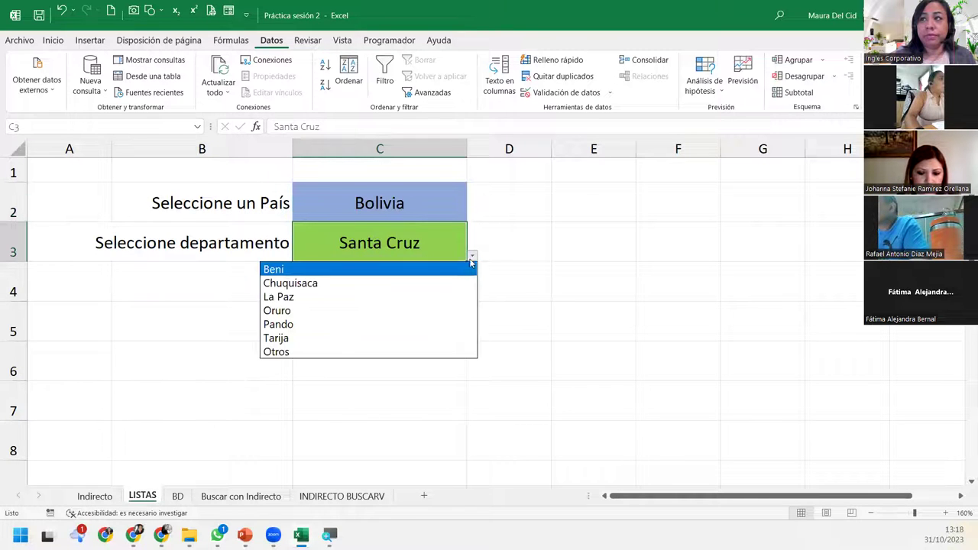
{"action": "left_click", "coordinate": [326, 336]}
- Set C2 to Perú and choose Lima from C3's Peruvian departments
{"action": "left_click", "coordinate": [437, 221]}
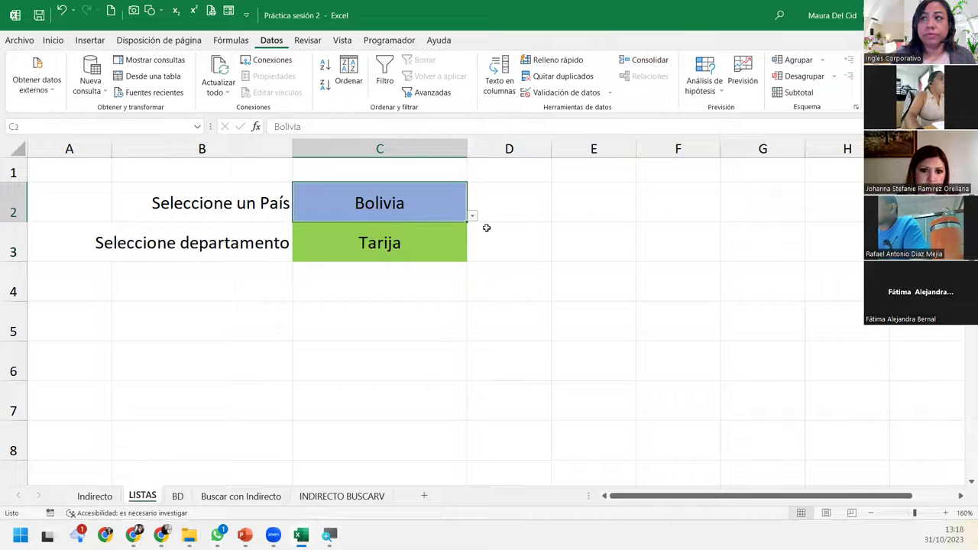
{"action": "left_click", "coordinate": [475, 217]}
{"action": "left_click", "coordinate": [418, 200]}
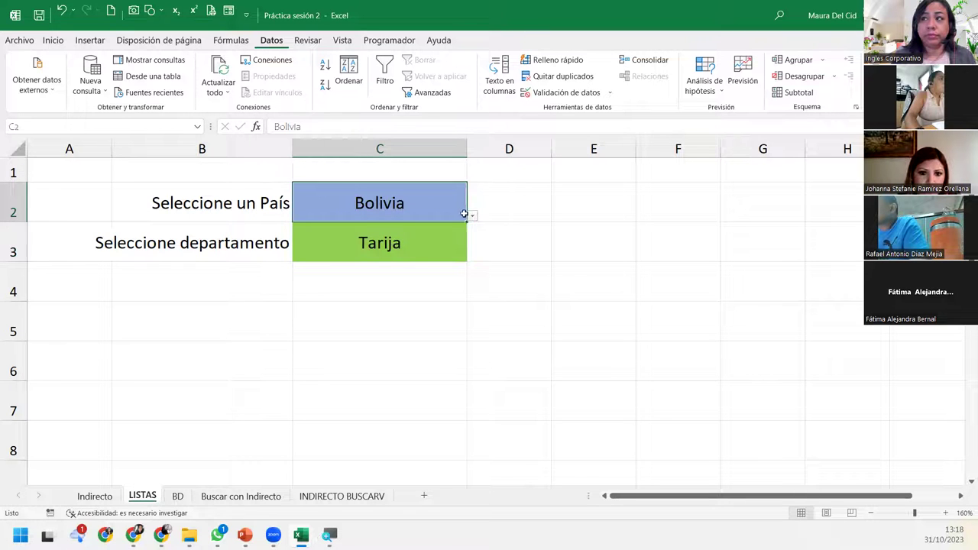
{"action": "left_click", "coordinate": [473, 214]}
{"action": "left_click", "coordinate": [400, 258]}
{"action": "left_click", "coordinate": [441, 243]}
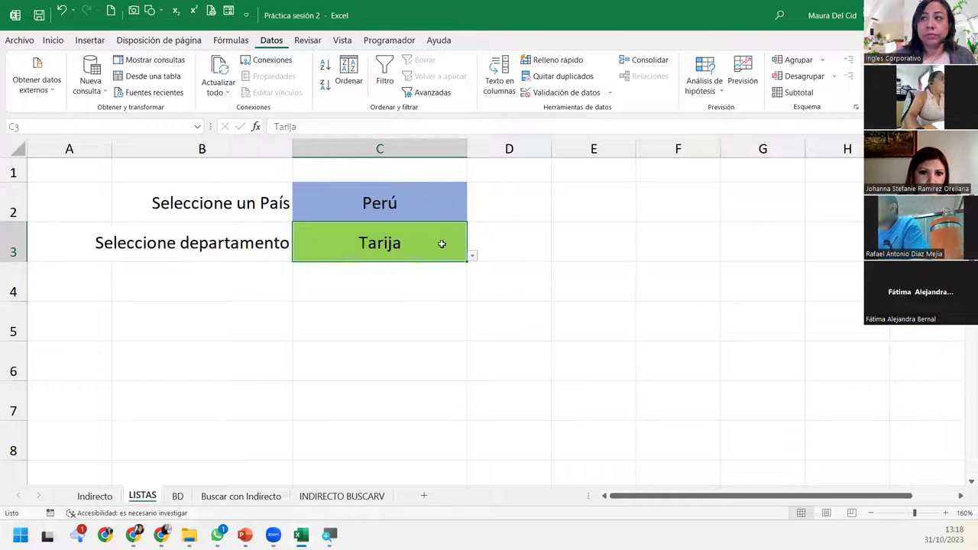
{"action": "left_click", "coordinate": [472, 256]}
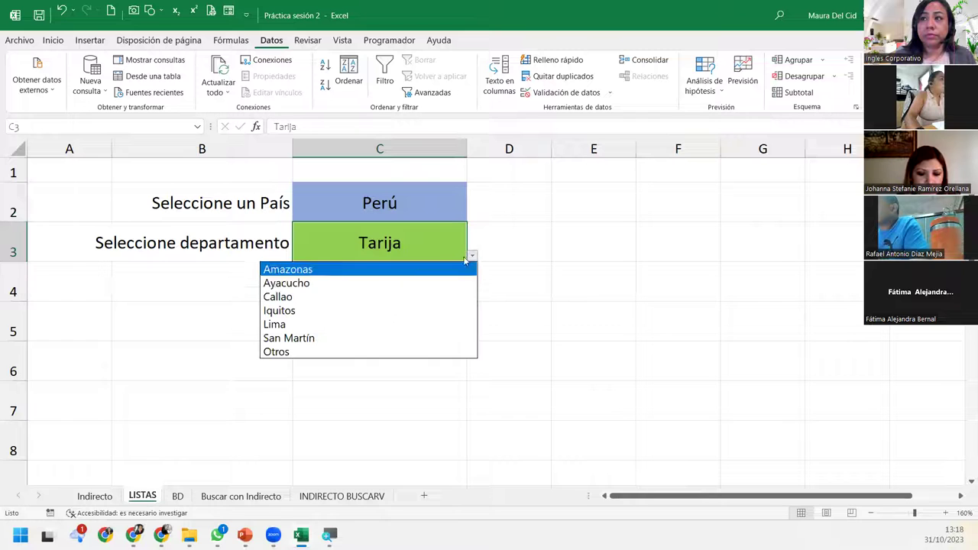
{"action": "left_click", "coordinate": [333, 324]}
{"action": "left_click", "coordinate": [334, 324]}
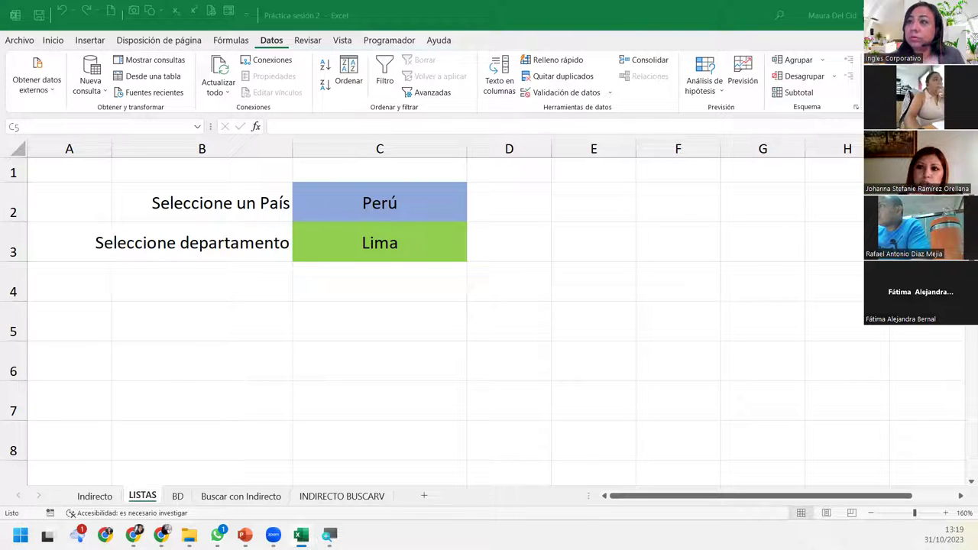
{"action": "left_click", "coordinate": [332, 234]}
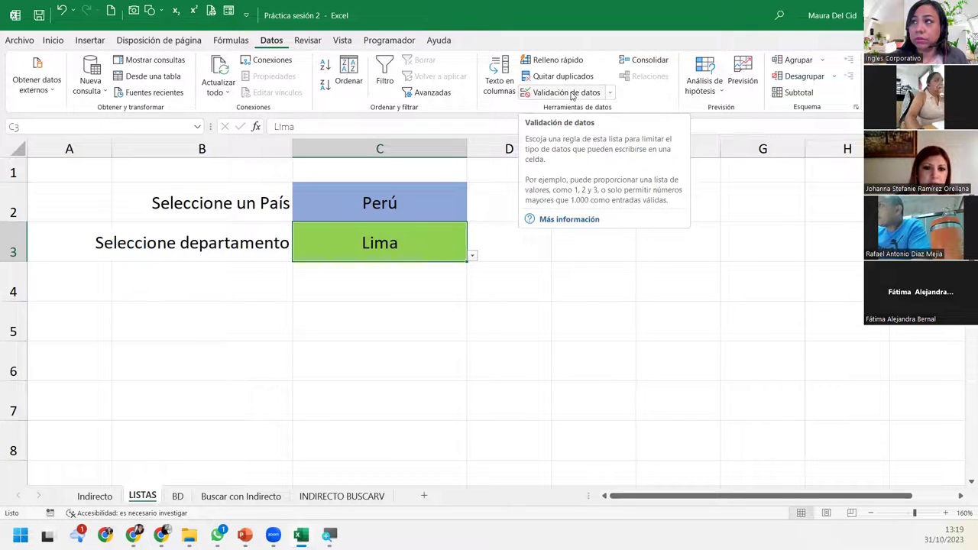
{"action": "left_click", "coordinate": [566, 92]}
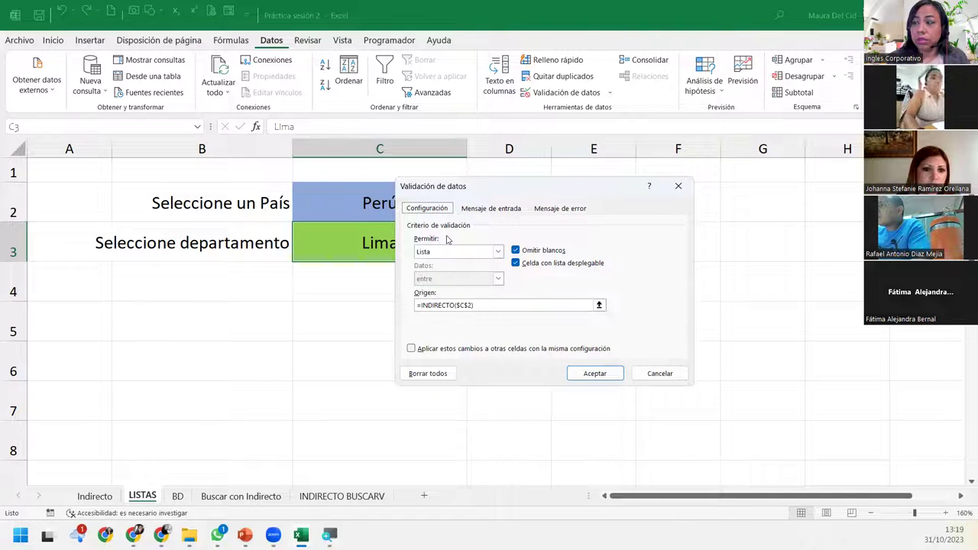
{"action": "left_click_drag", "start_coordinate": [520, 195], "coordinate": [601, 191]}
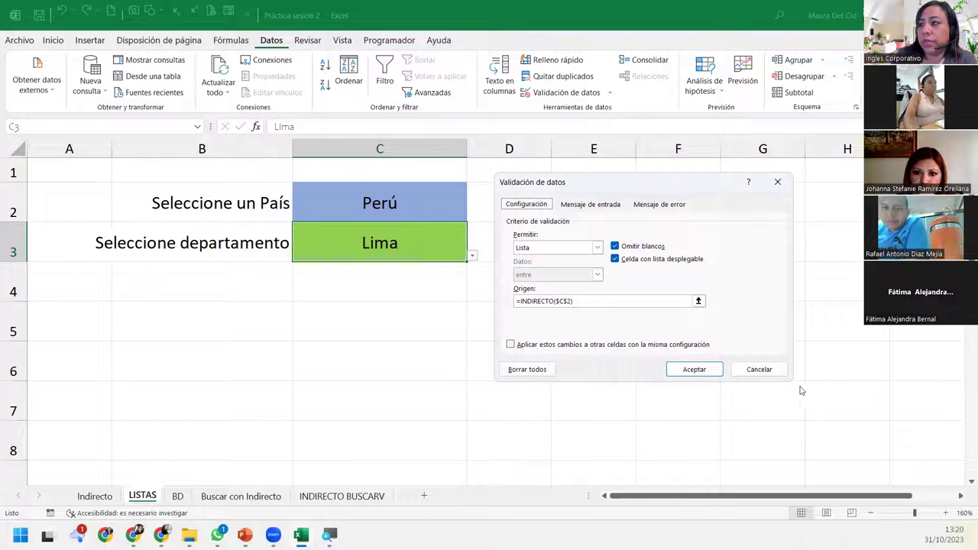
{"action": "left_click", "coordinate": [759, 368]}
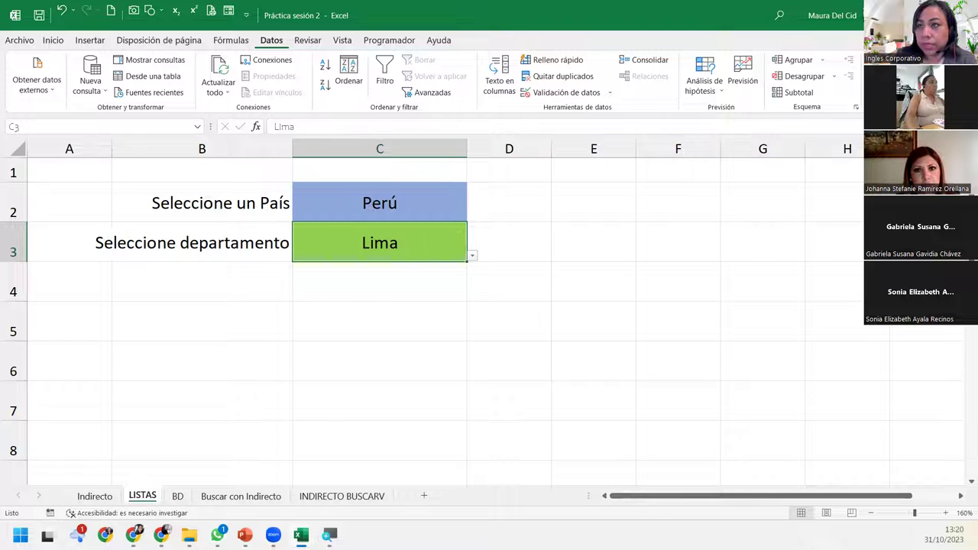
{"action": "left_click", "coordinate": [350, 204]}
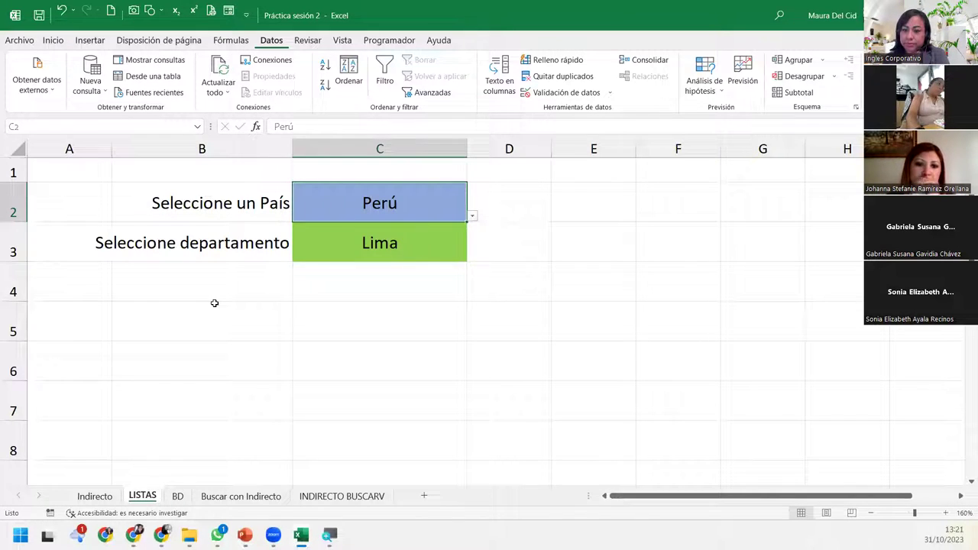
- On the Buscar con Indirecto sheet, select the sales table B2:F9 including headers and sellers
{"action": "left_click", "coordinate": [223, 499]}
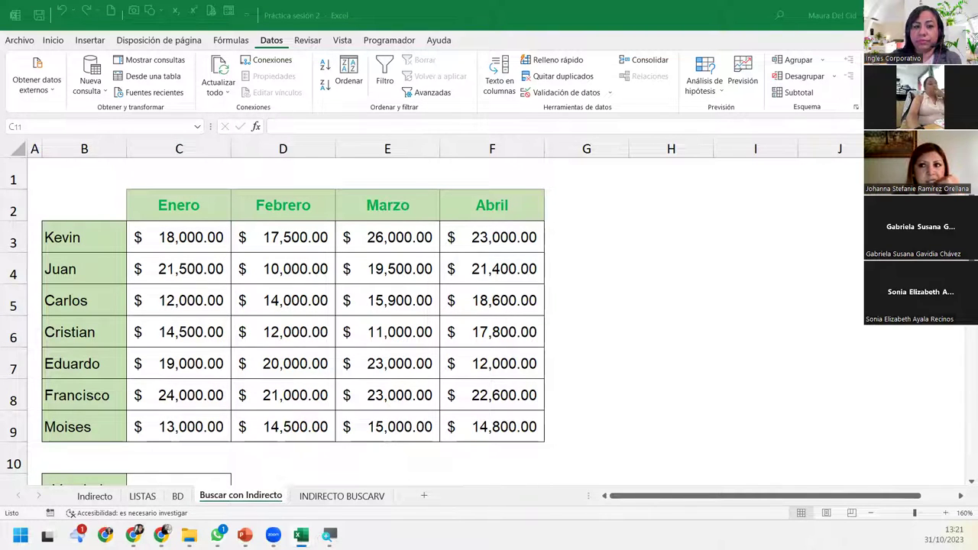
{"action": "left_click", "coordinate": [174, 476]}
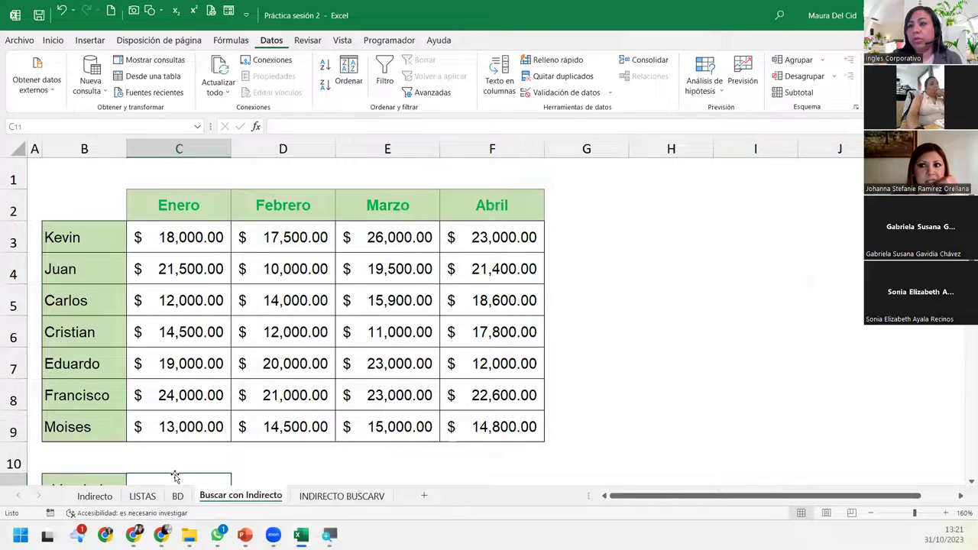
{"action": "scroll", "coordinate": [175, 472], "scroll_direction": "down", "scroll_amount": 2}
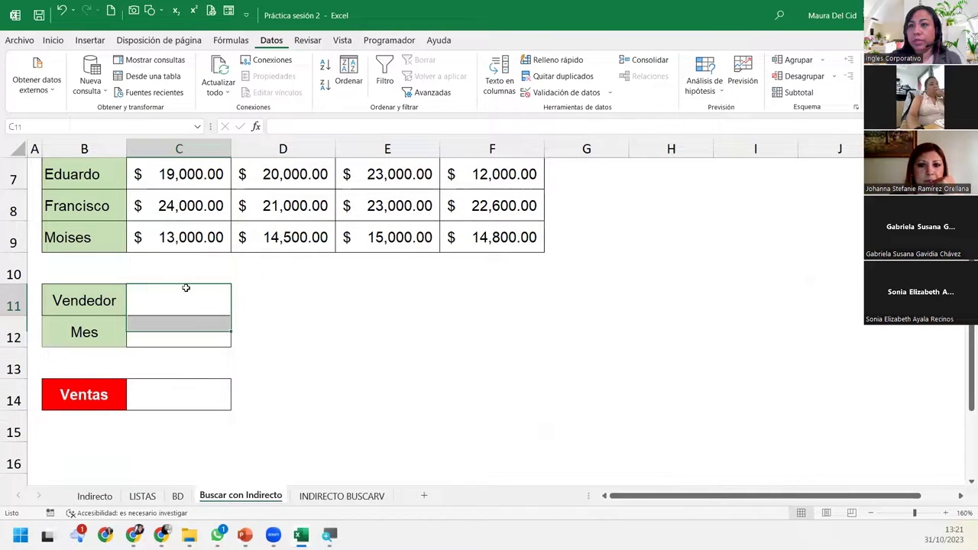
{"action": "left_click", "coordinate": [180, 335]}
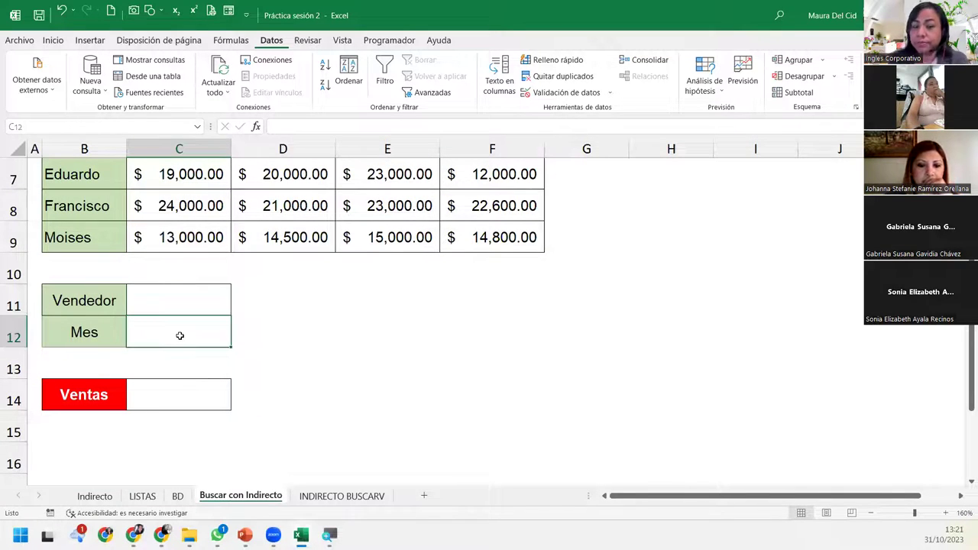
{"action": "scroll", "coordinate": [179, 336], "scroll_direction": "up", "scroll_amount": 2}
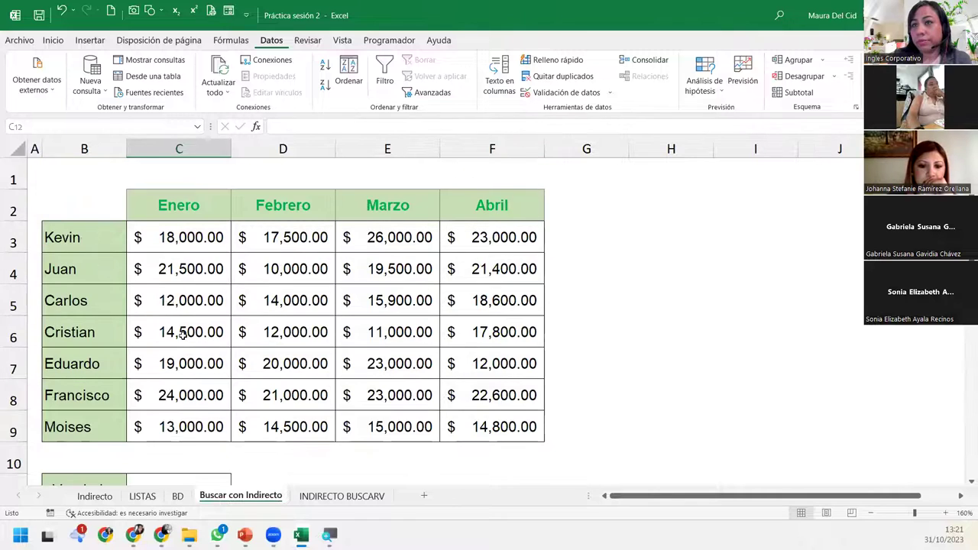
{"action": "scroll", "coordinate": [182, 334], "scroll_direction": "down", "scroll_amount": 1}
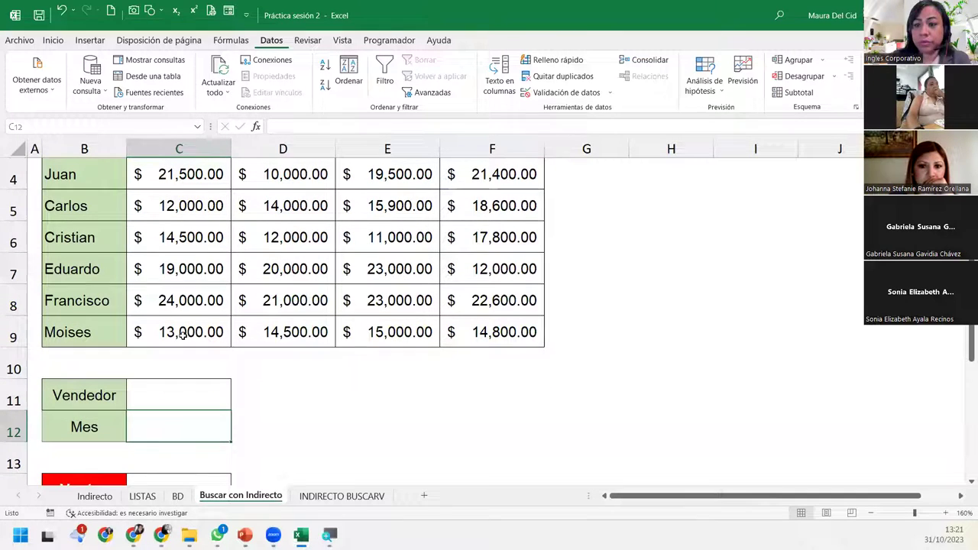
{"action": "scroll", "coordinate": [183, 334], "scroll_direction": "up", "scroll_amount": 1}
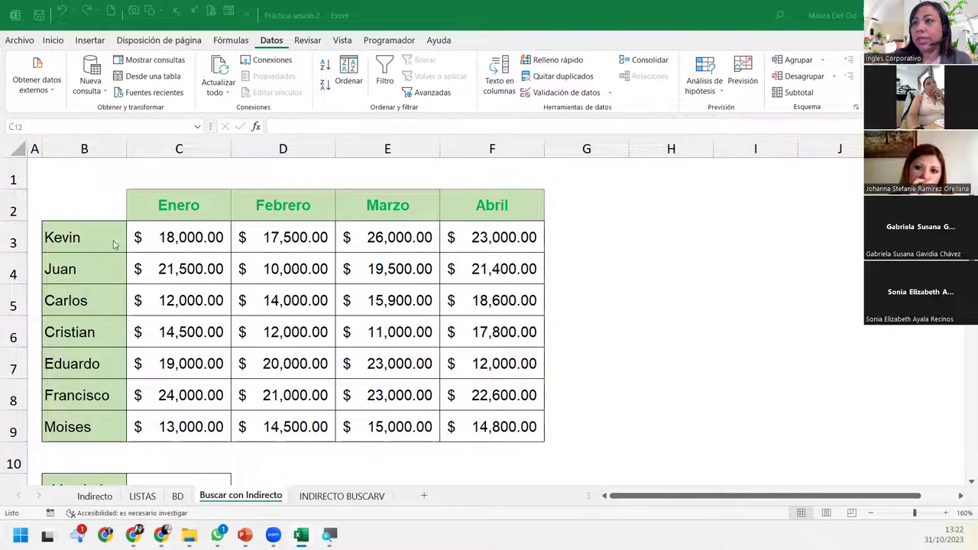
{"action": "left_click_drag", "start_coordinate": [54, 203], "coordinate": [489, 434]}
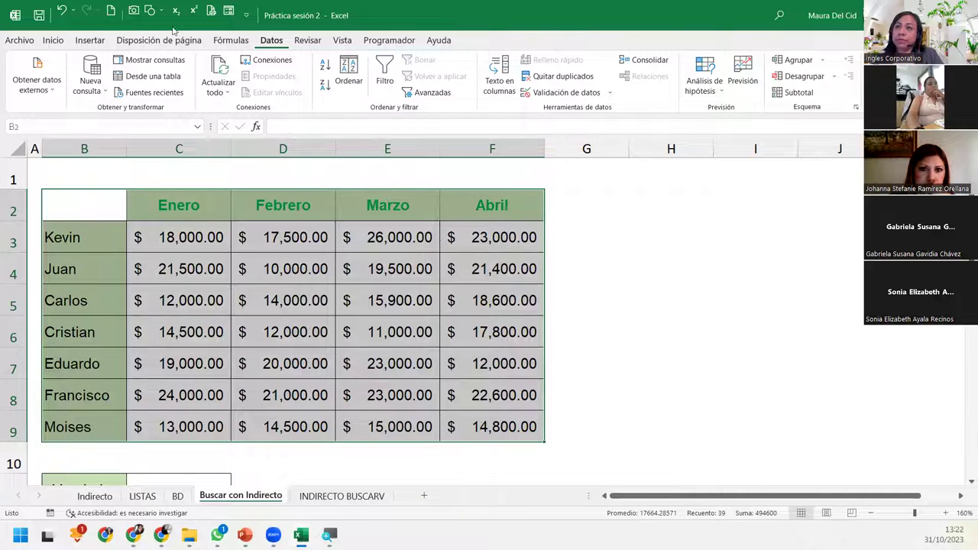
- Create names from the selection using both the top row and left column labels
{"action": "left_click", "coordinate": [221, 40]}
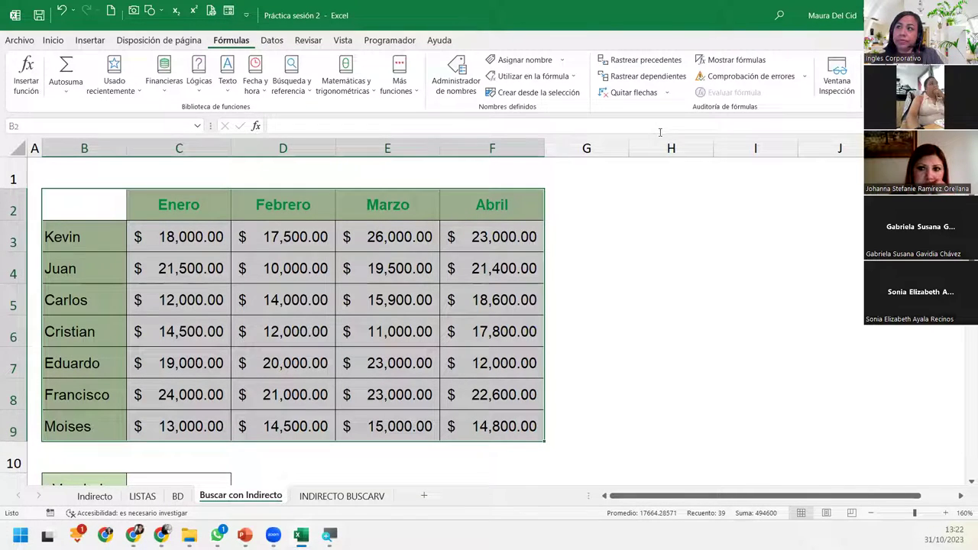
{"action": "left_click", "coordinate": [554, 90]}
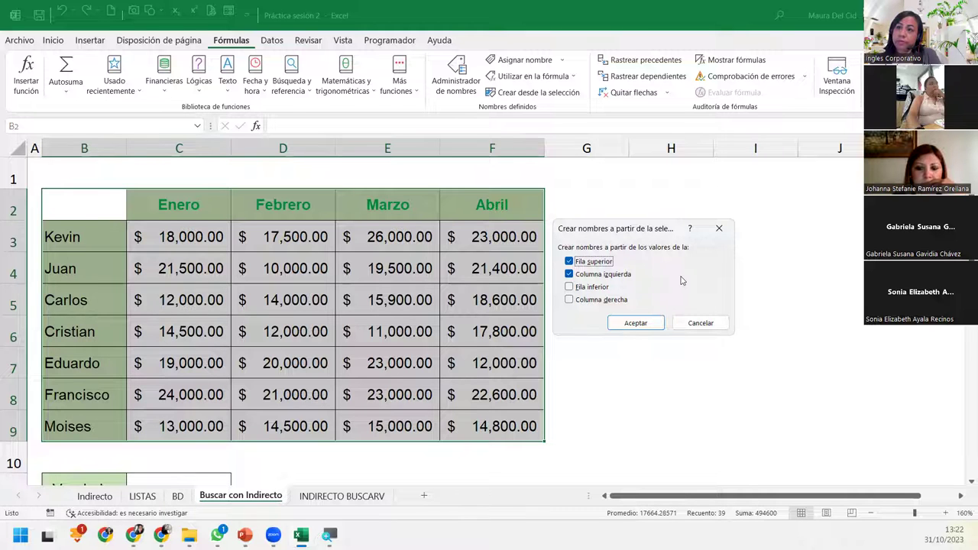
{"action": "left_click", "coordinate": [637, 323]}
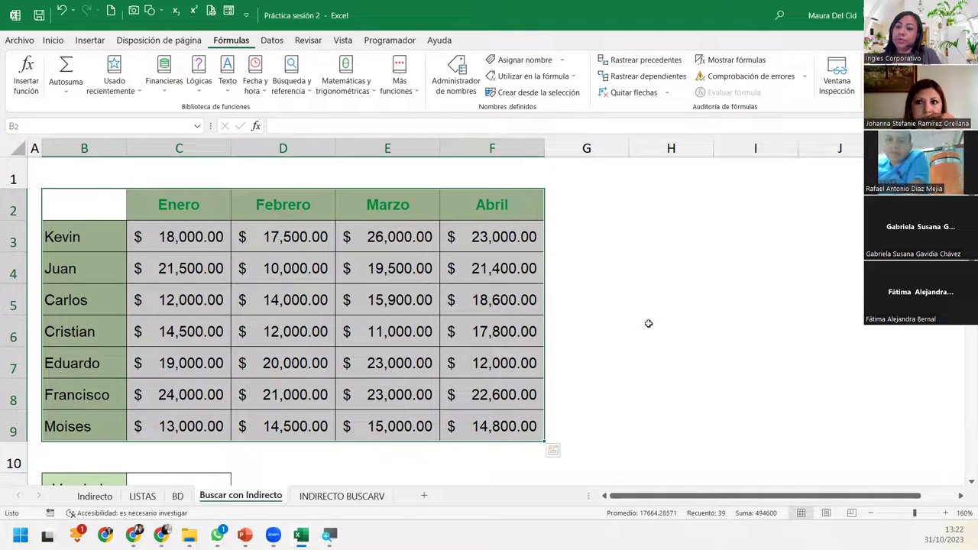
{"action": "left_click", "coordinate": [456, 75]}
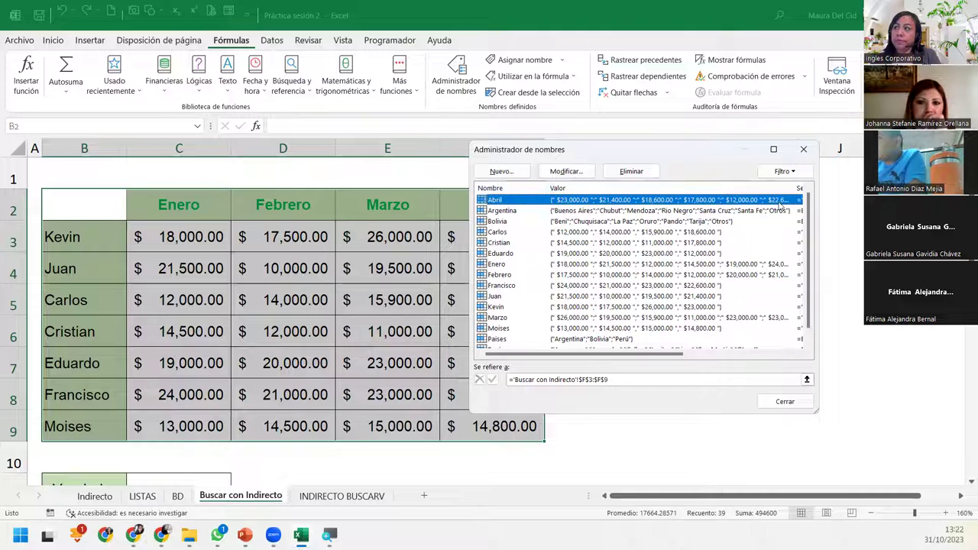
{"action": "left_click_drag", "start_coordinate": [796, 189], "coordinate": [636, 201]}
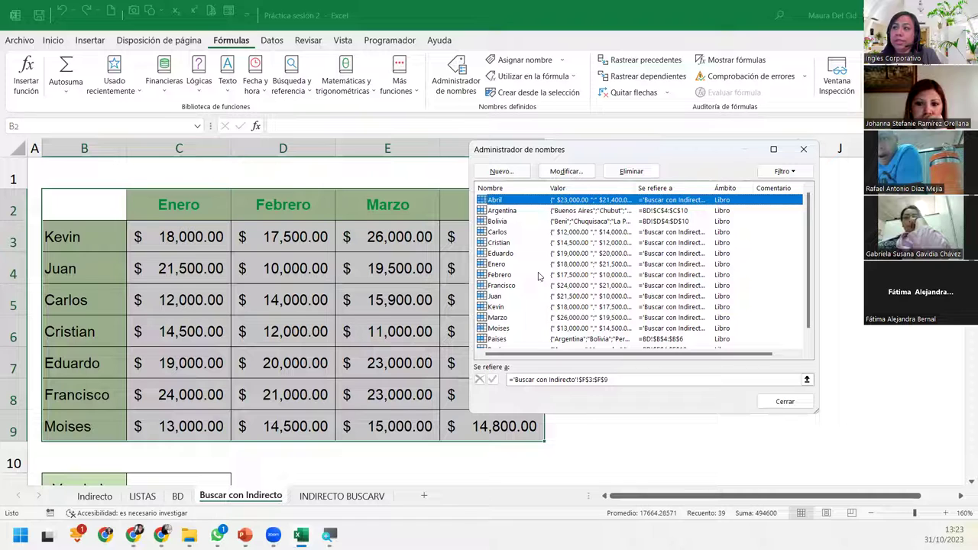
{"action": "left_click", "coordinate": [664, 188]}
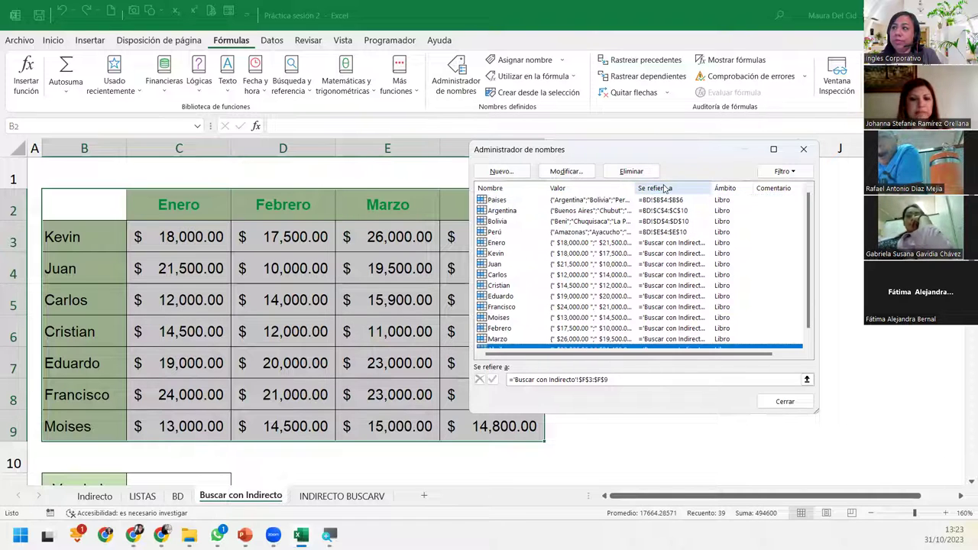
{"action": "scroll", "coordinate": [672, 267], "scroll_direction": "down", "scroll_amount": 1}
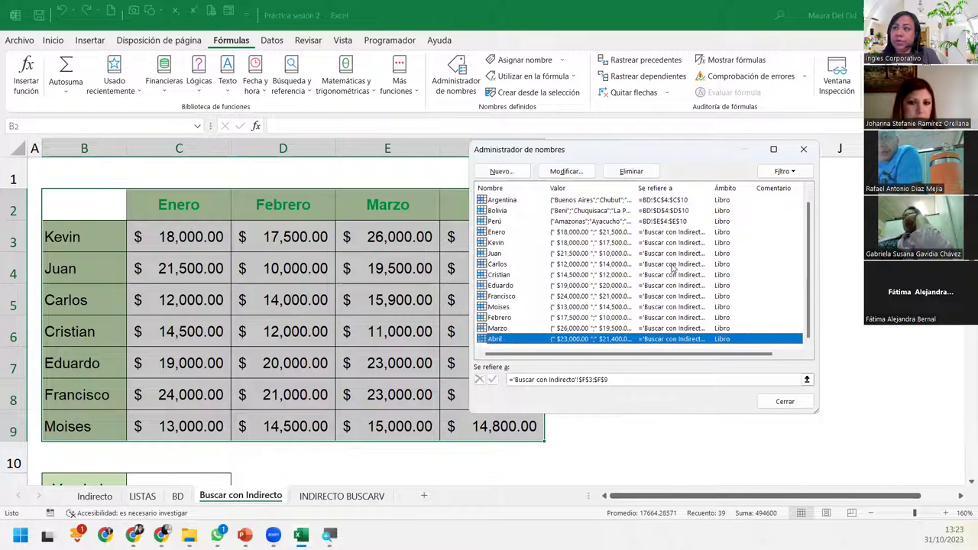
{"action": "left_click", "coordinate": [498, 232]}
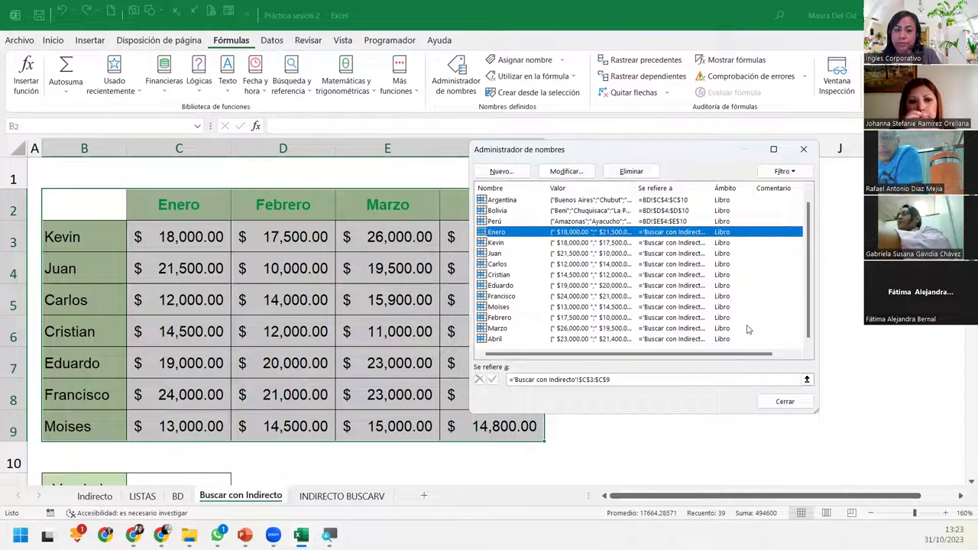
{"action": "left_click", "coordinate": [803, 150]}
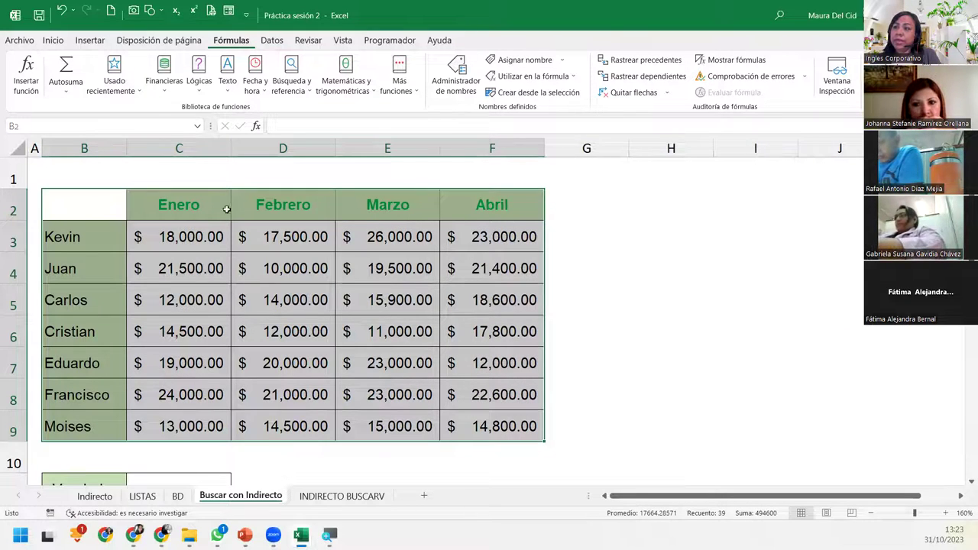
- Name the seller range B3:B9 'Vendedor' via the Name Box
{"action": "left_click_drag", "start_coordinate": [156, 202], "coordinate": [504, 204]}
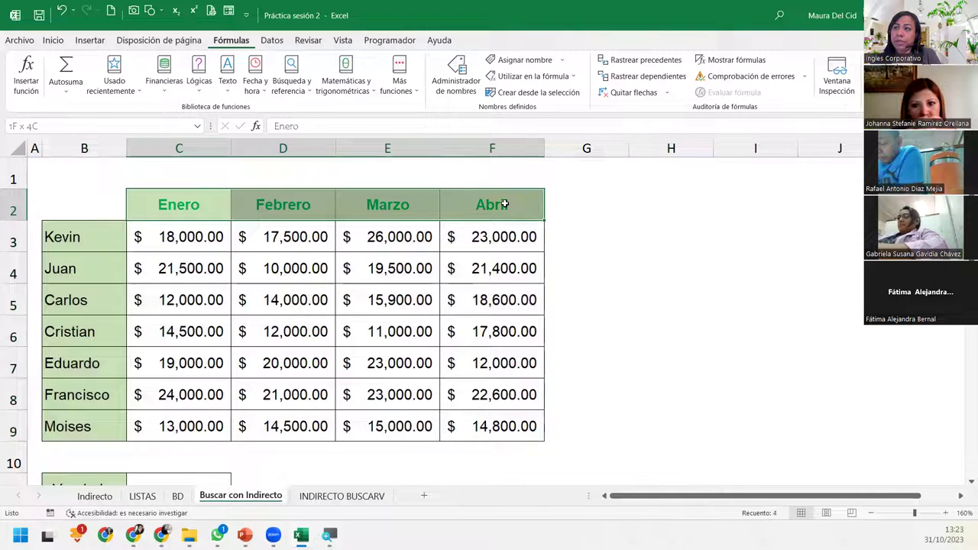
{"action": "left_click_drag", "start_coordinate": [114, 236], "coordinate": [94, 423]}
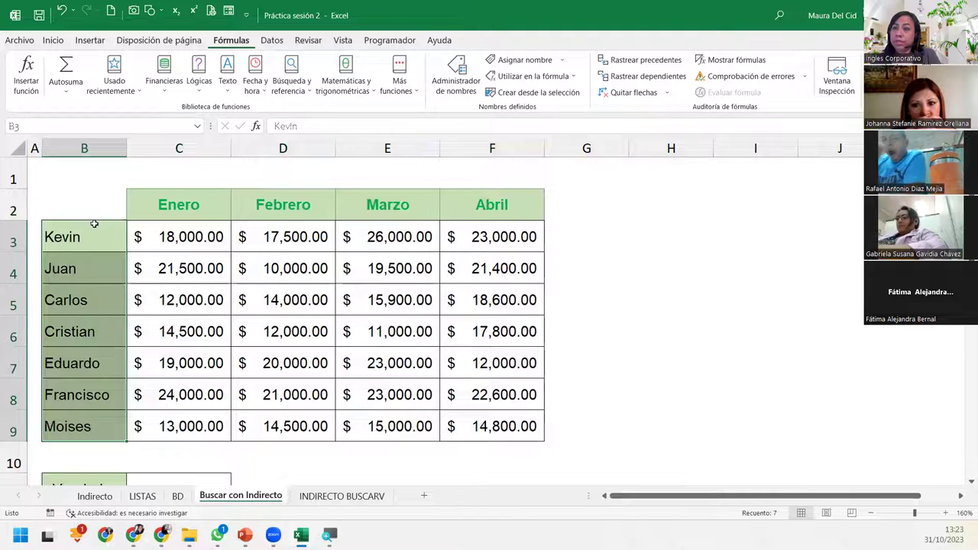
{"action": "left_click_drag", "start_coordinate": [97, 227], "coordinate": [109, 423]}
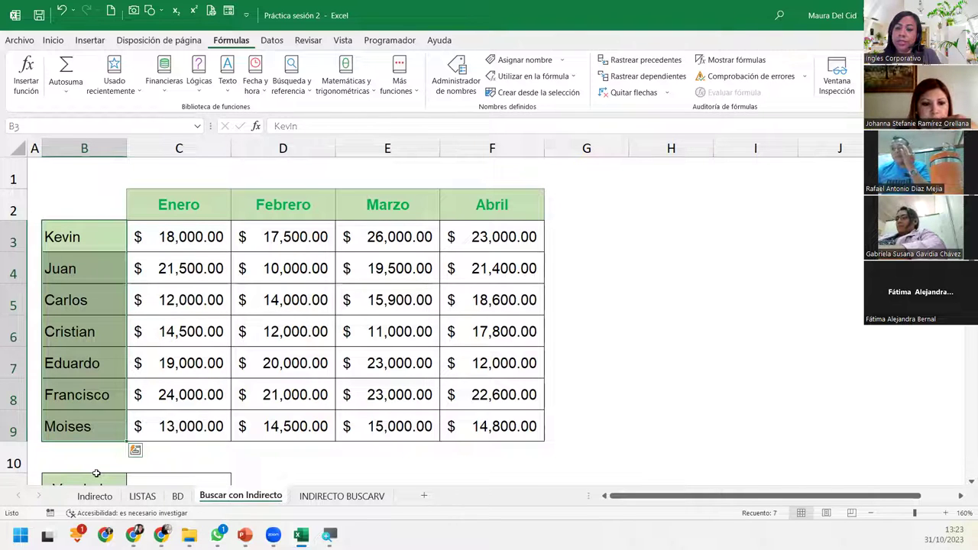
{"action": "left_click", "coordinate": [84, 128]}
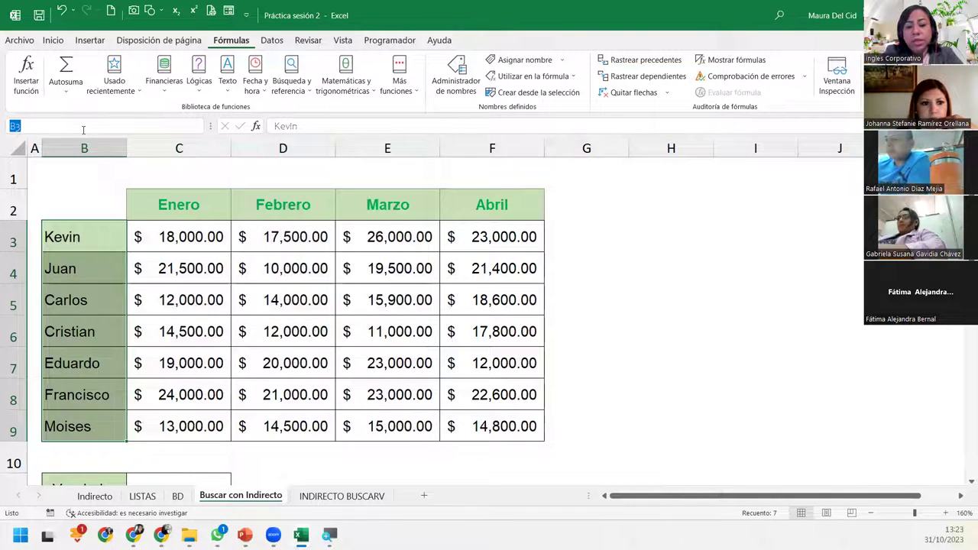
{"action": "type", "text": "Ve"}
{"action": "type", "text": "nde"}
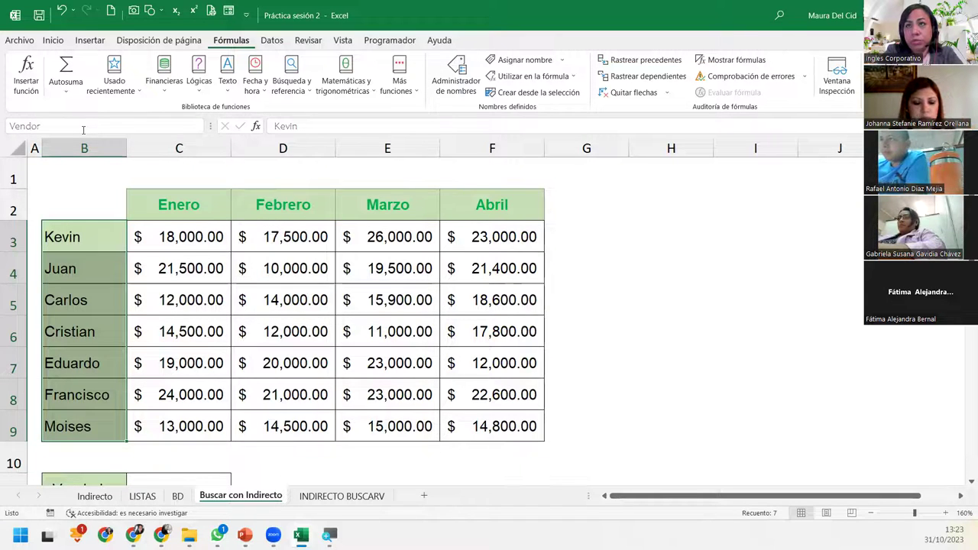
{"action": "type", "text": "dor"}
{"action": "key", "text": "Return"}
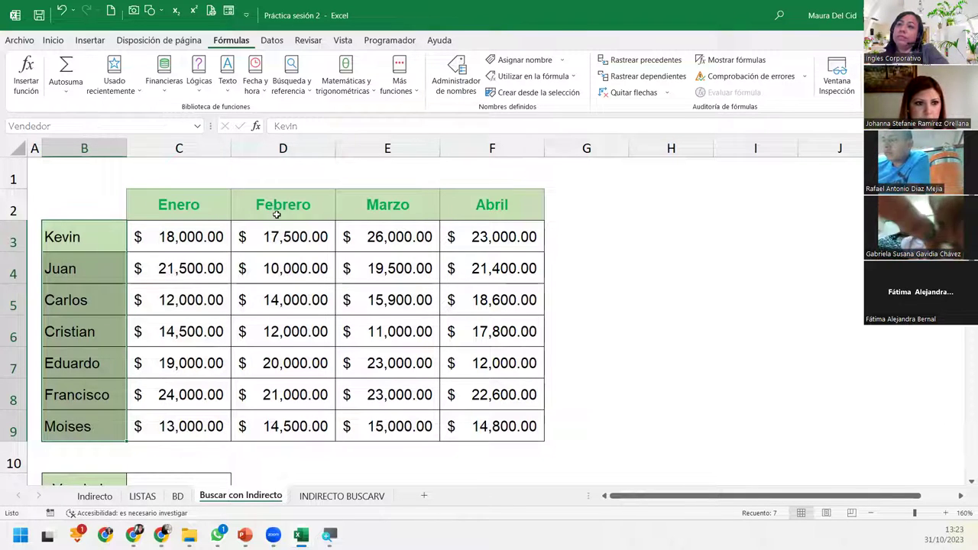
- Name the month headers C2:F2 'Meses' via the Name Box
{"action": "left_click_drag", "start_coordinate": [192, 203], "coordinate": [493, 214]}
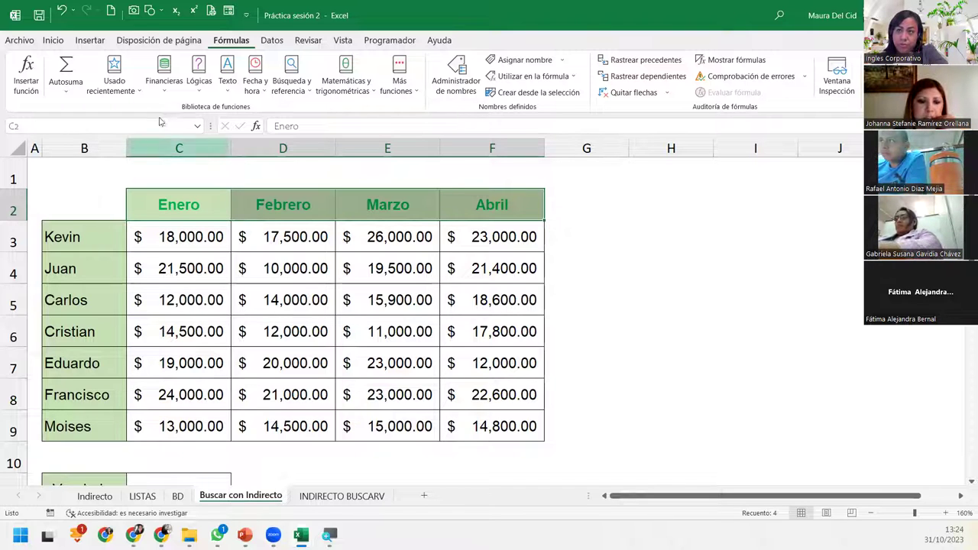
{"action": "left_click", "coordinate": [104, 126]}
{"action": "type", "text": "meses"}
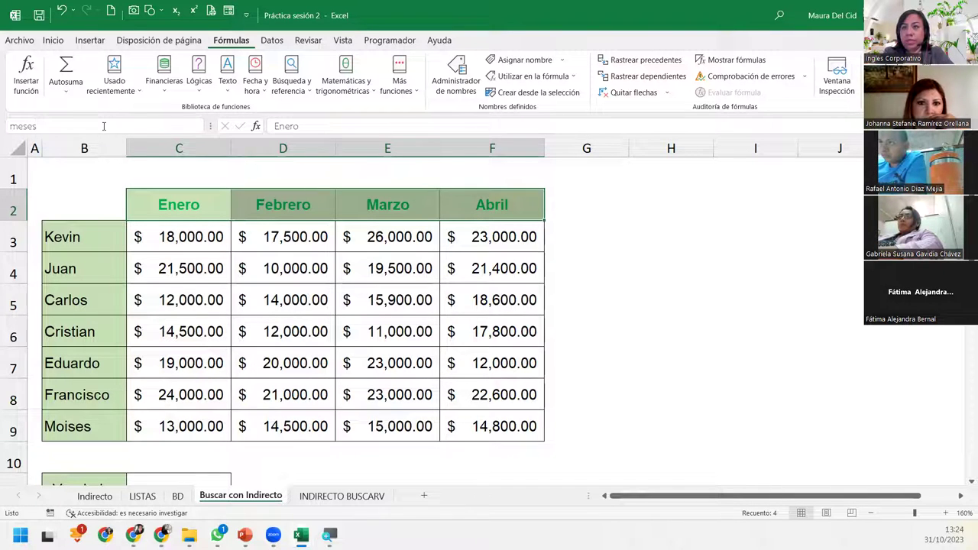
{"action": "key", "text": "BackSpace"}
{"action": "key", "text": "BackSpace"}
{"action": "key", "text": "BackSpace"}
{"action": "type", "text": "Meses"}
{"action": "key", "text": "Return"}
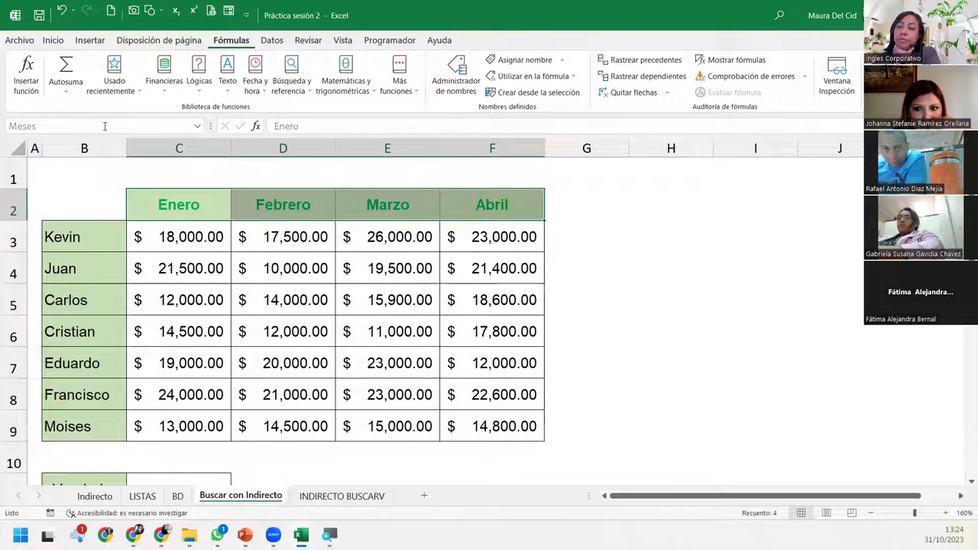
{"action": "left_click", "coordinate": [188, 312]}
{"action": "scroll", "coordinate": [189, 312], "scroll_direction": "down", "scroll_amount": 3}
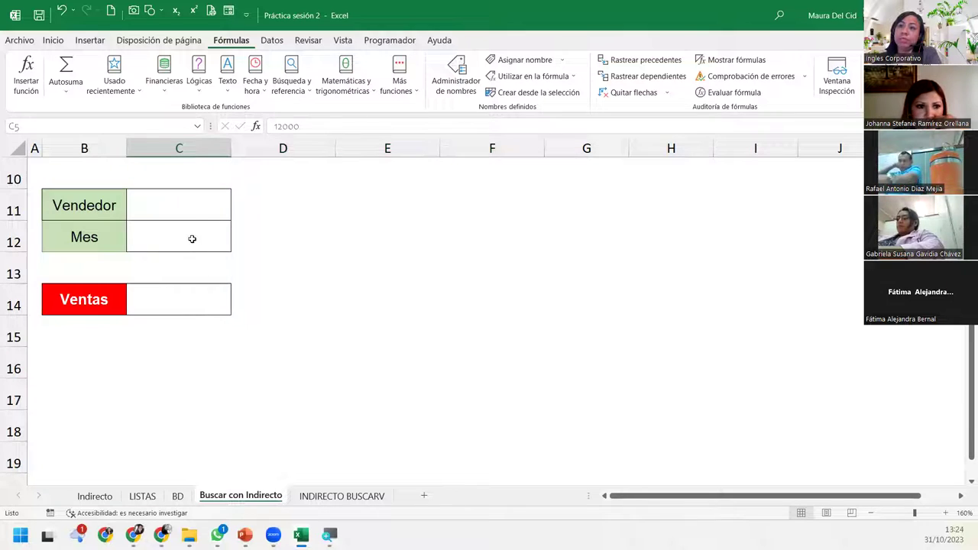
- Bring the Vendedor, Mes and Ventas cells into view and select Vendedor cell C11
{"action": "left_click", "coordinate": [188, 215]}
{"action": "left_click", "coordinate": [190, 235]}
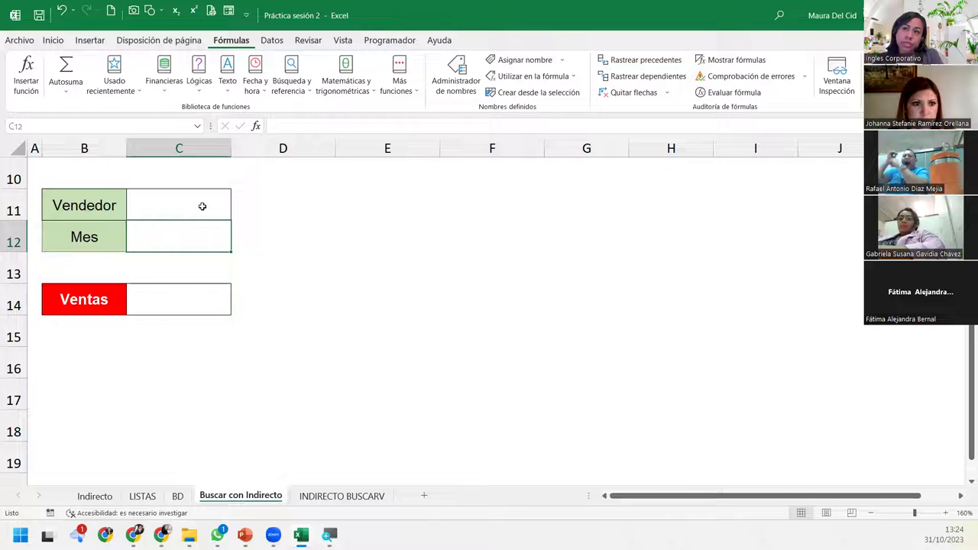
{"action": "left_click", "coordinate": [196, 298]}
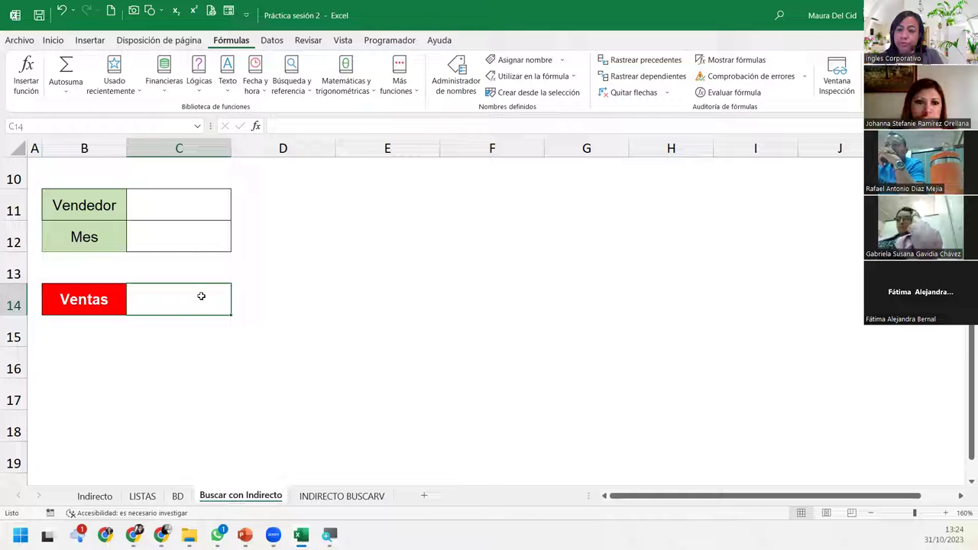
{"action": "scroll", "coordinate": [204, 293], "scroll_direction": "up", "scroll_amount": 2}
{"action": "scroll", "coordinate": [204, 292], "scroll_direction": "up", "scroll_amount": 1}
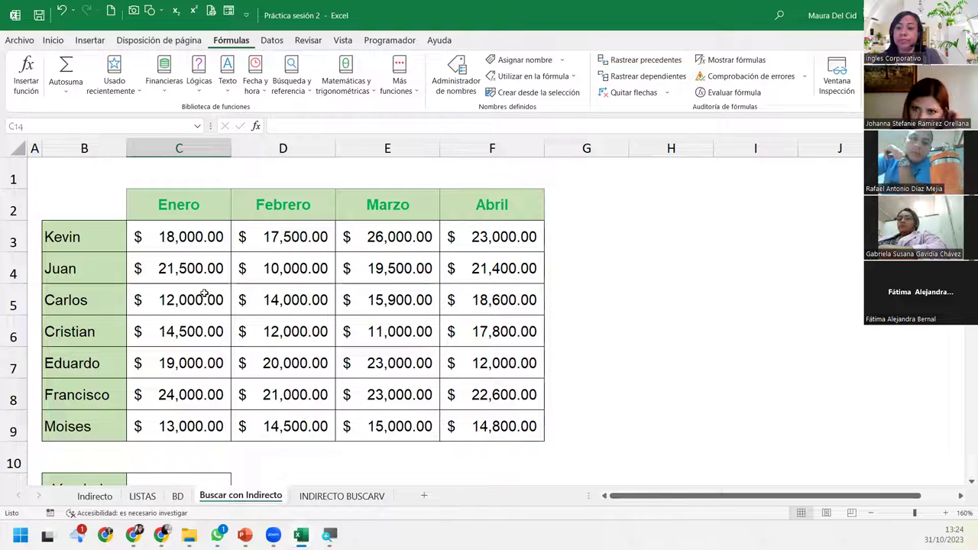
{"action": "scroll", "coordinate": [206, 439], "scroll_direction": "down", "scroll_amount": 1}
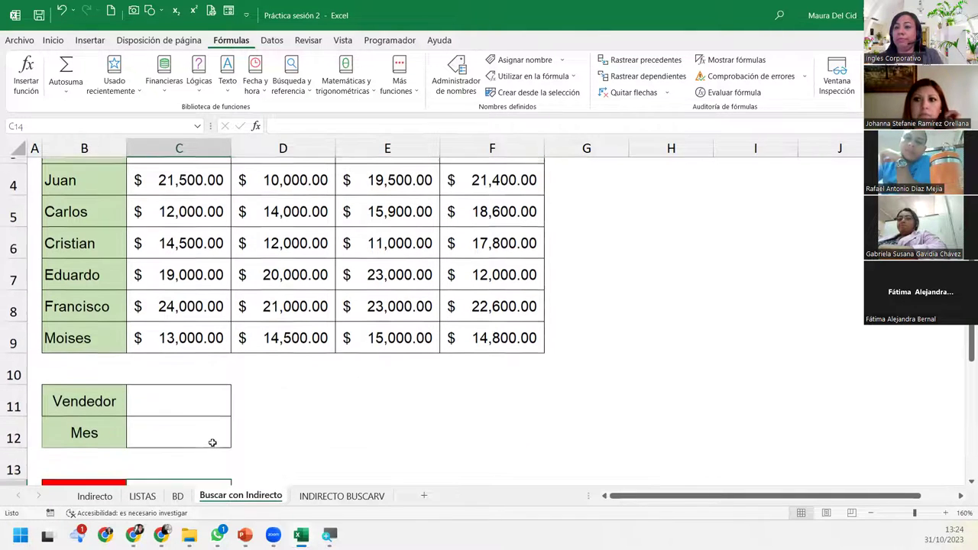
{"action": "left_click", "coordinate": [183, 403]}
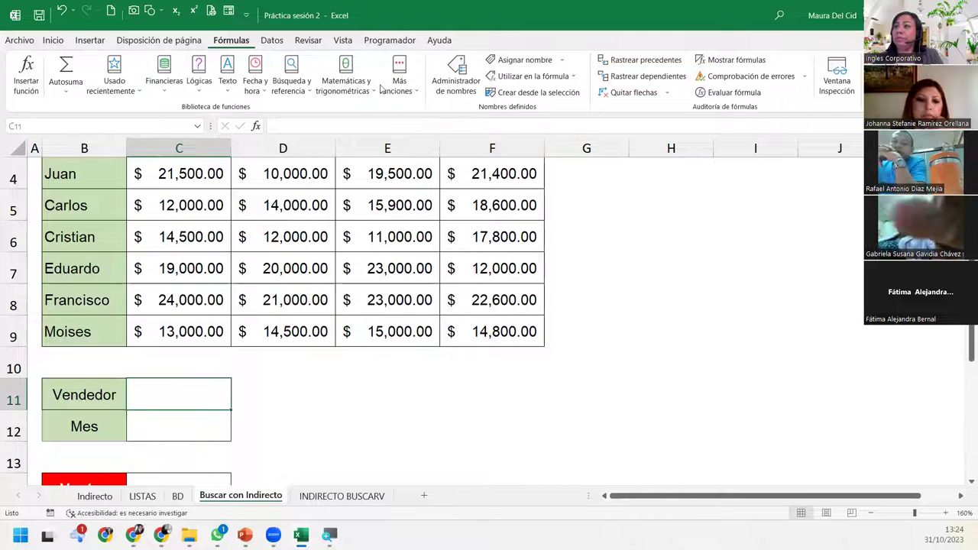
{"action": "left_click", "coordinate": [272, 41]}
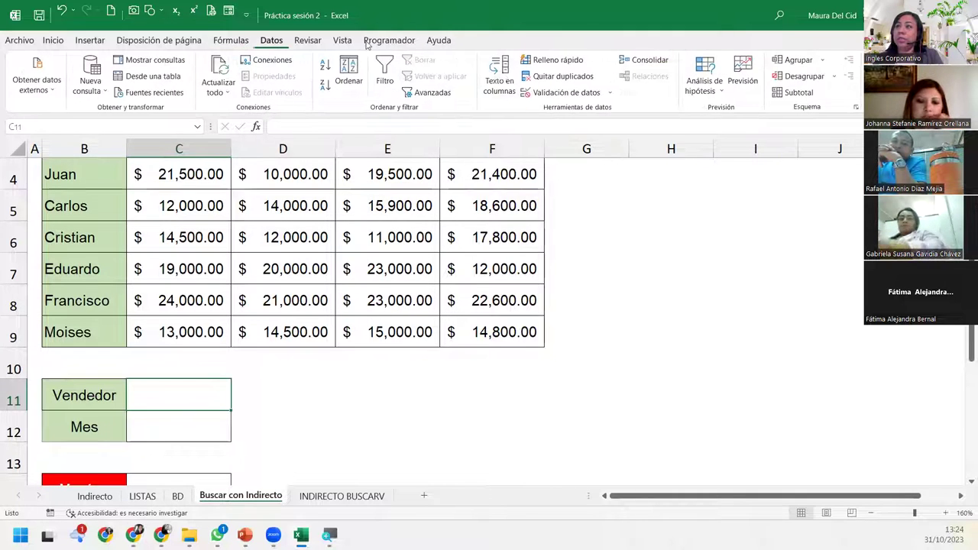
- Give C11 a List validation sourced from =Vendedor and check its seller dropdown
{"action": "left_click", "coordinate": [547, 94]}
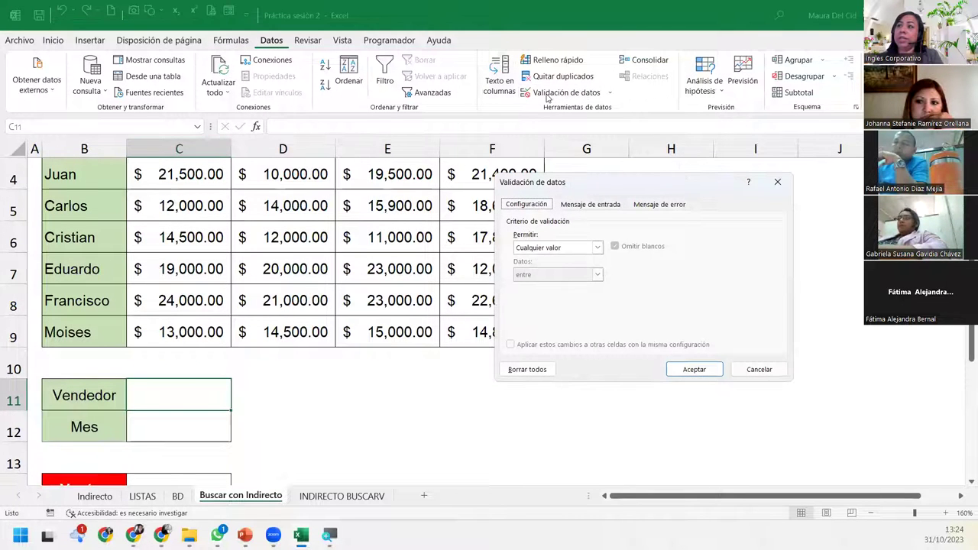
{"action": "left_click", "coordinate": [577, 248]}
{"action": "left_click", "coordinate": [527, 285]}
{"action": "left_click", "coordinate": [549, 300]}
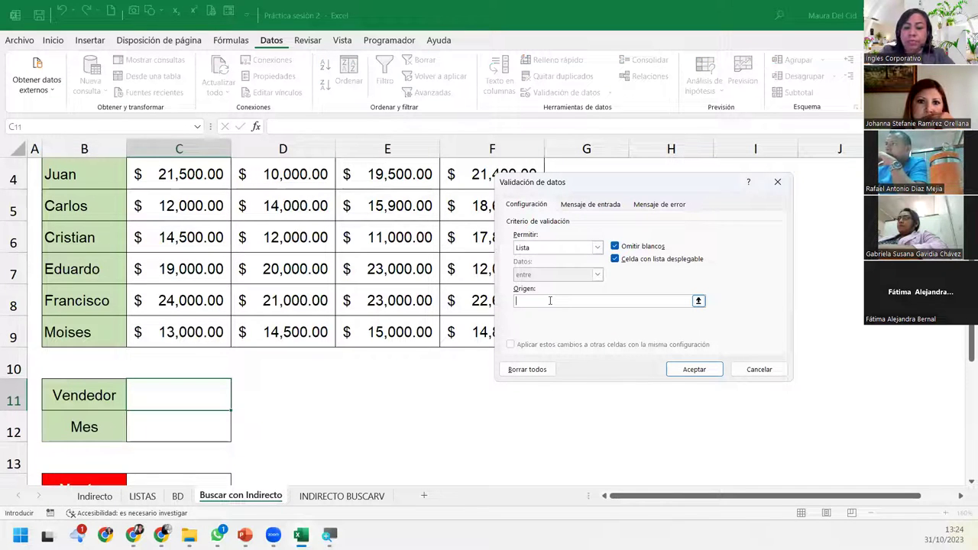
{"action": "type", "text": "=Vendedor"}
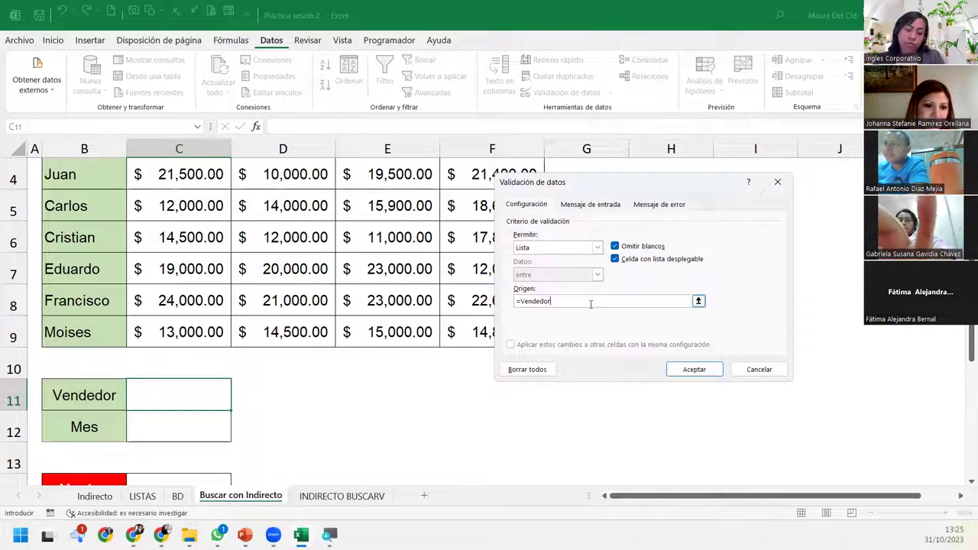
{"action": "left_click", "coordinate": [565, 300]}
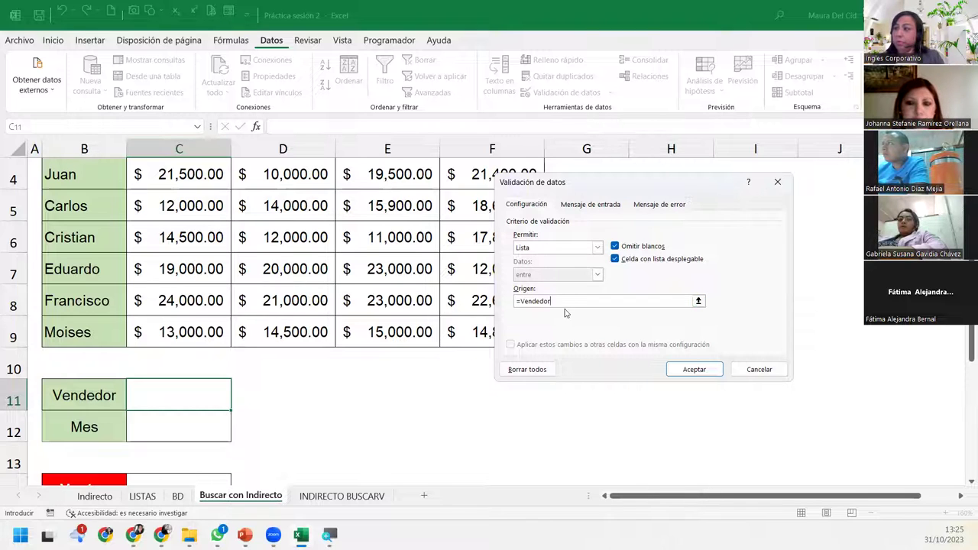
{"action": "left_click", "coordinate": [687, 369]}
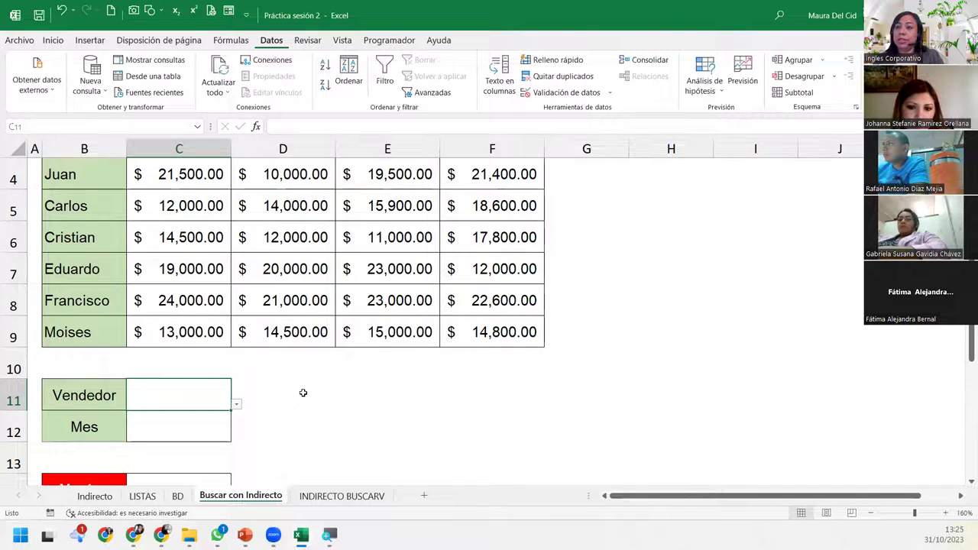
{"action": "left_click", "coordinate": [236, 404]}
{"action": "left_click", "coordinate": [237, 404]}
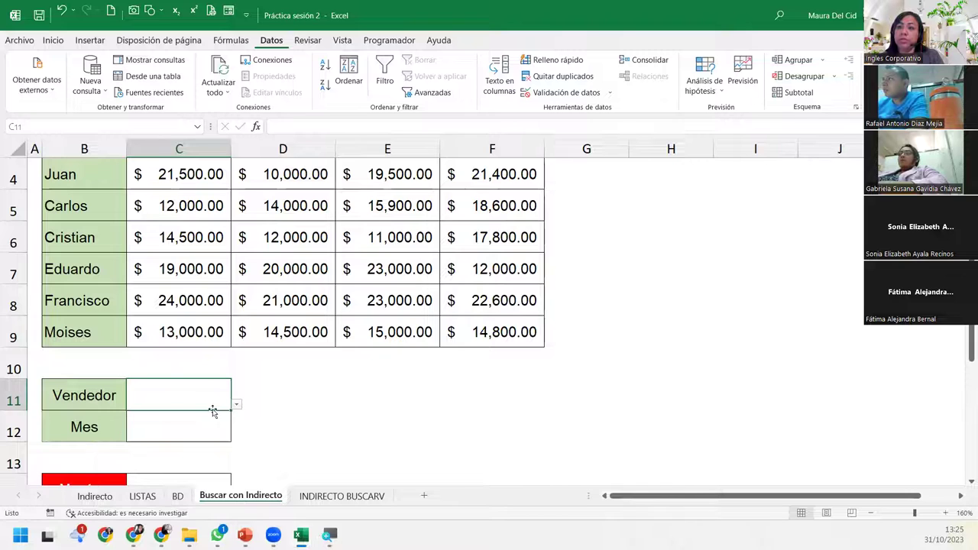
{"action": "left_click", "coordinate": [172, 418]}
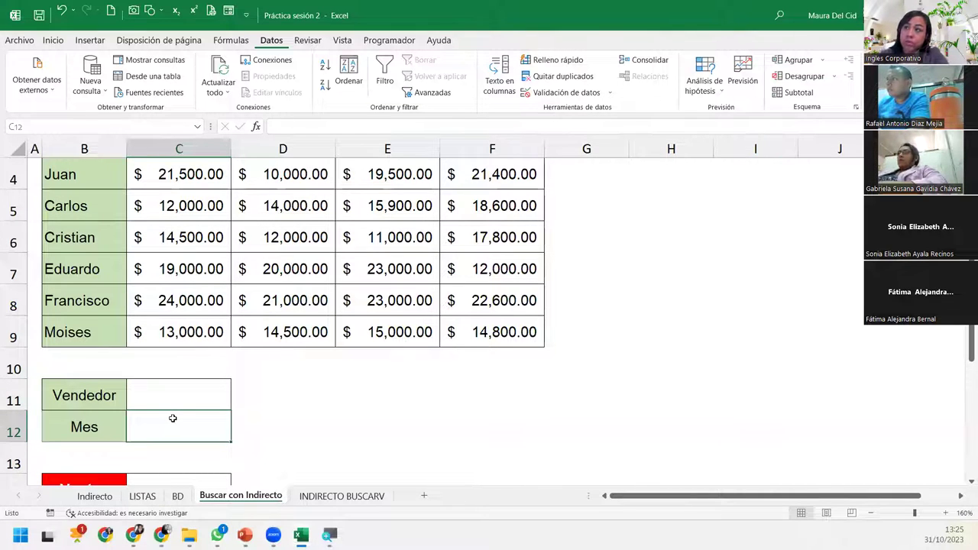
- Give C12 a List validation sourced from =Meses and open its dropdown to verify
{"action": "left_click", "coordinate": [548, 93]}
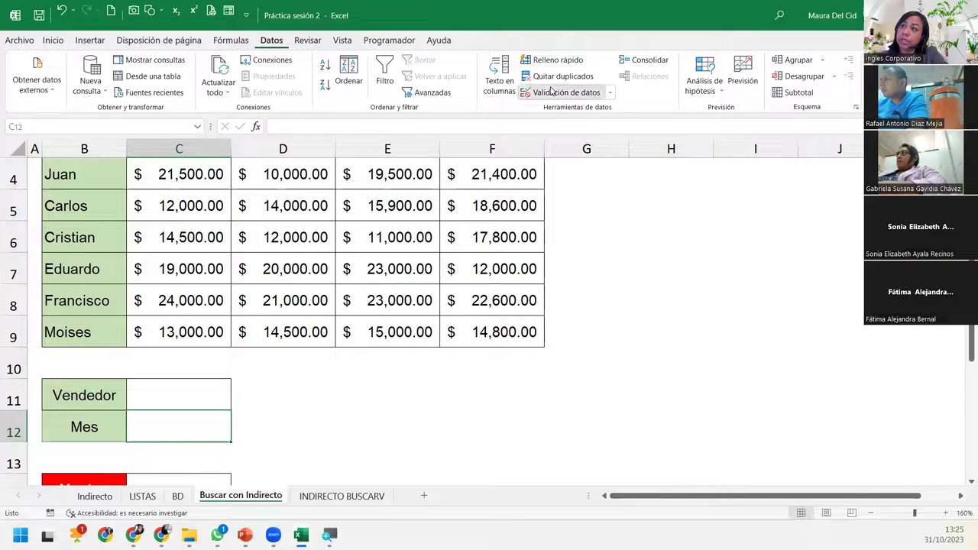
{"action": "left_click", "coordinate": [549, 249]}
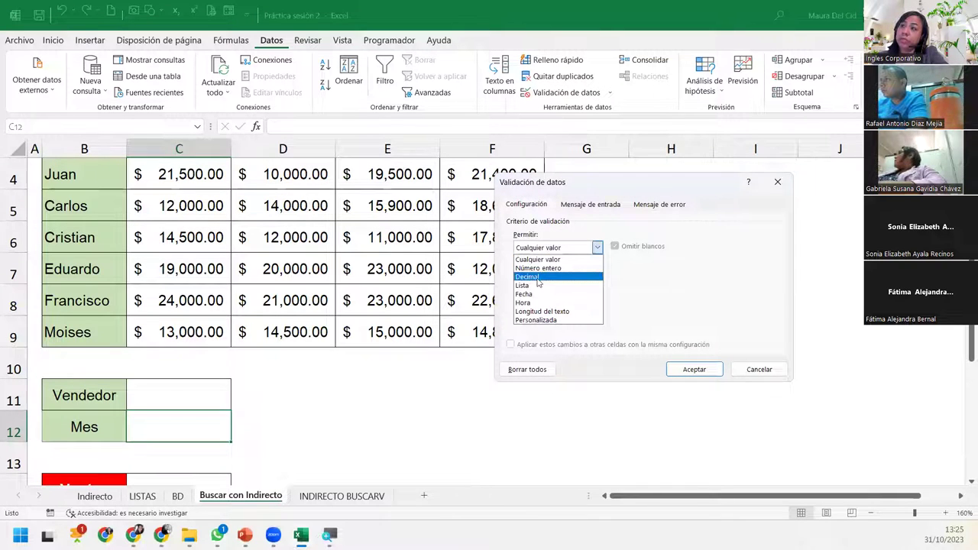
{"action": "left_click", "coordinate": [540, 285]}
{"action": "left_click", "coordinate": [557, 302]}
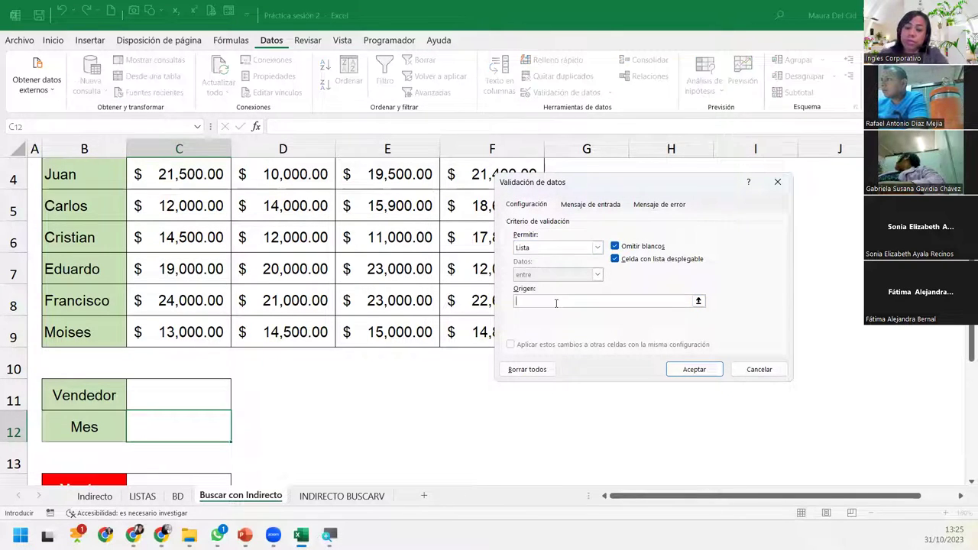
{"action": "type", "text": "Mese"}
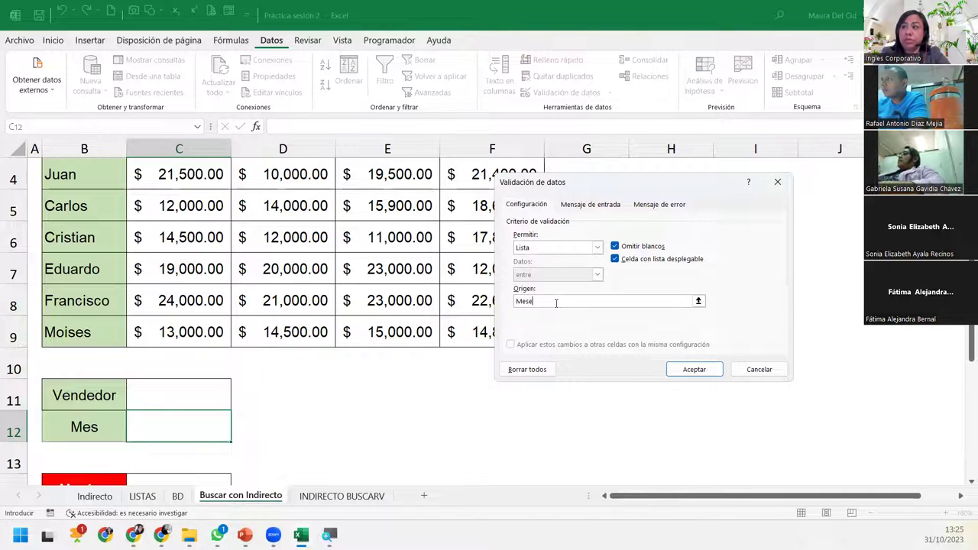
{"action": "key", "text": "BackSpace"}
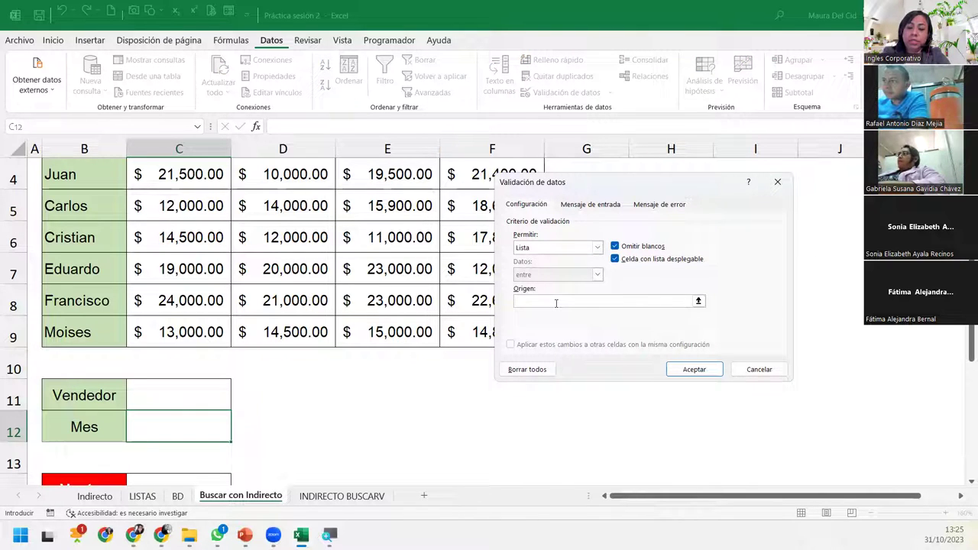
{"action": "type", "text": "=Mes"}
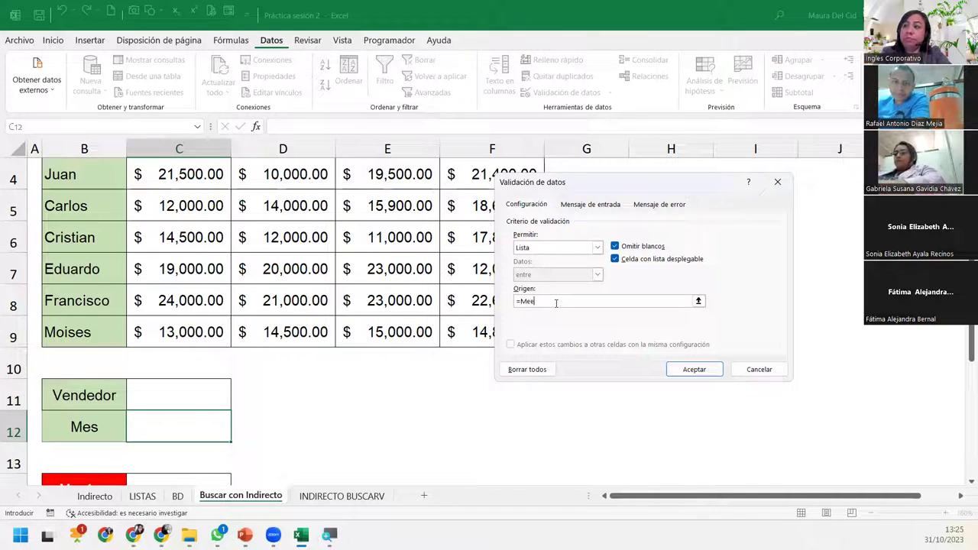
{"action": "type", "text": "es"}
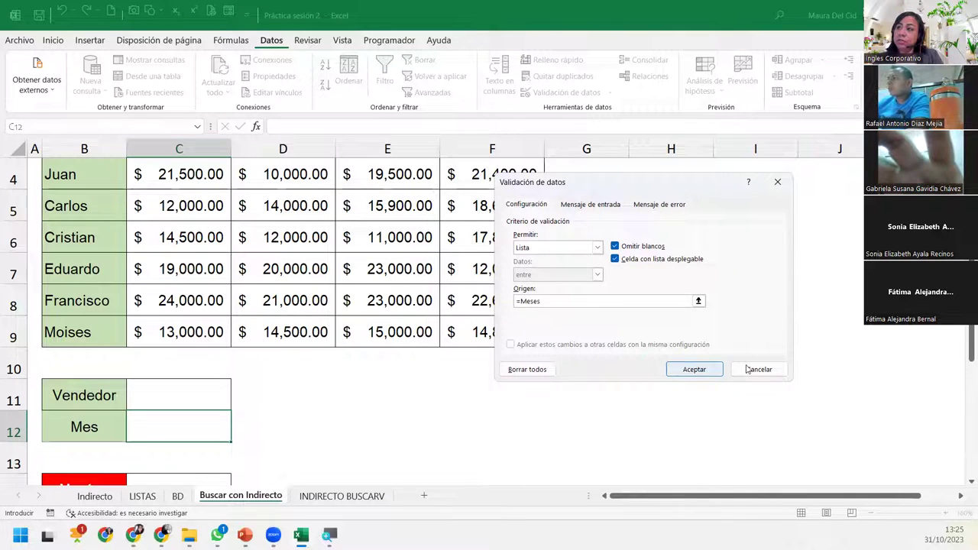
{"action": "left_click", "coordinate": [694, 369]}
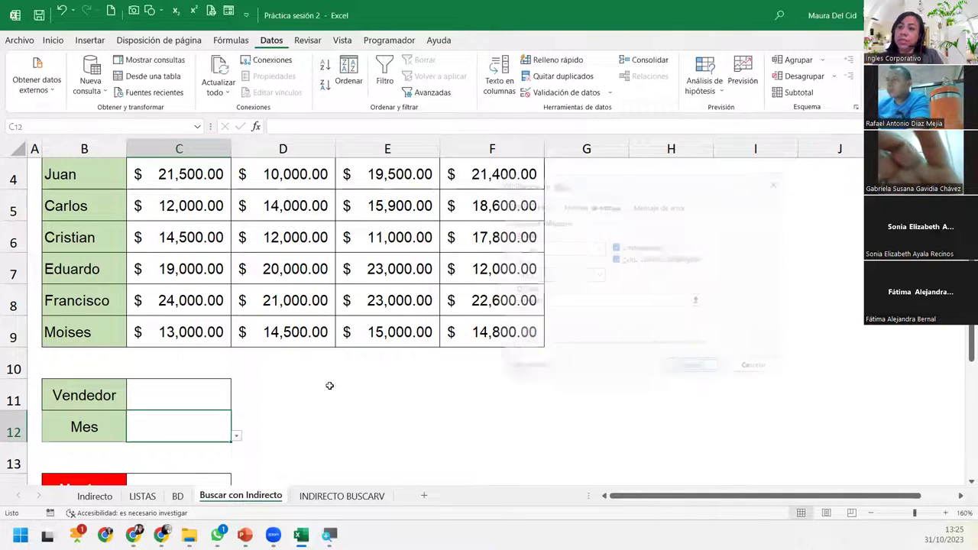
{"action": "left_click", "coordinate": [237, 436]}
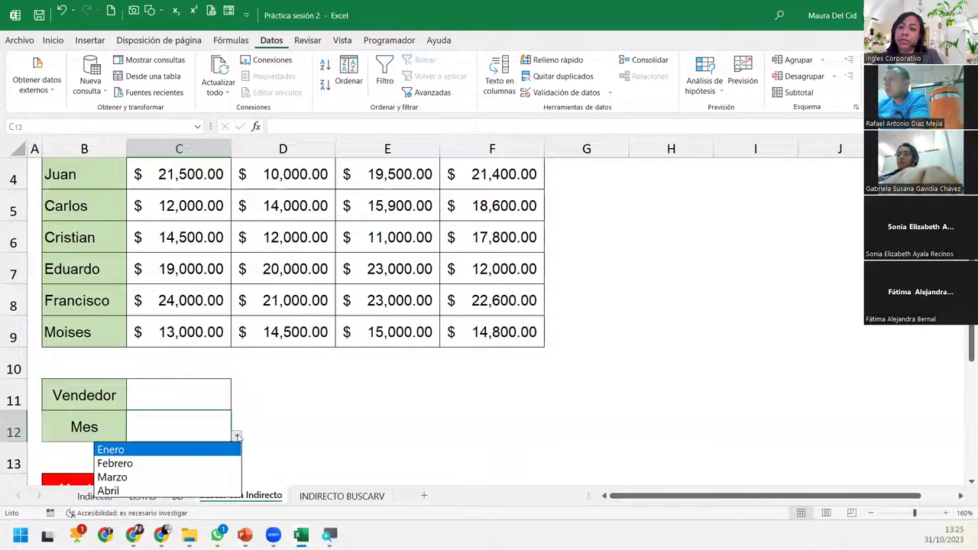
- Choose Moises from the Vendedor dropdown in C11
{"action": "left_click", "coordinate": [237, 435]}
{"action": "scroll", "coordinate": [219, 428], "scroll_direction": "down", "scroll_amount": 1}
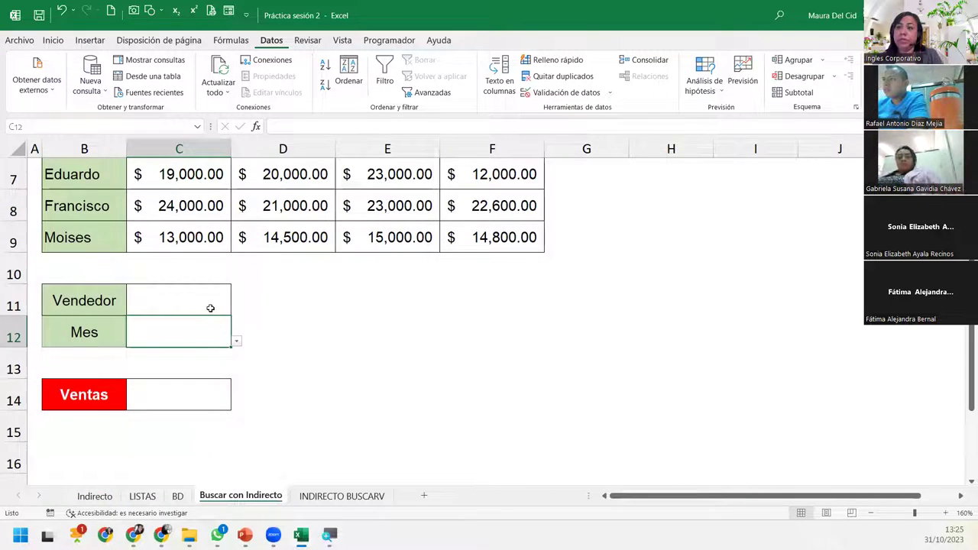
{"action": "left_click", "coordinate": [211, 308]}
{"action": "left_click", "coordinate": [236, 310]}
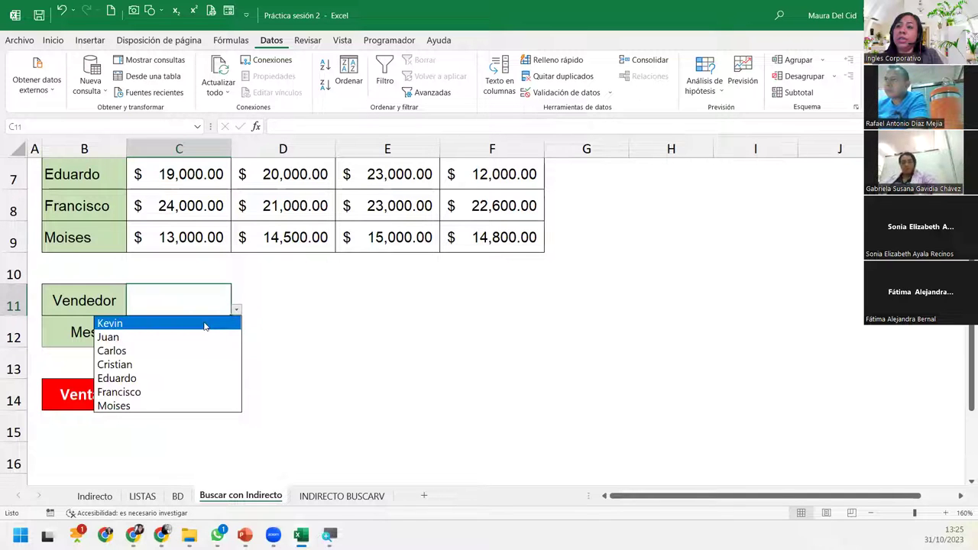
{"action": "left_click", "coordinate": [115, 406]}
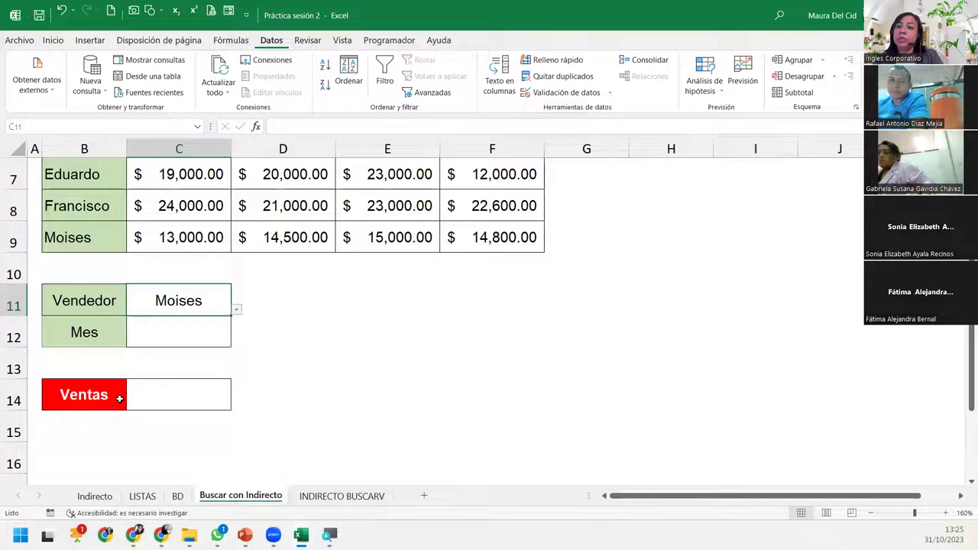
- Choose Abril from the Mes dropdown in C12, leaving Ventas in C14 empty
{"action": "left_click", "coordinate": [210, 337]}
{"action": "left_click", "coordinate": [236, 341]}
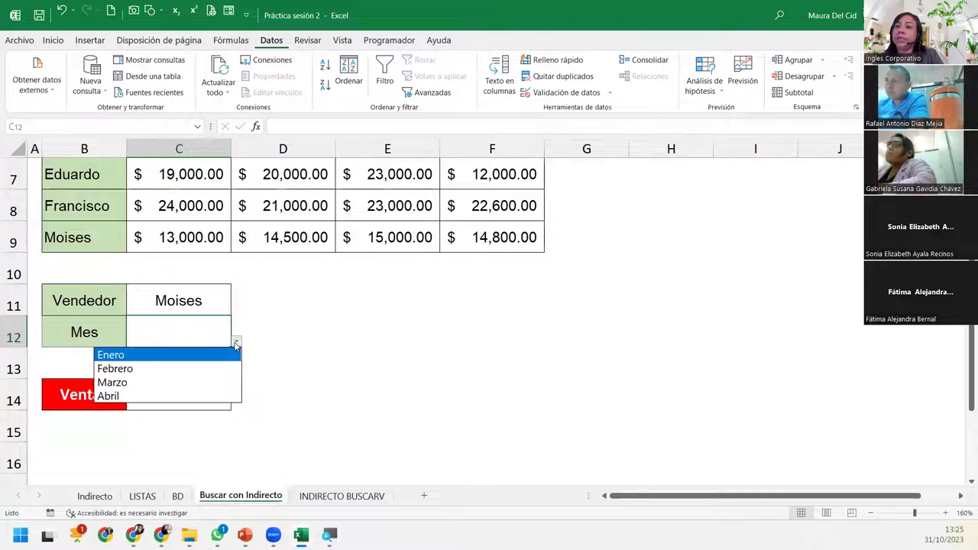
{"action": "left_click", "coordinate": [123, 399]}
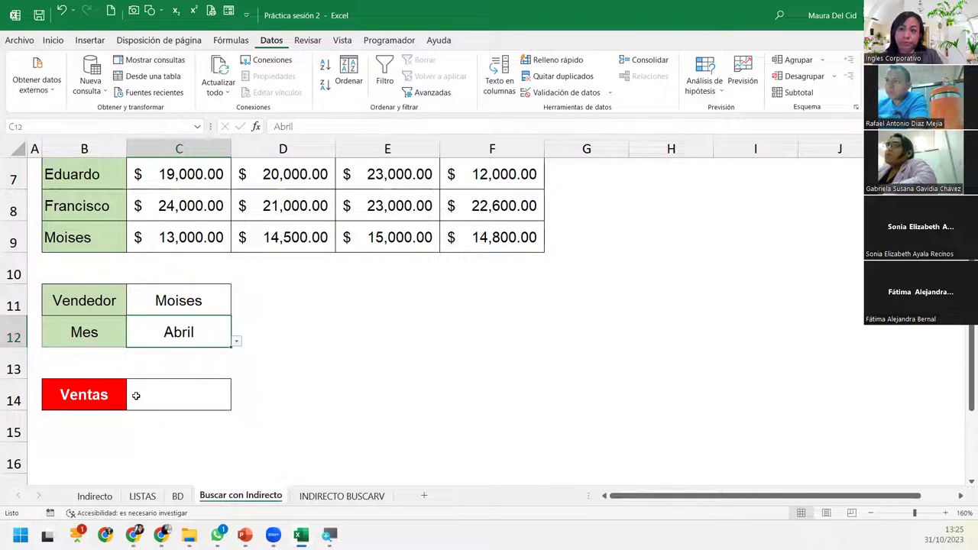
{"action": "left_click", "coordinate": [145, 397]}
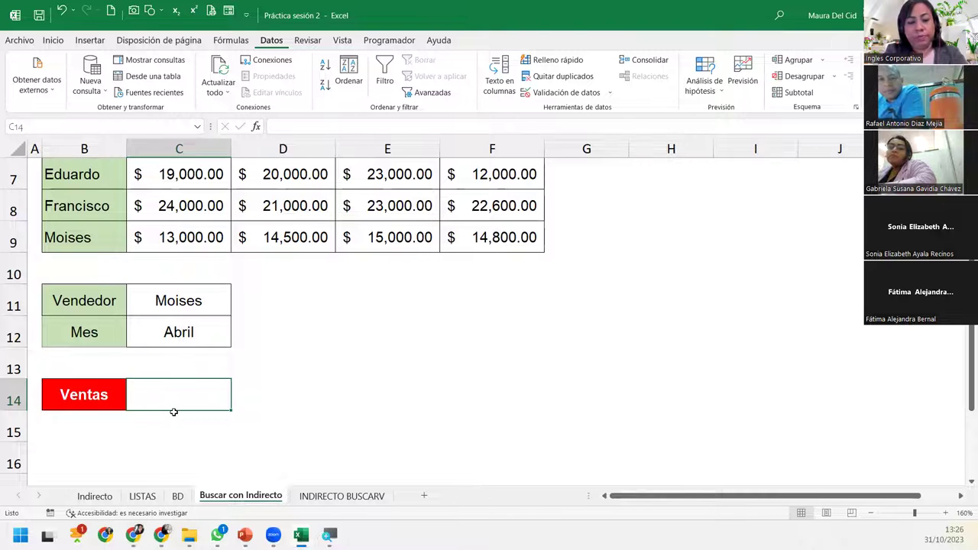
- Enter the intersection formula =INDIRECTO(C11) INDIRECTO(C12) in the Ventas cell C14
{"action": "type", "text": "=indire"}
{"action": "double_click", "coordinate": [184, 417]}
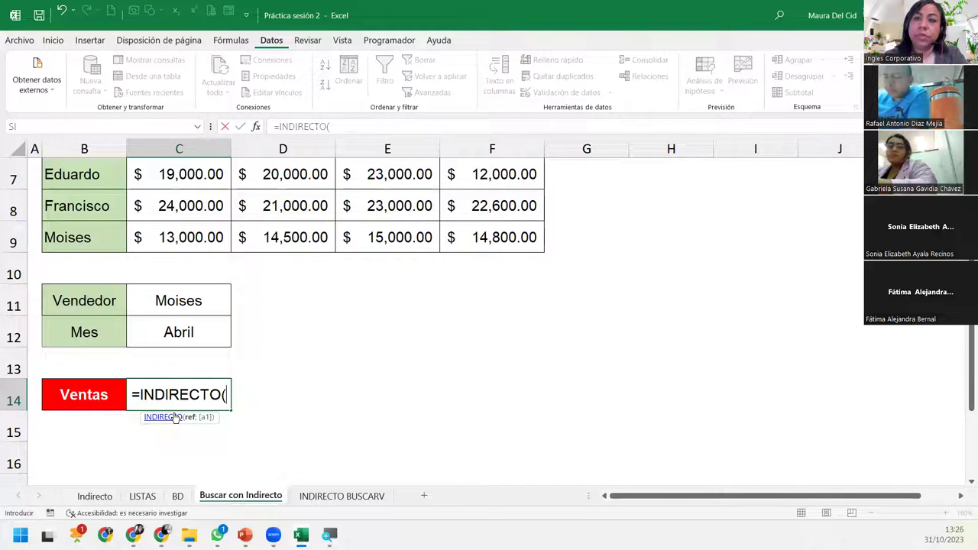
{"action": "left_click", "coordinate": [197, 304]}
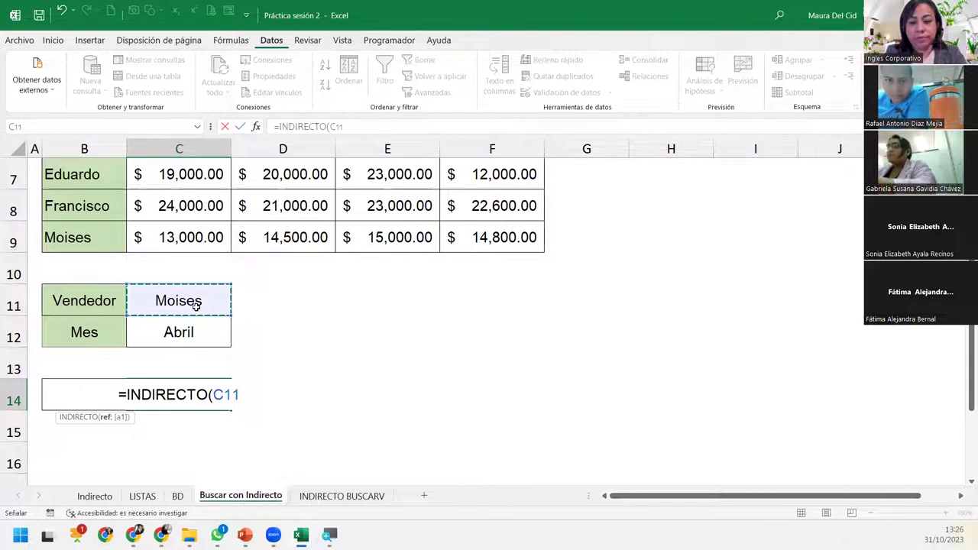
{"action": "type", "text": ")"}
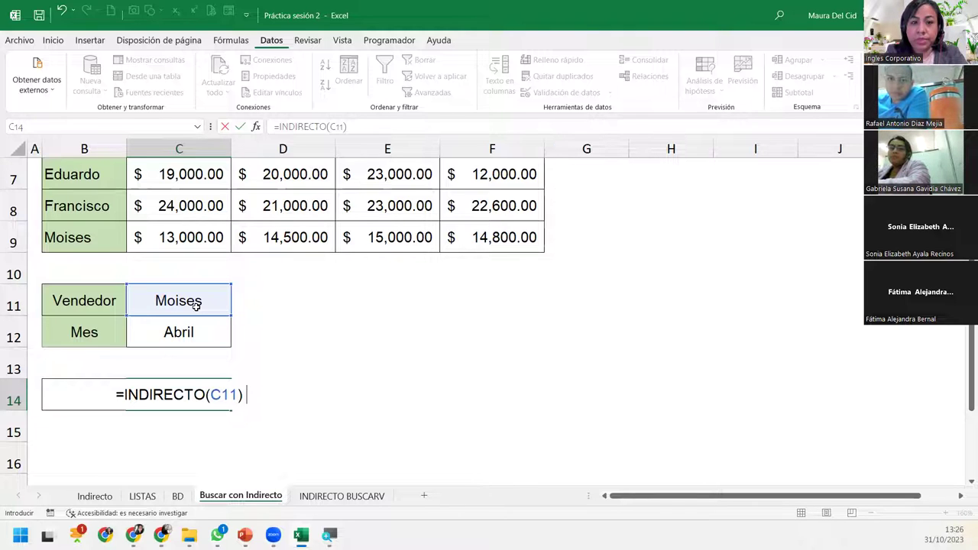
{"action": "type", "text": "indi"}
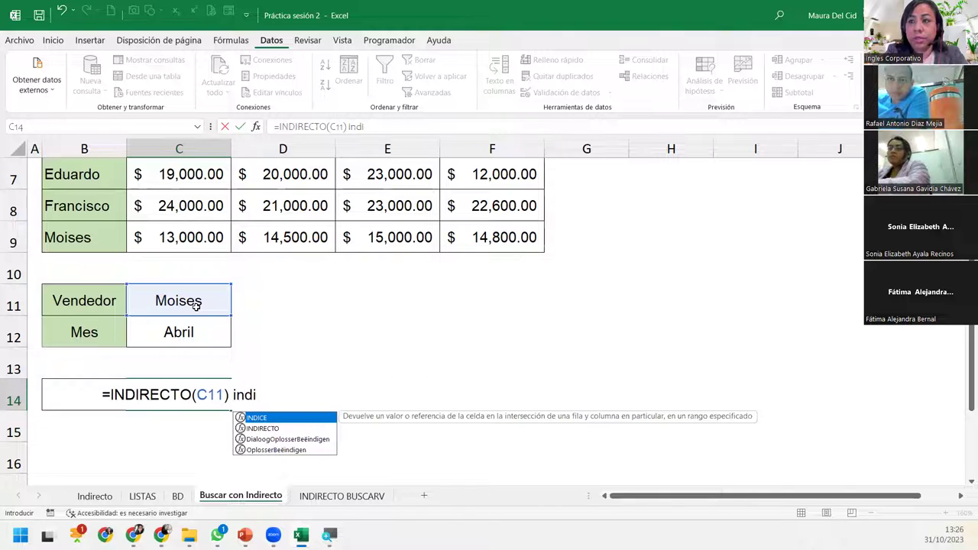
{"action": "key", "text": "Down"}
{"action": "key", "text": "Tab"}
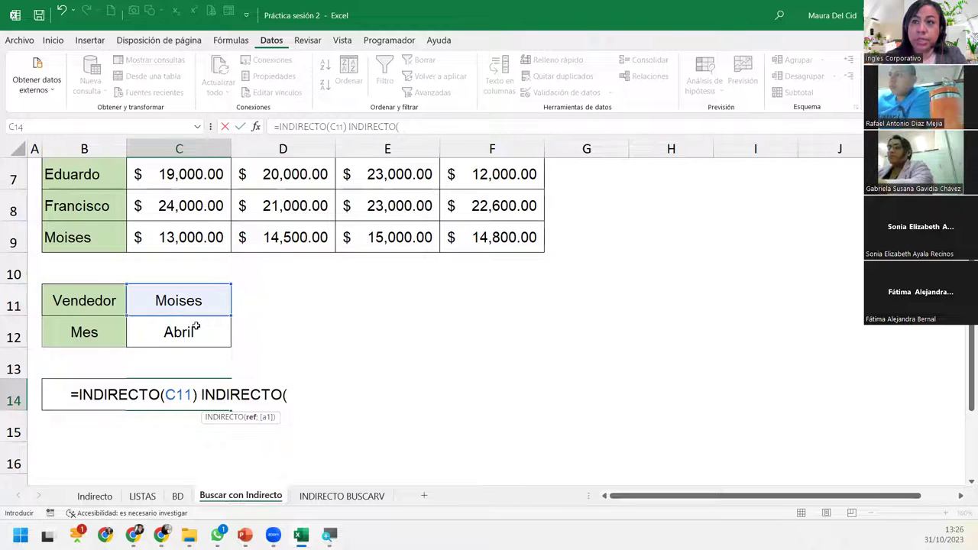
{"action": "left_click", "coordinate": [196, 328]}
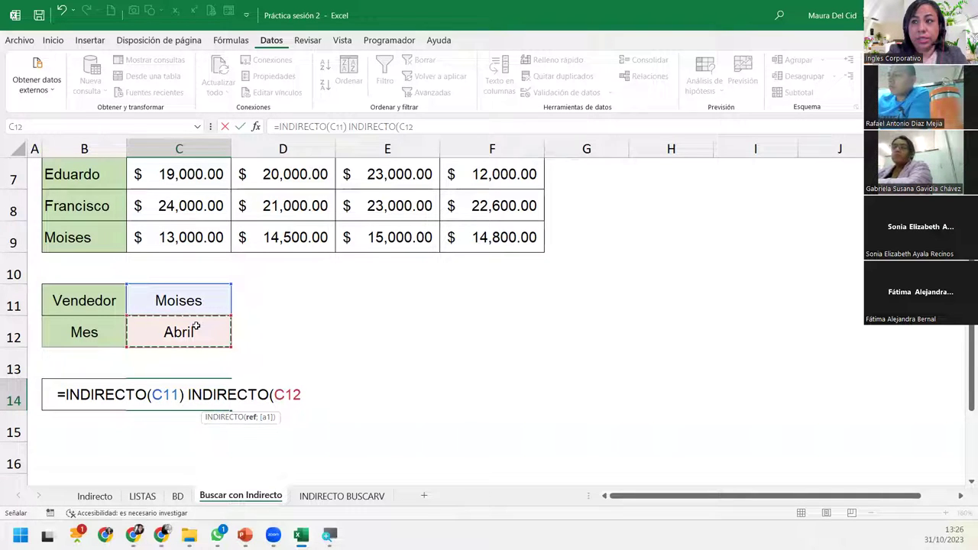
{"action": "type", "text": ")"}
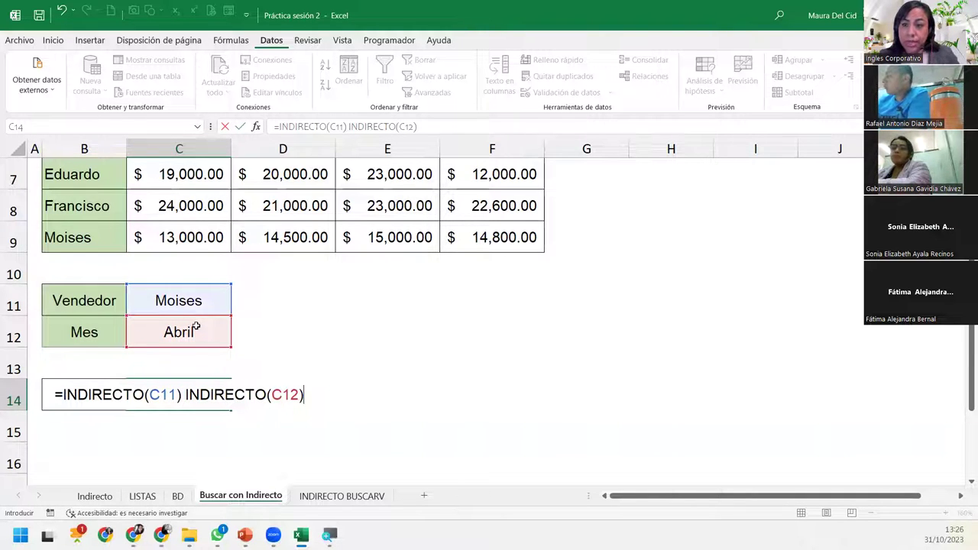
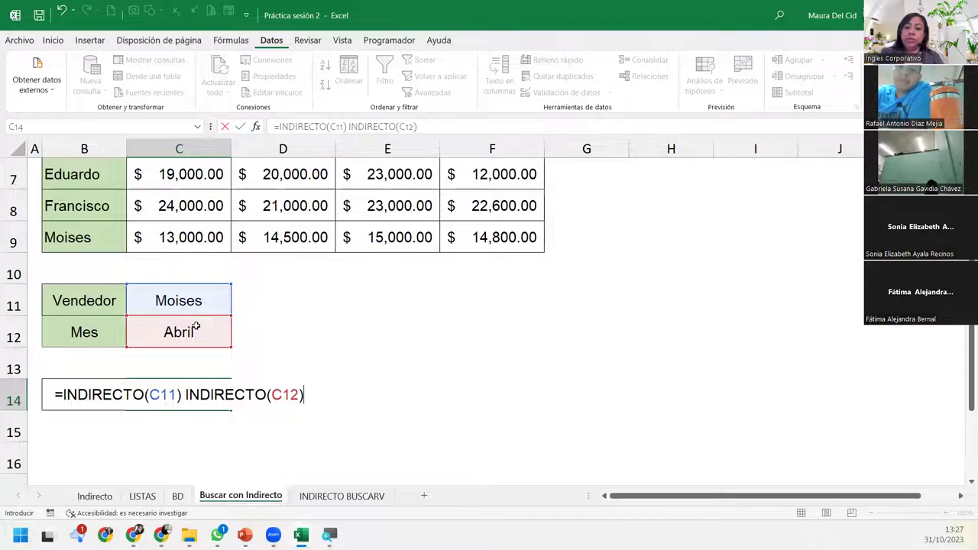
- Commit =INDIRECTO(C11) INDIRECTO(C12) and highlight row 9 with column F, meeting at F9
{"action": "key", "text": "Return"}
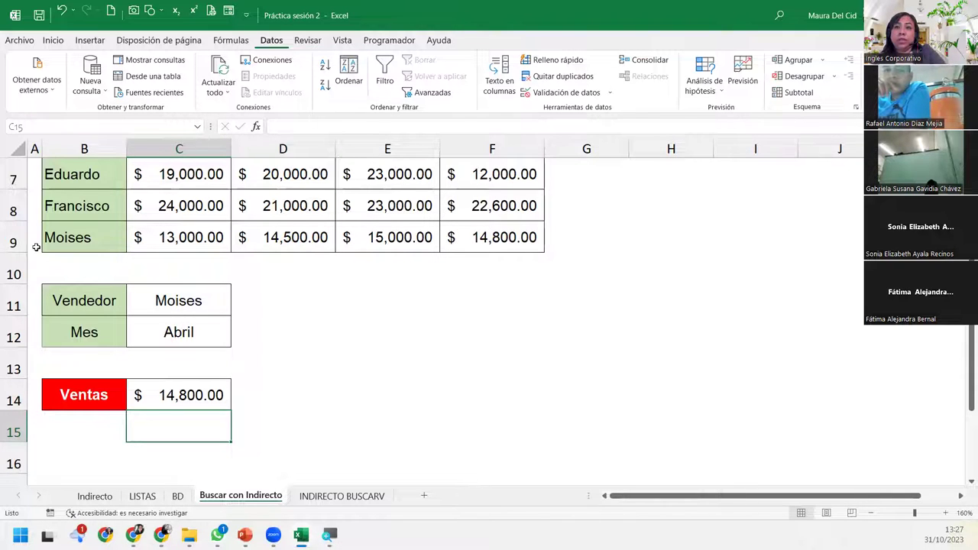
{"action": "left_click", "coordinate": [13, 242]}
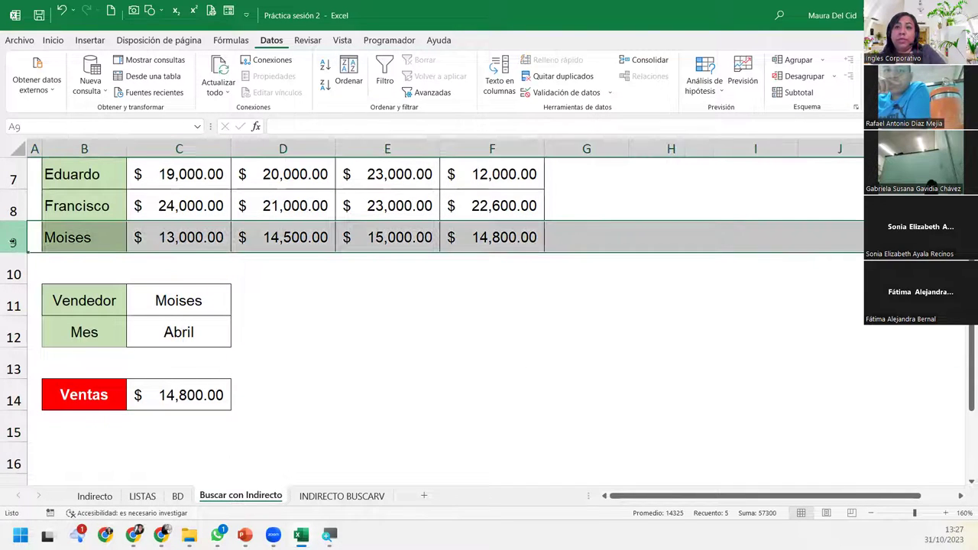
{"action": "left_click", "coordinate": [502, 141], "text": "ctrl"}
{"action": "left_click", "coordinate": [487, 237], "text": "ctrl"}
- Reselect row 9 and column F, toggling F9 to show the 14,800.00 intersection
{"action": "left_click", "coordinate": [487, 237], "text": "ctrl"}
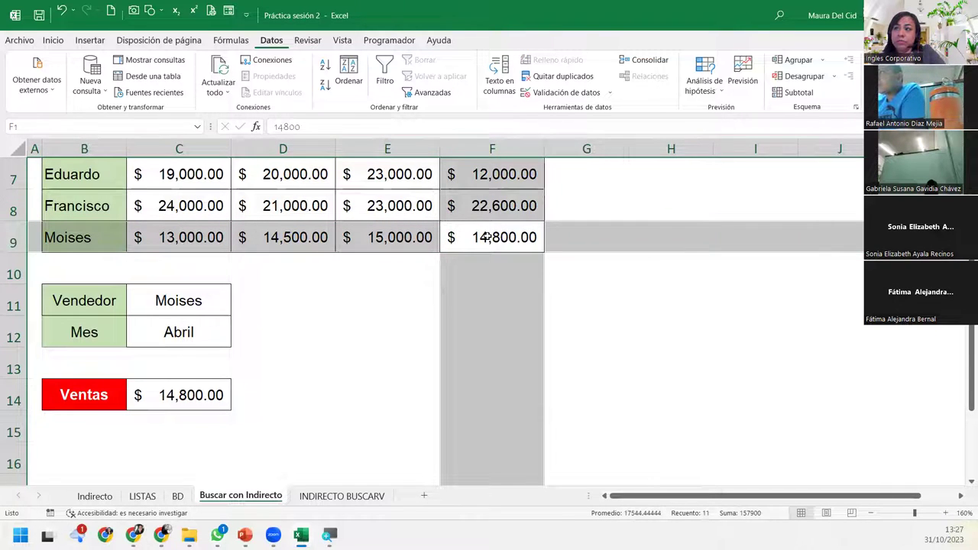
{"action": "left_click", "coordinate": [487, 237], "text": "ctrl"}
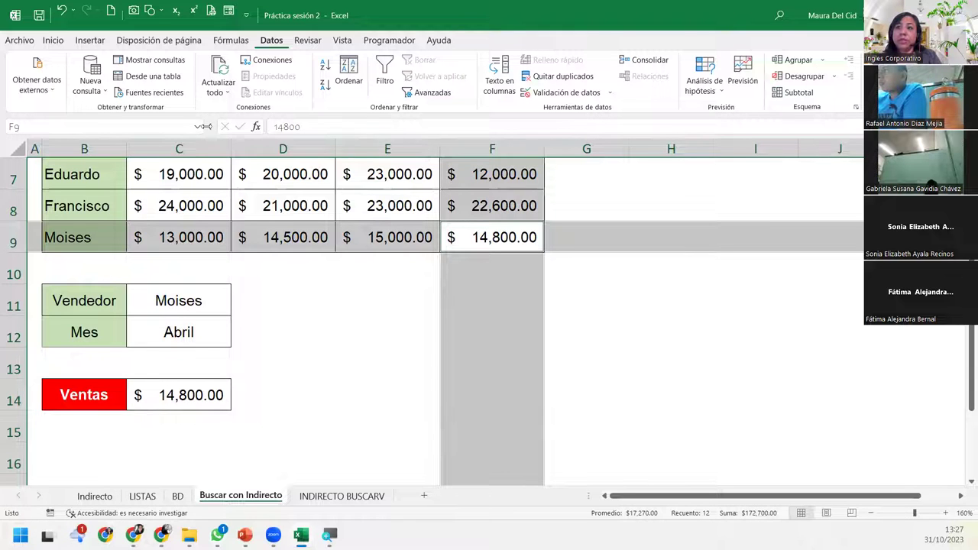
{"action": "left_click", "coordinate": [13, 234]}
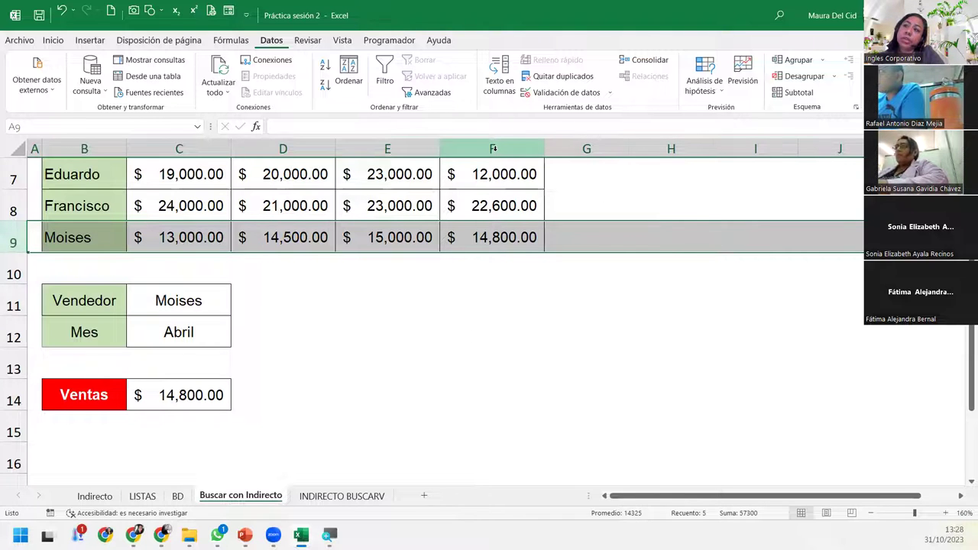
{"action": "left_click", "coordinate": [493, 149], "text": "ctrl"}
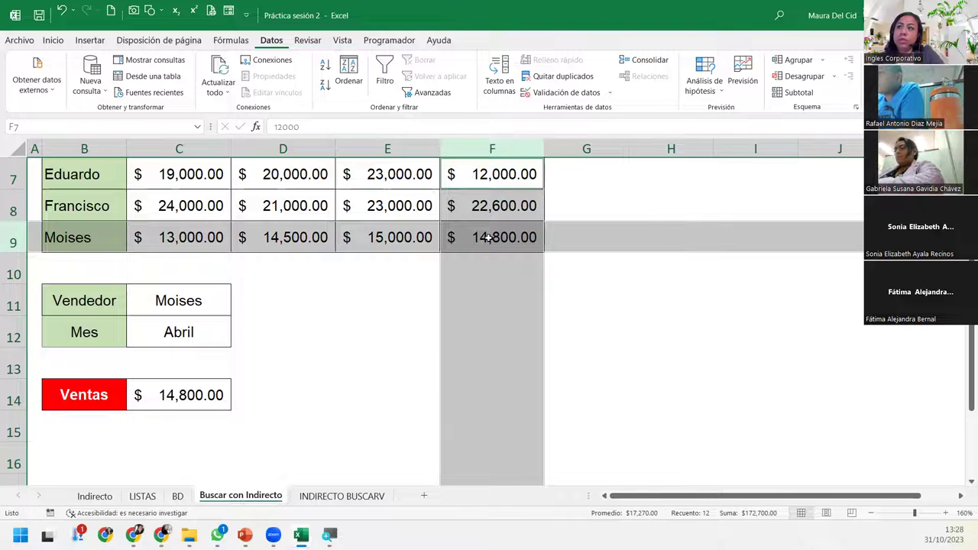
{"action": "left_click", "coordinate": [487, 238], "text": "ctrl"}
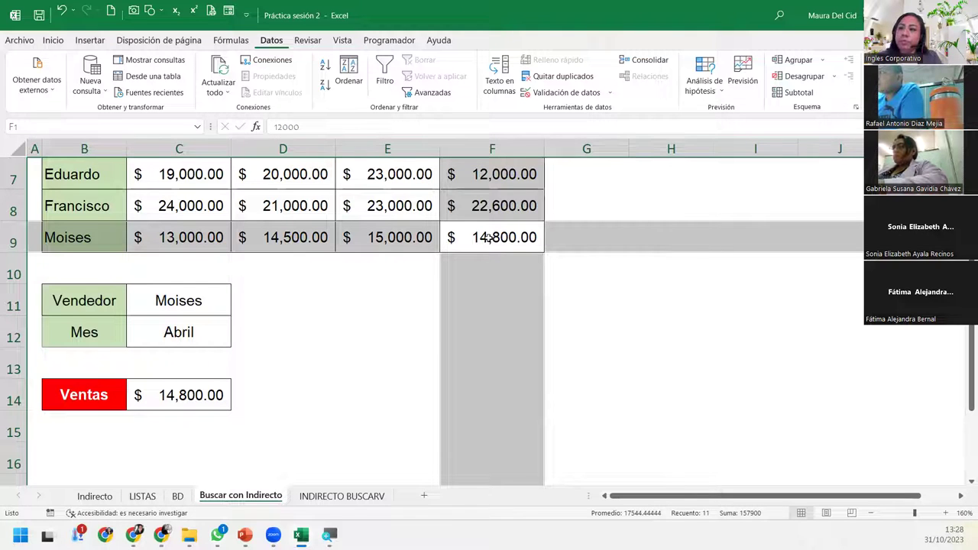
- Pick a different seller from the Vendedor dropdown in C11
{"action": "left_click", "coordinate": [186, 339]}
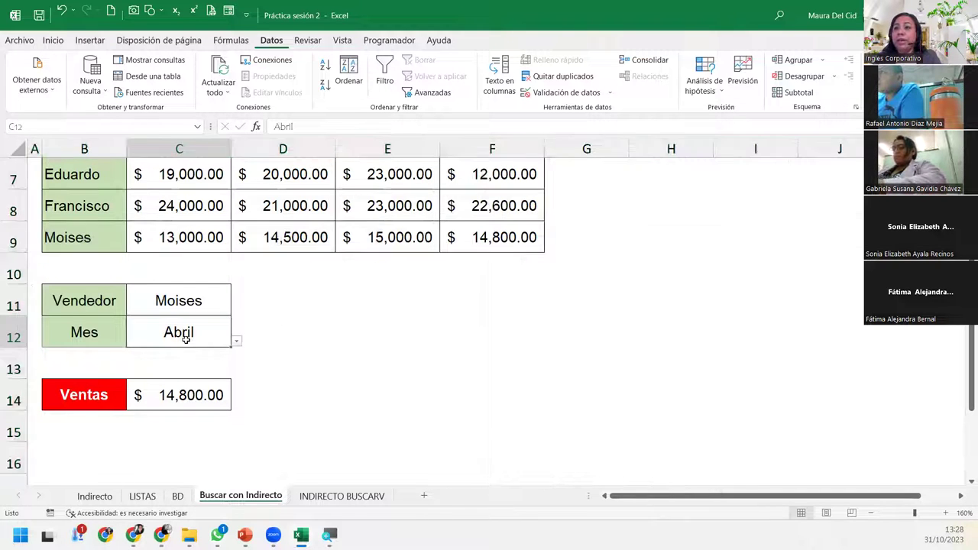
{"action": "left_click", "coordinate": [203, 283]}
{"action": "left_click", "coordinate": [227, 297]}
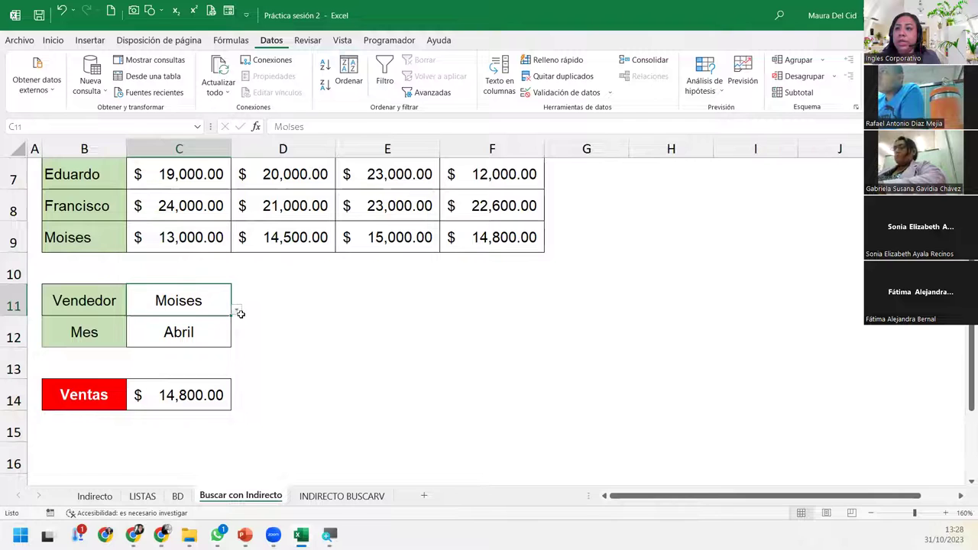
{"action": "left_click", "coordinate": [237, 310]}
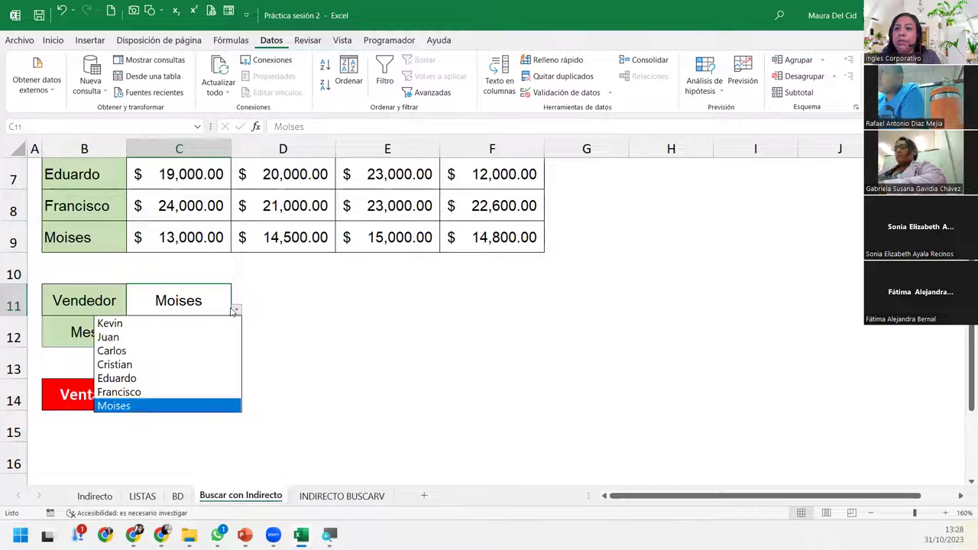
{"action": "left_click", "coordinate": [116, 378]}
{"action": "left_click", "coordinate": [191, 336]}
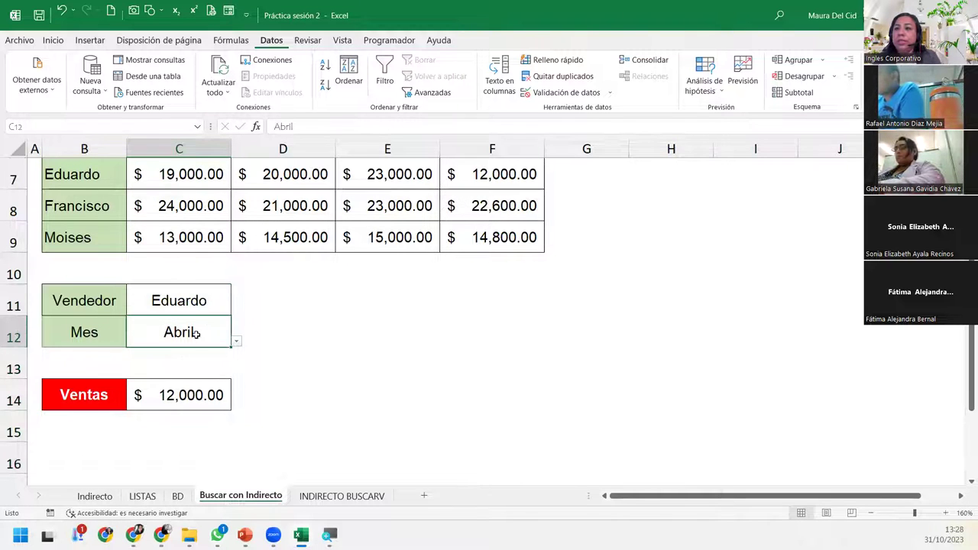
- Set Mes to Enero and open the C14 Ventas formula for editing
{"action": "left_click", "coordinate": [237, 341]}
{"action": "left_click", "coordinate": [141, 354]}
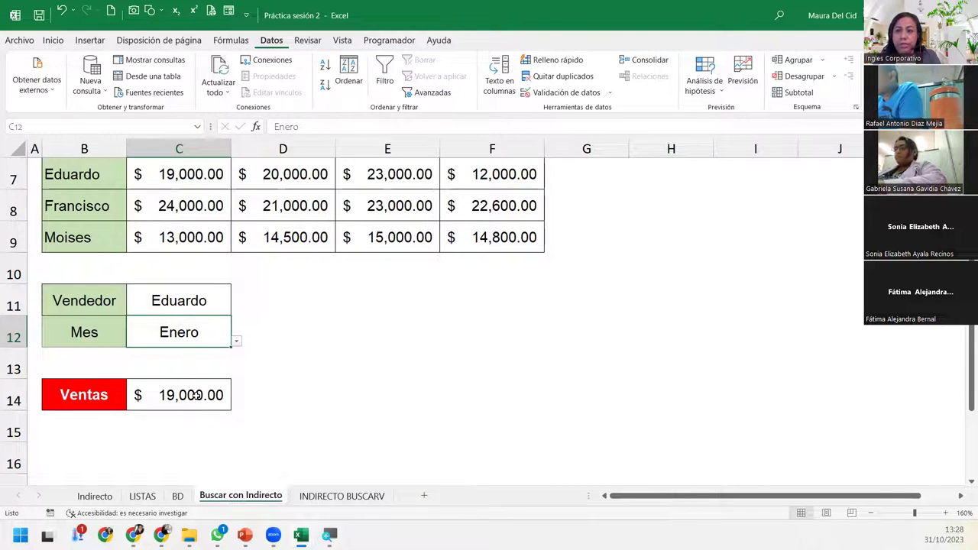
{"action": "left_click", "coordinate": [196, 395]}
{"action": "double_click", "coordinate": [197, 395]}
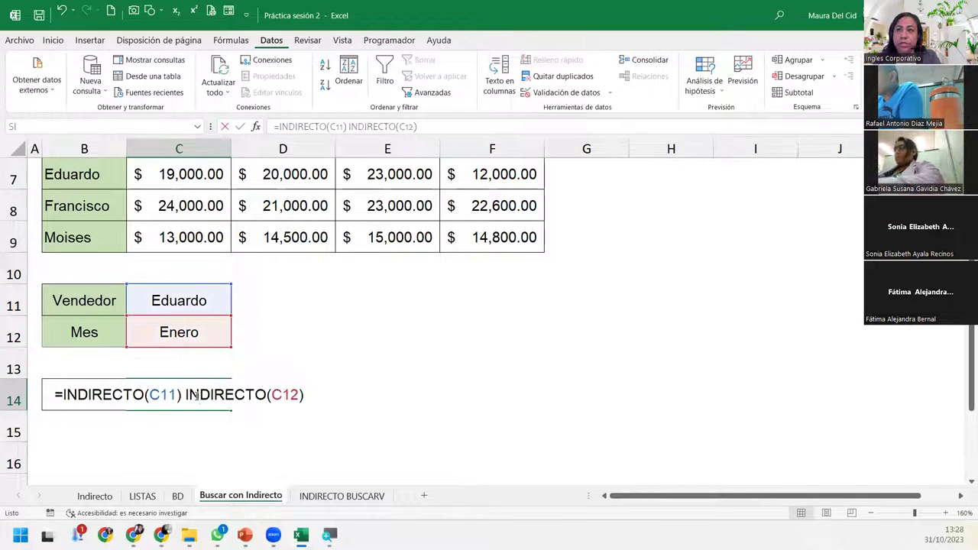
- Recommit =INDIRECTO(C11) INDIRECTO(C12) in C14 unchanged, now returning 19,000.00
{"action": "left_click", "coordinate": [314, 395]}
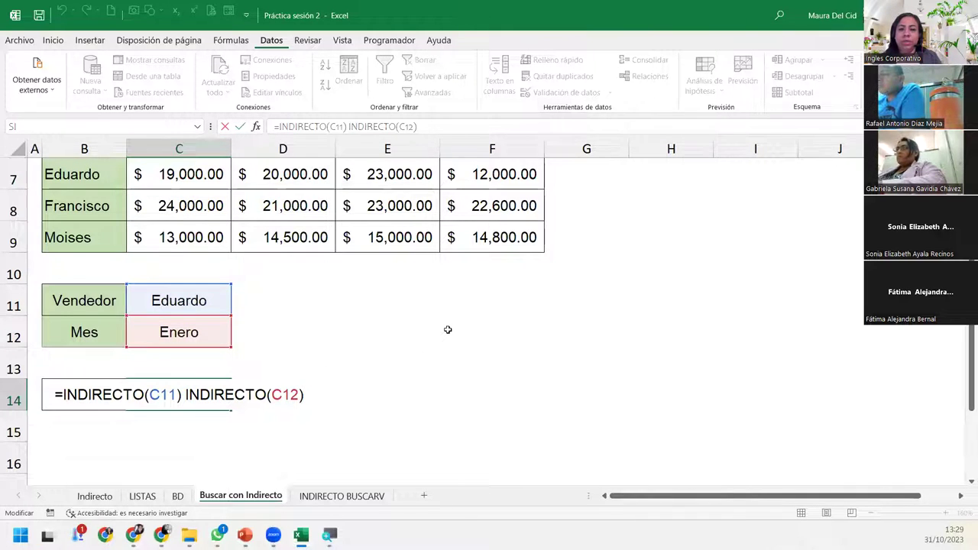
{"action": "key", "text": "Return"}
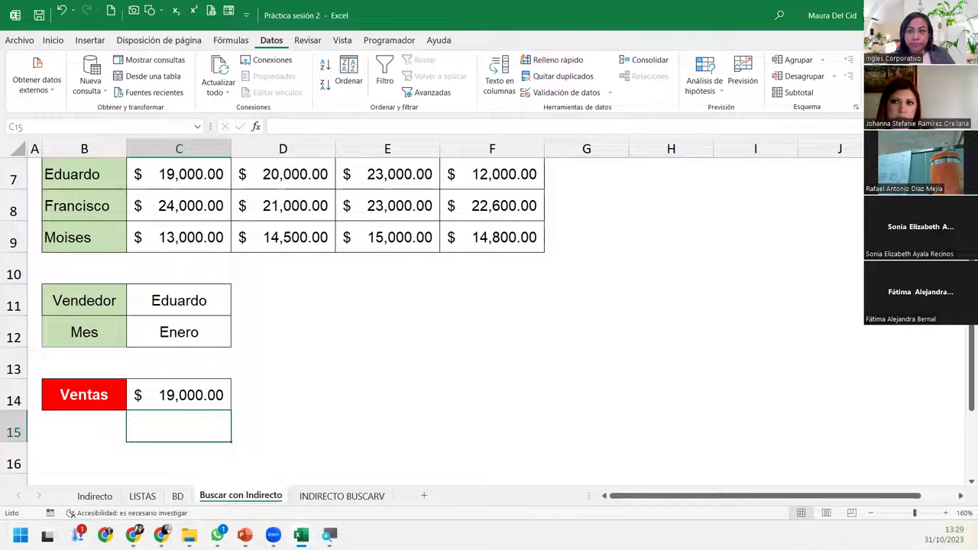
- Zoom the sheet out to 130% to show more of the sales table
{"action": "left_click", "coordinate": [208, 395]}
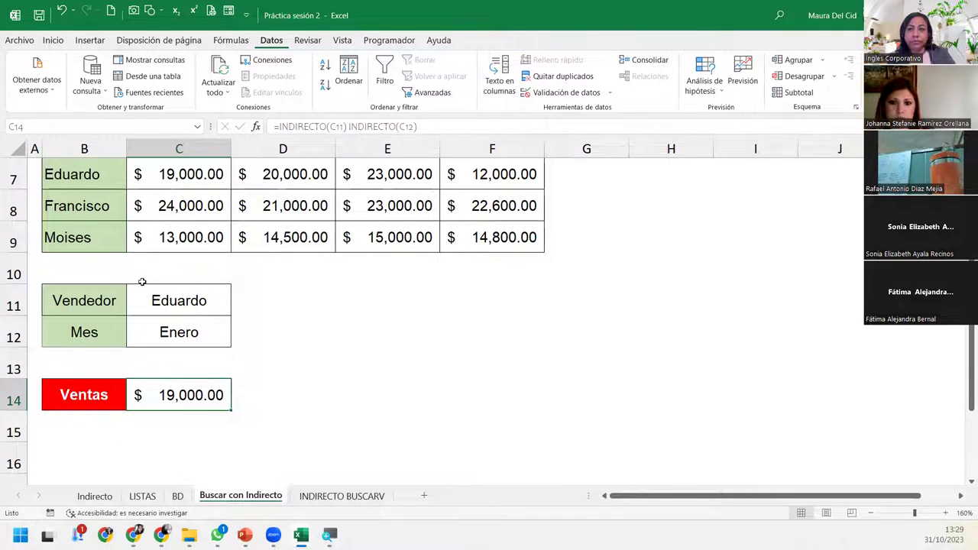
{"action": "left_click", "coordinate": [188, 313]}
{"action": "scroll", "coordinate": [201, 305], "scroll_direction": "up", "scroll_amount": 1}
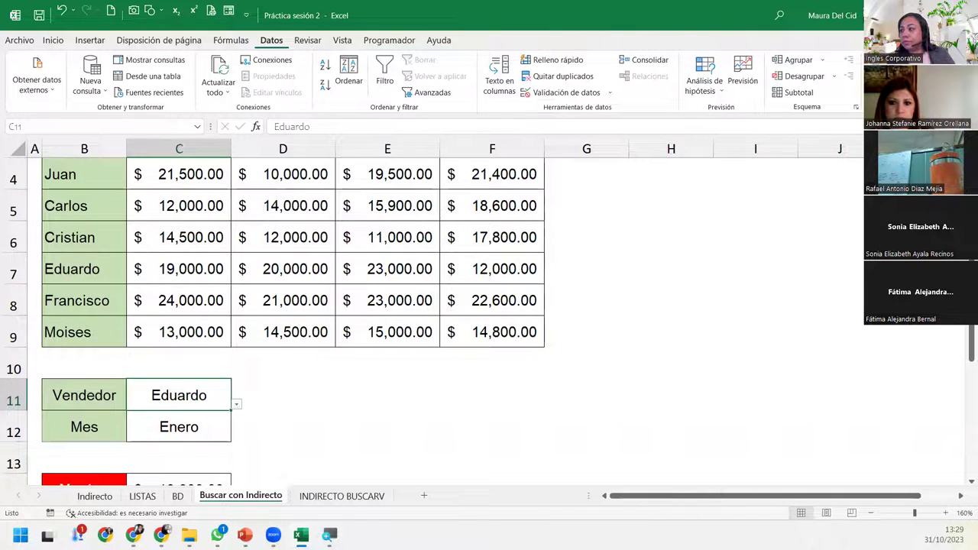
{"action": "left_click", "coordinate": [873, 513]}
{"action": "left_click", "coordinate": [873, 513]}
{"action": "left_click", "coordinate": [872, 513]}
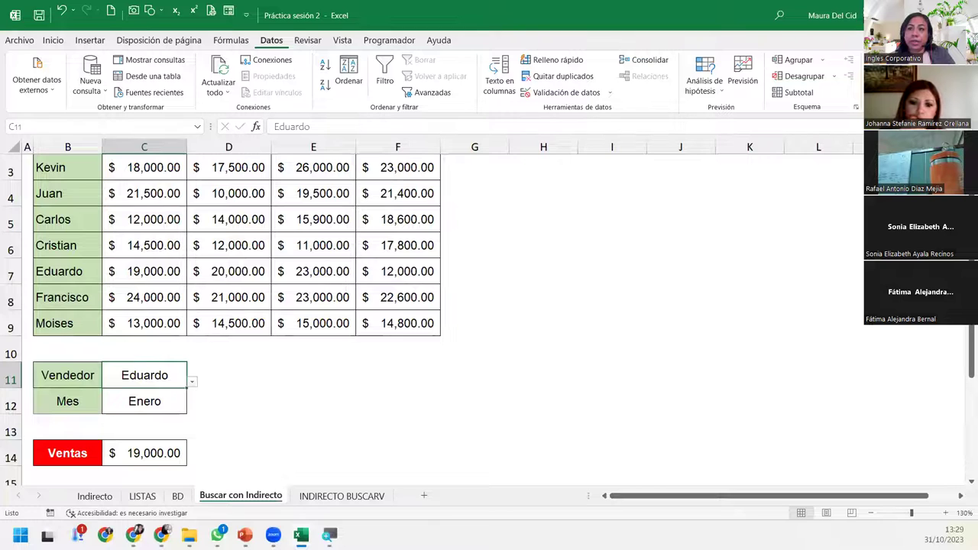
- Choose another seller for Vendedor and Abril for Mes, giving Ventas 23,000.00
{"action": "left_click", "coordinate": [192, 381]}
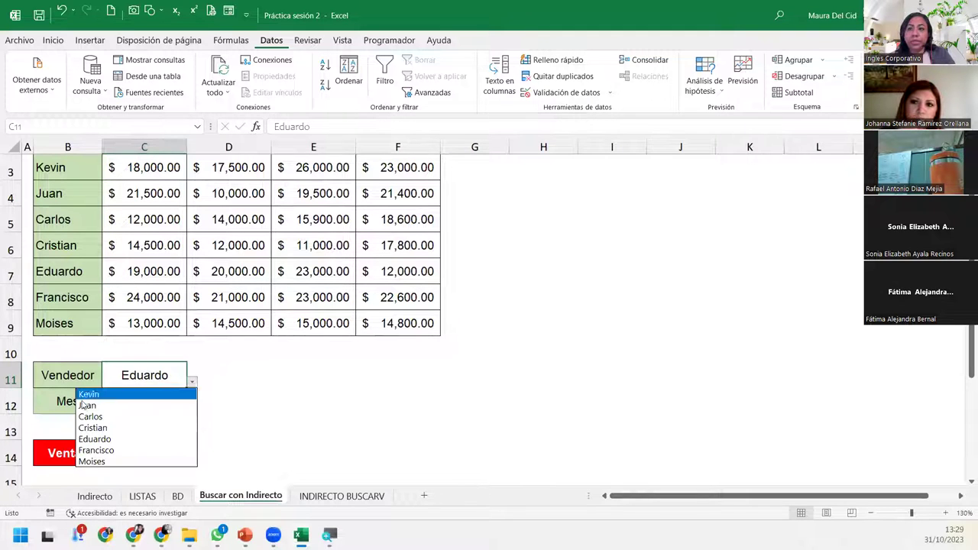
{"action": "left_click", "coordinate": [82, 396]}
{"action": "left_click", "coordinate": [176, 404]}
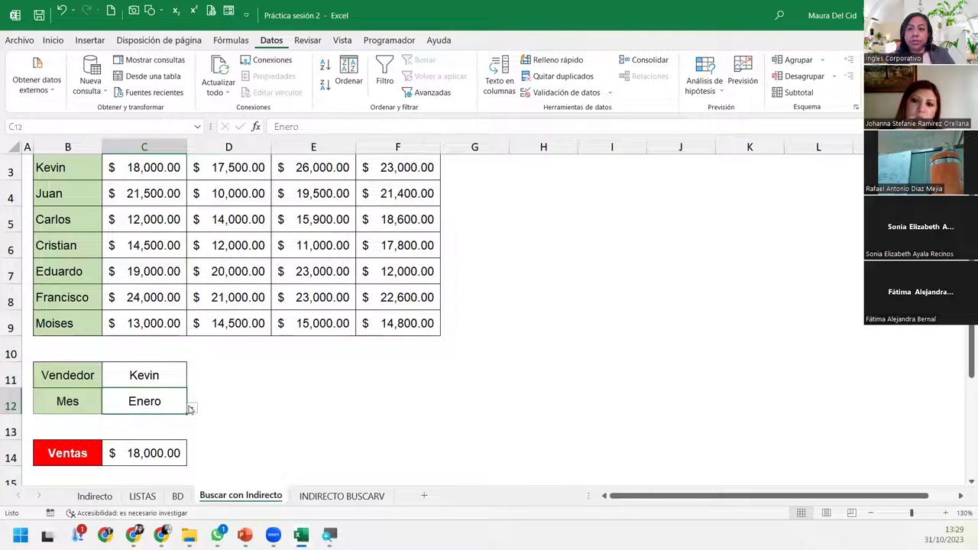
{"action": "left_click", "coordinate": [193, 407]}
{"action": "left_click", "coordinate": [143, 454]}
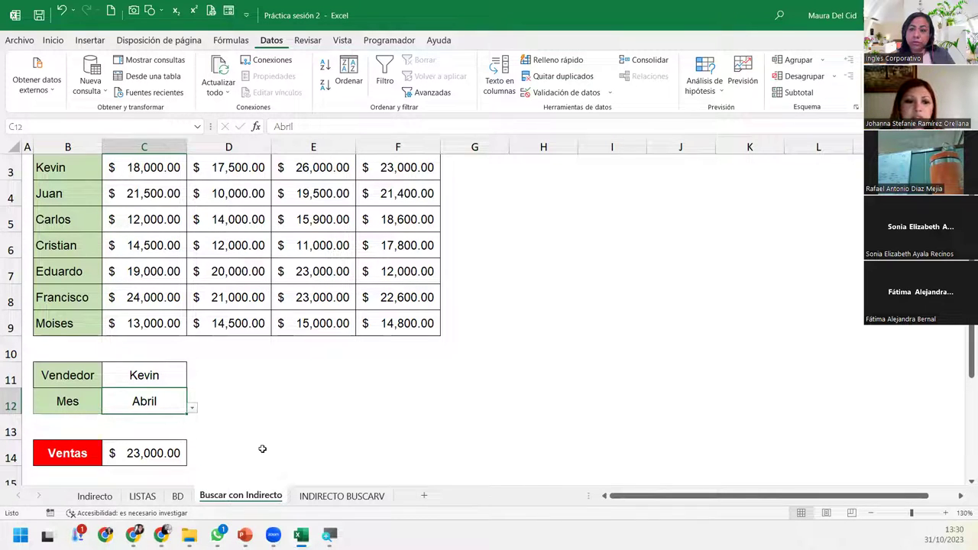
- Enter =INDIRECTO(C11)&INDIRECTO(C12) in E14, which returns #¡VALOR!
{"action": "left_click", "coordinate": [262, 450]}
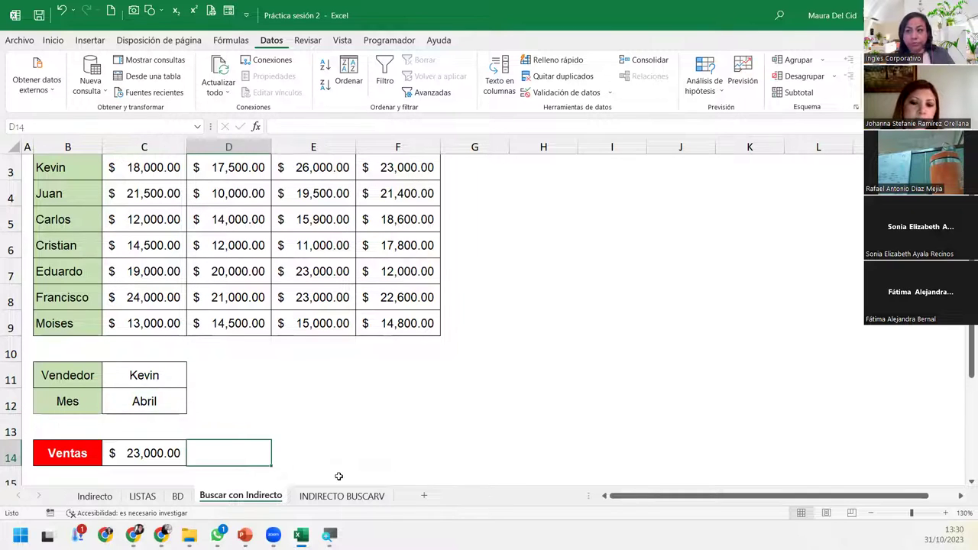
{"action": "left_click", "coordinate": [316, 456]}
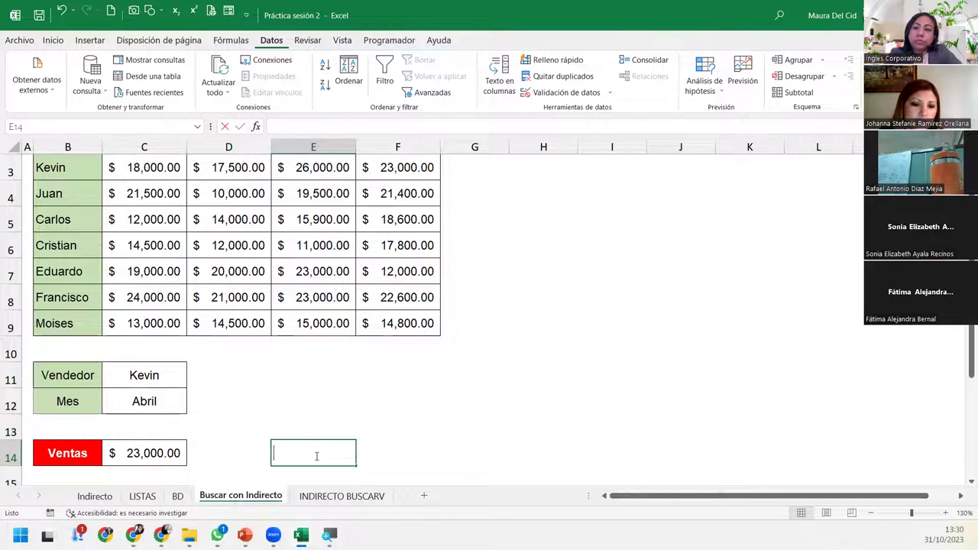
{"action": "type", "text": "=indir3e"}
{"action": "key", "text": "BackSpace"}
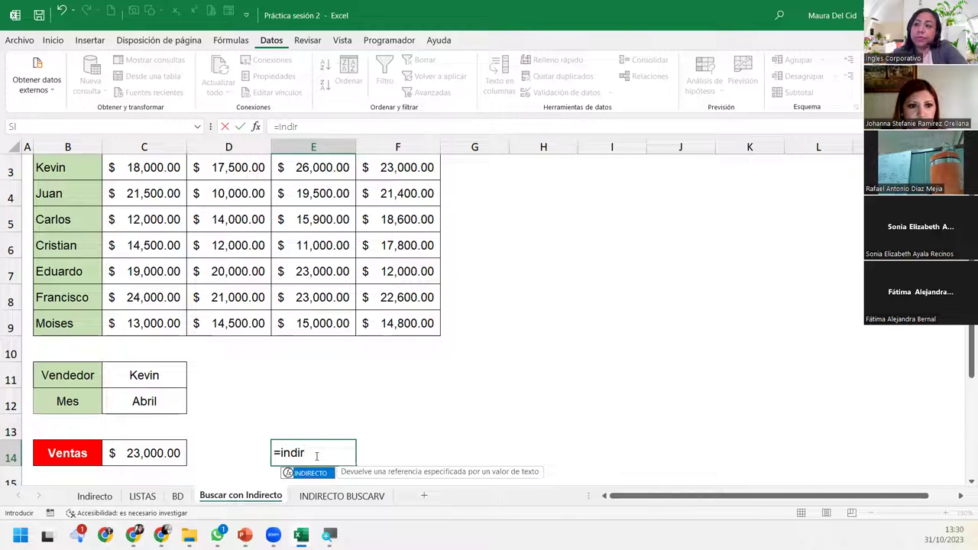
{"action": "key", "text": "Tab"}
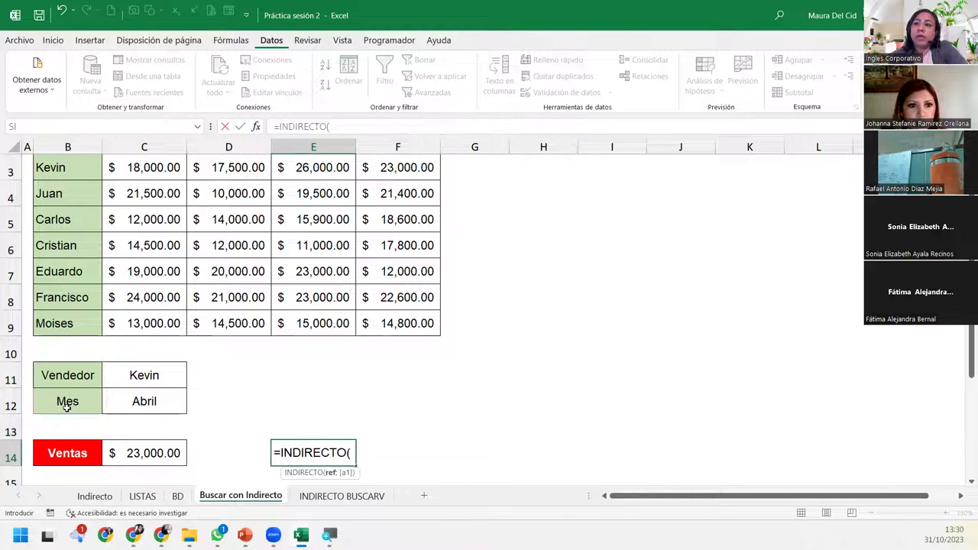
{"action": "left_click", "coordinate": [130, 375]}
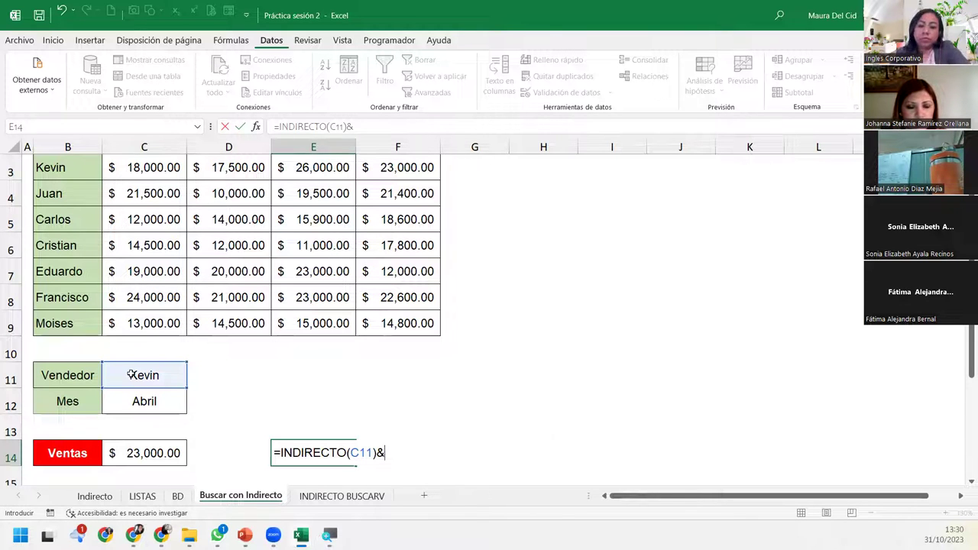
{"action": "type", "text": "ind"}
{"action": "key", "text": "Down"}
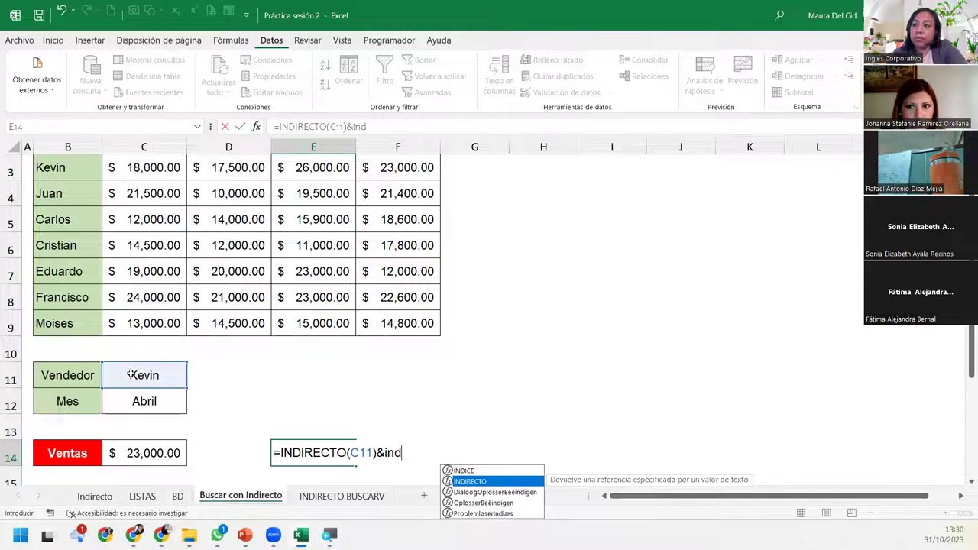
{"action": "key", "text": "Tab"}
{"action": "left_click", "coordinate": [125, 398]}
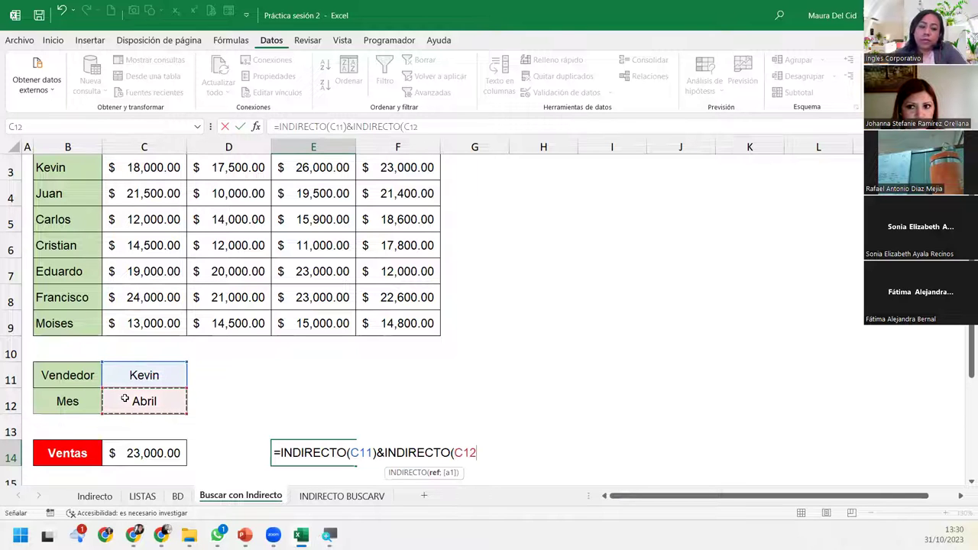
{"action": "type", "text": ")"}
{"action": "key", "text": "Return"}
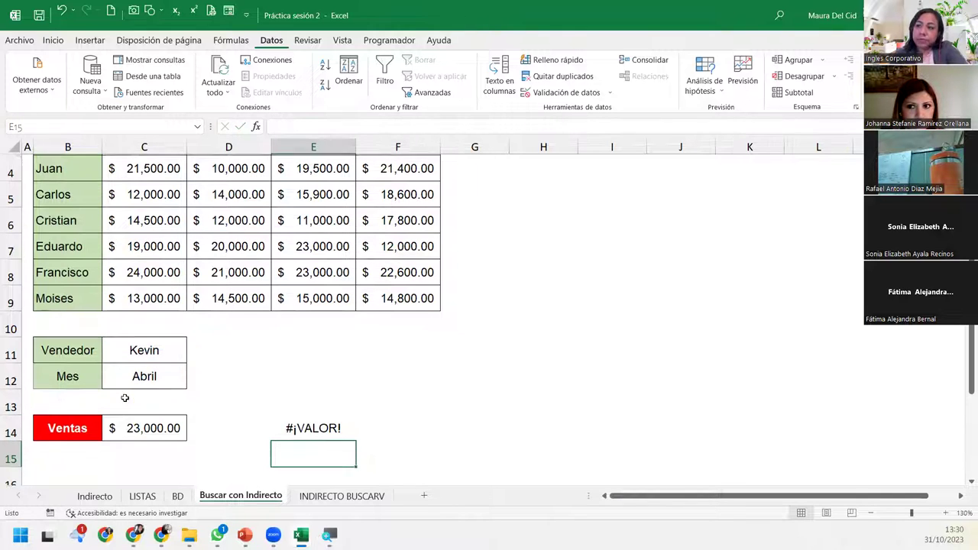
- Replace the & in the E14 formula with a space so the intersection returns 23,000
{"action": "left_click", "coordinate": [321, 425]}
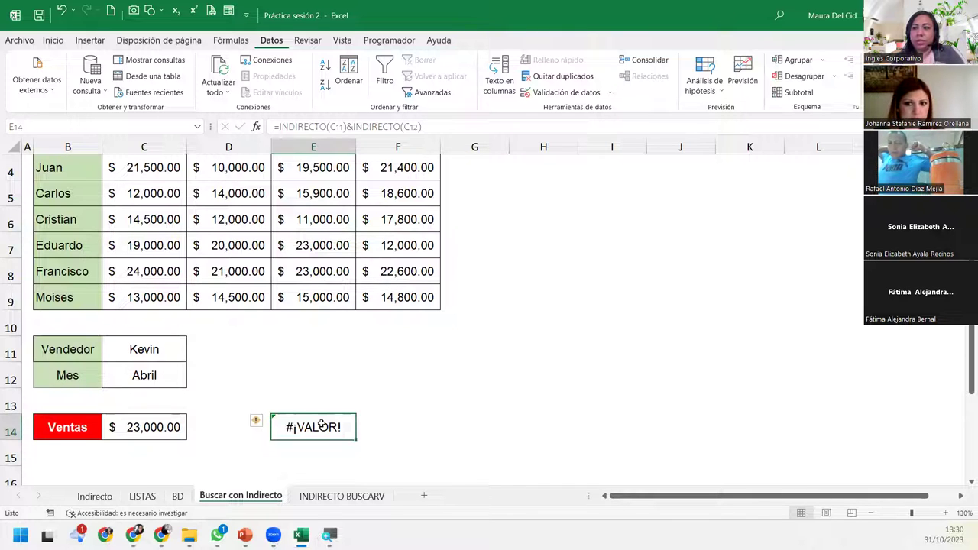
{"action": "double_click", "coordinate": [321, 426]}
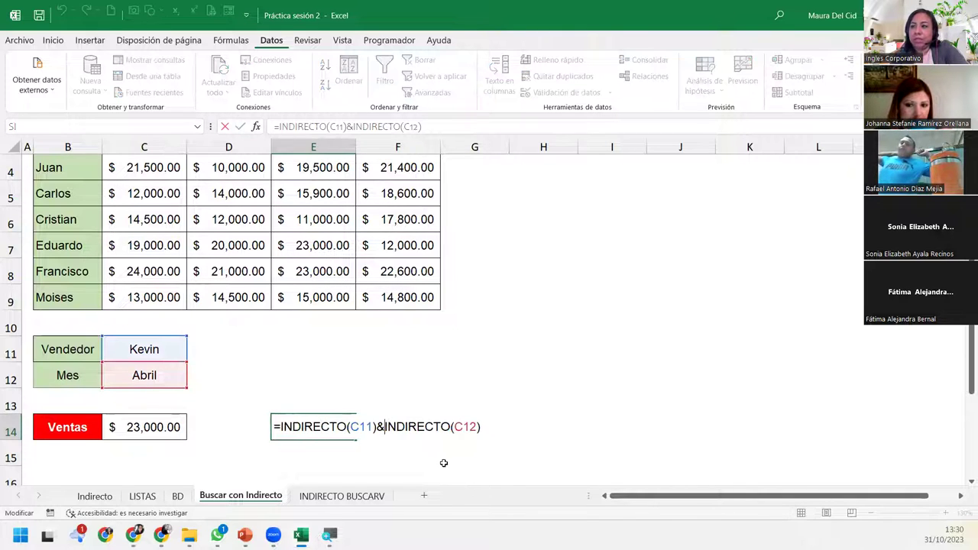
{"action": "key", "text": "Left"}
{"action": "key", "text": "Left"}
{"action": "key", "text": "Left"}
{"action": "key", "text": "BackSpace"}
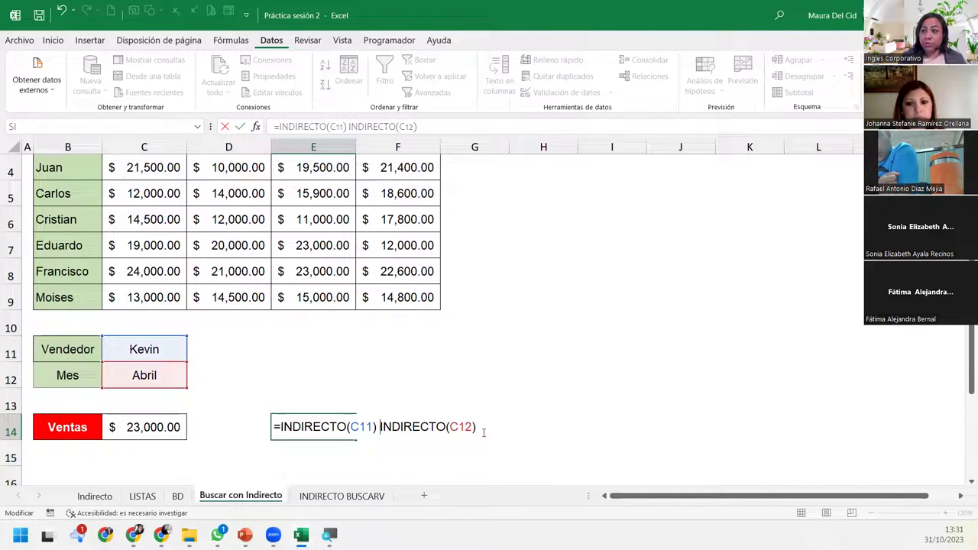
{"action": "key", "text": "Return"}
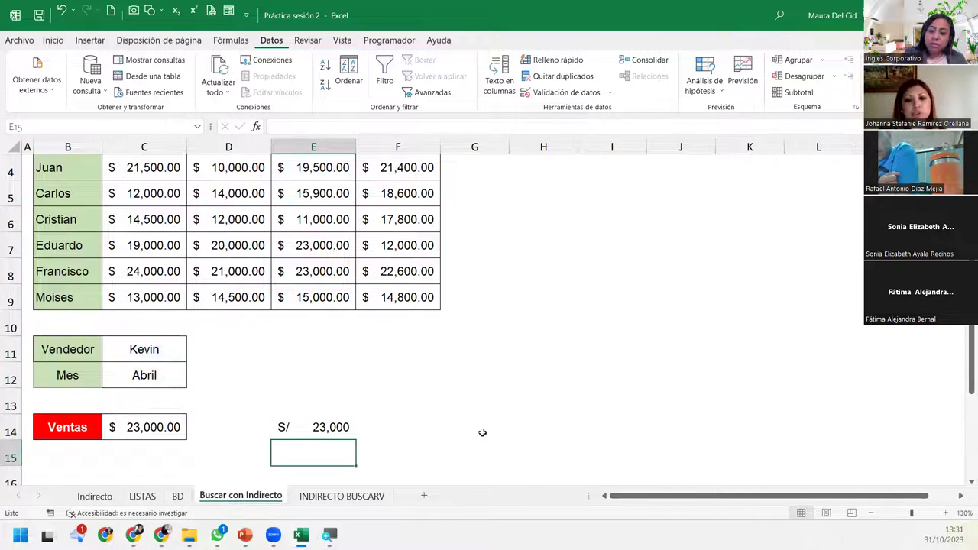
{"action": "key", "text": "Up"}
{"action": "key", "text": "Delete"}
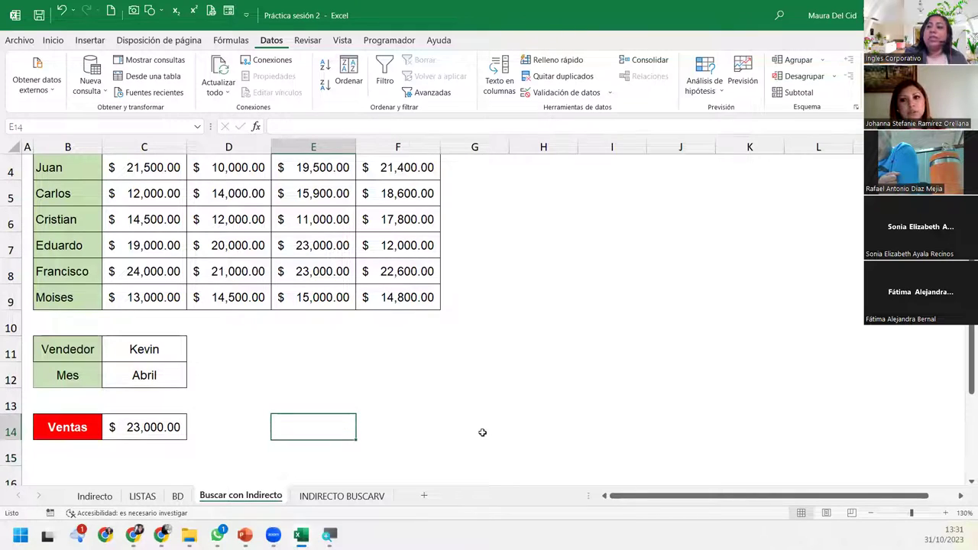
{"action": "key", "text": "Left"}
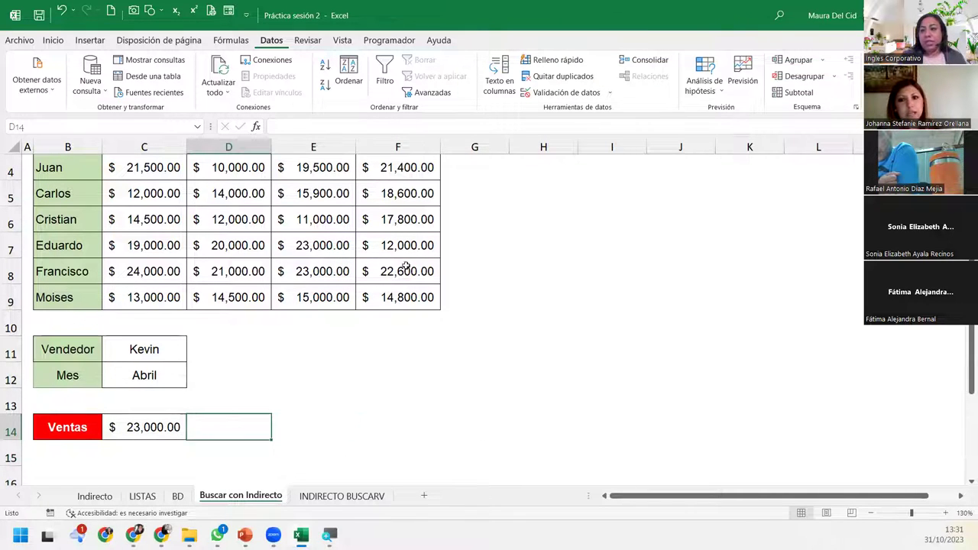
{"action": "left_click", "coordinate": [146, 344]}
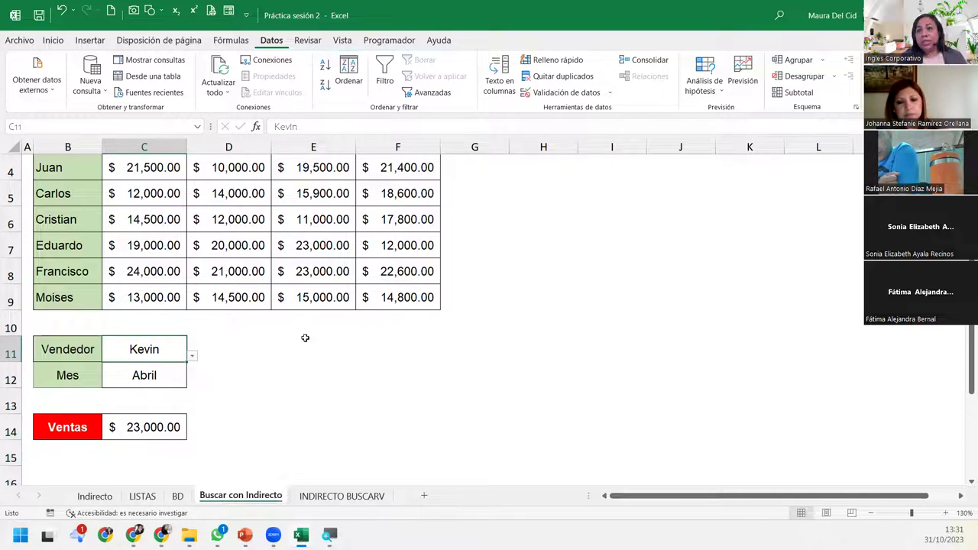
{"action": "scroll", "coordinate": [108, 304], "scroll_direction": "up", "scroll_amount": 1}
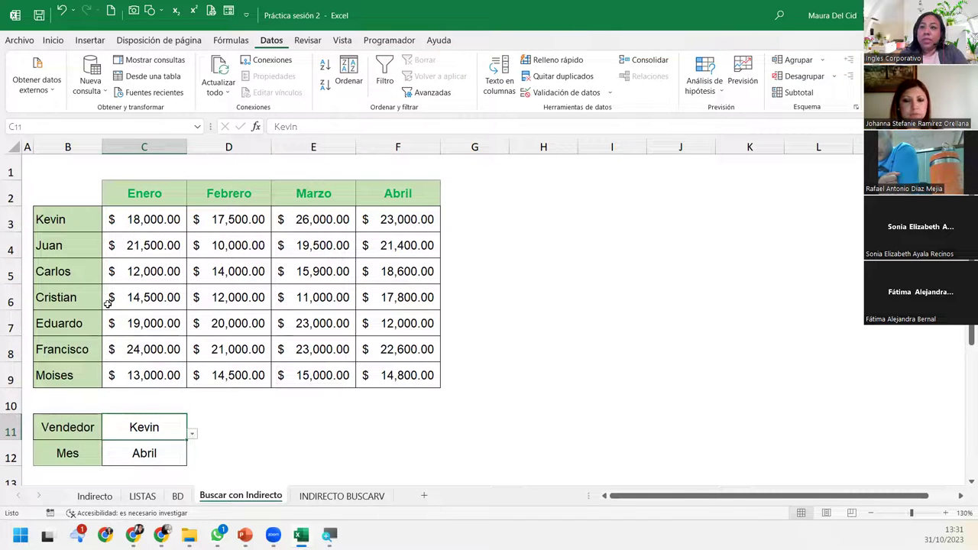
{"action": "left_click_drag", "start_coordinate": [135, 215], "coordinate": [393, 209]}
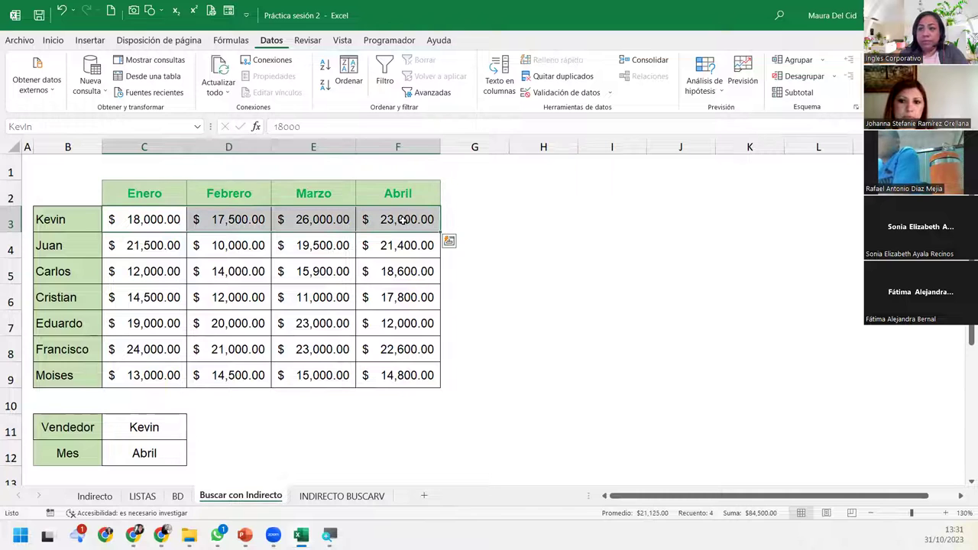
- Set Vendedor to Cristian and Mes to Febrero
{"action": "left_click", "coordinate": [448, 240]}
{"action": "left_click", "coordinate": [398, 218]}
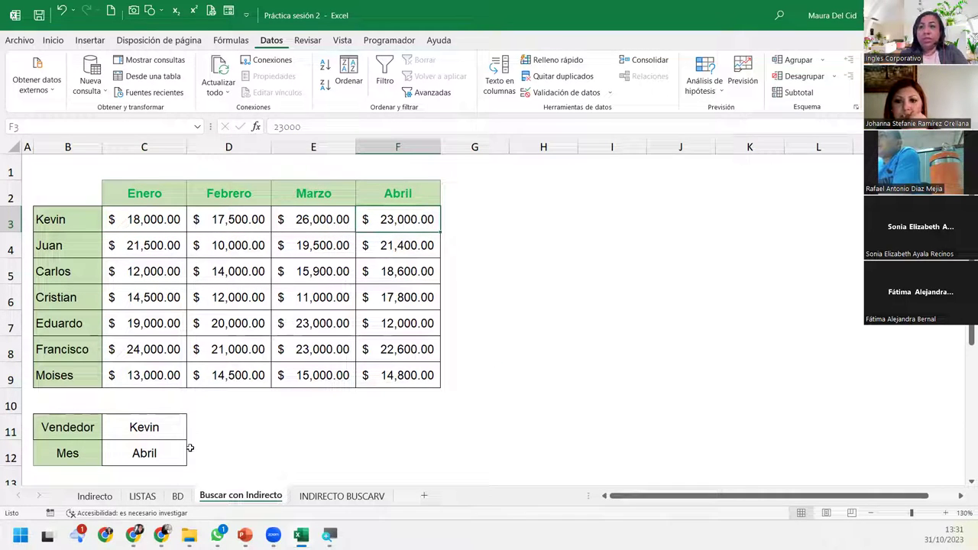
{"action": "left_click", "coordinate": [155, 428]}
{"action": "left_click", "coordinate": [192, 434]}
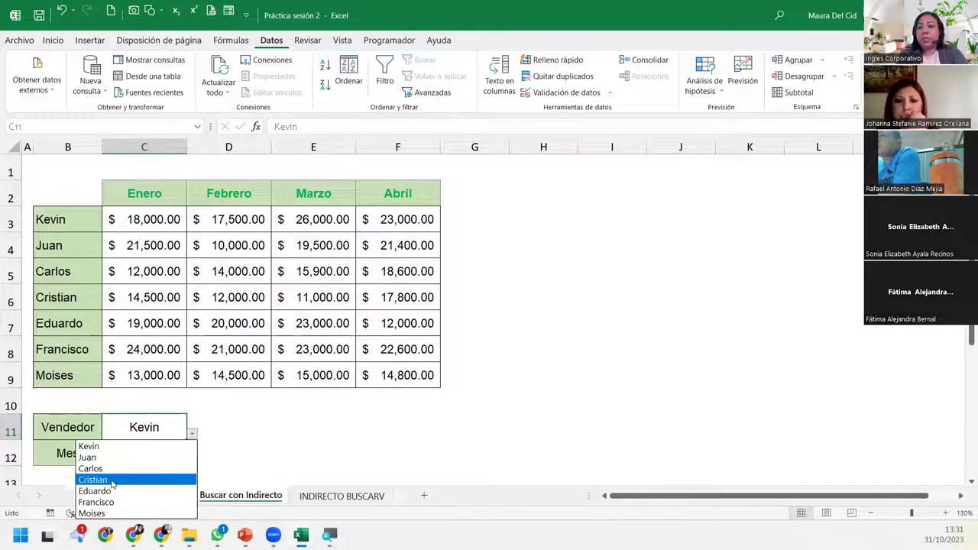
{"action": "left_click", "coordinate": [111, 480]}
{"action": "left_click", "coordinate": [181, 457]}
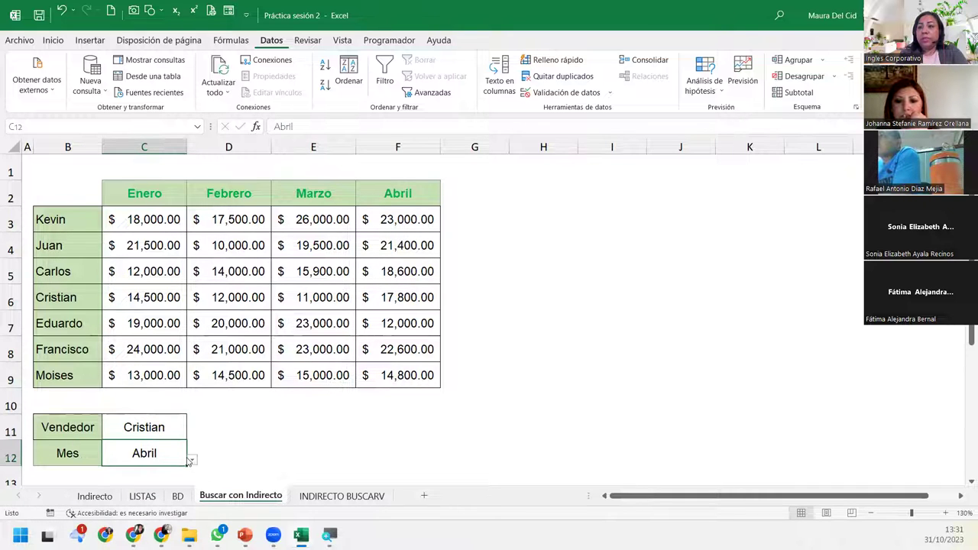
{"action": "left_click", "coordinate": [188, 460]}
{"action": "left_click", "coordinate": [99, 505]}
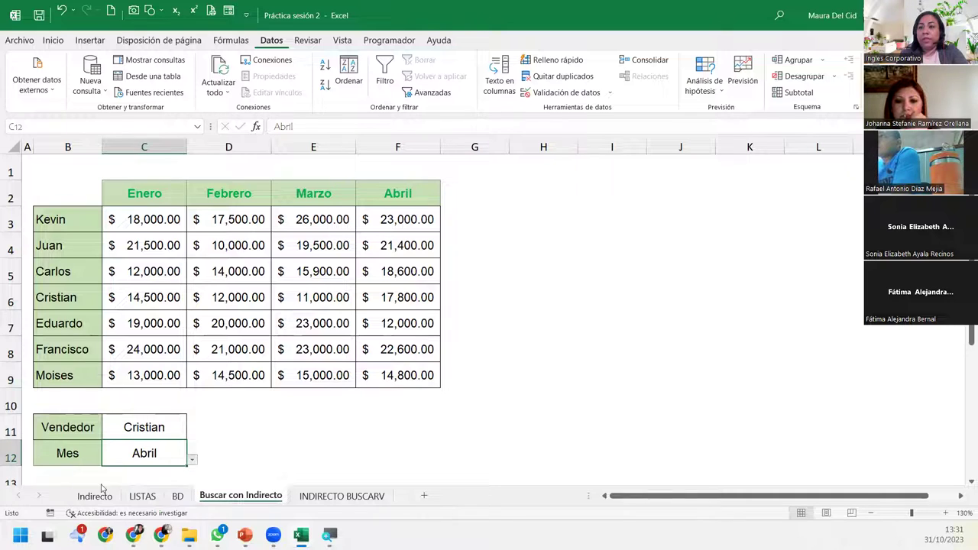
- Highlight Cristian's row and the Febrero column to show their $12,000 intersection
{"action": "left_click_drag", "start_coordinate": [114, 298], "coordinate": [405, 306]}
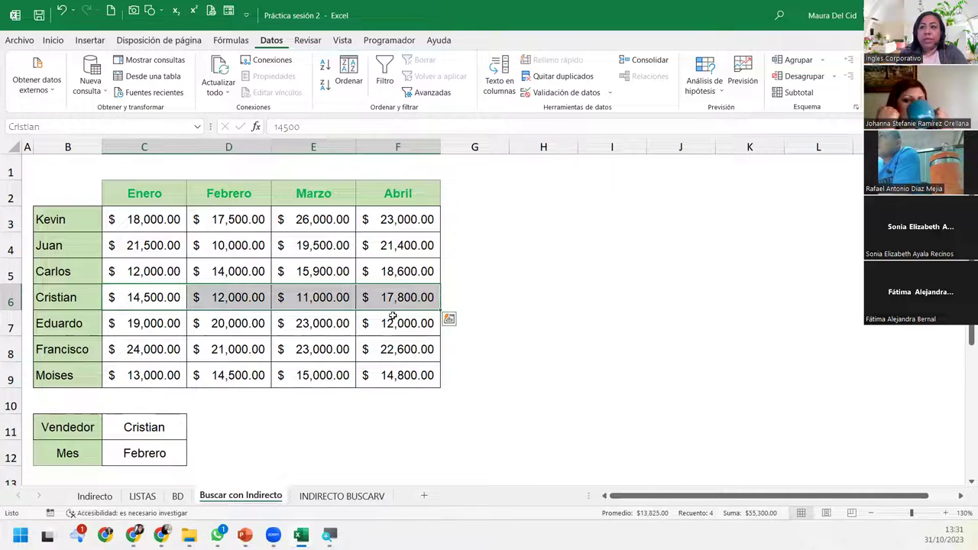
{"action": "left_click_drag", "start_coordinate": [208, 218], "coordinate": [228, 375], "text": "ctrl"}
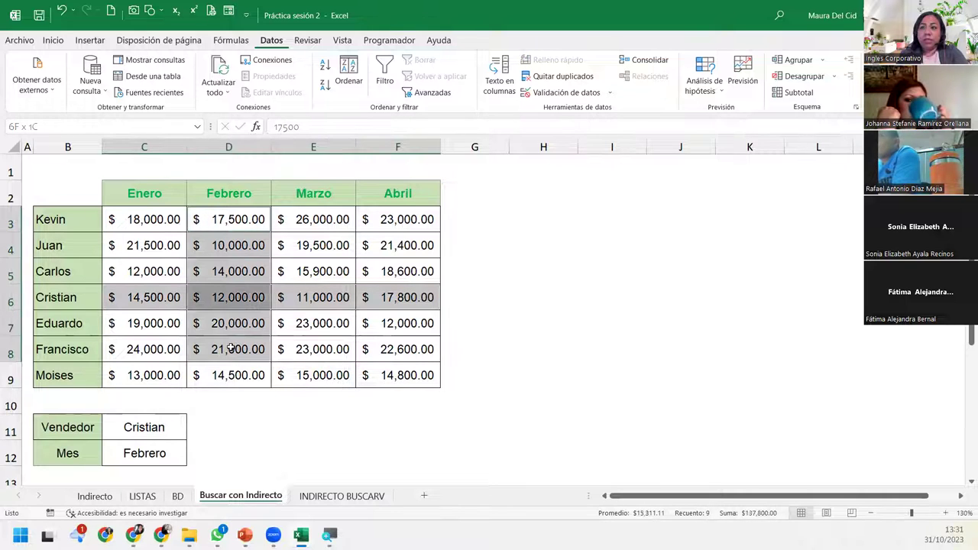
{"action": "left_click", "coordinate": [223, 299], "text": "ctrl"}
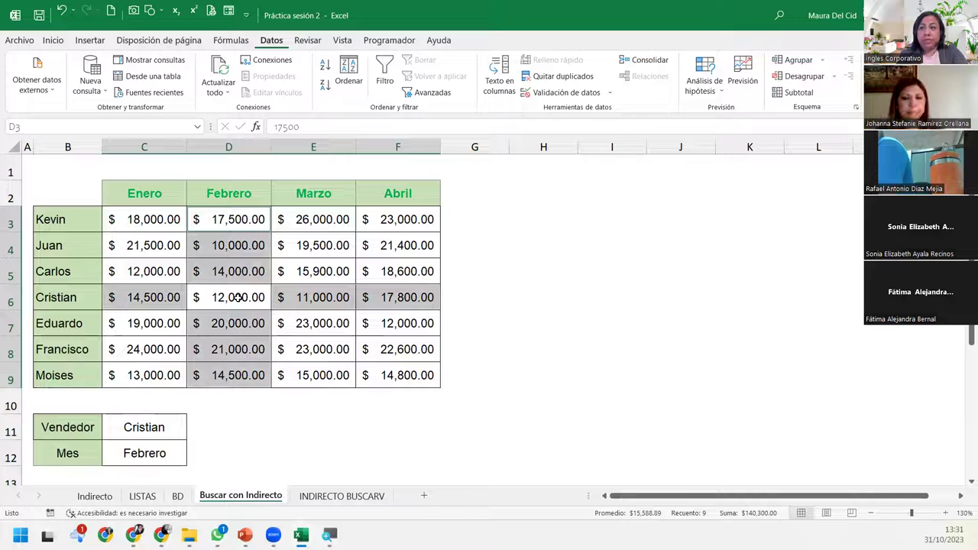
{"action": "scroll", "coordinate": [206, 458], "scroll_direction": "down", "scroll_amount": 2}
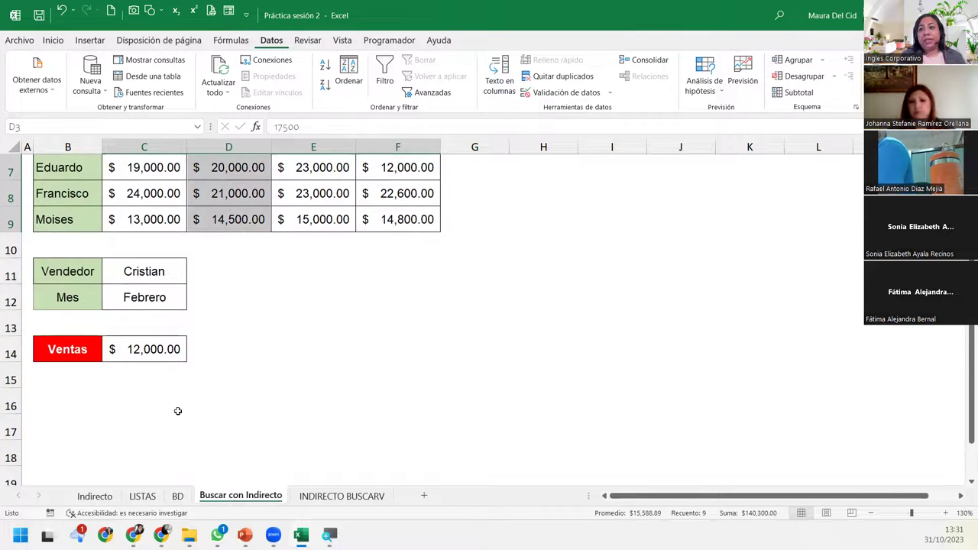
{"action": "scroll", "coordinate": [182, 409], "scroll_direction": "up", "scroll_amount": 1}
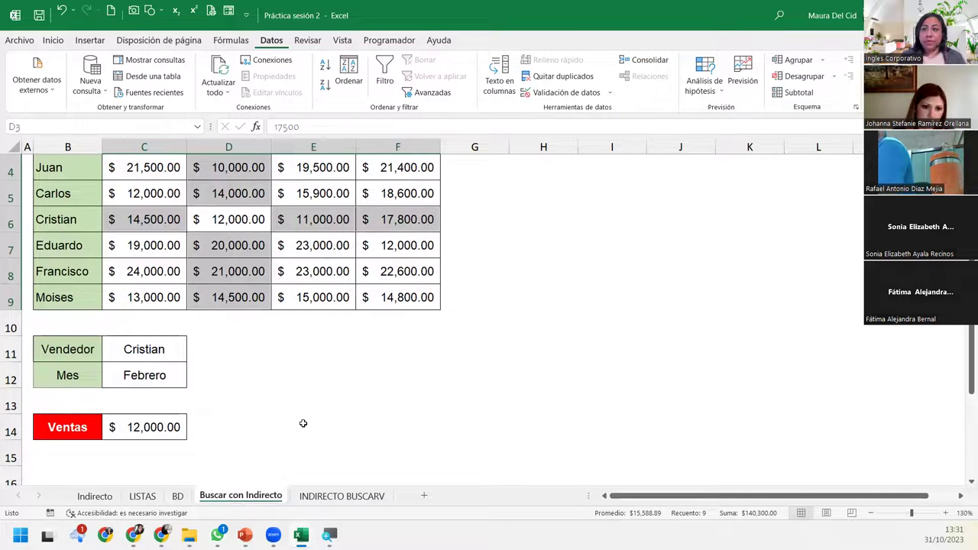
{"action": "scroll", "coordinate": [302, 424], "scroll_direction": "up", "scroll_amount": 1}
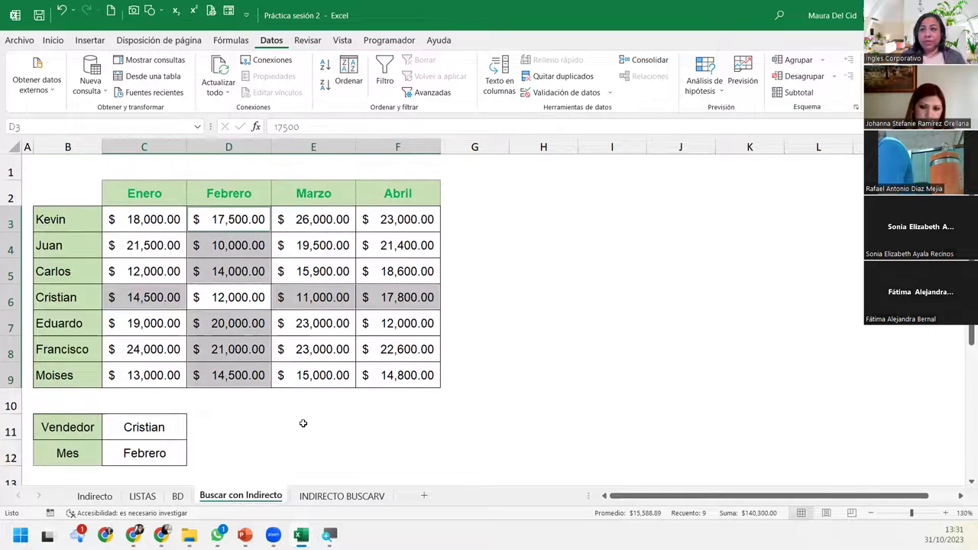
{"action": "left_click", "coordinate": [172, 216]}
- Bring the workbook back into focus and go to the LISTAS sheet
{"action": "scroll", "coordinate": [240, 266], "scroll_direction": "down", "scroll_amount": 3}
{"action": "scroll", "coordinate": [240, 267], "scroll_direction": "up", "scroll_amount": 3}
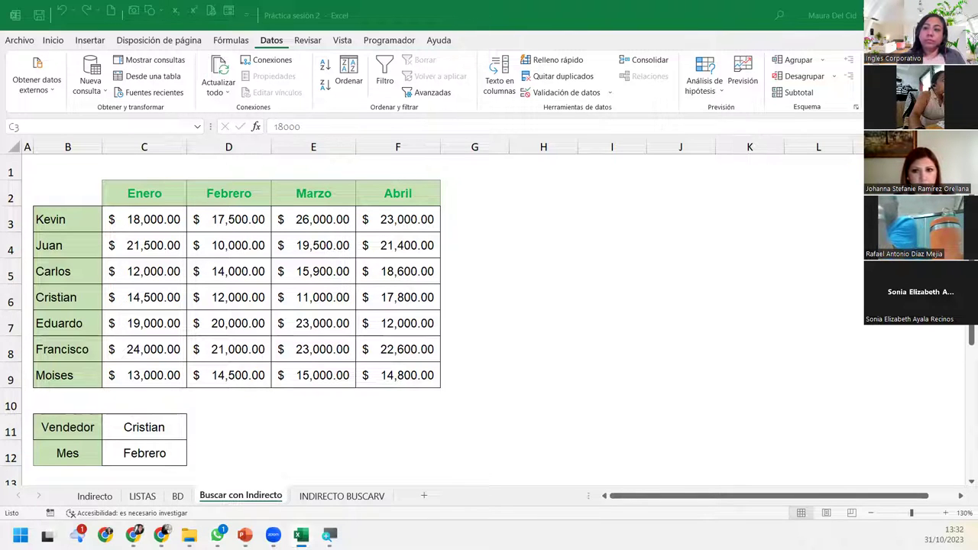
{"action": "left_click", "coordinate": [134, 508]}
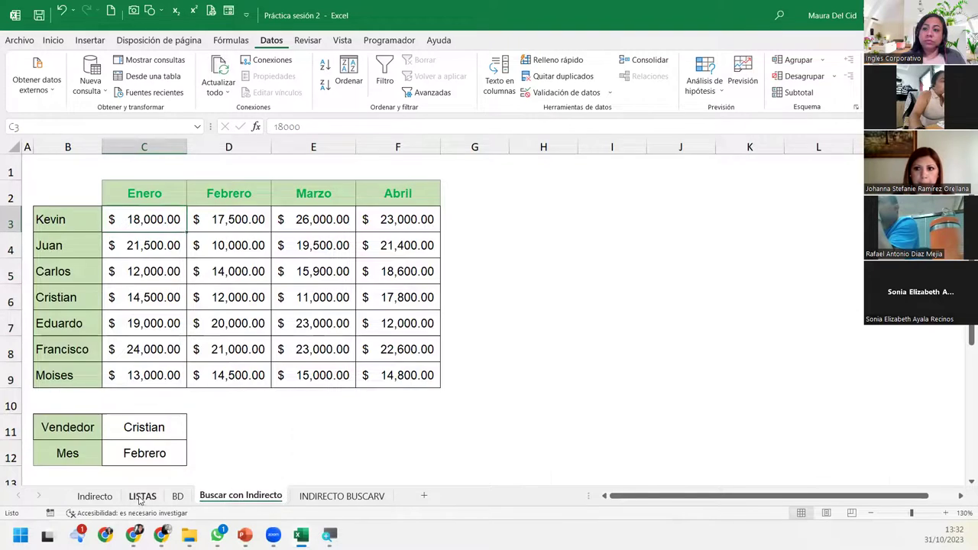
{"action": "left_click", "coordinate": [141, 497]}
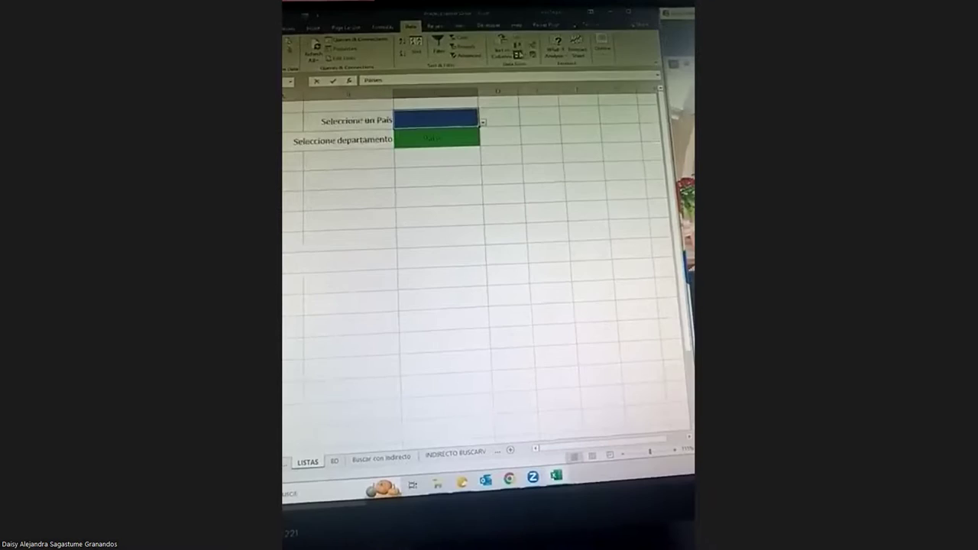
- Change the validation list source from =$A$2 to =ini and dismiss the missing-range warning
{"action": "left_click", "coordinate": [518, 55]}
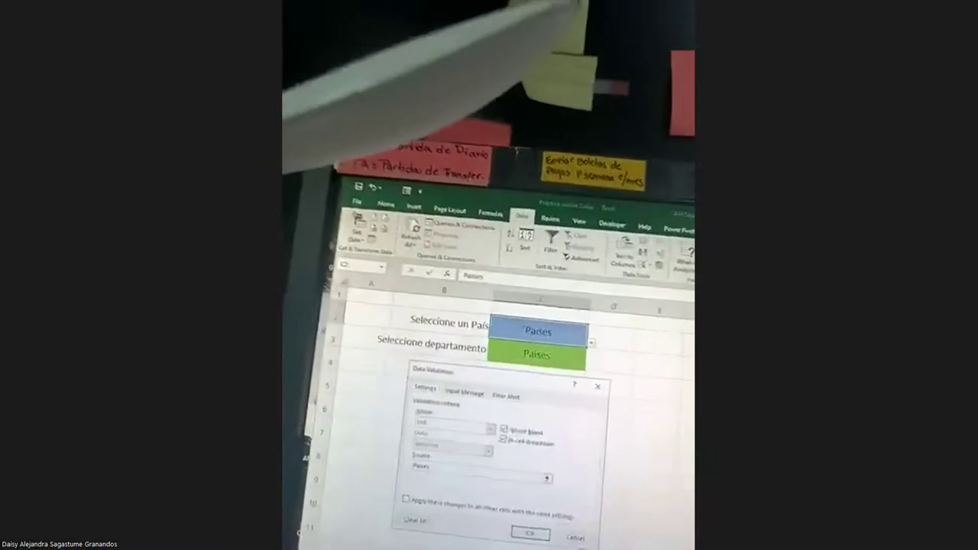
{"action": "type", "text": "=$A$2"}
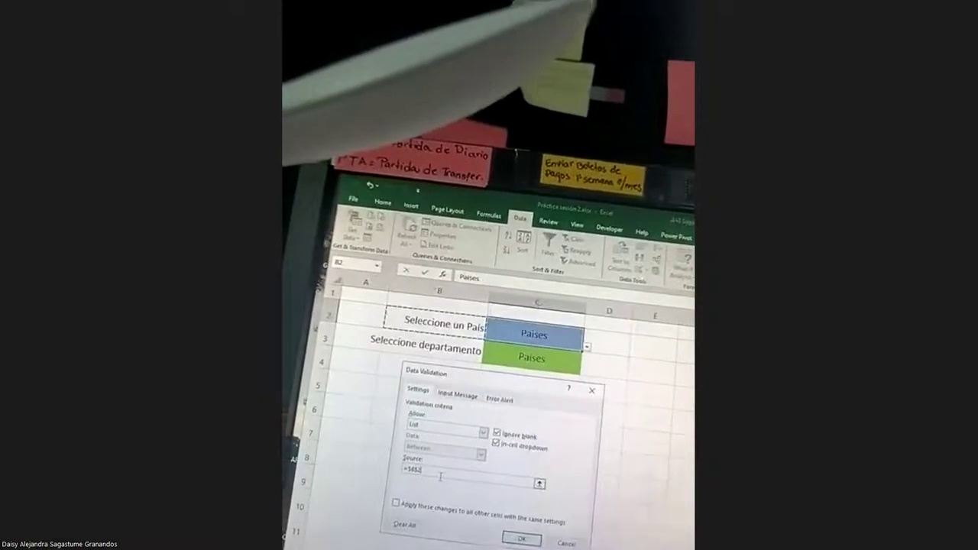
{"action": "key", "text": "BackSpace"}
{"action": "key", "text": "BackSpace"}
{"action": "key", "text": "BackSpace"}
{"action": "key", "text": "BackSpace"}
{"action": "key", "text": "BackSpace"}
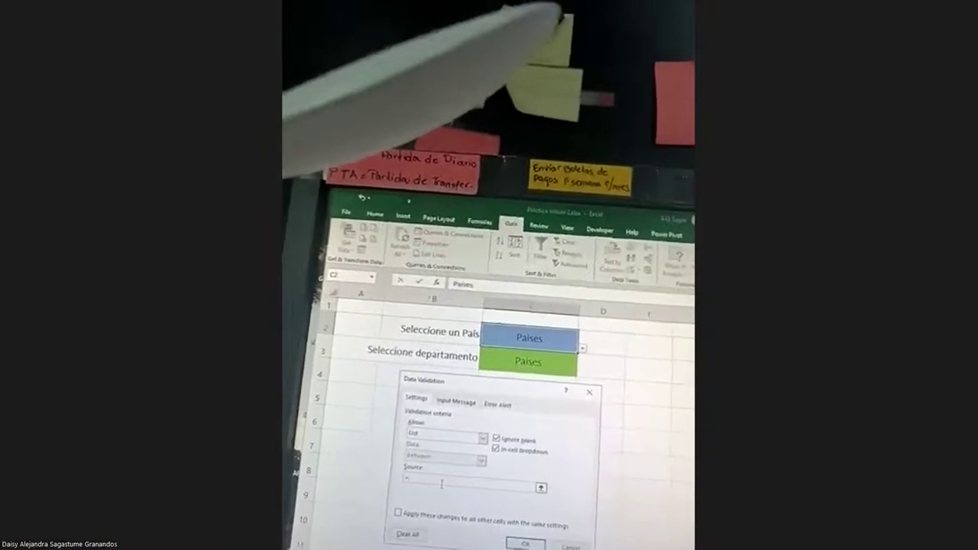
{"action": "type", "text": "=ini"}
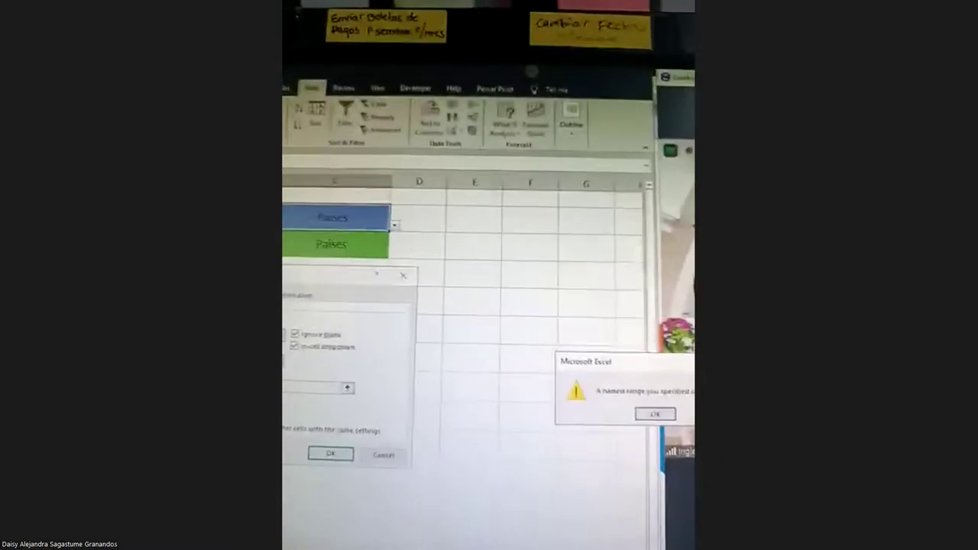
{"action": "key", "text": "Return"}
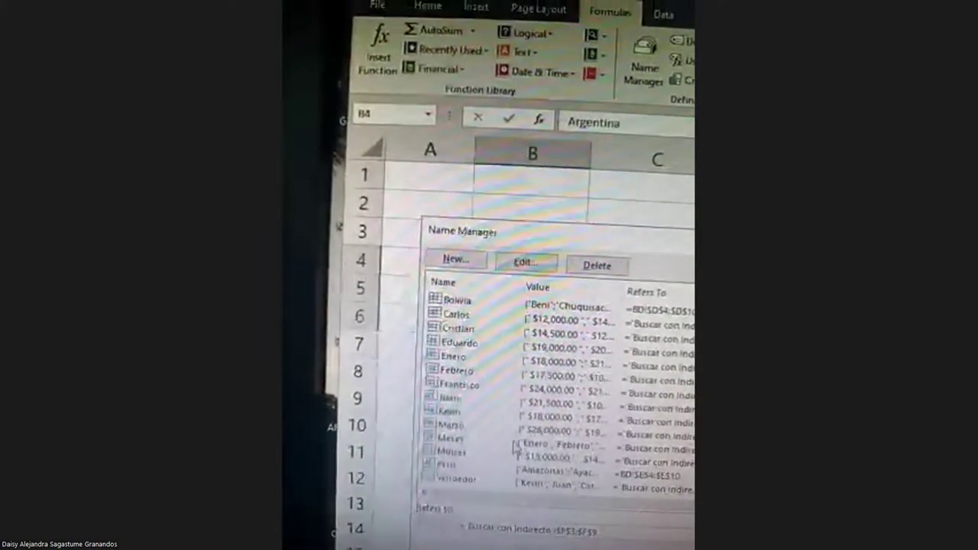
- Define the name PAISES for BD!$B$4:$B$6, then return to the LISTAS sheet
{"action": "scroll", "coordinate": [514, 447], "scroll_direction": "up", "scroll_amount": 1}
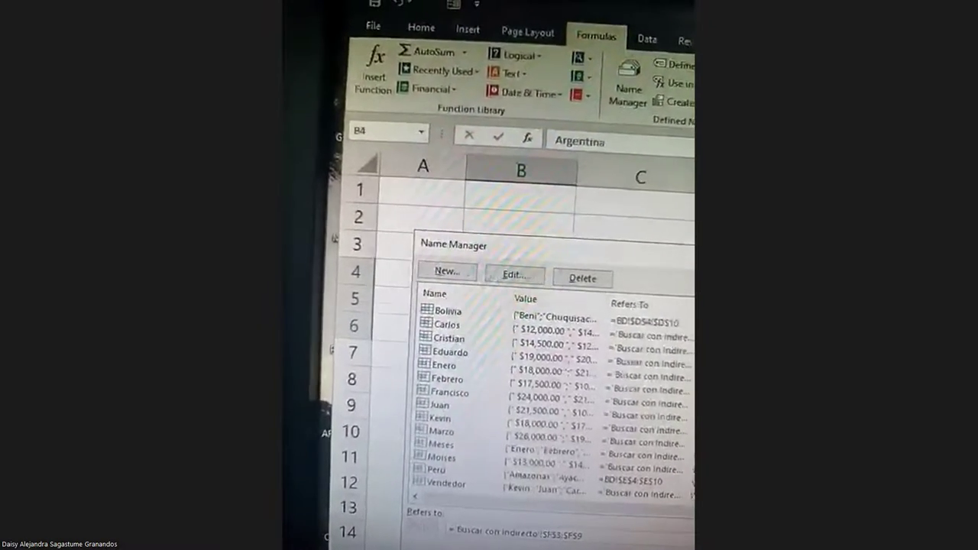
{"action": "key", "text": "Escape"}
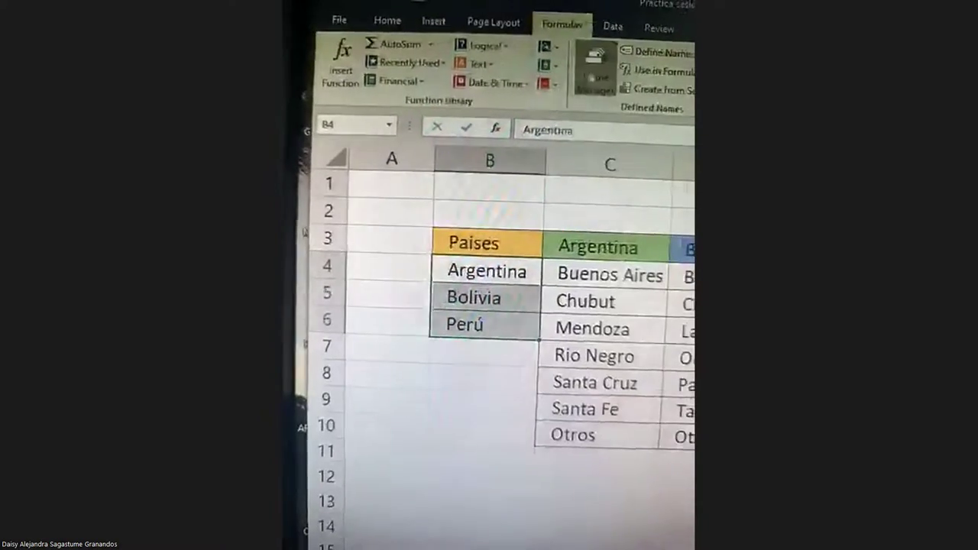
{"action": "left_click", "coordinate": [621, 83]}
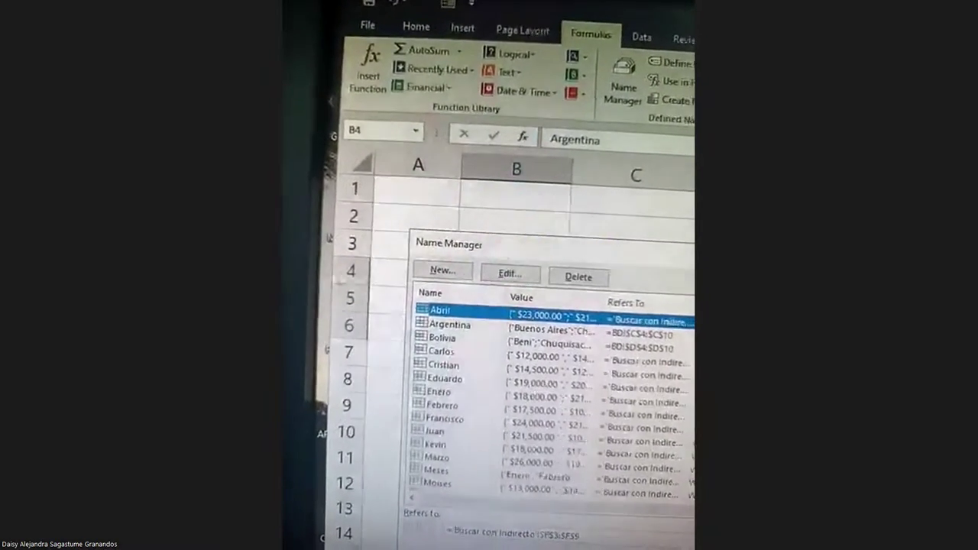
{"action": "key", "text": "Escape"}
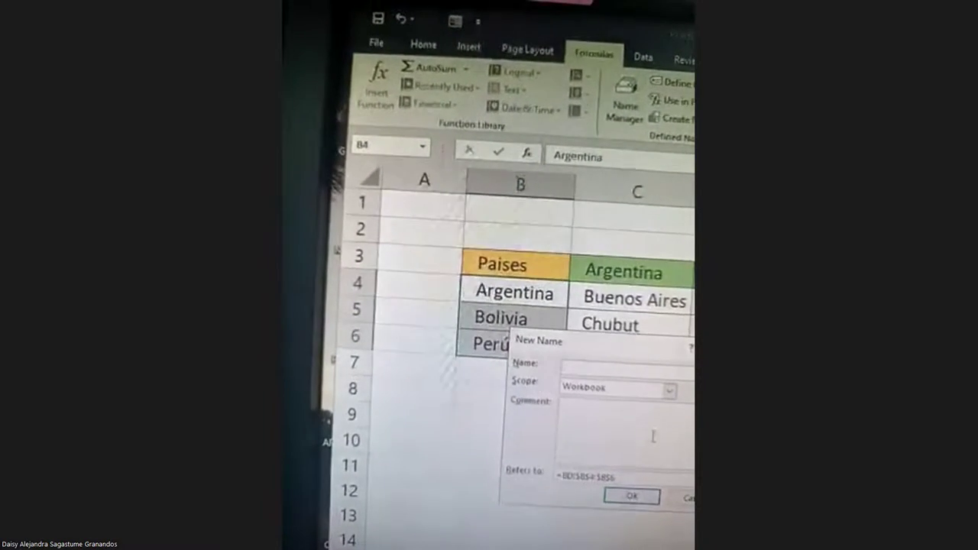
{"action": "type", "text": "P"}
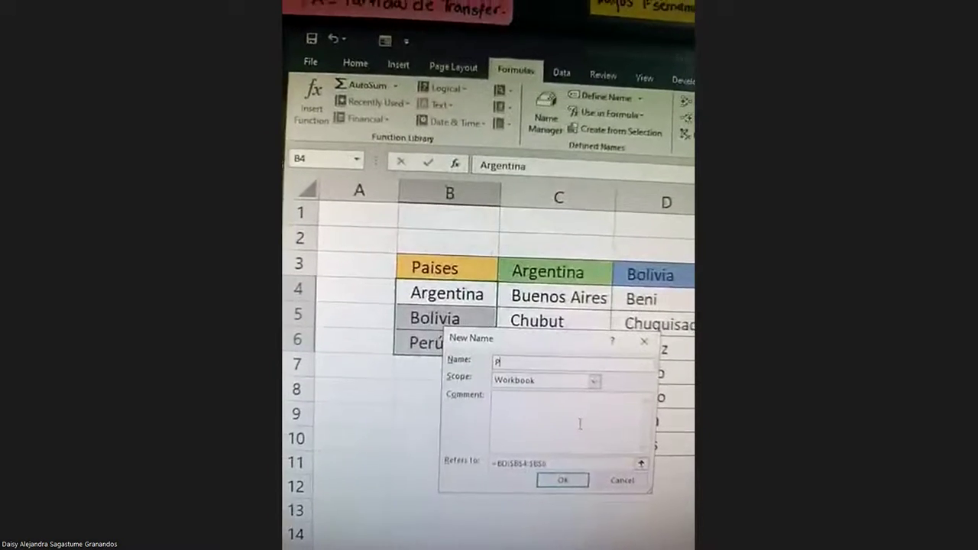
{"action": "type", "text": "AISES"}
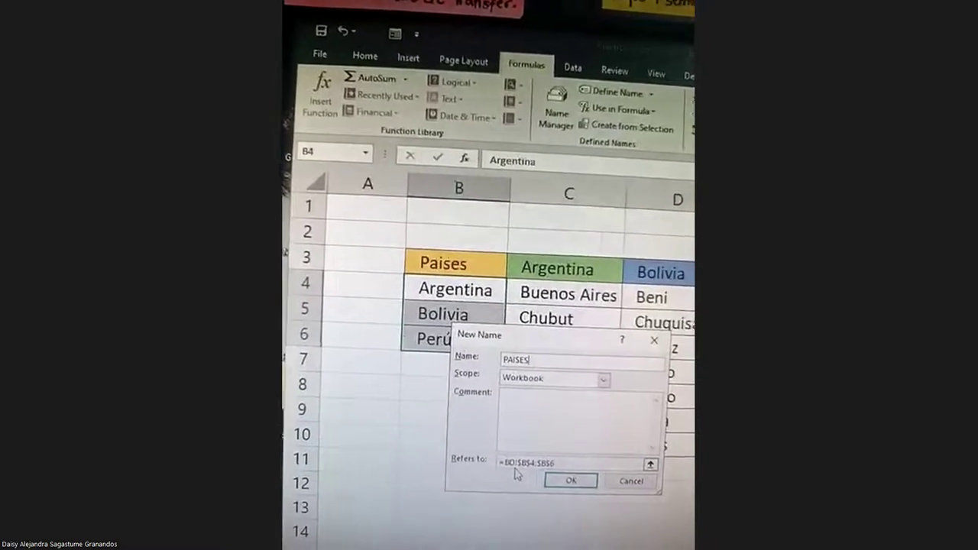
{"action": "left_click", "coordinate": [569, 485]}
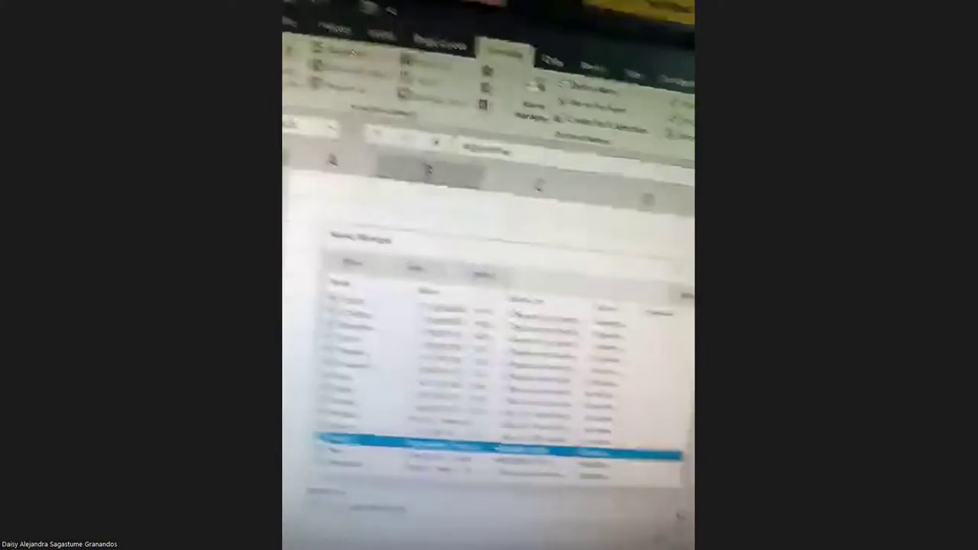
{"action": "left_click", "coordinate": [574, 492]}
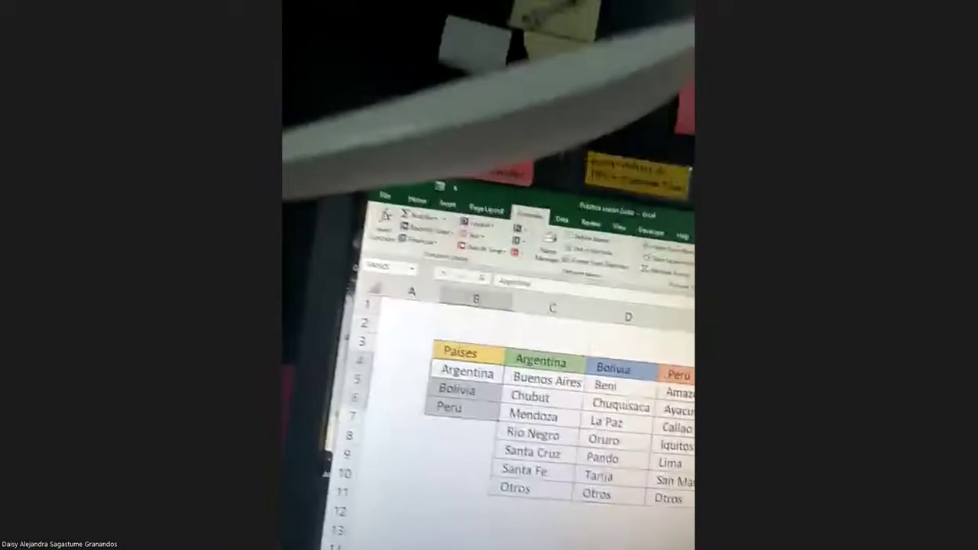
{"action": "key", "text": "ctrl+Page_Up"}
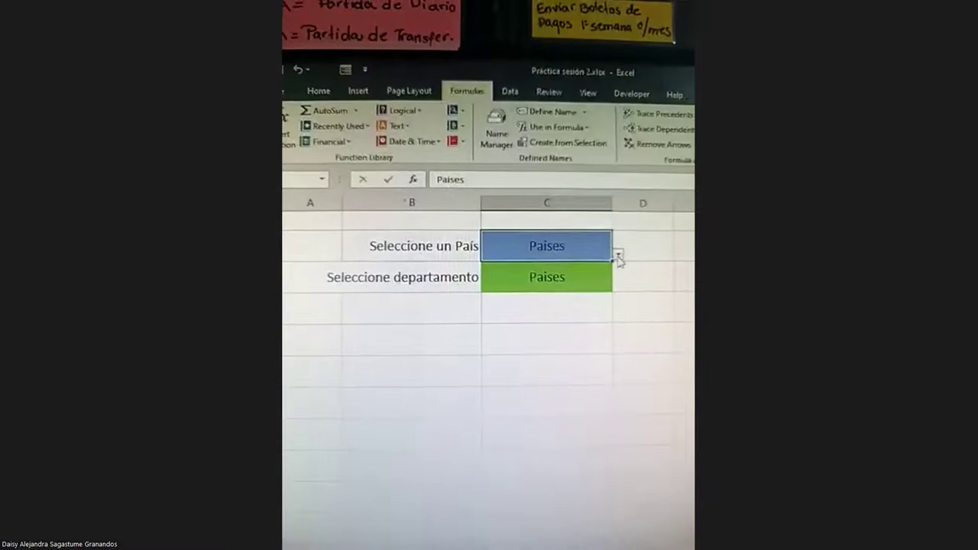
- Change the country list source in C2 to =Paises
{"action": "left_click", "coordinate": [580, 269]}
{"action": "left_click", "coordinate": [649, 273]}
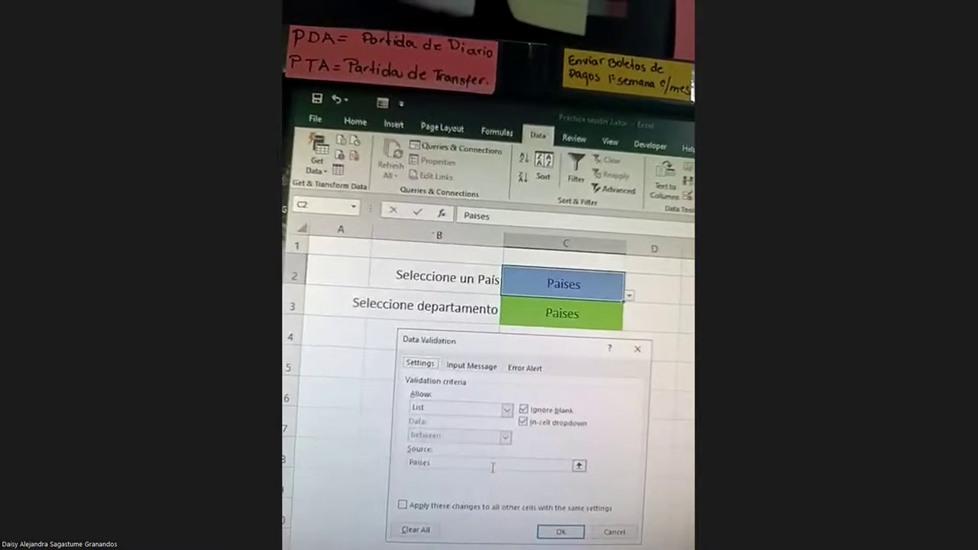
{"action": "left_click", "coordinate": [493, 468]}
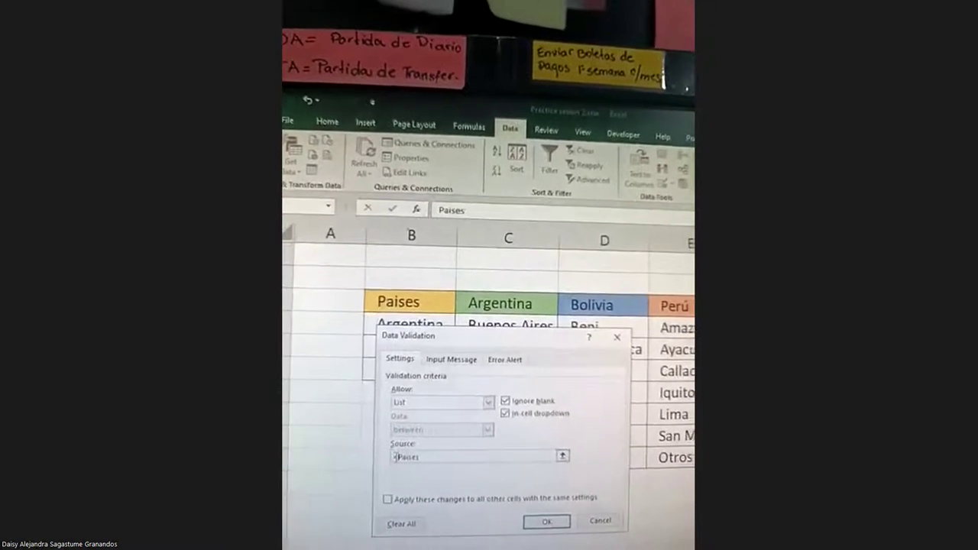
{"action": "type", "text": "="}
{"action": "left_click", "coordinate": [549, 521]}
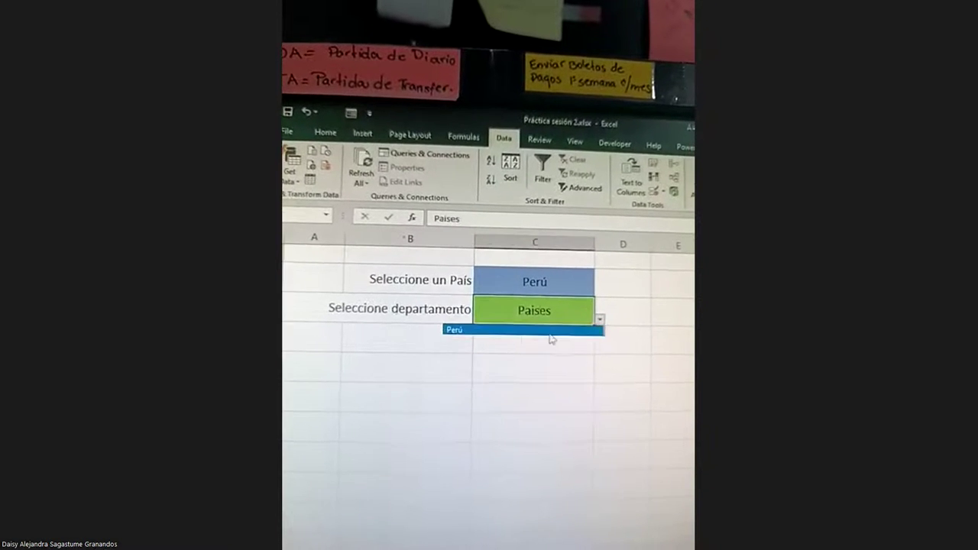
- Set the department list source in C3 to =INDIRECT($C$2)
{"action": "left_click", "coordinate": [650, 198]}
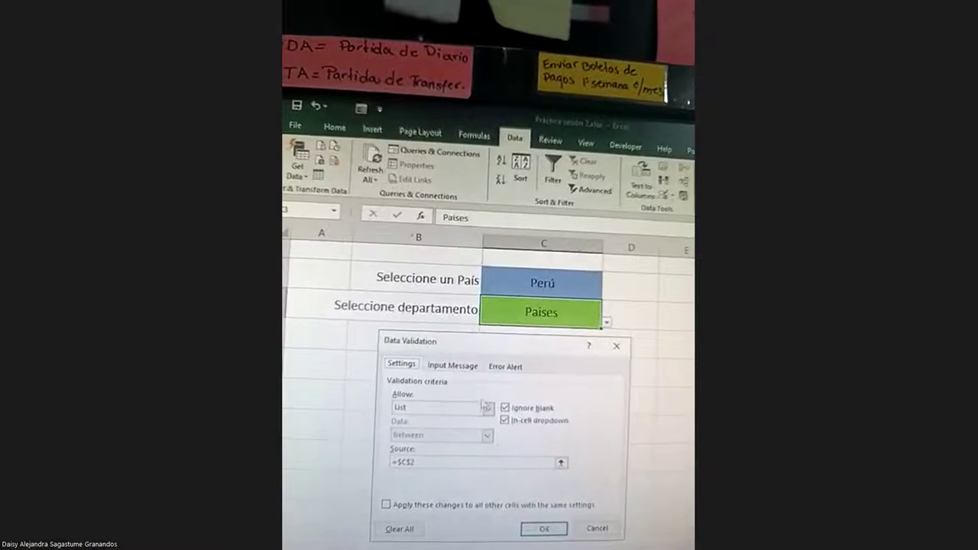
{"action": "left_click", "coordinate": [520, 464]}
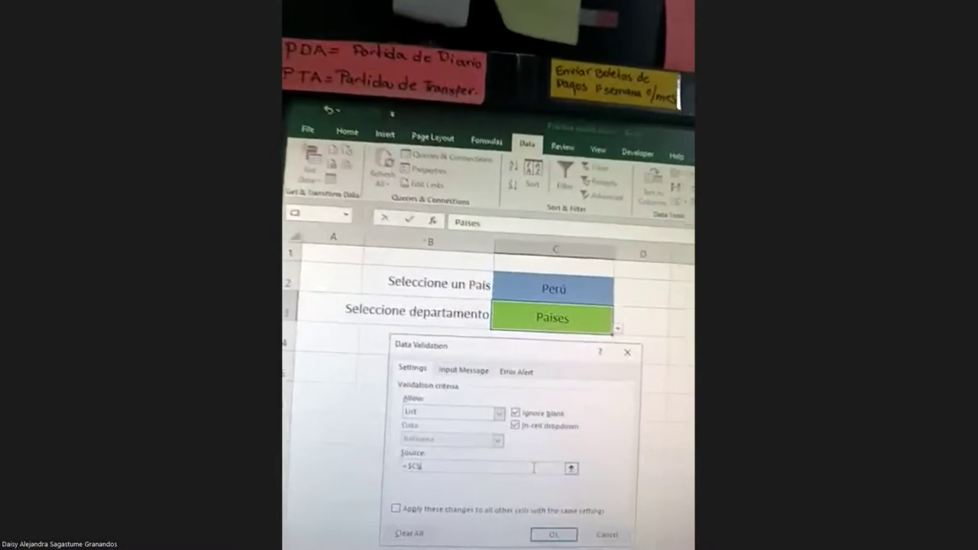
{"action": "key", "text": "BackSpace"}
{"action": "key", "text": "BackSpace"}
{"action": "key", "text": "BackSpace"}
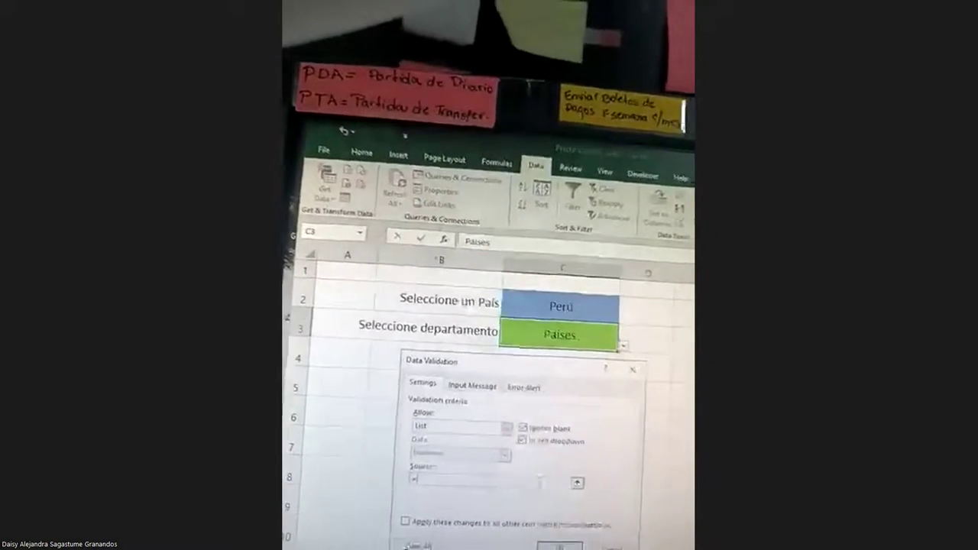
{"action": "type", "text": "INDIRECT($C$2"}
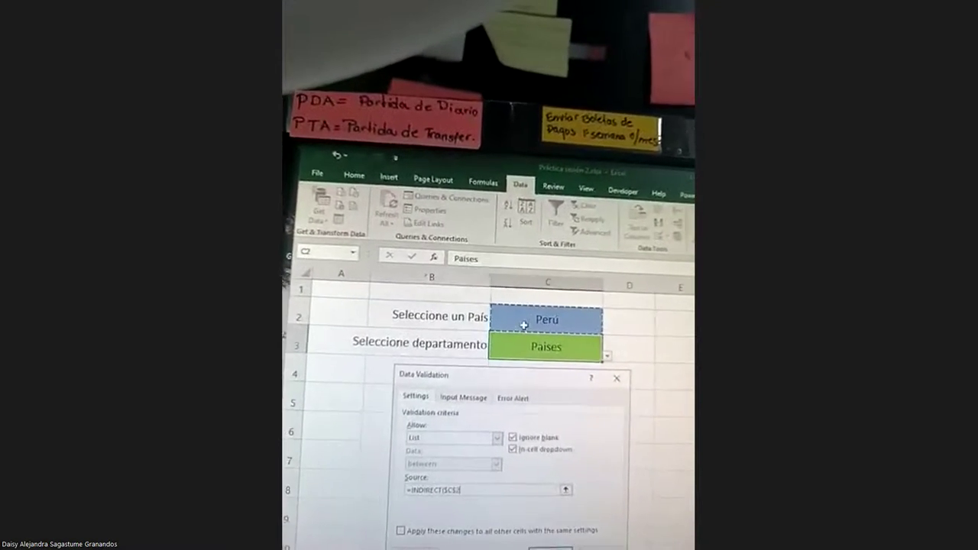
{"action": "left_click", "coordinate": [520, 327]}
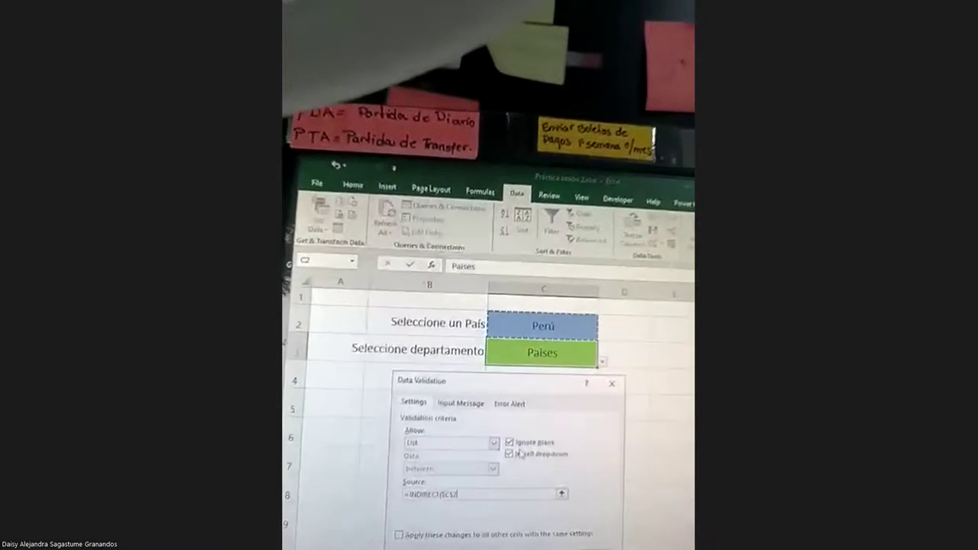
{"action": "type", "text": ")"}
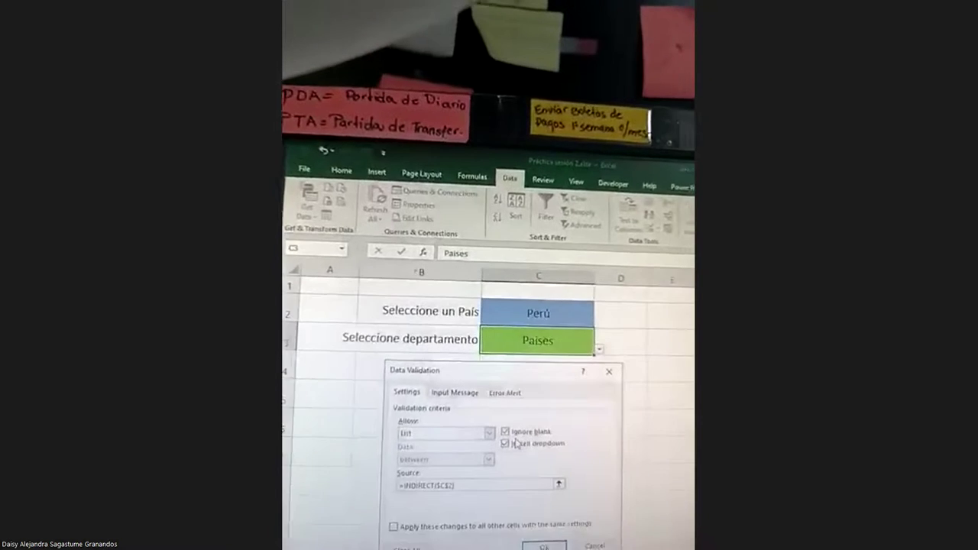
{"action": "left_click", "coordinate": [534, 547]}
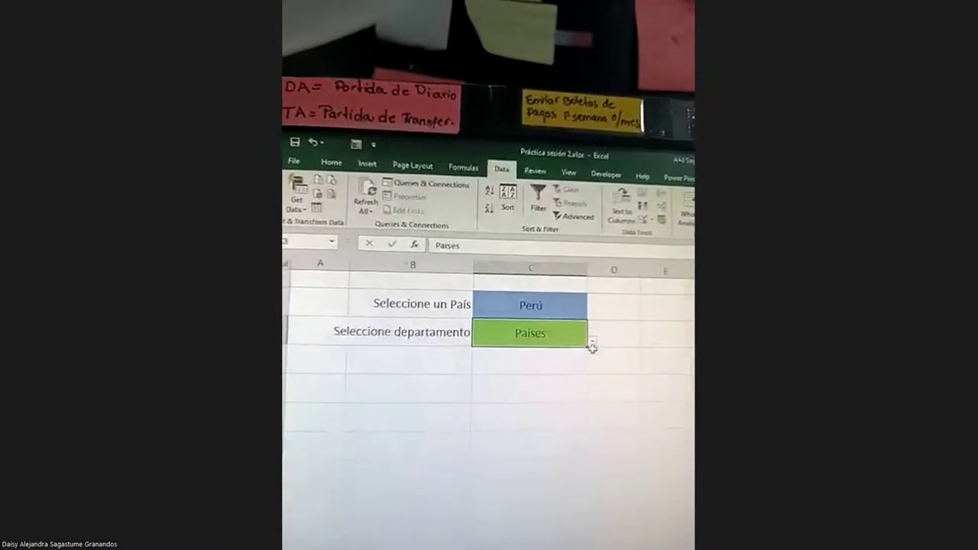
- Choose a Peruvian department in C3 from the Perú-based dropdown list
{"action": "left_click", "coordinate": [556, 362]}
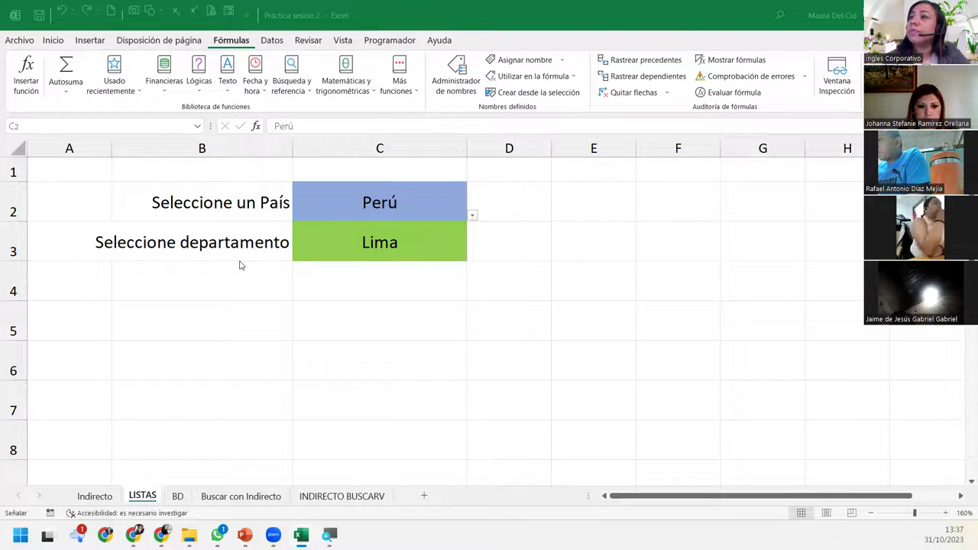
- Go to the INDIRECTO BUSCARV sheet with the Norte, Sur and Base de datos tables
{"action": "left_click", "coordinate": [348, 497]}
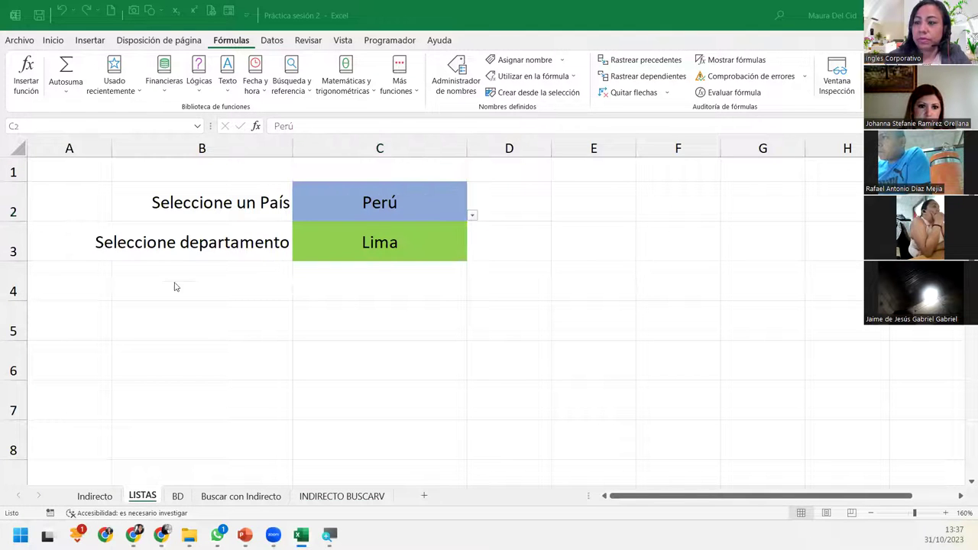
{"action": "left_click", "coordinate": [356, 496]}
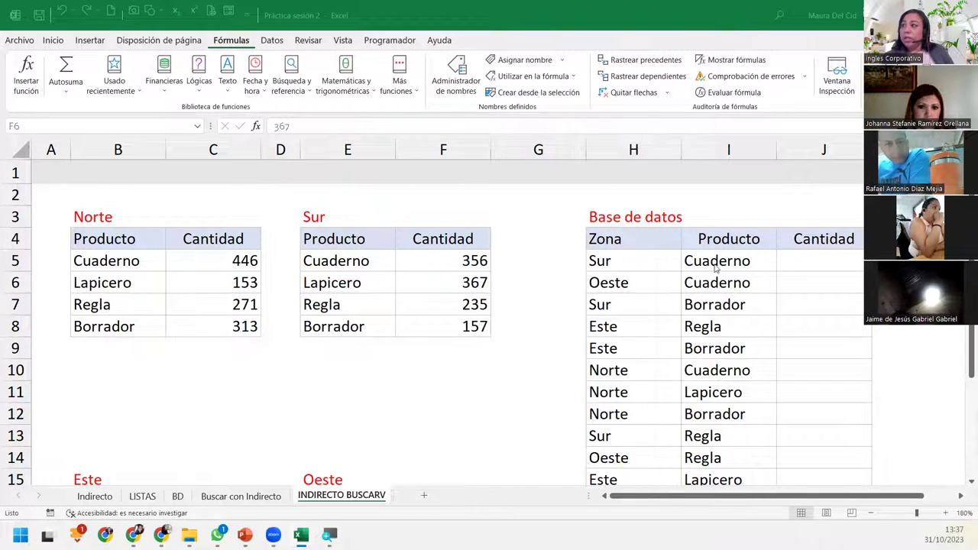
- Start a BUSCARV formula in J5 with I5 as the lookup value
{"action": "left_click", "coordinate": [808, 261]}
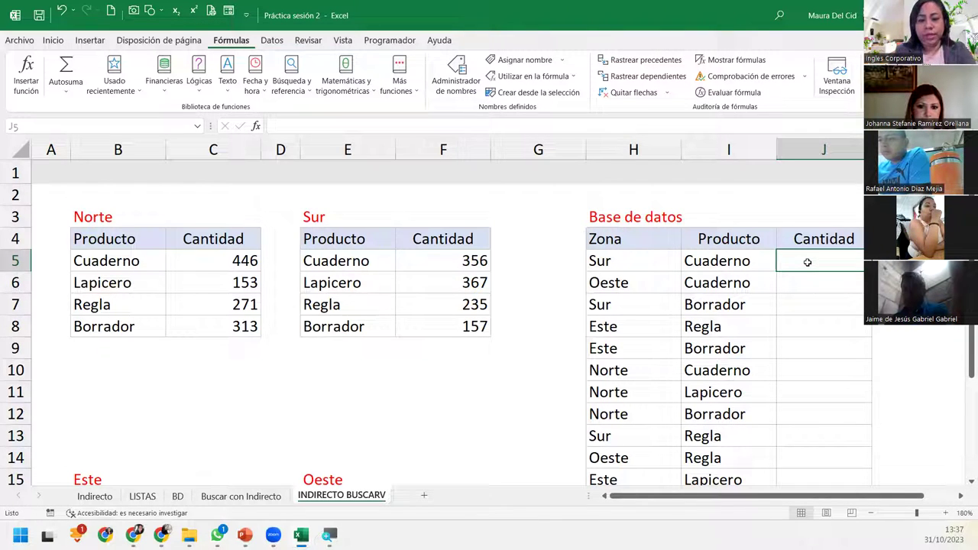
{"action": "type", "text": "="}
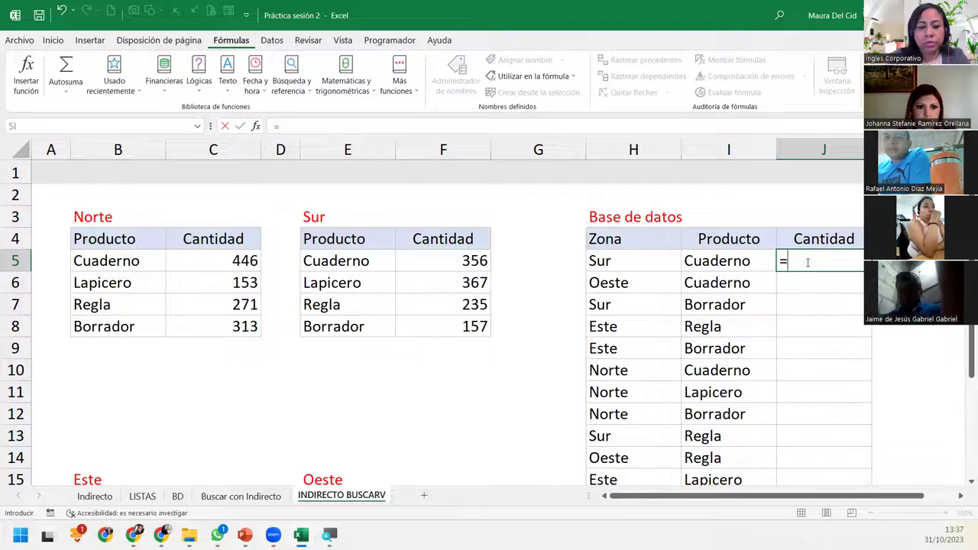
{"action": "type", "text": "bus"}
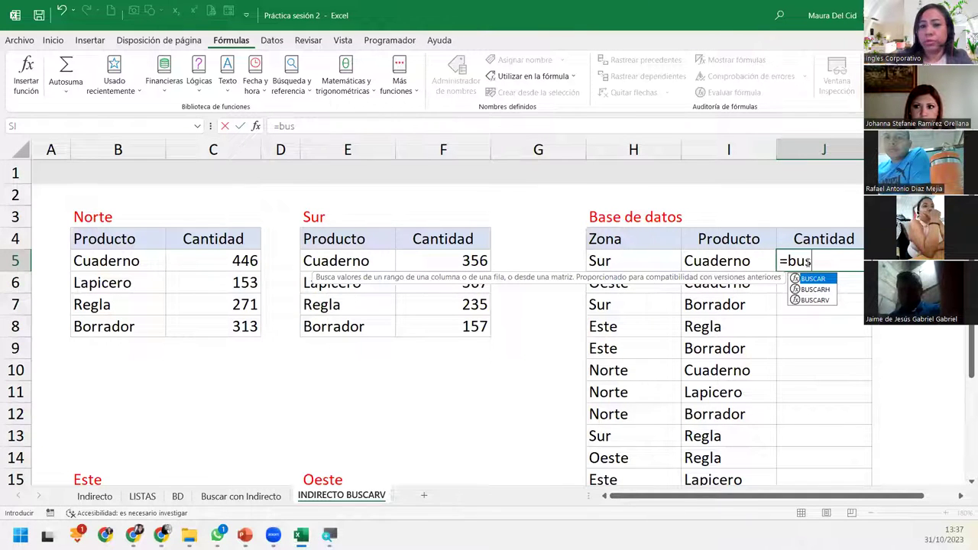
{"action": "key", "text": "Down"}
{"action": "key", "text": "Down"}
{"action": "key", "text": "Tab"}
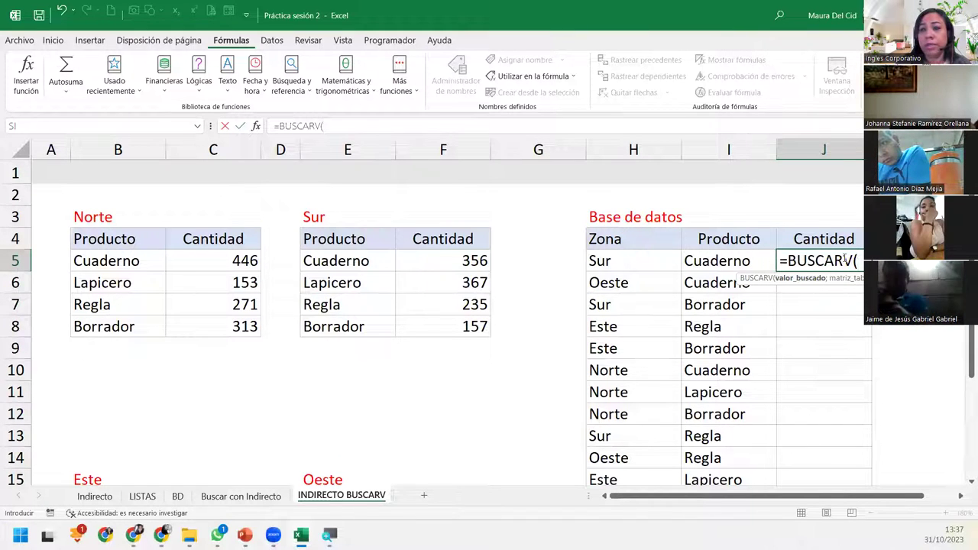
{"action": "left_click", "coordinate": [726, 262]}
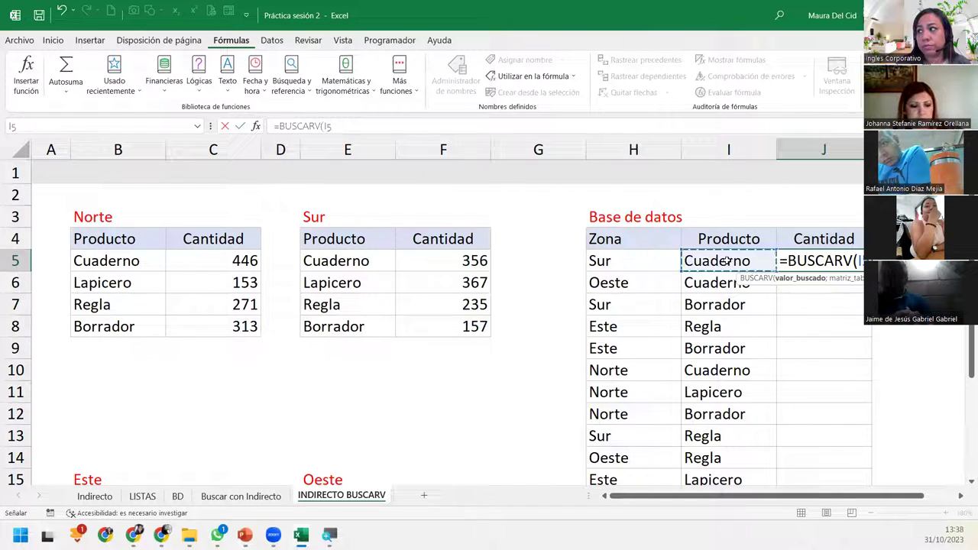
{"action": "type", "text": ";"}
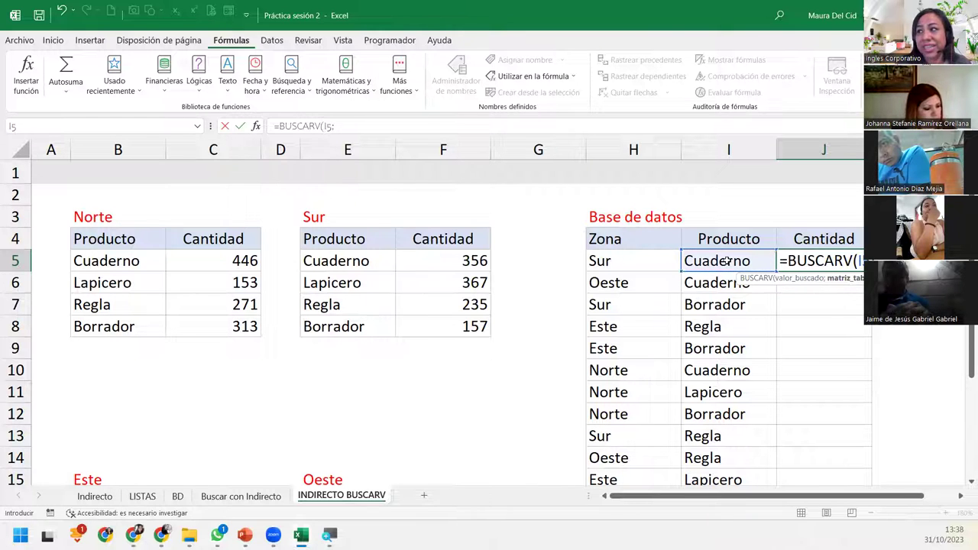
- Complete it as =BUSCARV(I5;E4:F8;2;0) with exact match, returning 356
{"action": "left_click_drag", "start_coordinate": [375, 241], "coordinate": [467, 325]}
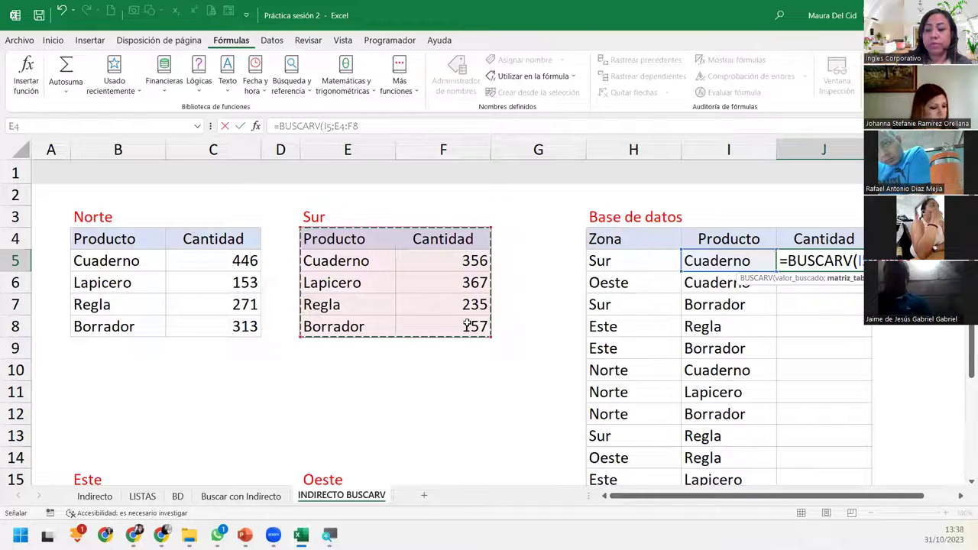
{"action": "type", "text": ";2"}
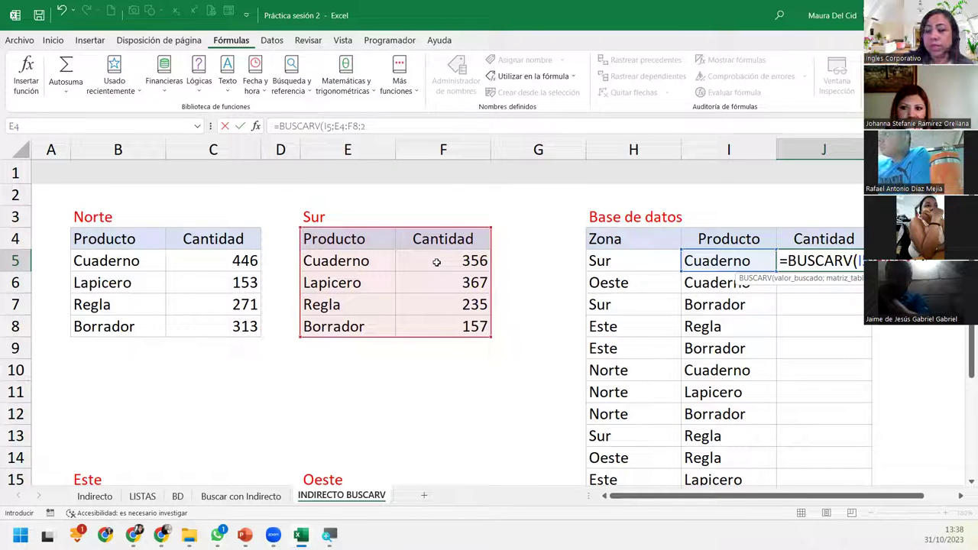
{"action": "type", "text": ";"}
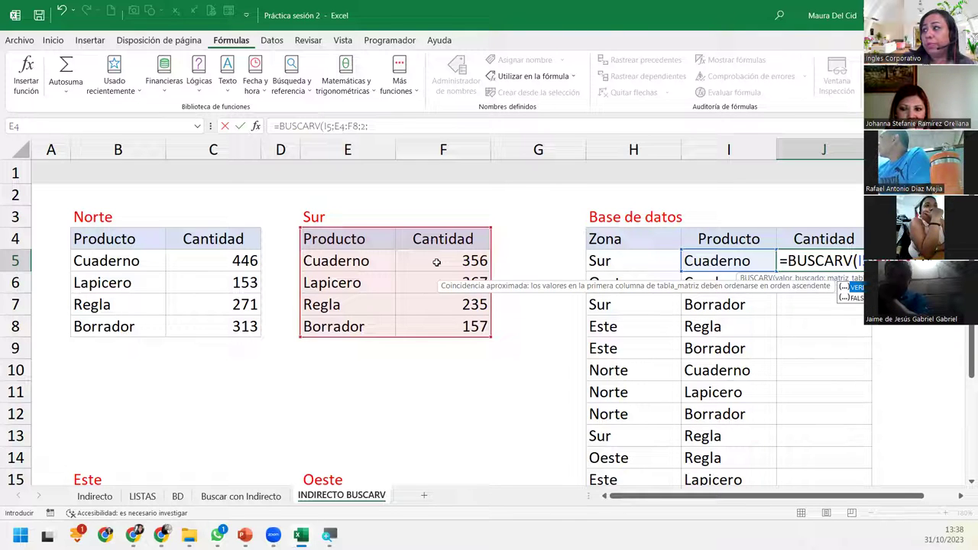
{"action": "key", "text": "Down"}
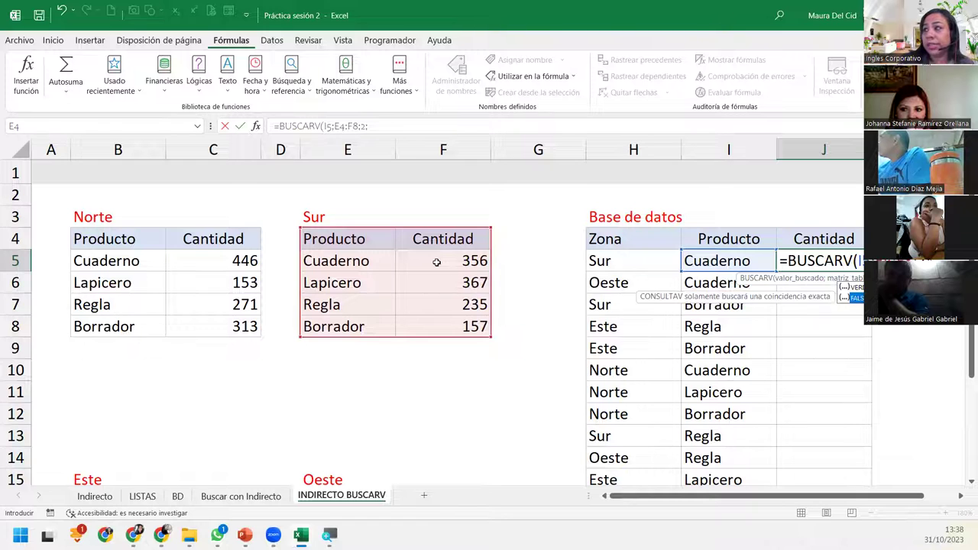
{"action": "type", "text": "0"}
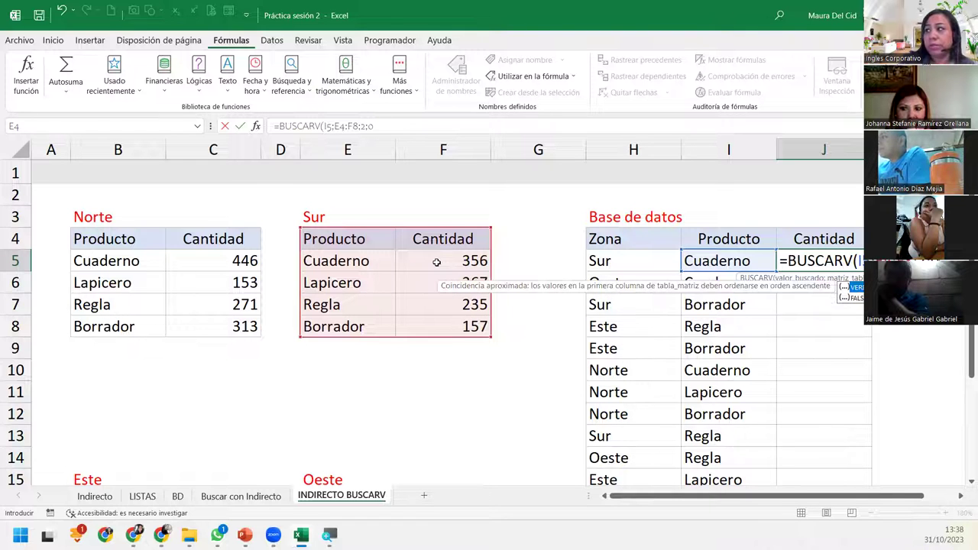
{"action": "type", "text": ")"}
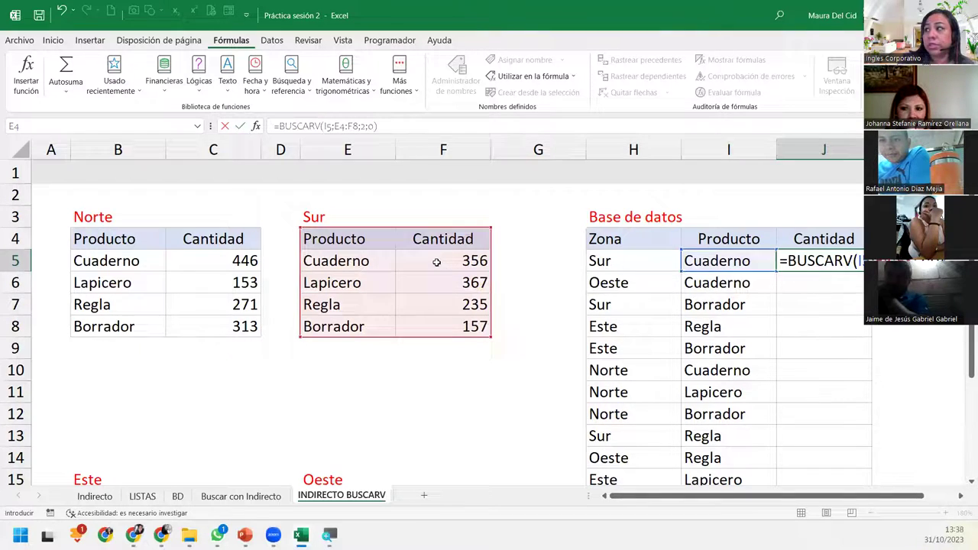
{"action": "key", "text": "Return"}
{"action": "left_click", "coordinate": [785, 255]}
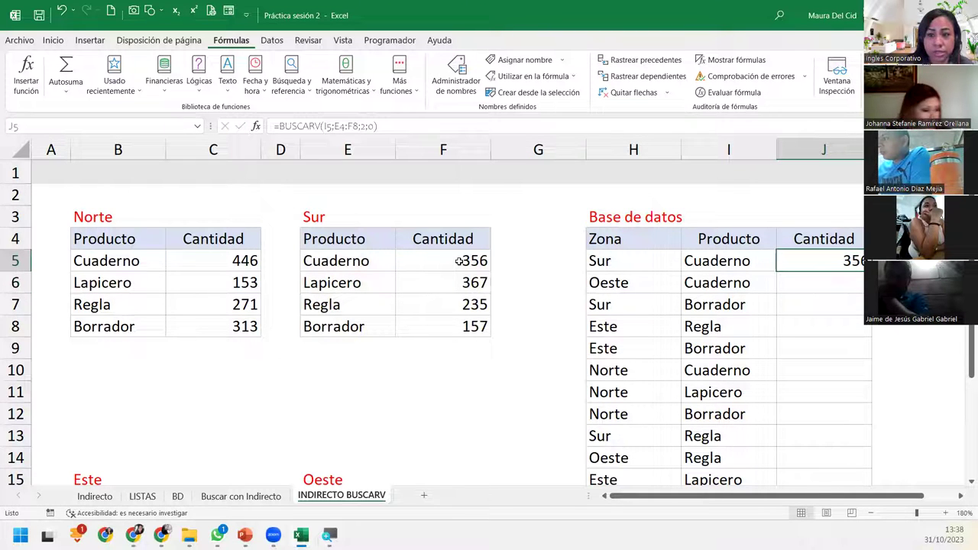
- Delete the BUSCARV formula from Cantidad cell J5
{"action": "left_click", "coordinate": [814, 283]}
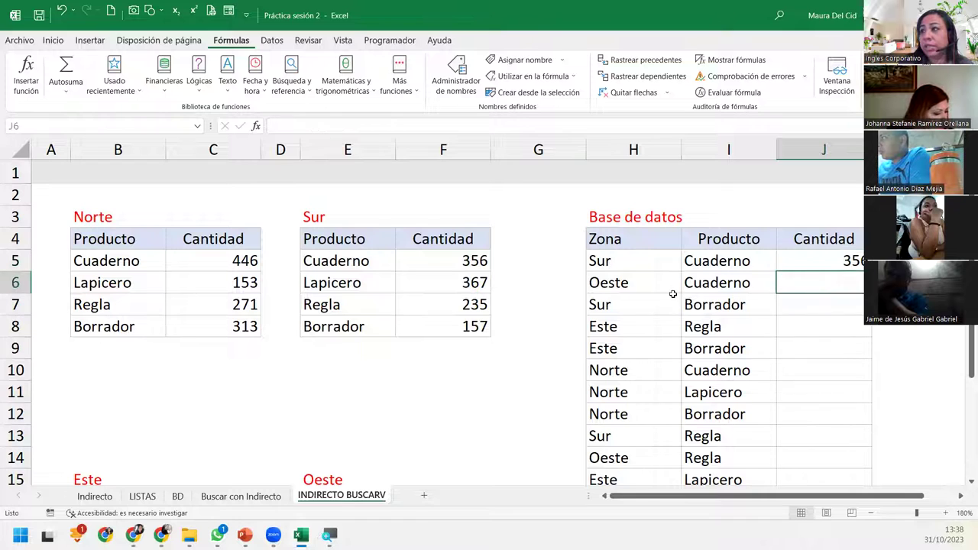
{"action": "scroll", "coordinate": [627, 310], "scroll_direction": "down", "scroll_amount": 2}
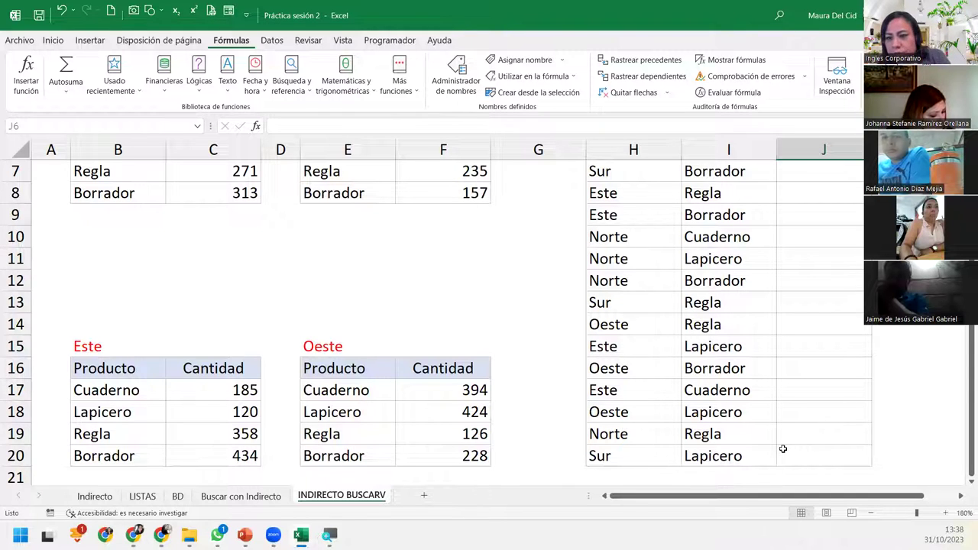
{"action": "scroll", "coordinate": [760, 458], "scroll_direction": "up", "scroll_amount": 2}
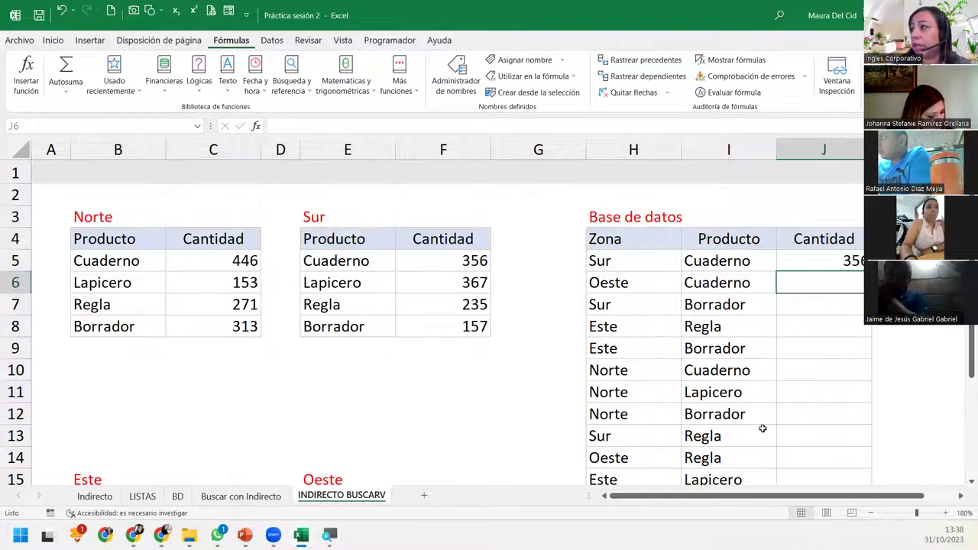
{"action": "left_click", "coordinate": [833, 260]}
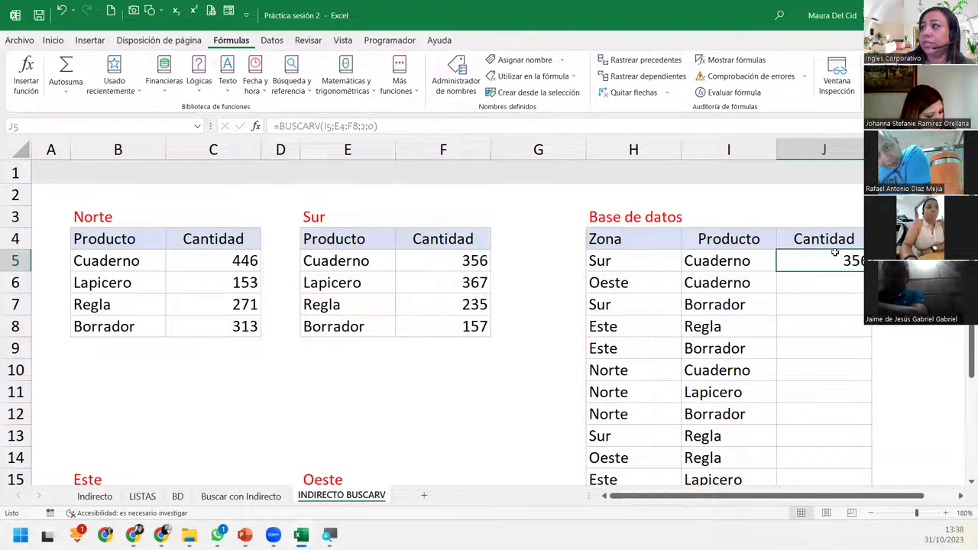
{"action": "key", "text": "Delete"}
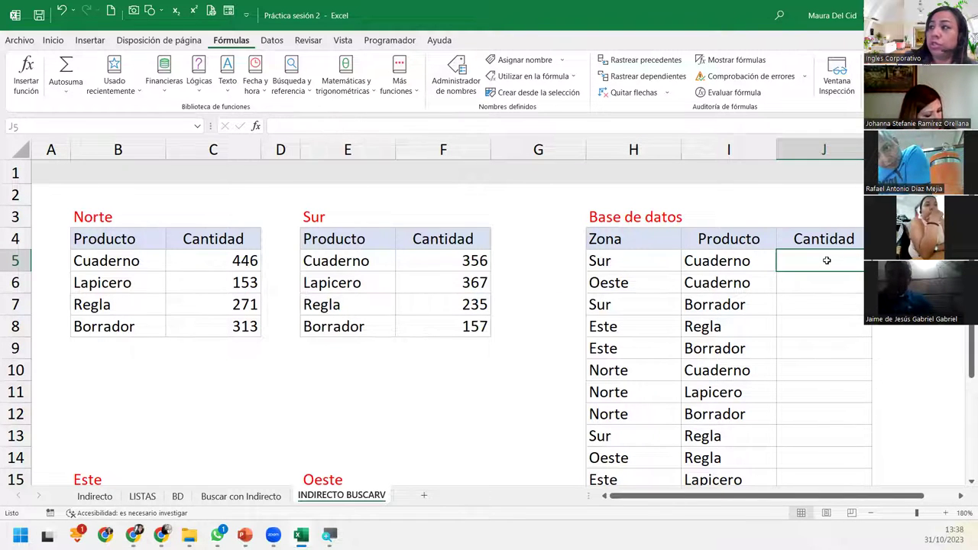
- Go through the zone names in column H, ending on Sur in H5
{"action": "left_click", "coordinate": [649, 260]}
{"action": "left_click", "coordinate": [633, 281]}
{"action": "left_click", "coordinate": [625, 326]}
{"action": "left_click", "coordinate": [613, 371]}
{"action": "left_click", "coordinate": [621, 400]}
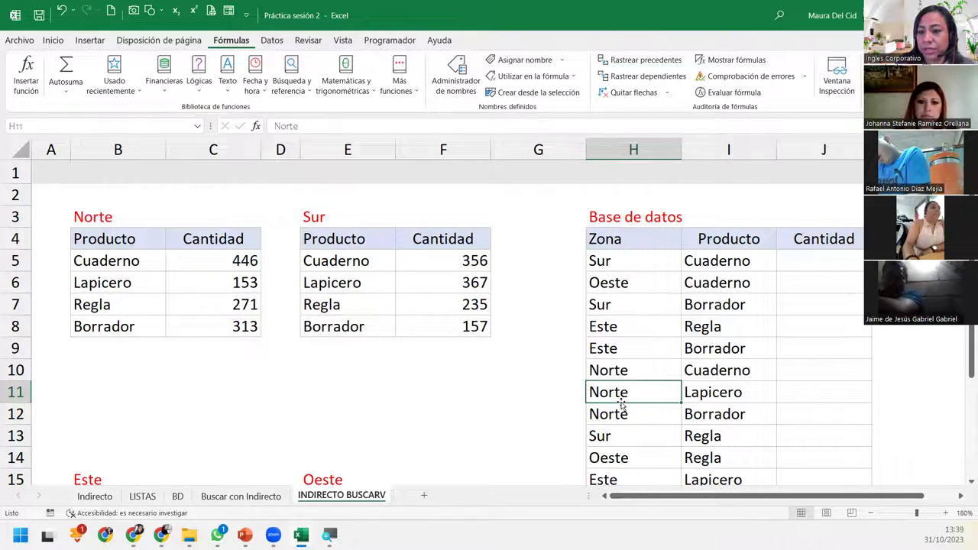
{"action": "left_click", "coordinate": [832, 263]}
{"action": "left_click", "coordinate": [669, 261]}
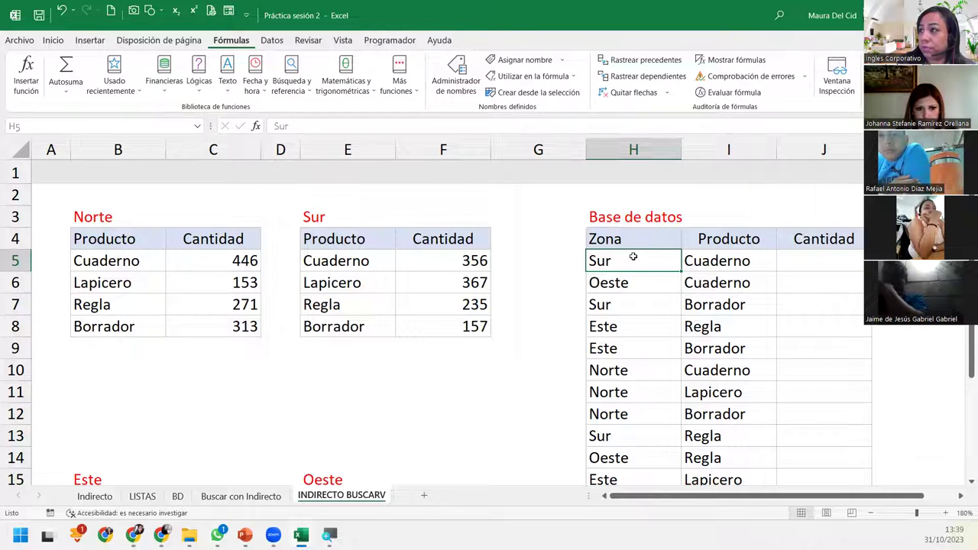
- Name the range B5:C8 'Norte' and the range E5:F8 'Sur'
{"action": "left_click_drag", "start_coordinate": [120, 270], "coordinate": [221, 326]}
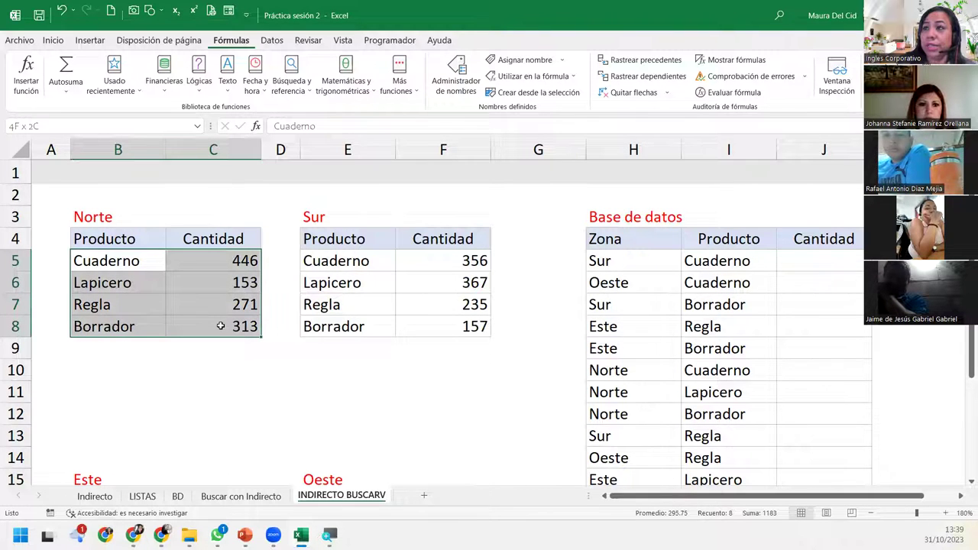
{"action": "left_click", "coordinate": [118, 127]}
{"action": "type", "text": "Norte"}
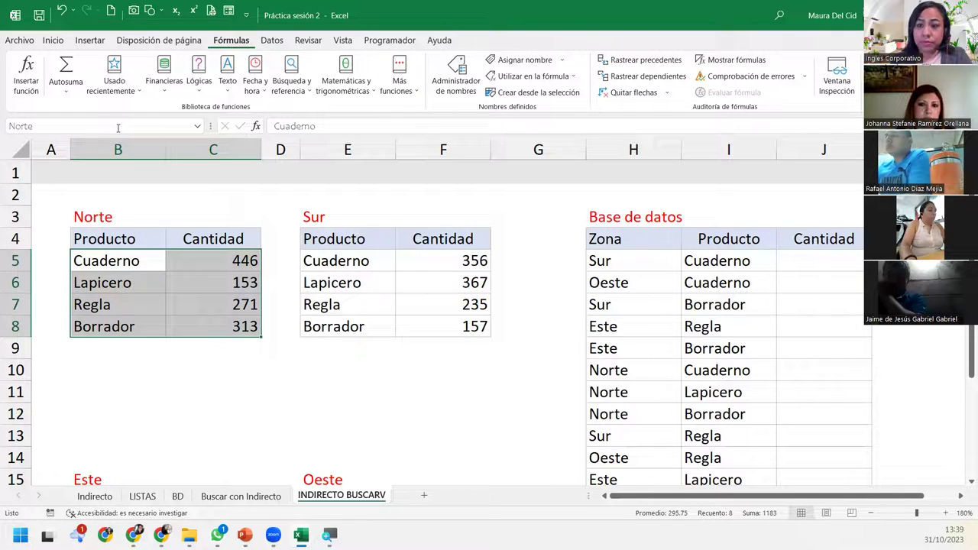
{"action": "key", "text": "Return"}
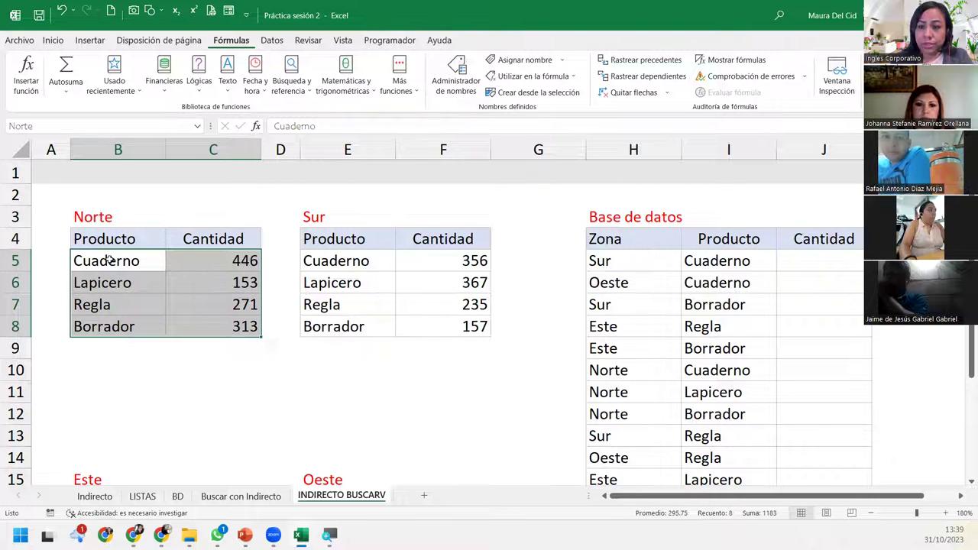
{"action": "left_click_drag", "start_coordinate": [355, 263], "coordinate": [443, 320]}
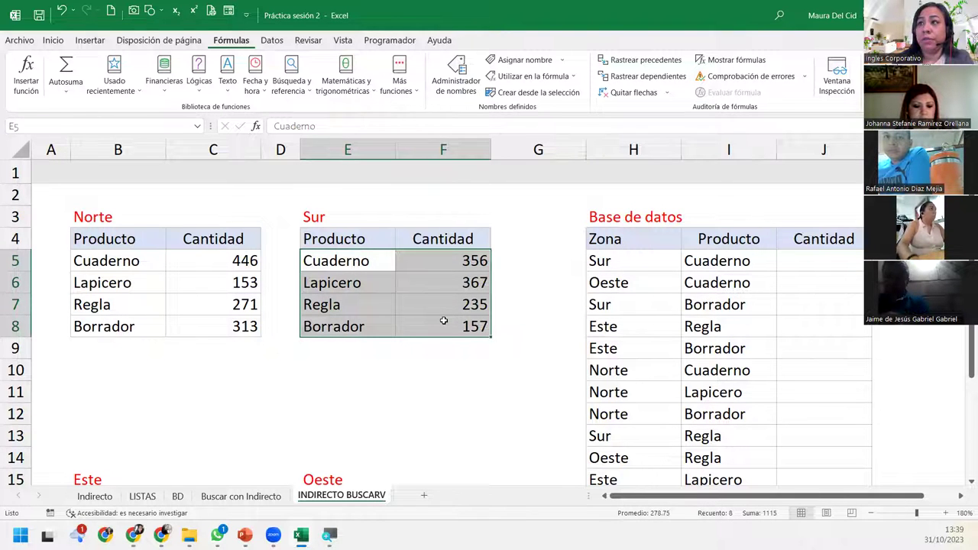
{"action": "left_click", "coordinate": [165, 129]}
{"action": "type", "text": "Sur"}
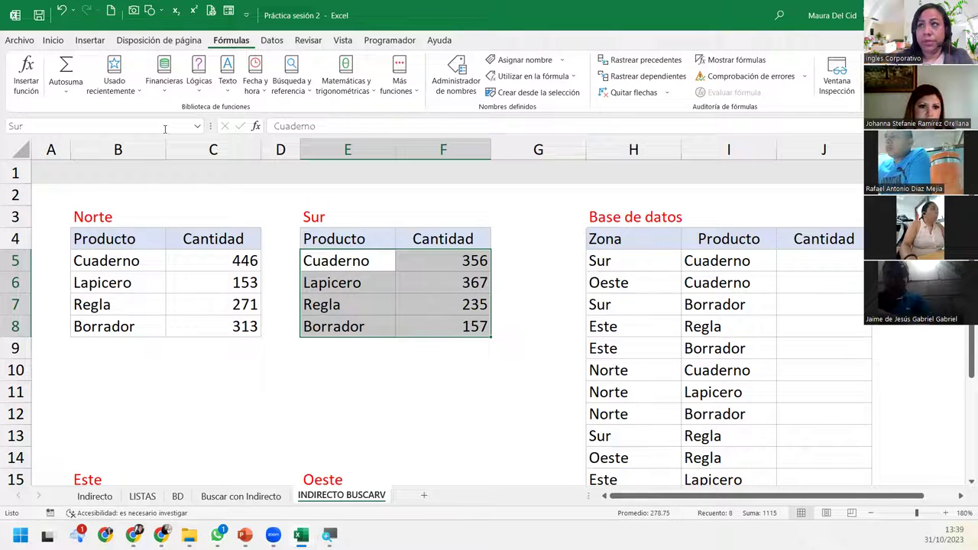
{"action": "key", "text": "Return"}
- Name the range B17:C20 'Este' and the range E17:F20 'Oeste'
{"action": "left_click", "coordinate": [167, 239]}
{"action": "left_click", "coordinate": [390, 239]}
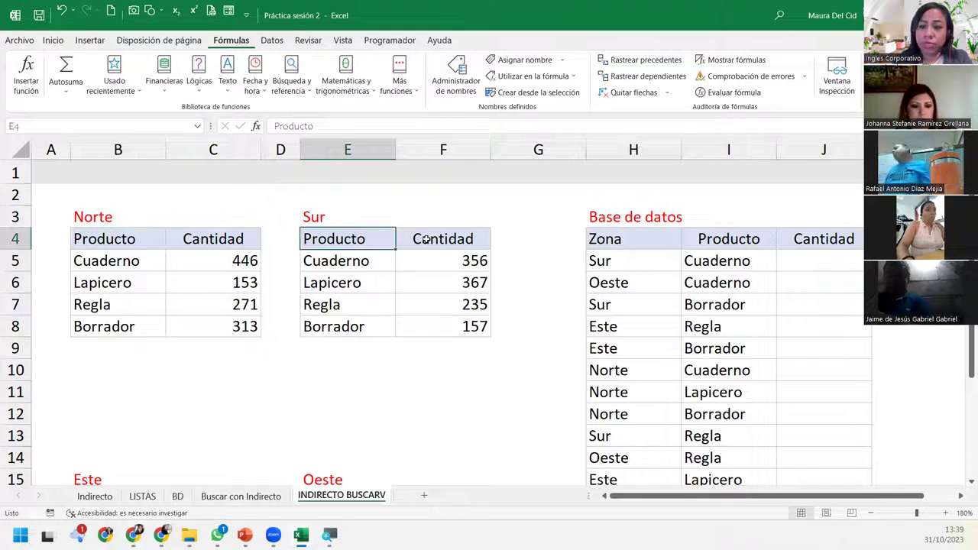
{"action": "scroll", "coordinate": [354, 313], "scroll_direction": "down", "scroll_amount": 2}
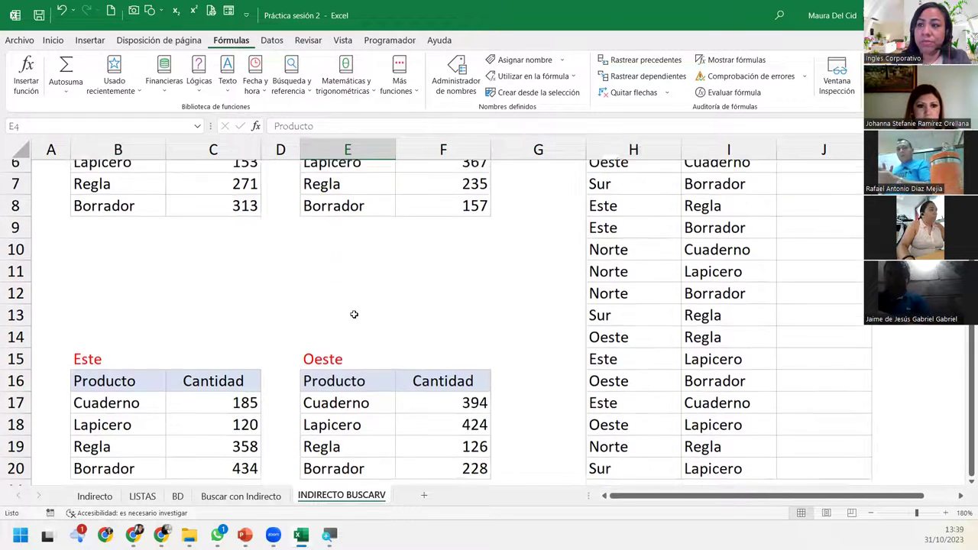
{"action": "left_click_drag", "start_coordinate": [103, 390], "coordinate": [216, 455]}
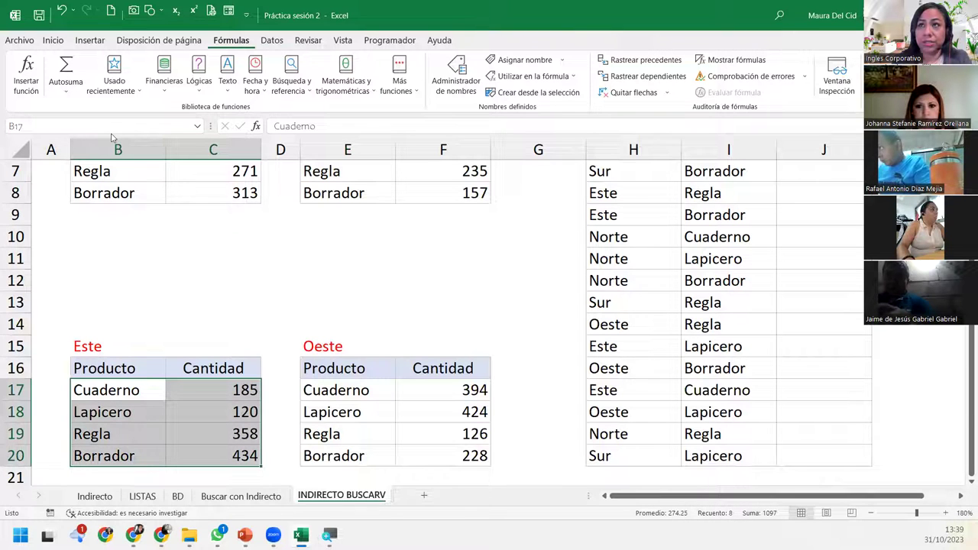
{"action": "type", "text": "Este"}
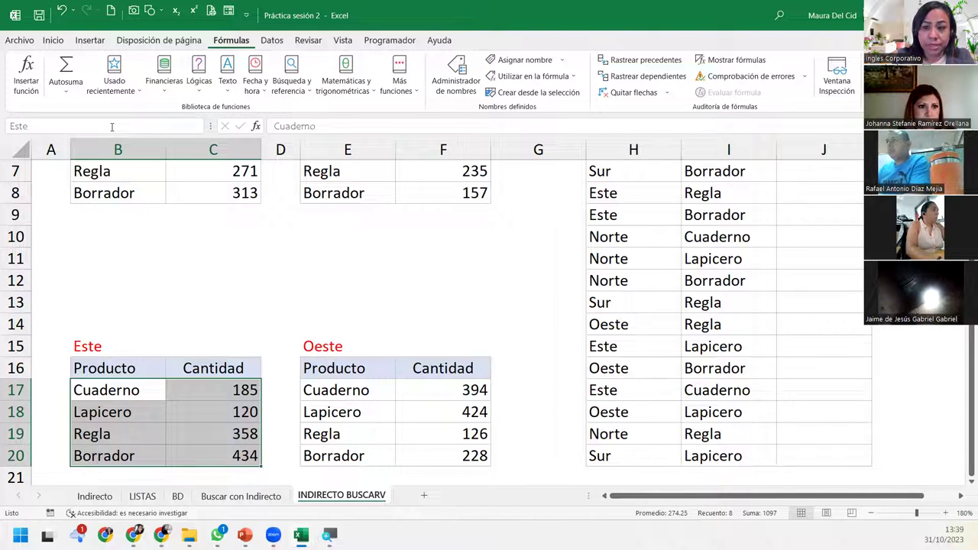
{"action": "key", "text": "Escape"}
{"action": "type", "text": "}"}
{"action": "key", "text": "Escape"}
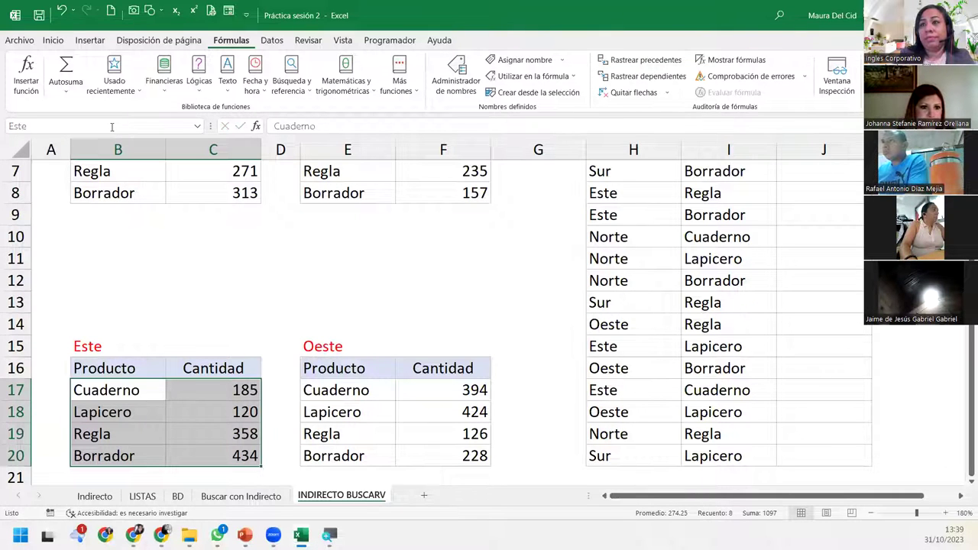
{"action": "key", "text": "Return"}
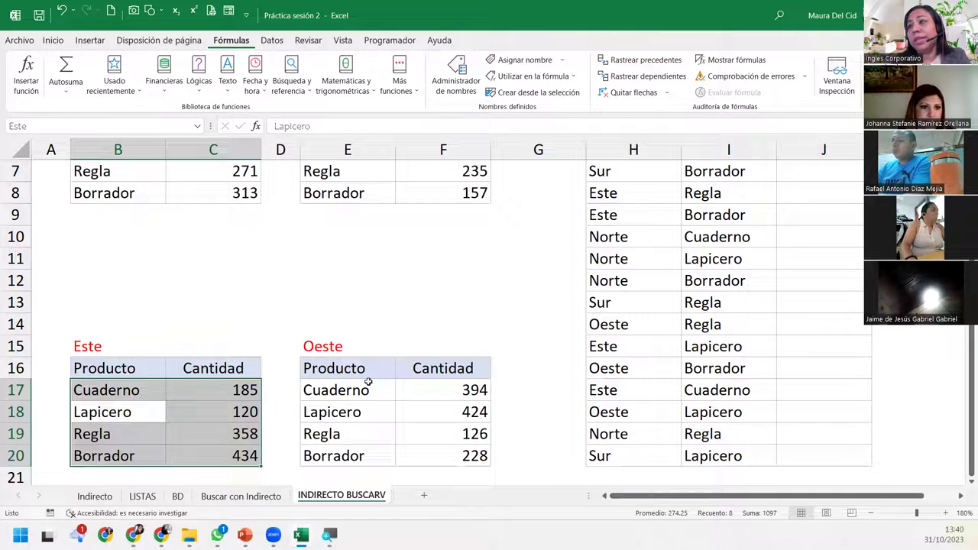
{"action": "left_click", "coordinate": [366, 389]}
{"action": "left_click_drag", "start_coordinate": [367, 389], "coordinate": [447, 457]}
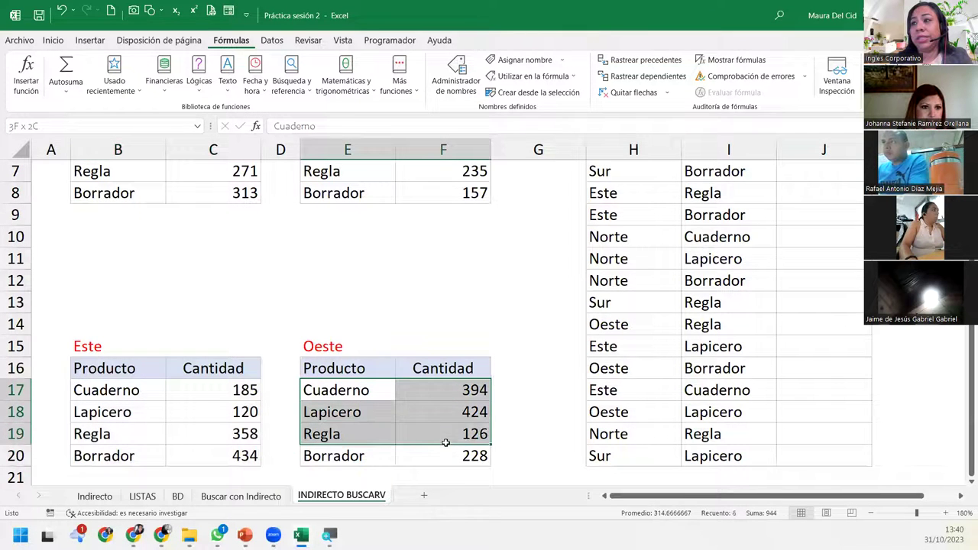
{"action": "left_click", "coordinate": [113, 127]}
{"action": "type", "text": "Oe"}
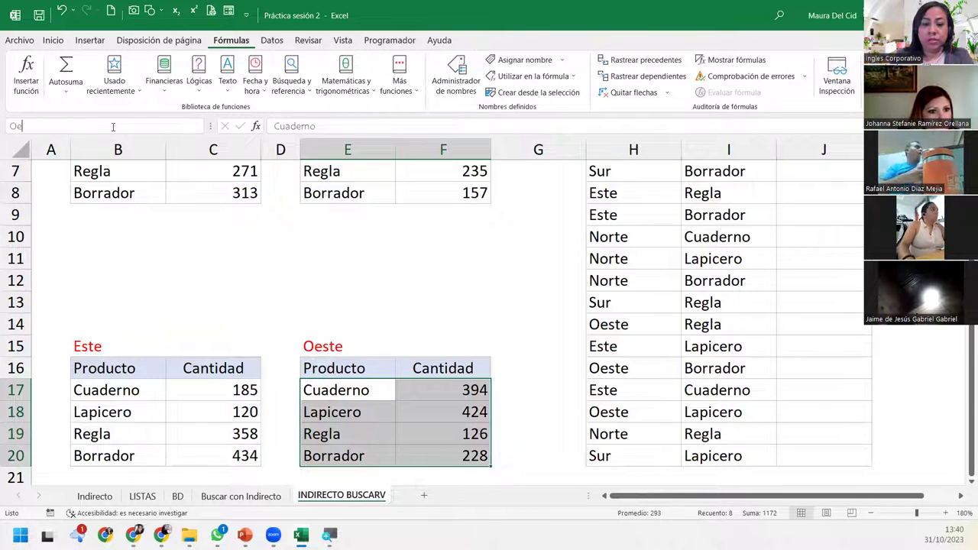
{"action": "key", "text": "Return"}
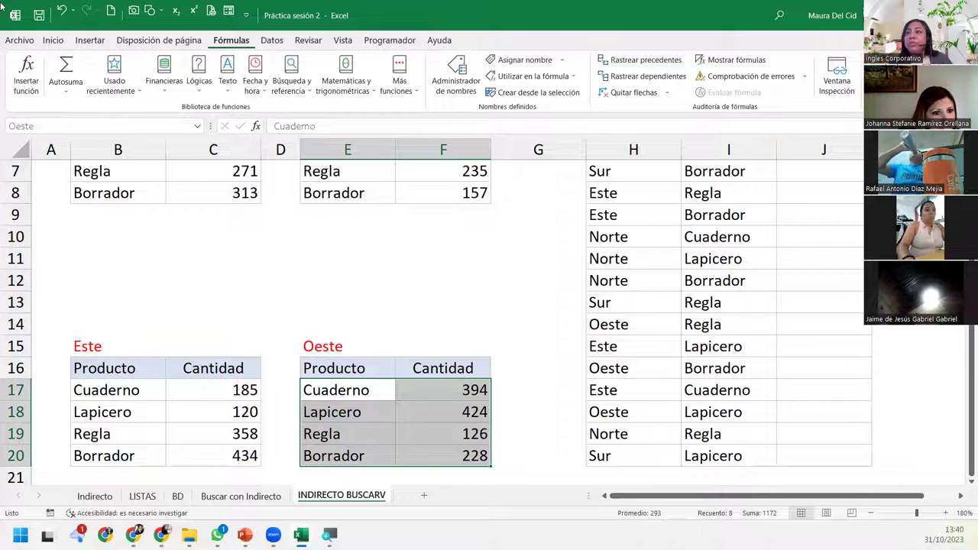
{"action": "left_click", "coordinate": [453, 86]}
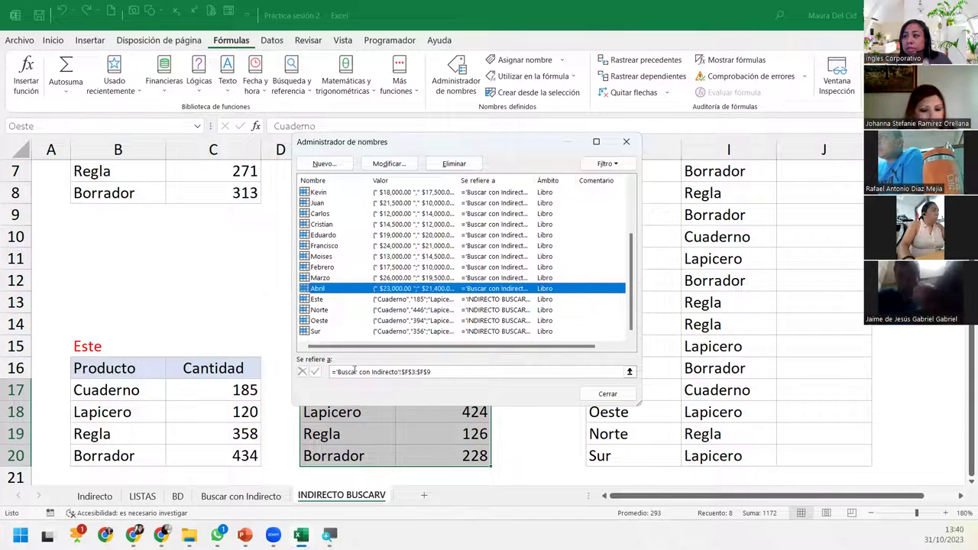
{"action": "left_click", "coordinate": [320, 300]}
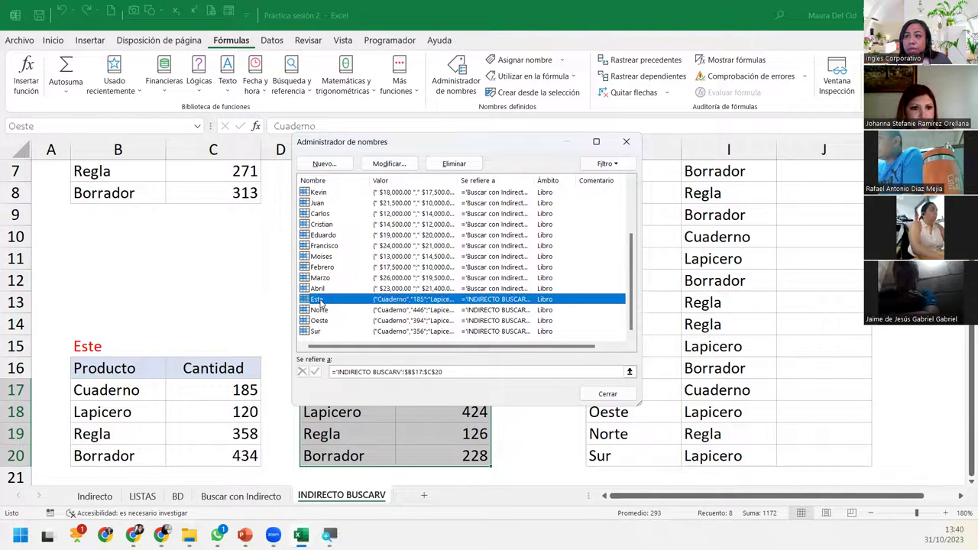
{"action": "left_click", "coordinate": [327, 311]}
{"action": "left_click", "coordinate": [322, 321]}
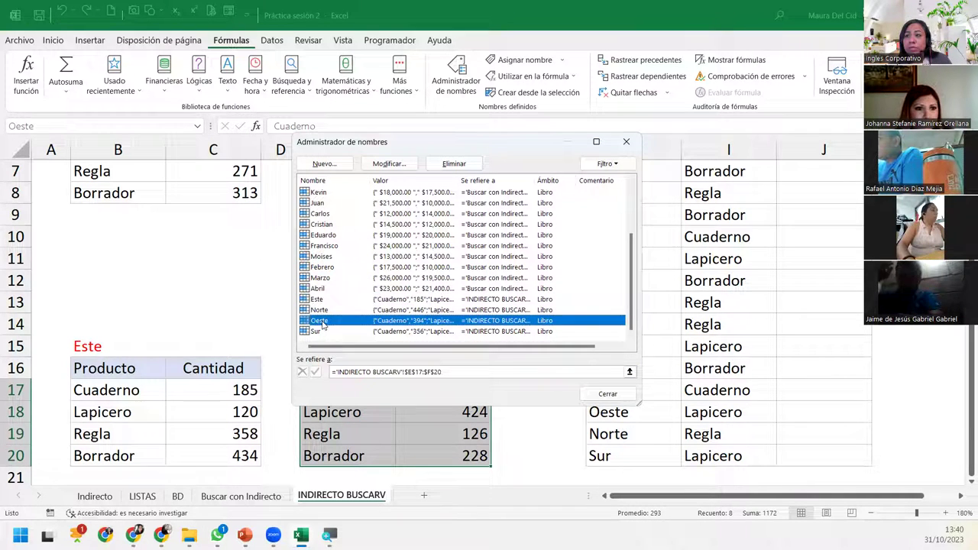
{"action": "left_click", "coordinate": [320, 331]}
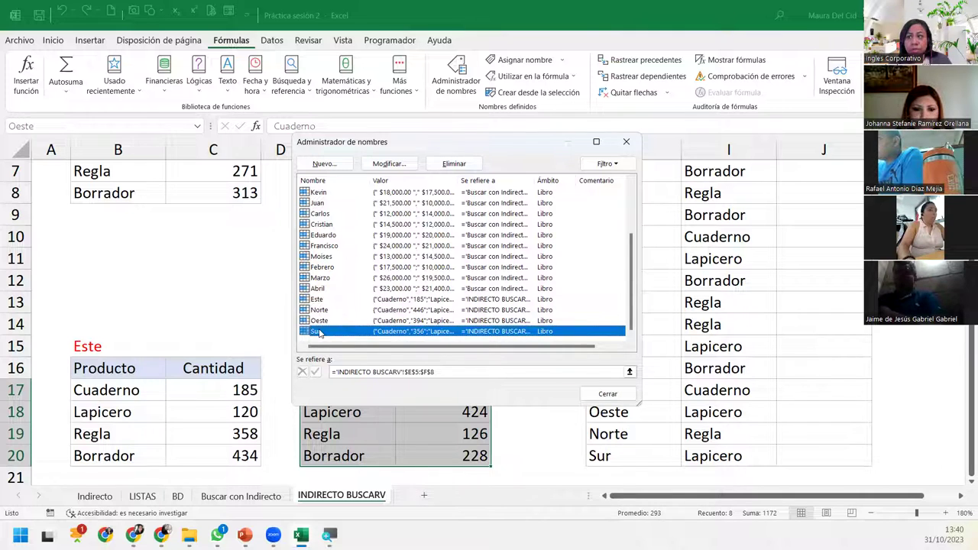
{"action": "left_click", "coordinate": [328, 310]}
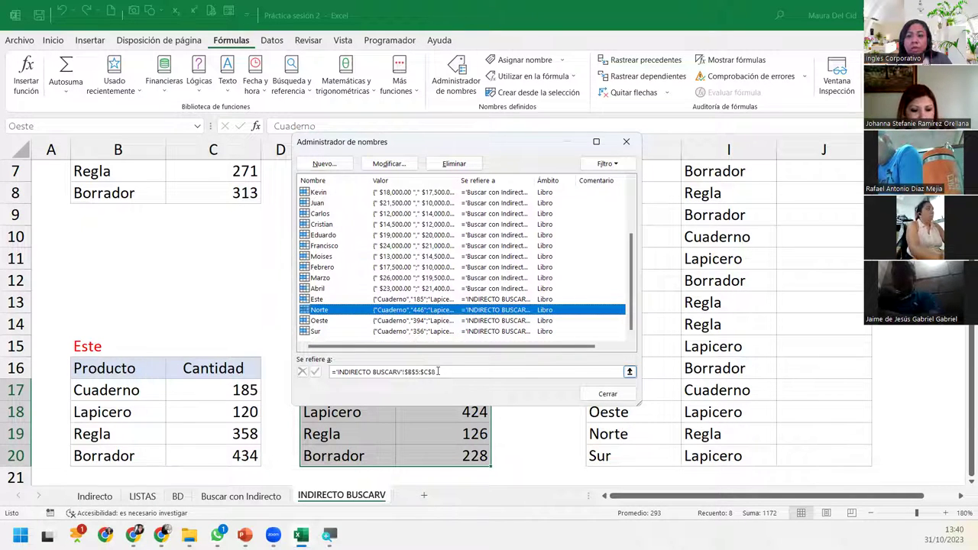
{"action": "left_click", "coordinate": [319, 332]}
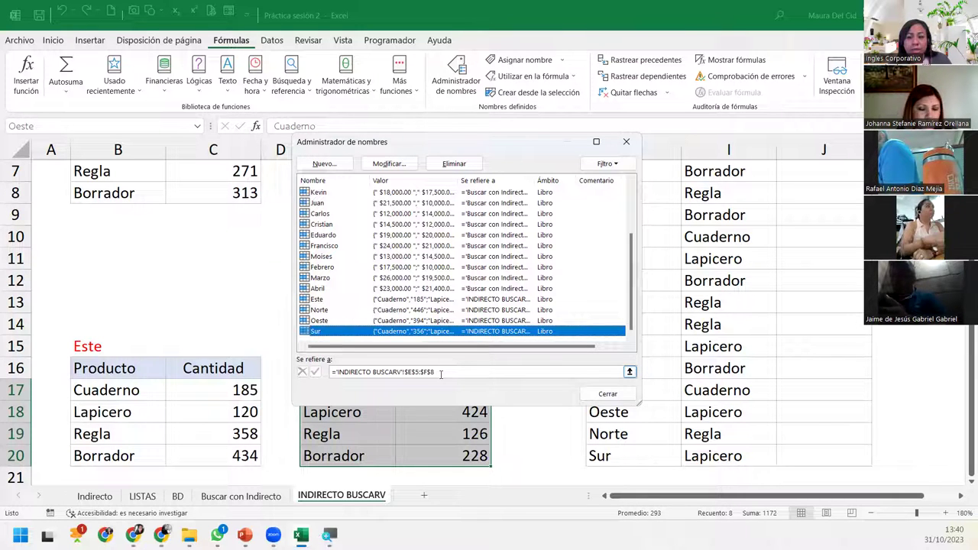
{"action": "left_click", "coordinate": [320, 301]}
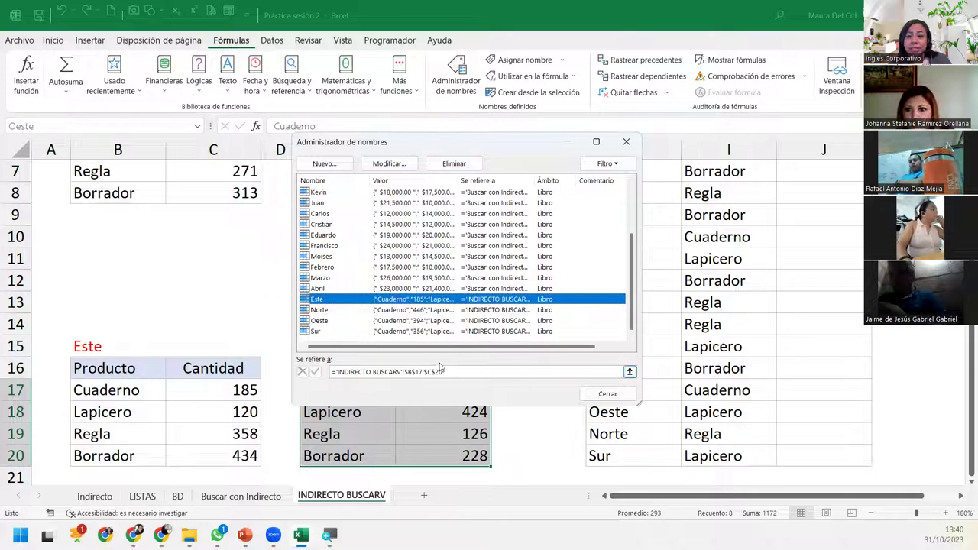
{"action": "left_click", "coordinate": [321, 320]}
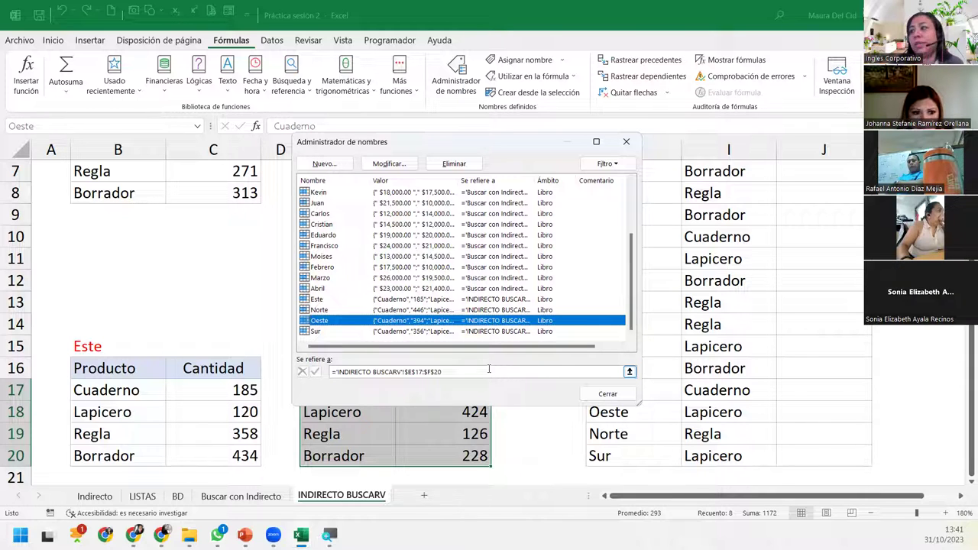
{"action": "left_click", "coordinate": [607, 394]}
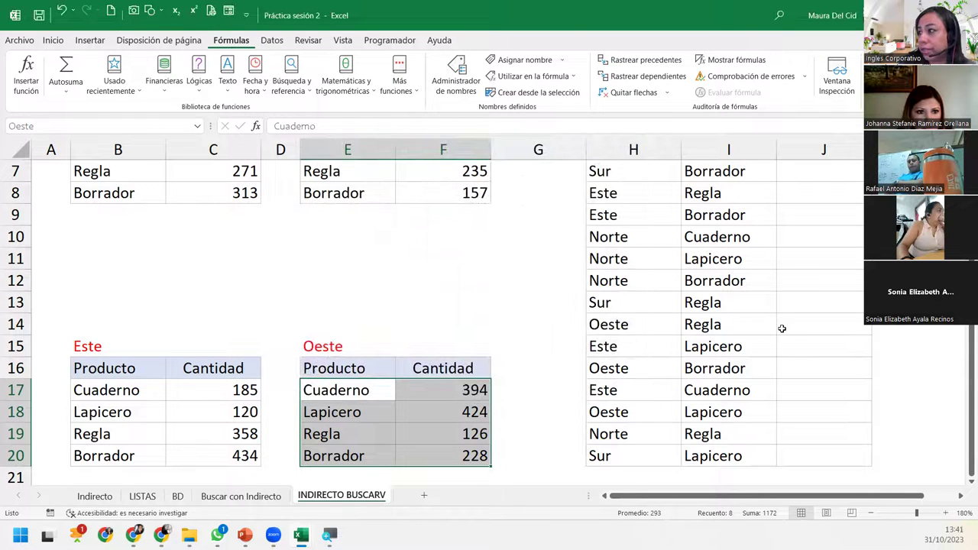
- Begin a new =BUSCARV( formula in Cantidad cell J5
{"action": "left_click", "coordinate": [813, 302]}
{"action": "scroll", "coordinate": [816, 303], "scroll_direction": "up", "scroll_amount": 2}
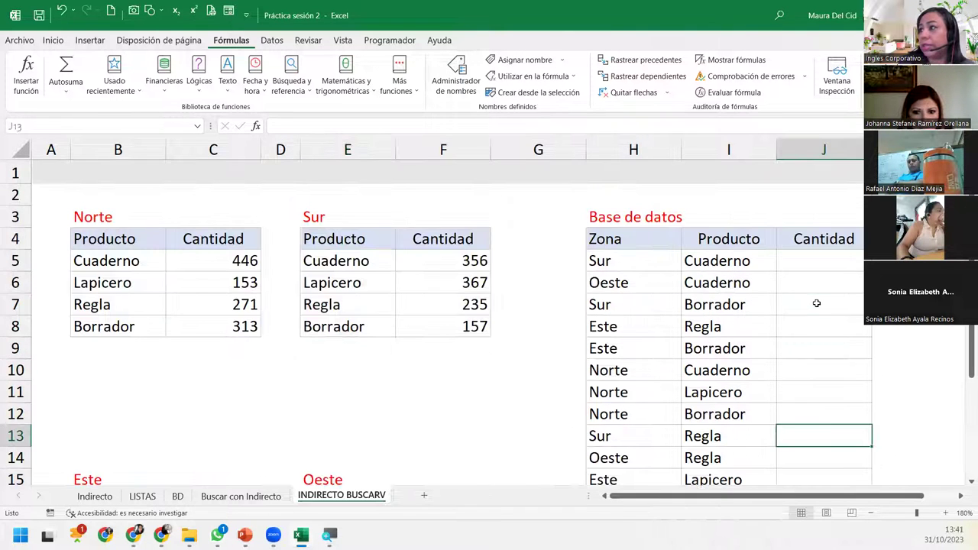
{"action": "left_click", "coordinate": [810, 255]}
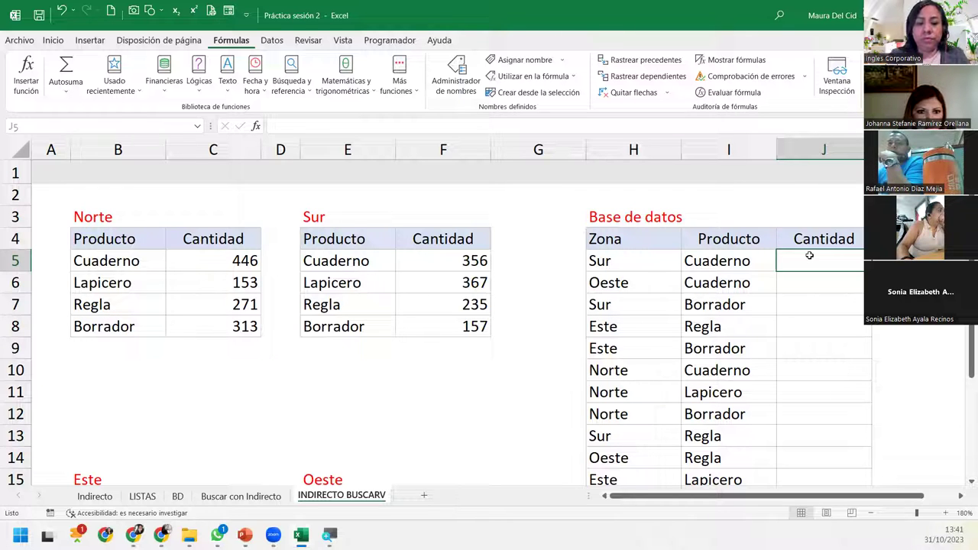
{"action": "type", "text": "BUsc"}
{"action": "key", "text": "BackSpace"}
{"action": "key", "text": "BackSpace"}
{"action": "key", "text": "BackSpace"}
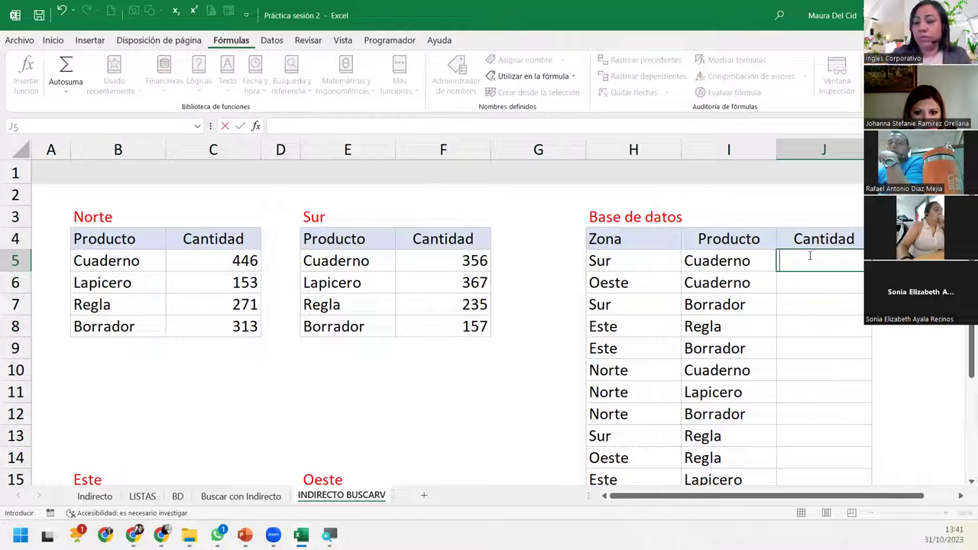
{"action": "type", "text": "=busca"}
{"action": "key", "text": "Tab"}
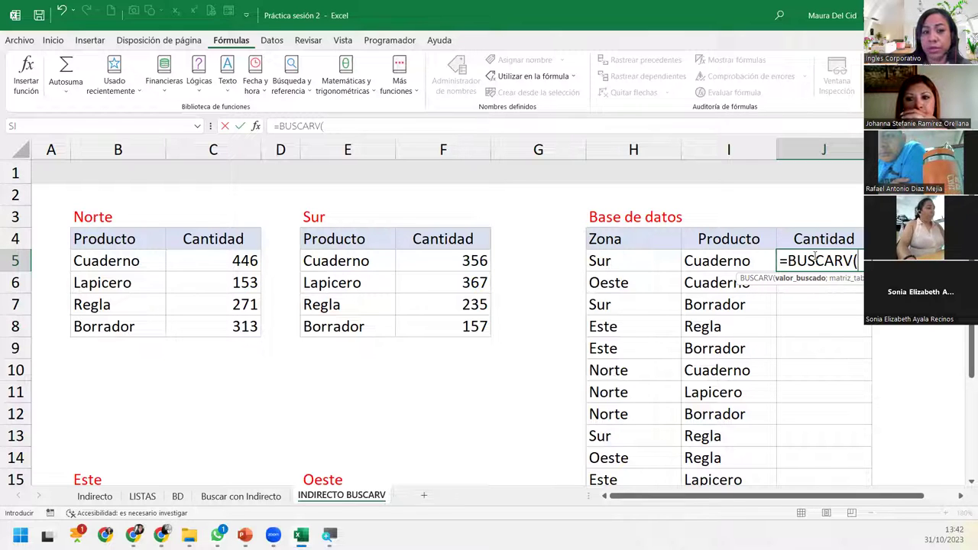
- Add I5 as the lookup value so J5 reads =BUSCARV(I5;
{"action": "left_click", "coordinate": [699, 257]}
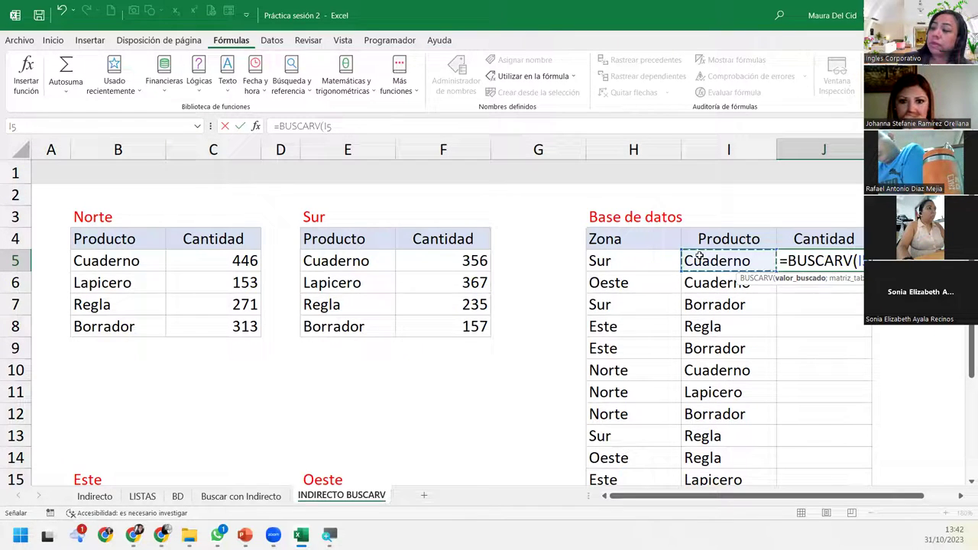
{"action": "type", "text": ";"}
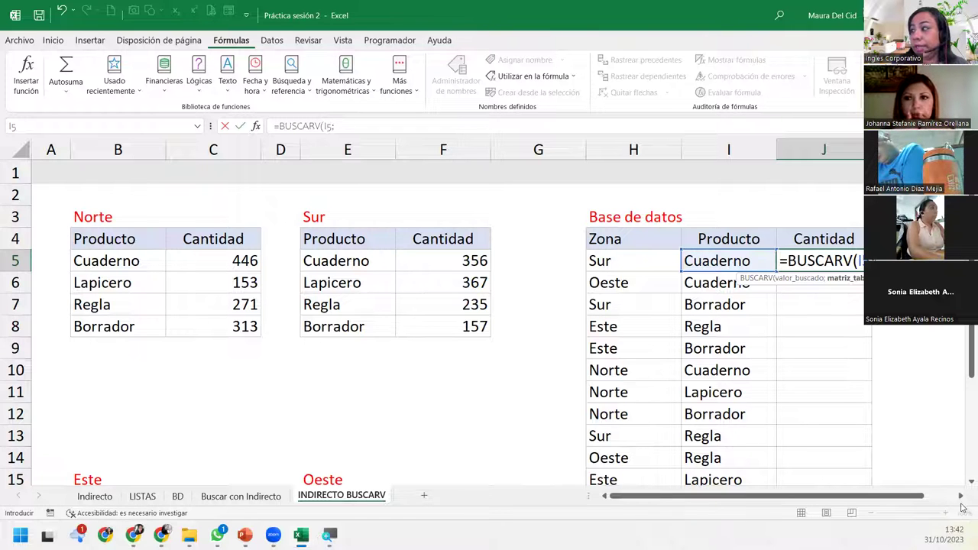
{"action": "left_click", "coordinate": [961, 495]}
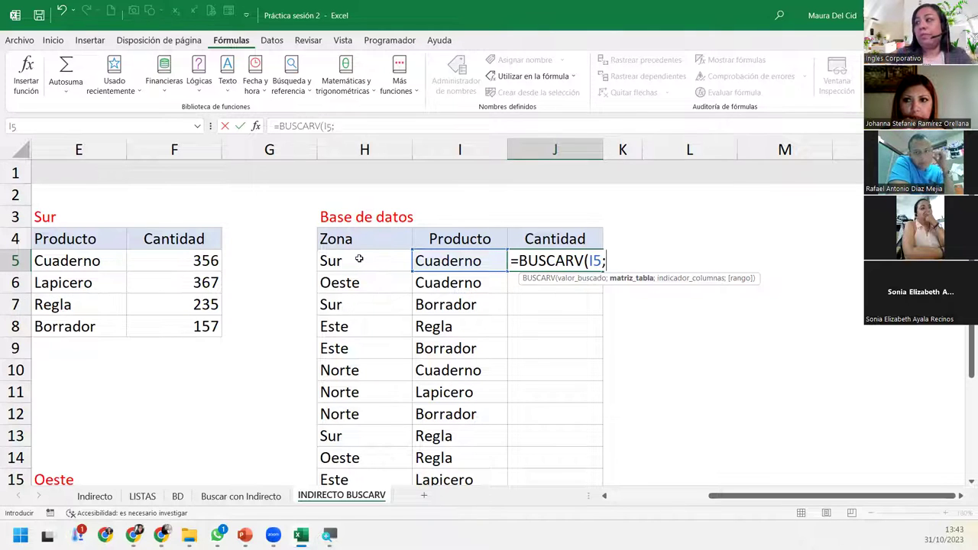
- Add INDIRECTO(H5) as the lookup table argument of J5's formula
{"action": "type", "text": "ind"}
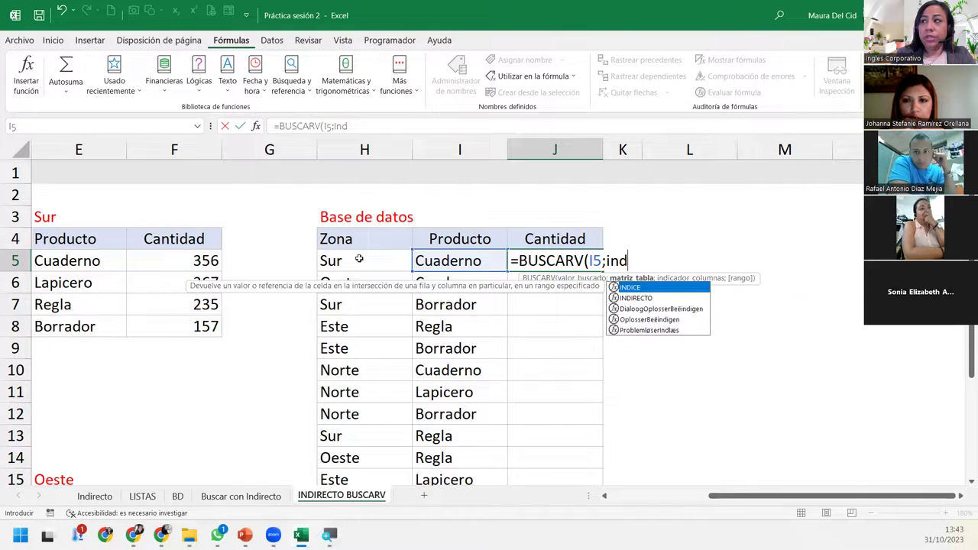
{"action": "type", "text": "ire"}
{"action": "key", "text": "Tab"}
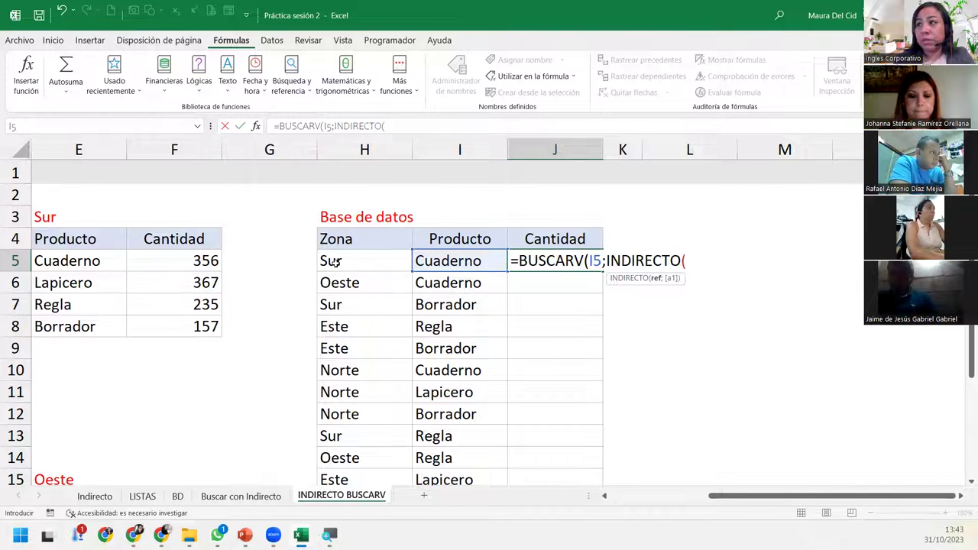
{"action": "left_click", "coordinate": [362, 262]}
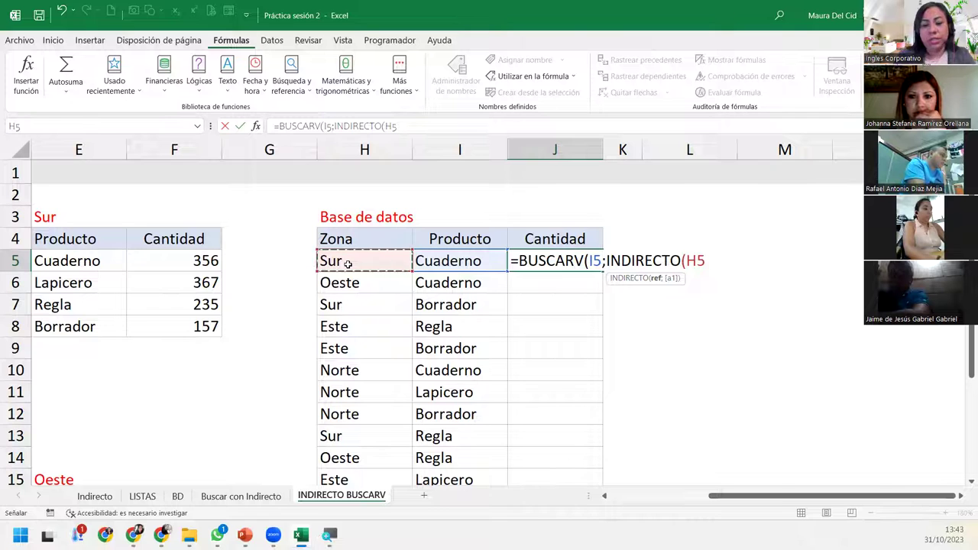
{"action": "type", "text": ")"}
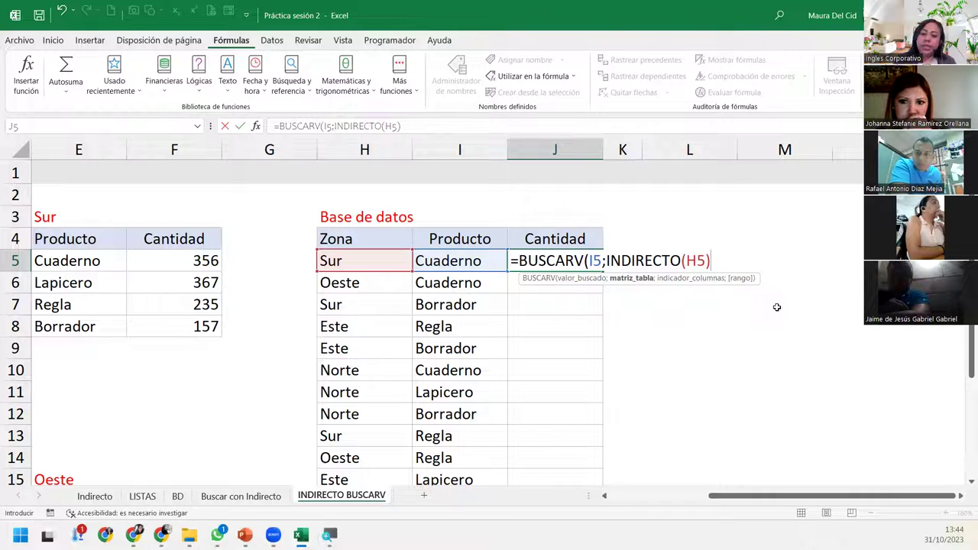
- Finish J5 as =BUSCARV(I5;INDIRECTO(H5);2;0) and commit it, returning 356
{"action": "type", "text": ";2"}
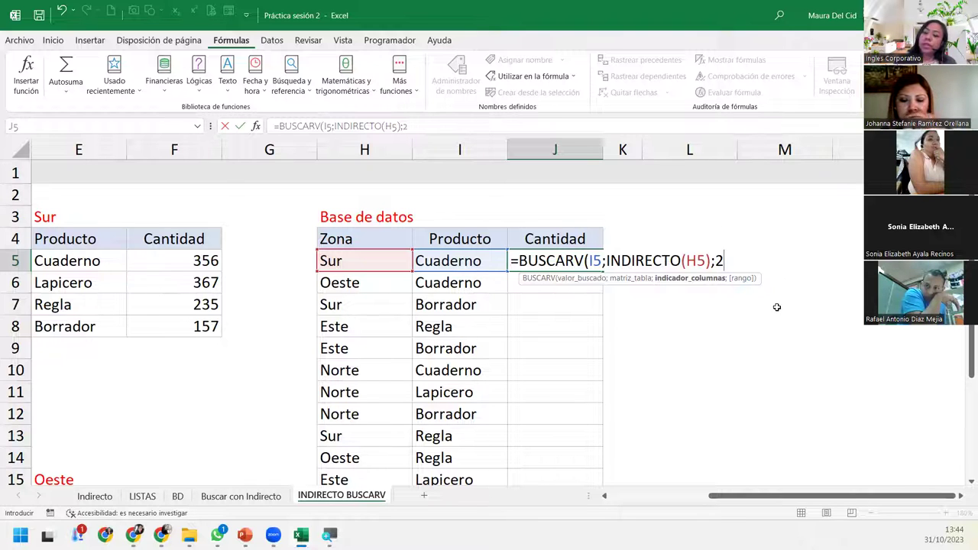
{"action": "type", "text": ";"}
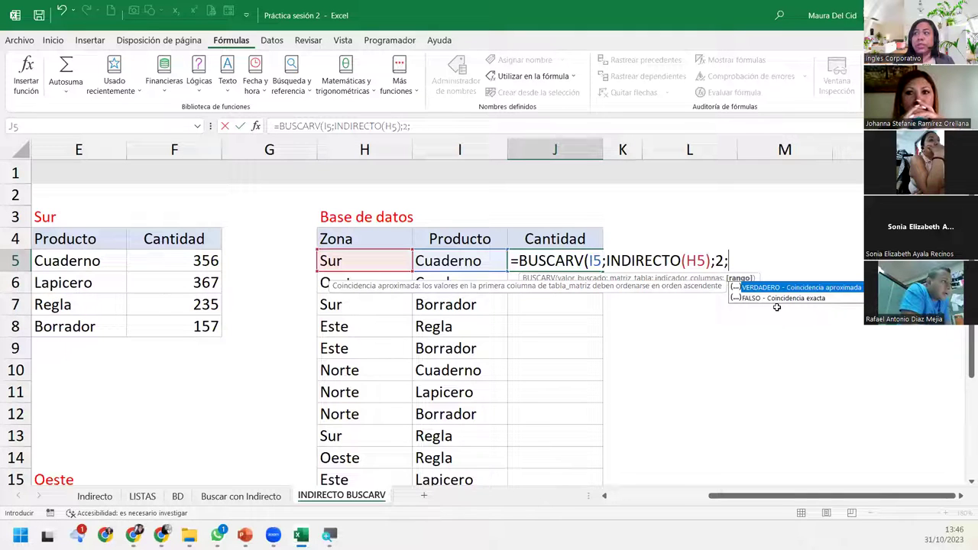
{"action": "type", "text": "0"}
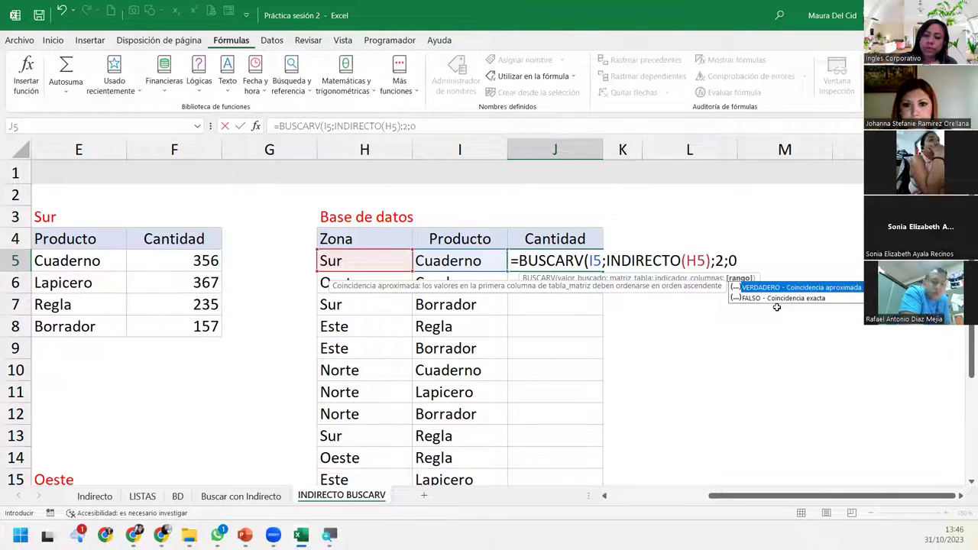
{"action": "type", "text": ")"}
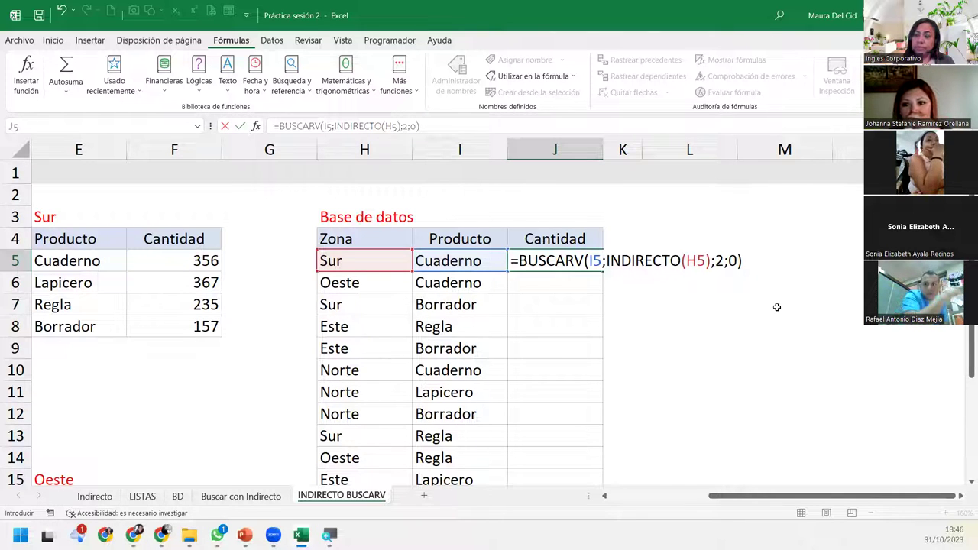
{"action": "key", "text": "Return"}
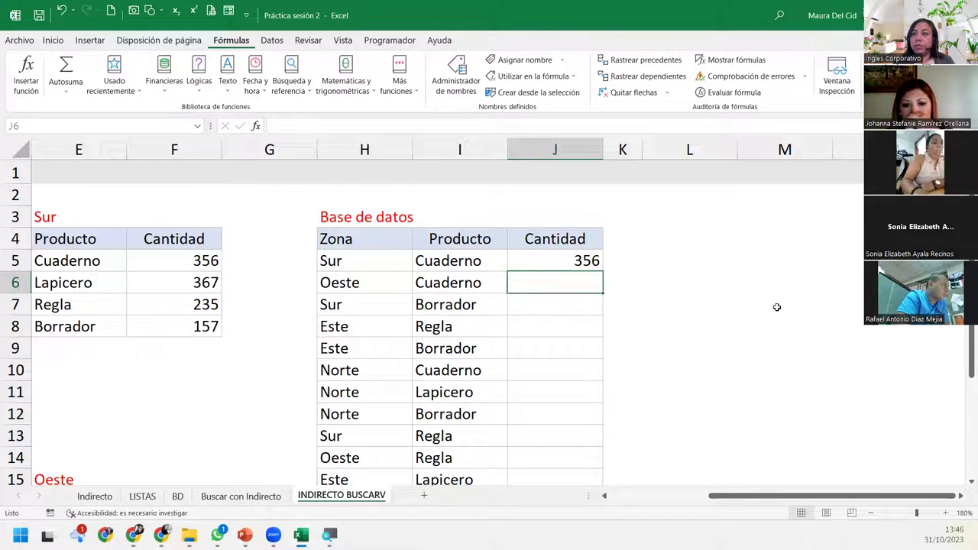
{"action": "left_click", "coordinate": [524, 258]}
{"action": "left_click", "coordinate": [188, 260]}
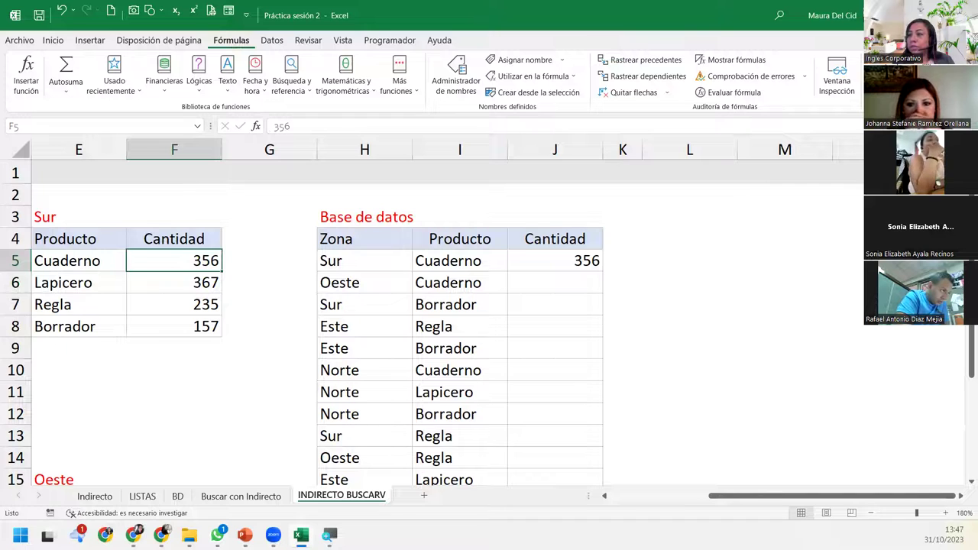
{"action": "left_click", "coordinate": [871, 512]}
{"action": "left_click", "coordinate": [872, 513]}
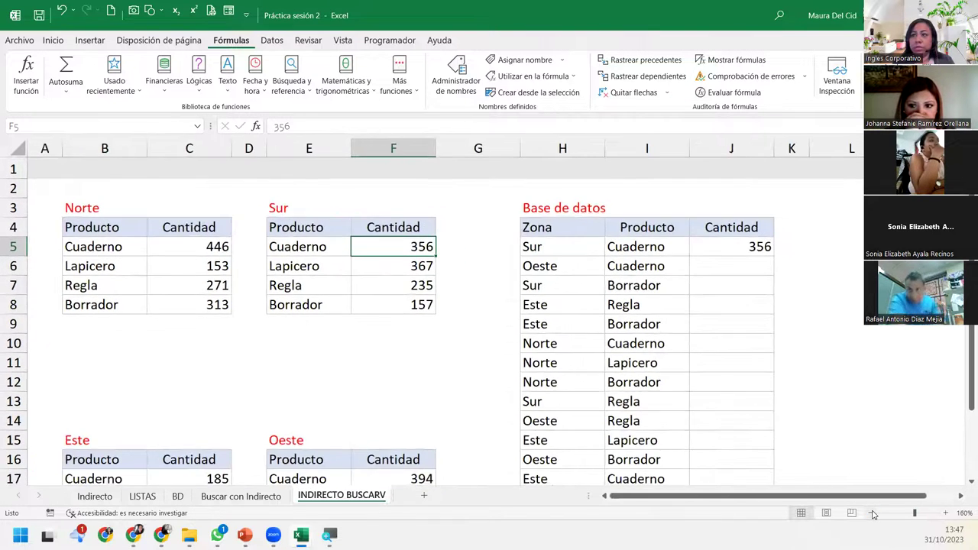
{"action": "left_click", "coordinate": [872, 513]}
{"action": "left_click", "coordinate": [554, 241]}
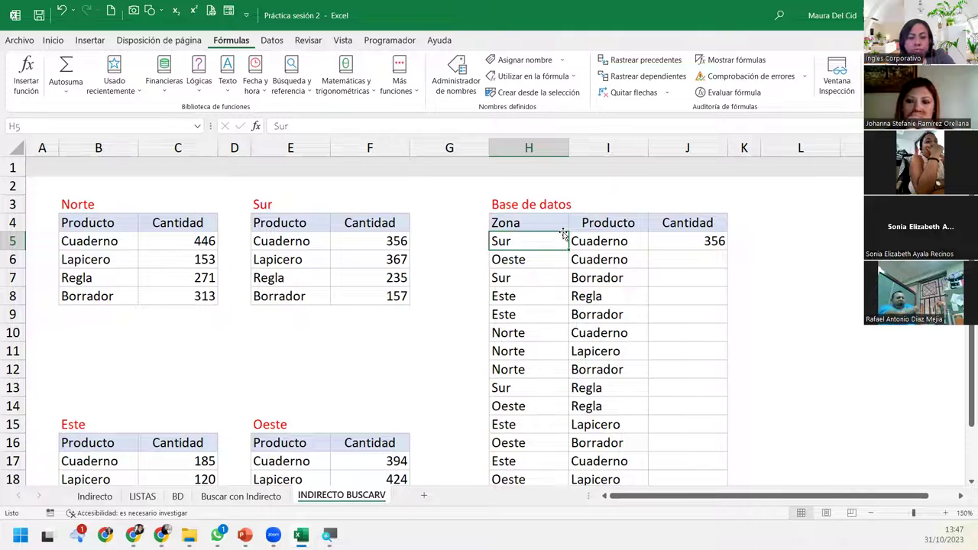
{"action": "type", "text": "Oeste"}
{"action": "key", "text": "Return"}
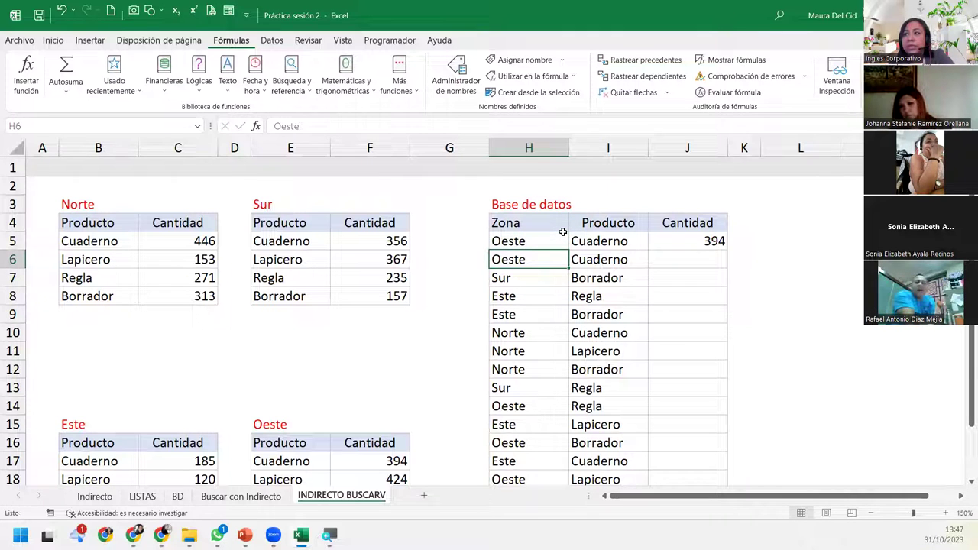
{"action": "left_click", "coordinate": [651, 239]}
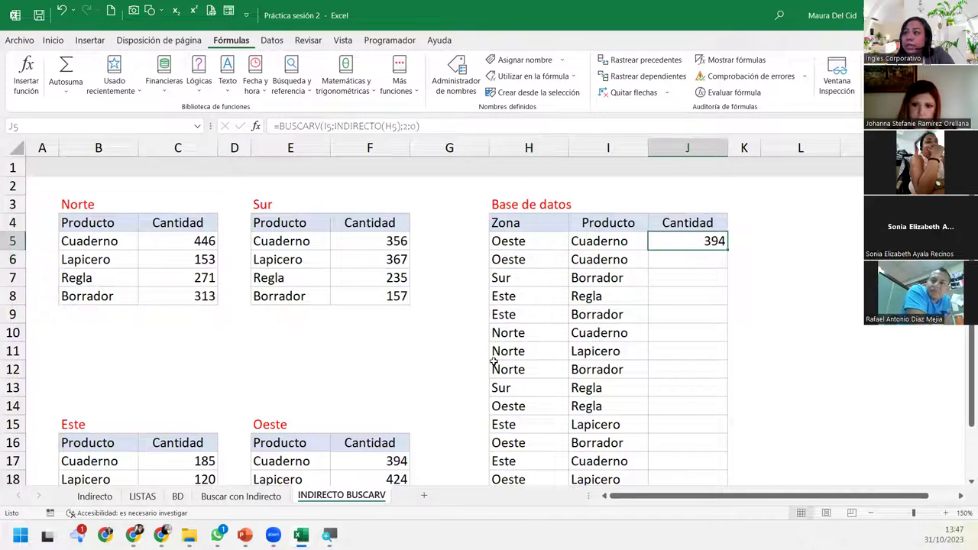
{"action": "left_click", "coordinate": [371, 466]}
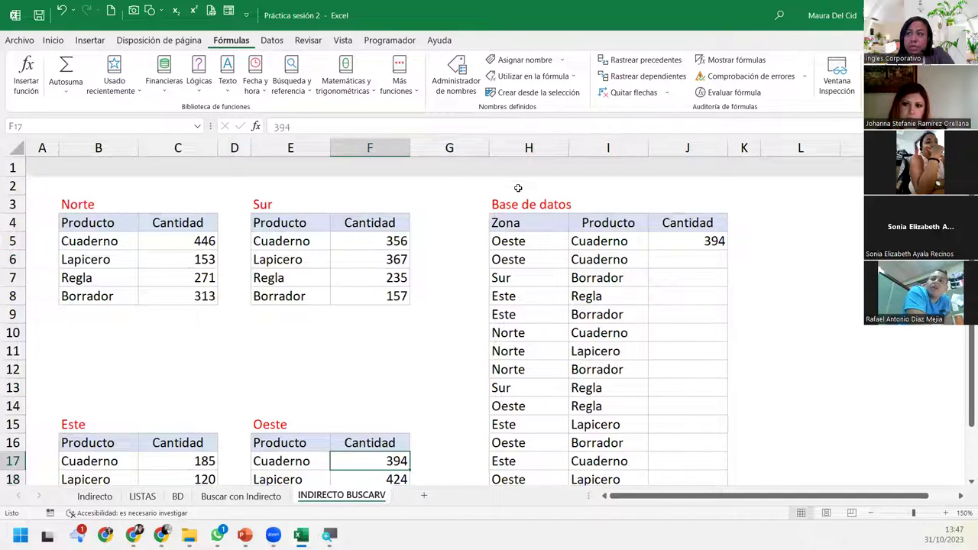
{"action": "left_click", "coordinate": [520, 242]}
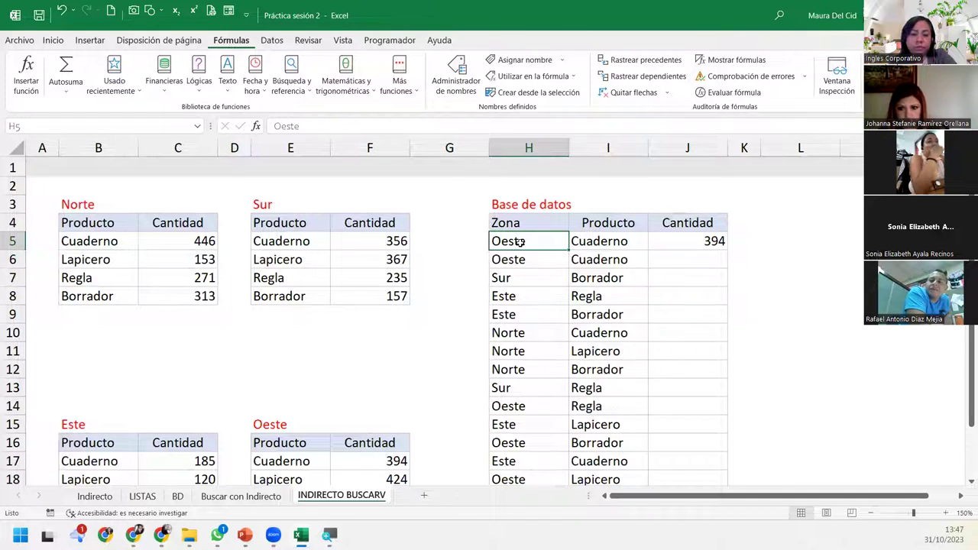
{"action": "type", "text": "Norte"}
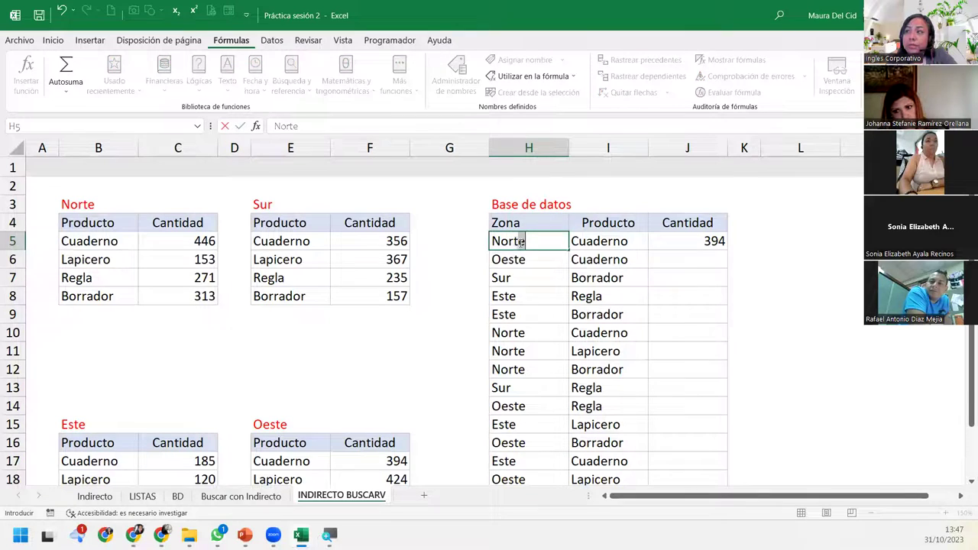
{"action": "key", "text": "Return"}
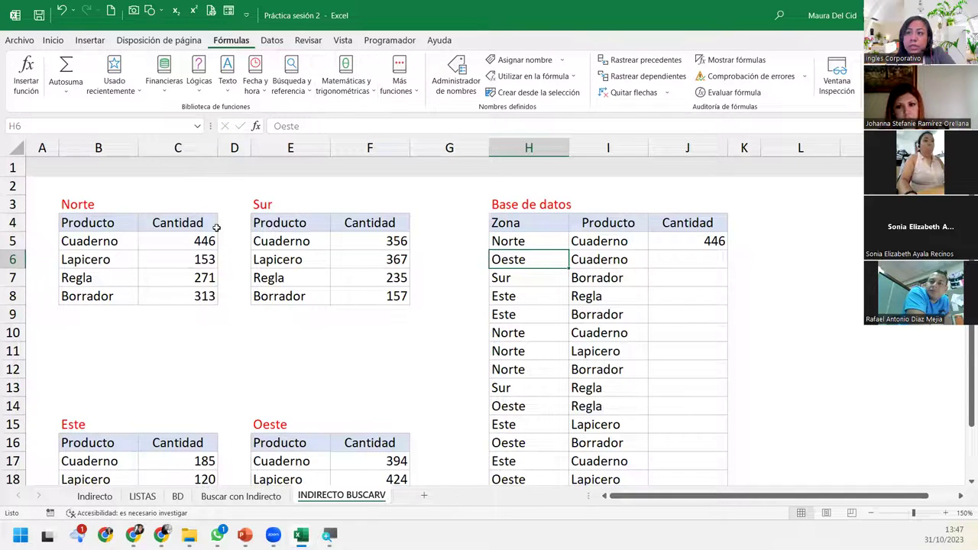
{"action": "left_click", "coordinate": [200, 237]}
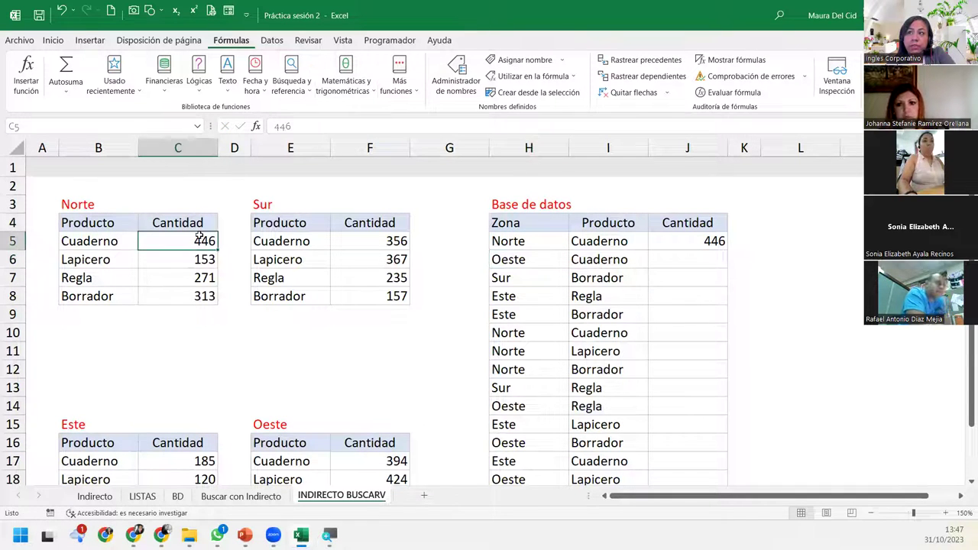
{"action": "left_click", "coordinate": [504, 239]}
{"action": "type", "text": "Este"}
{"action": "key", "text": "Return"}
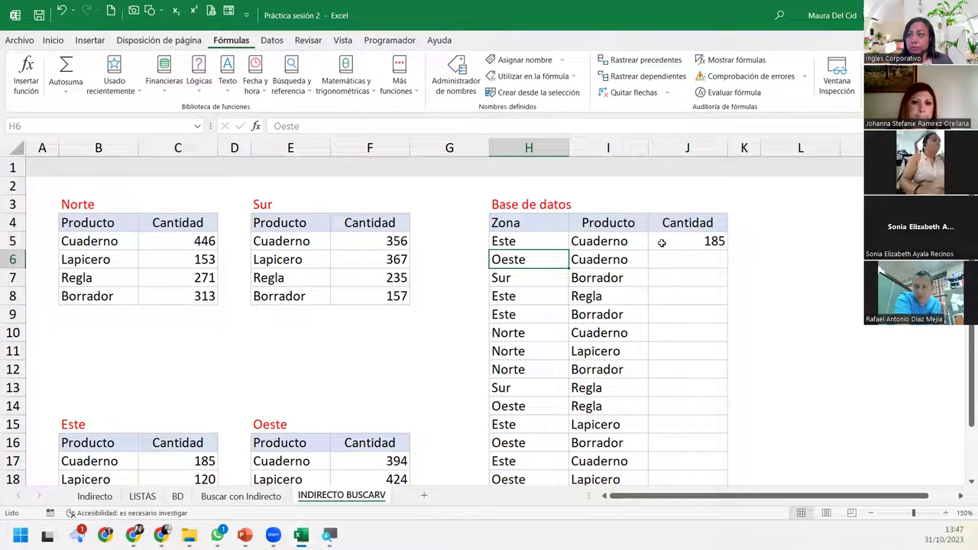
{"action": "left_click", "coordinate": [530, 243]}
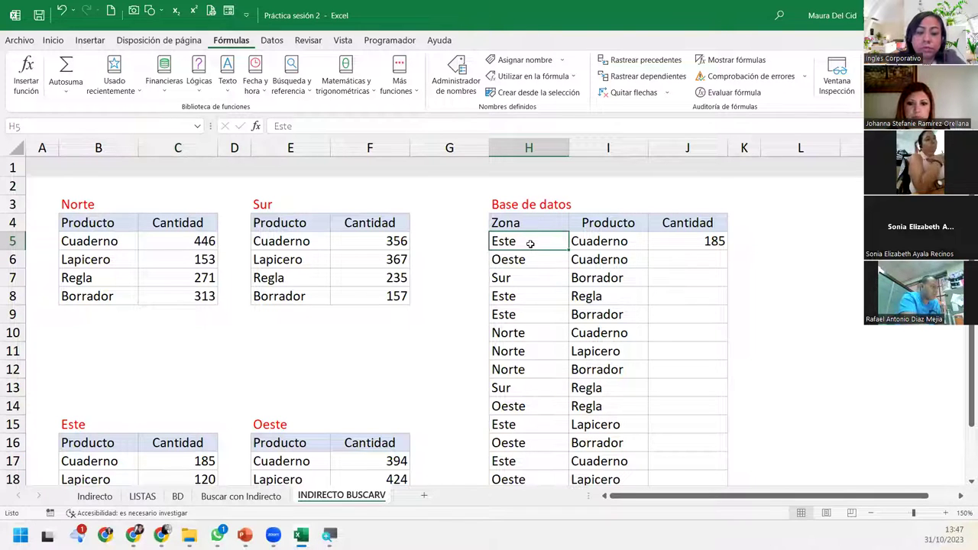
{"action": "type", "text": "Sur"}
{"action": "key", "text": "Return"}
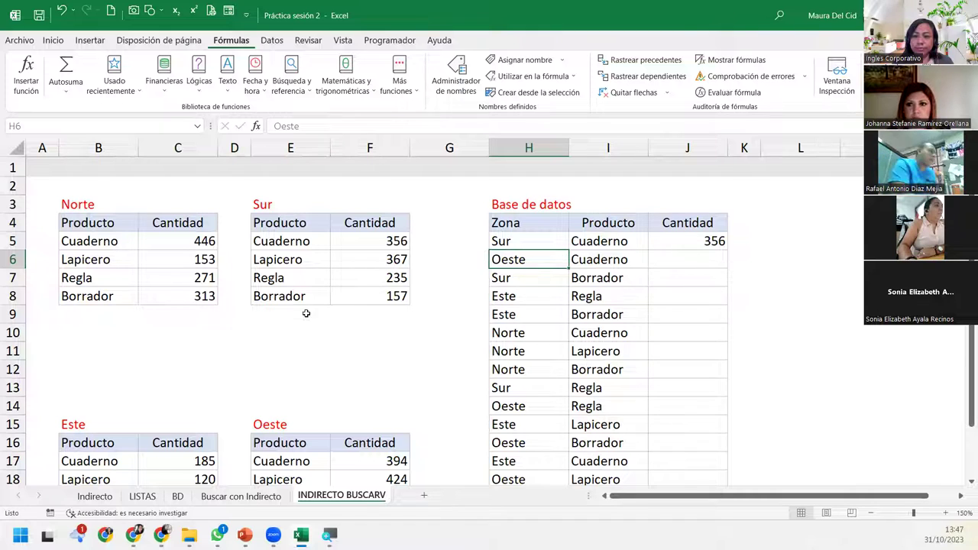
{"action": "left_click", "coordinate": [695, 260]}
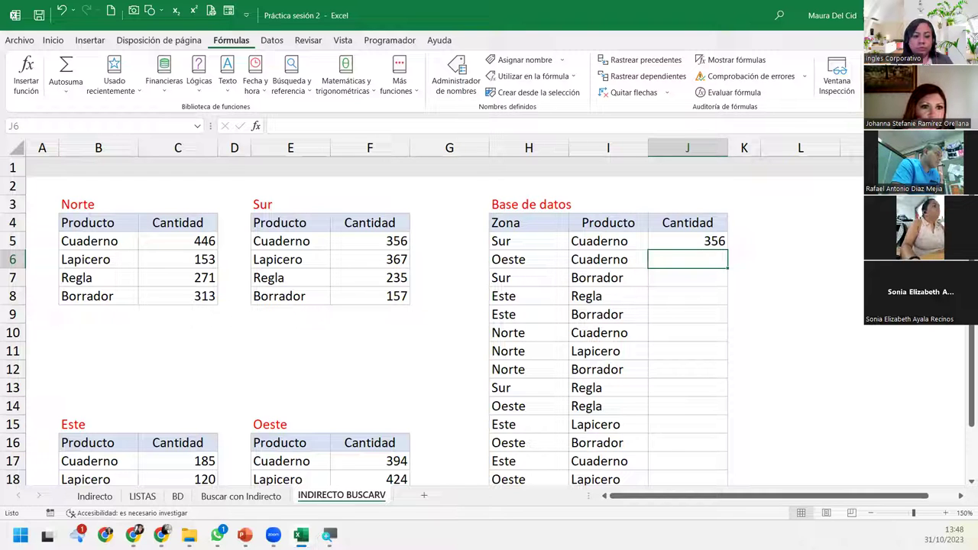
{"action": "key", "text": "alt+Tab"}
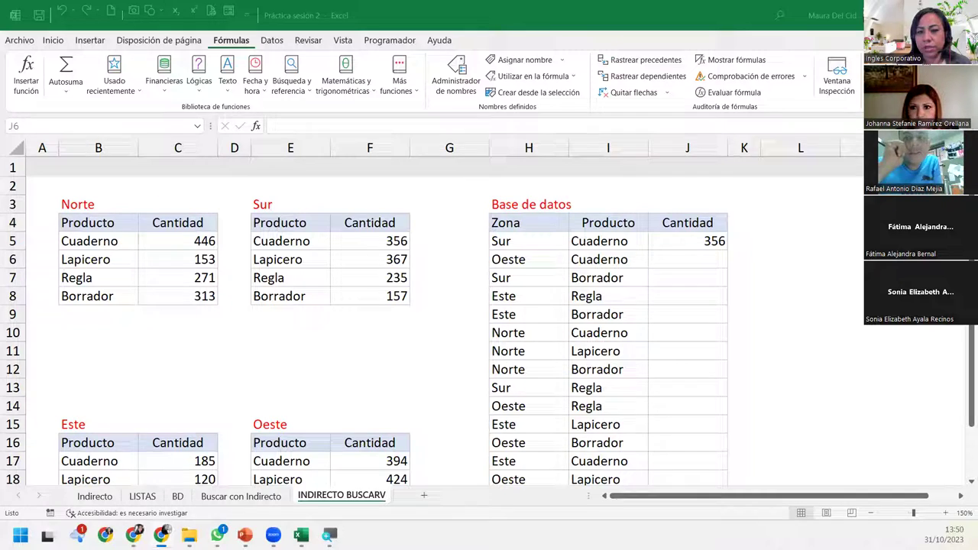
{"action": "left_click", "coordinate": [703, 262]}
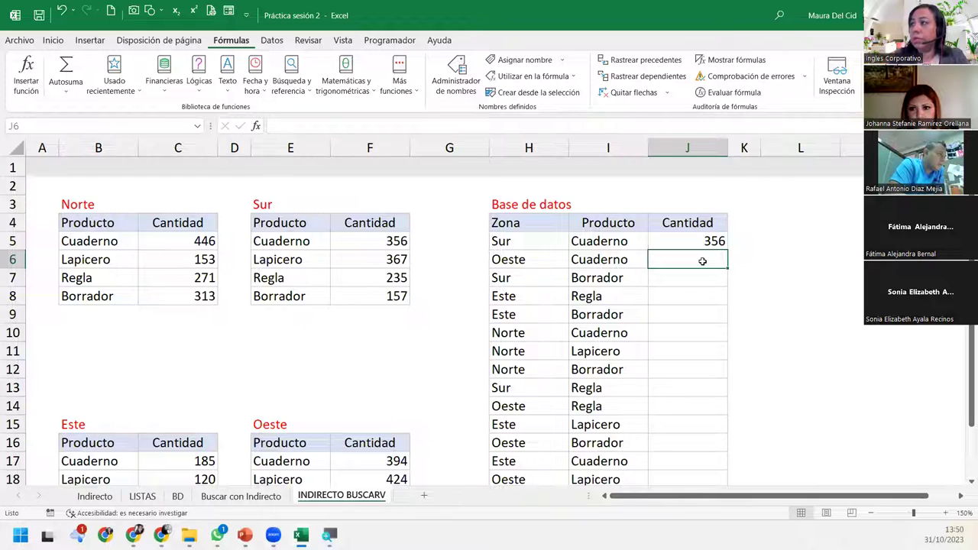
- Enter =BUSCARV(I6;INDIRECTO(H6);2;0) in J6 so it returns 394 for Oeste Cuaderno
{"action": "type", "text": "="}
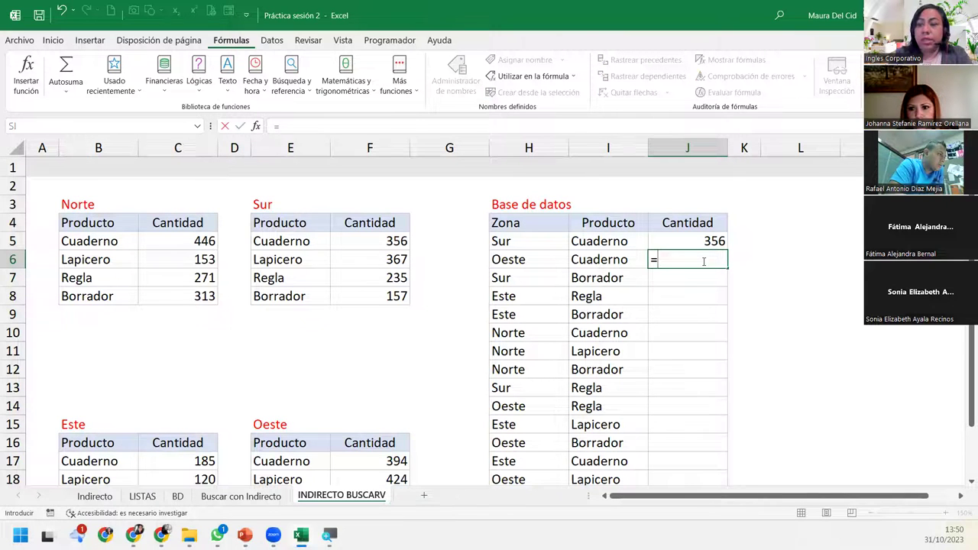
{"action": "type", "text": "busca"}
{"action": "double_click", "coordinate": [685, 296]}
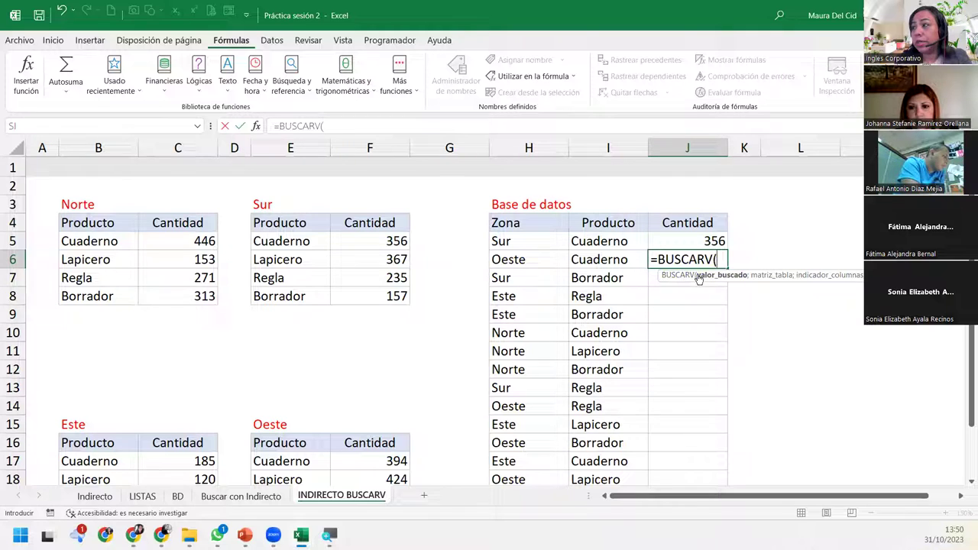
{"action": "left_click", "coordinate": [596, 260]}
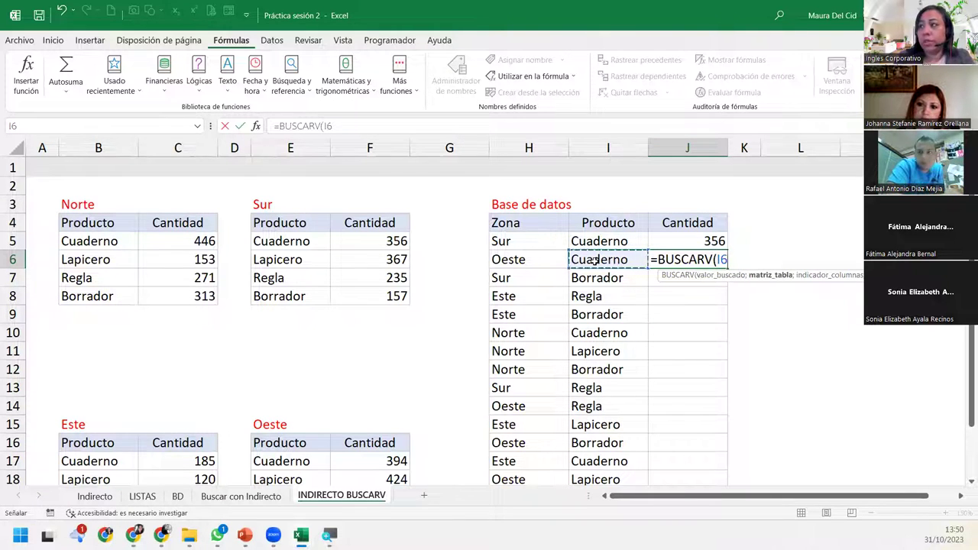
{"action": "type", "text": ";in"}
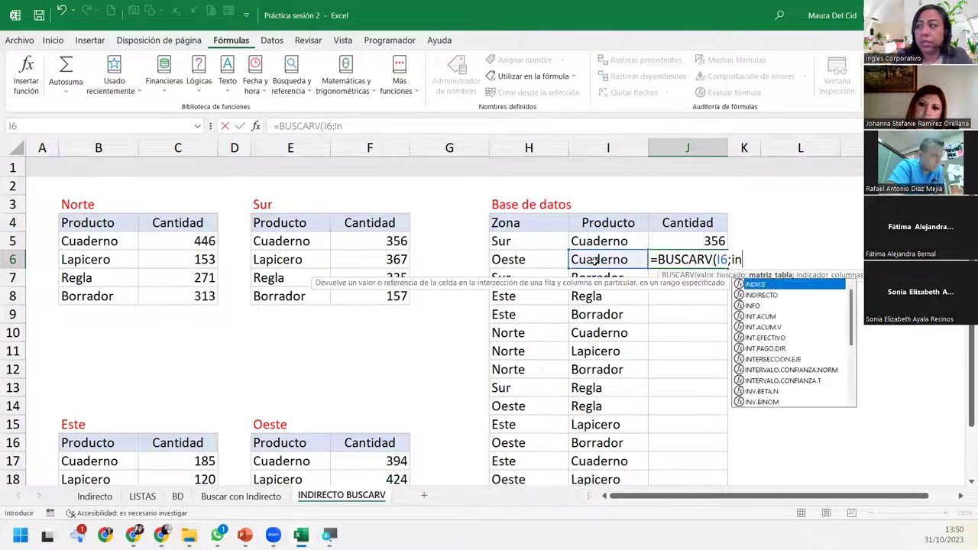
{"action": "type", "text": "di"}
{"action": "key", "text": "Down"}
{"action": "key", "text": "Tab"}
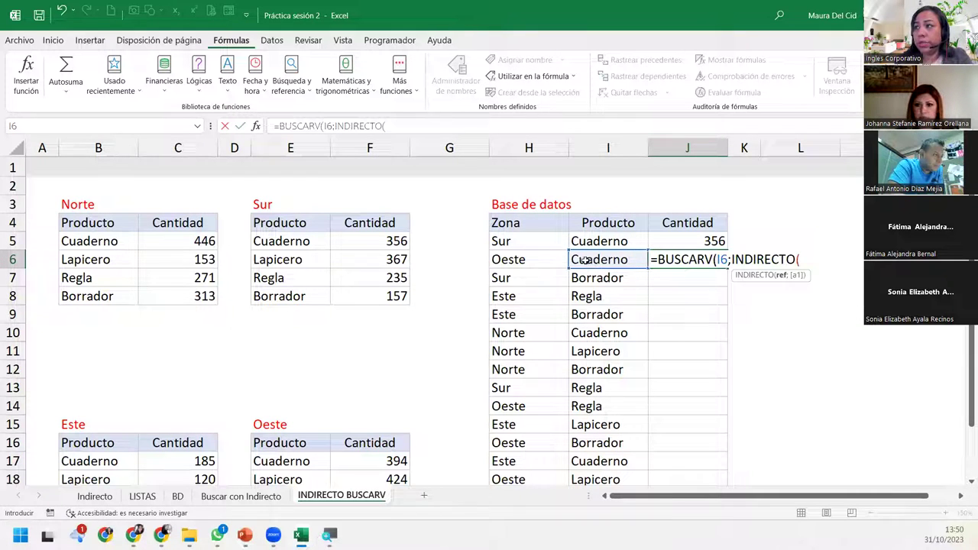
{"action": "left_click", "coordinate": [497, 262]}
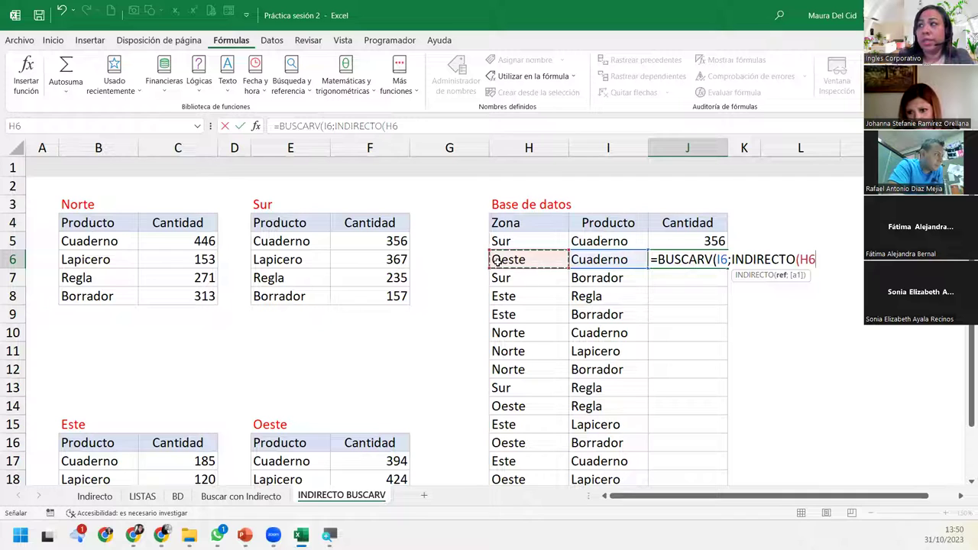
{"action": "type", "text": ");"}
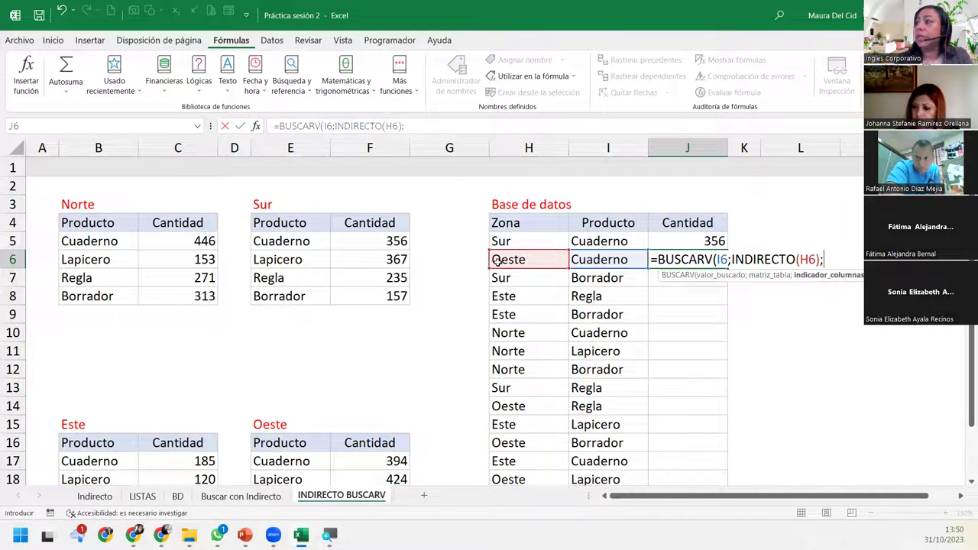
{"action": "type", "text": "2"}
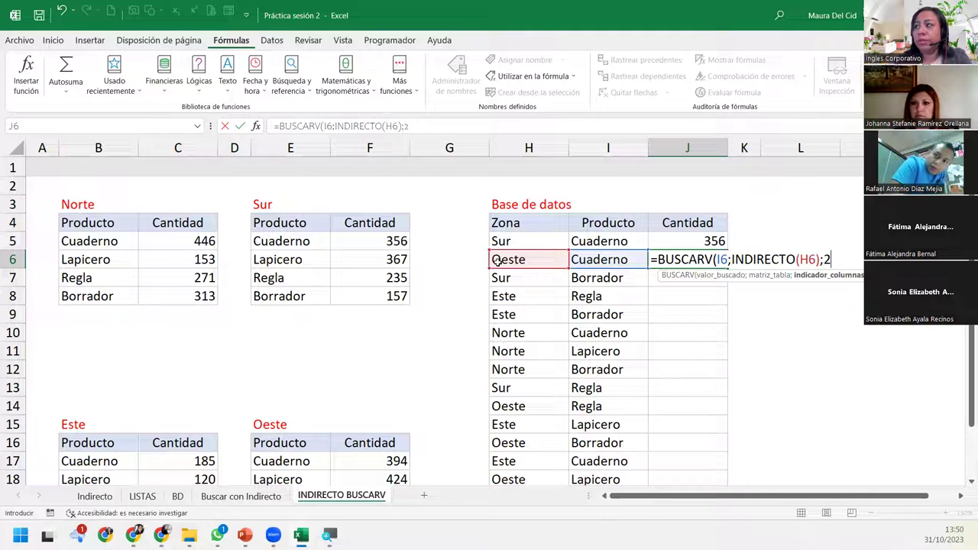
{"action": "type", "text": ";0"}
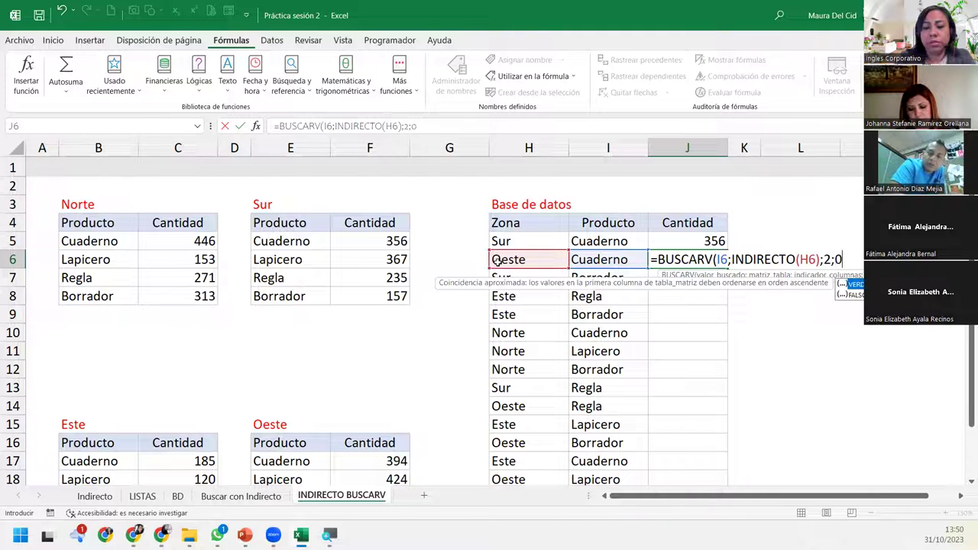
{"action": "type", "text": ")"}
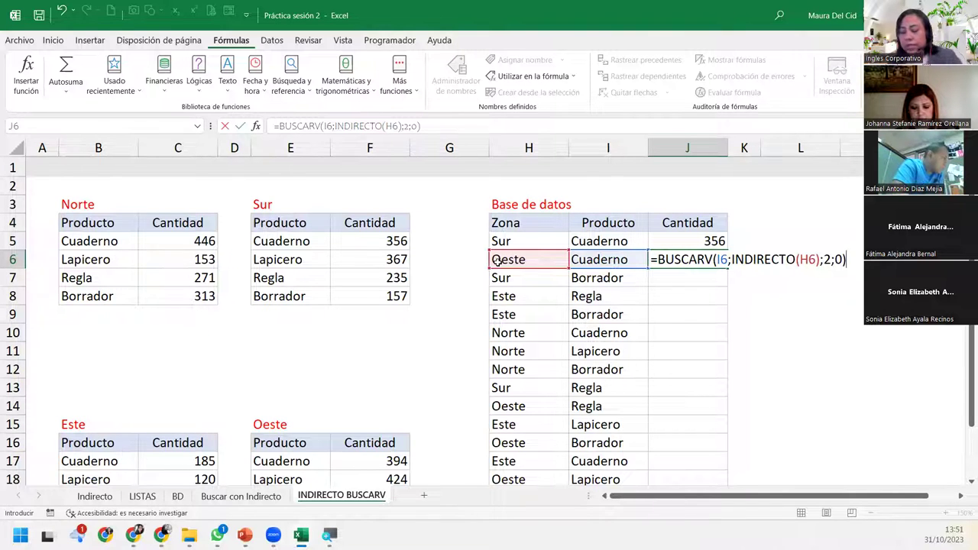
{"action": "key", "text": "Return"}
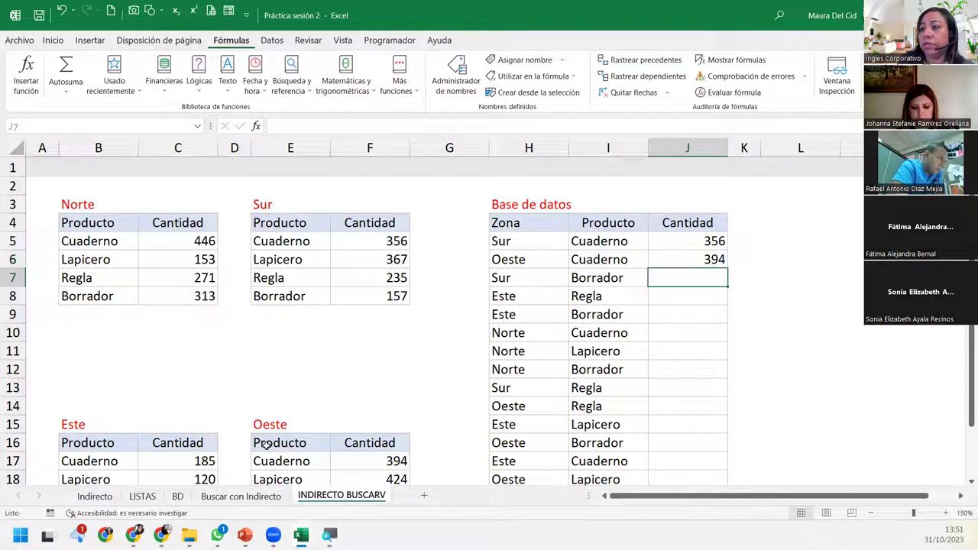
{"action": "left_click", "coordinate": [707, 260]}
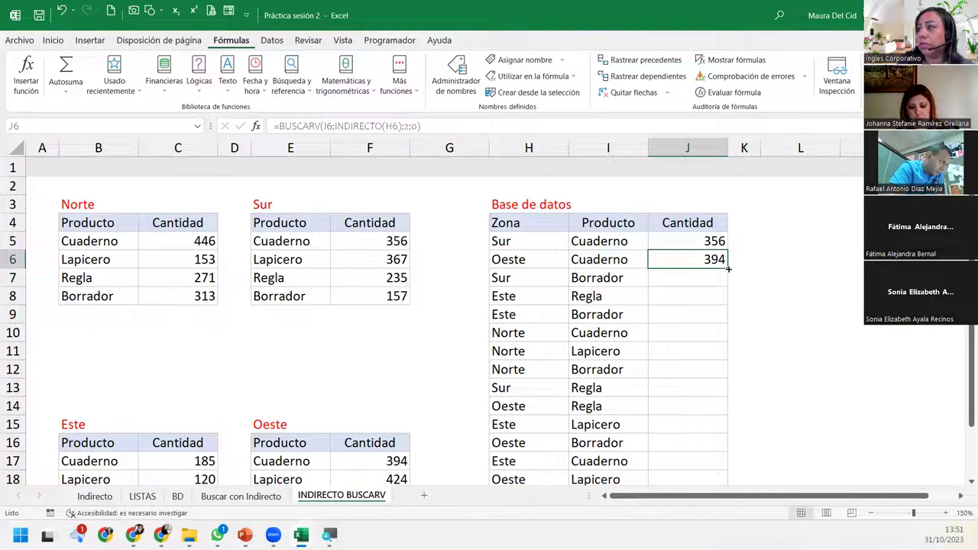
{"action": "double_click", "coordinate": [728, 269]}
{"action": "scroll", "coordinate": [697, 352], "scroll_direction": "down", "scroll_amount": 3}
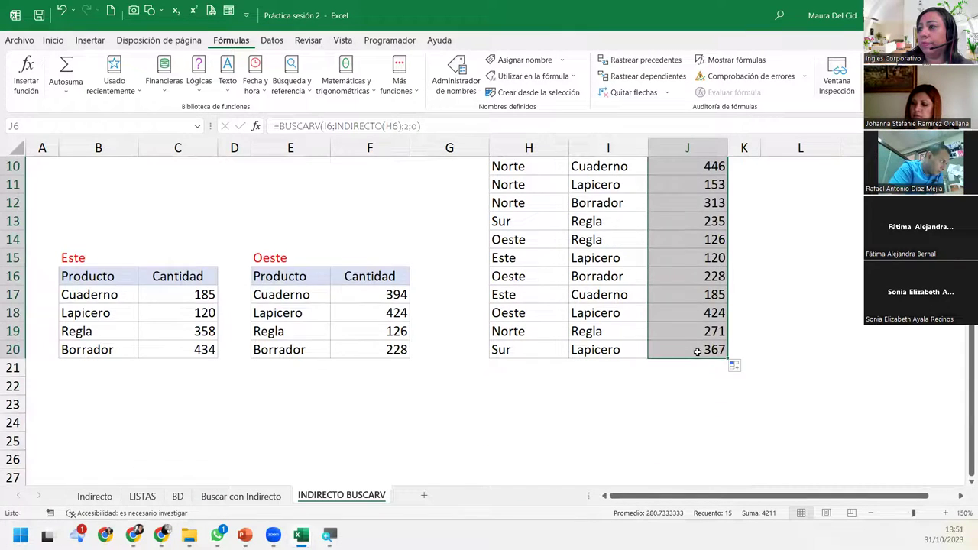
{"action": "scroll", "coordinate": [697, 352], "scroll_direction": "up", "scroll_amount": 3}
{"action": "left_click", "coordinate": [677, 400]}
{"action": "left_click", "coordinate": [678, 385]}
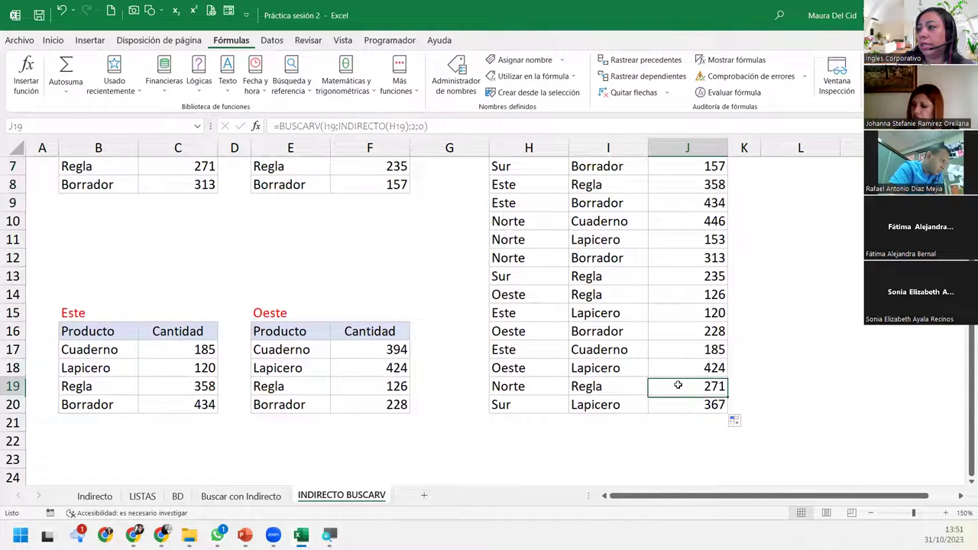
{"action": "scroll", "coordinate": [275, 318], "scroll_direction": "up", "scroll_amount": 1}
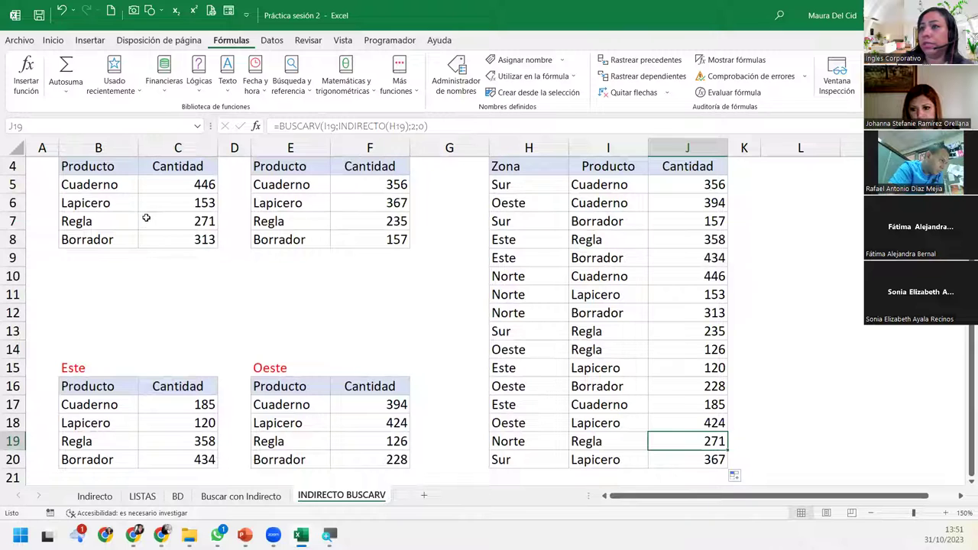
{"action": "left_click", "coordinate": [699, 405]}
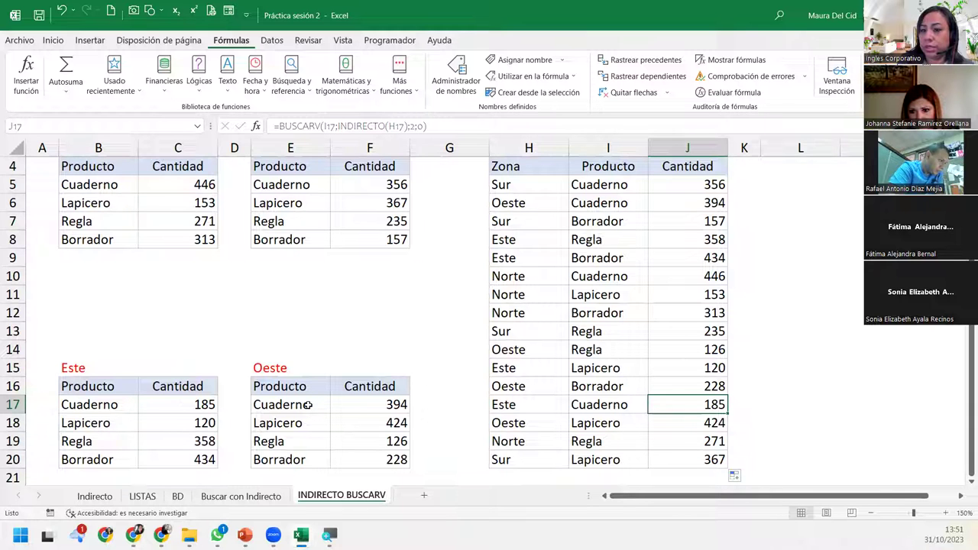
{"action": "scroll", "coordinate": [617, 408], "scroll_direction": "up", "scroll_amount": 1}
{"action": "scroll", "coordinate": [618, 408], "scroll_direction": "down", "scroll_amount": 1}
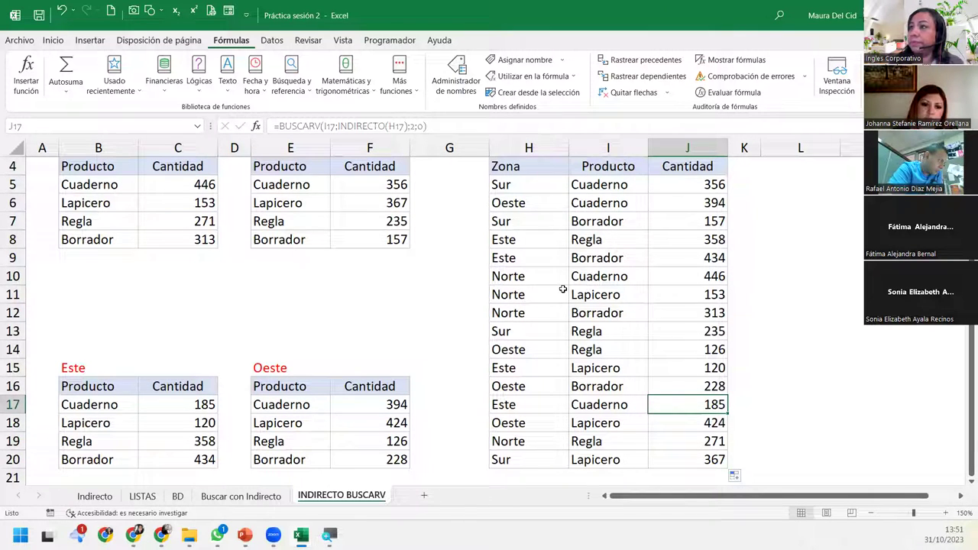
{"action": "left_click", "coordinate": [672, 235]}
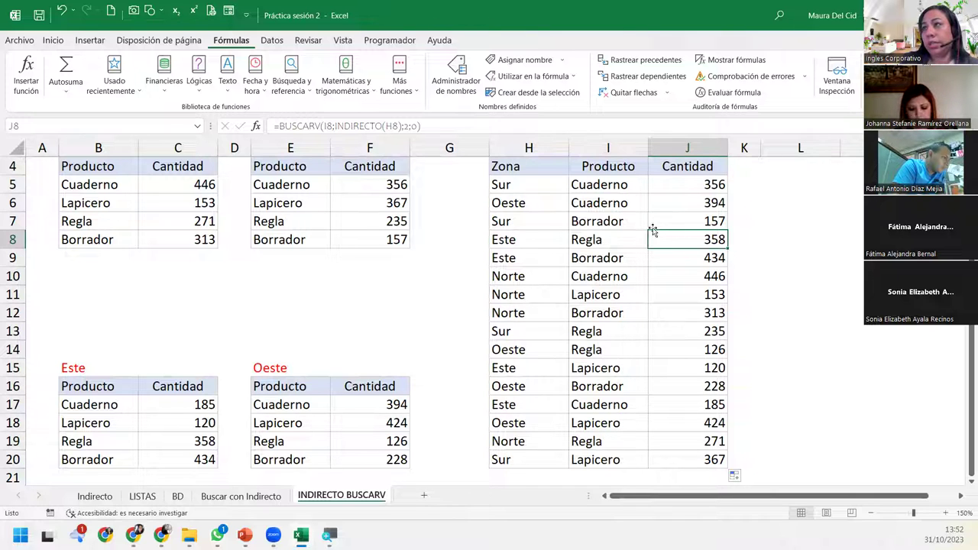
- Cancel the accidental move of the Cantidad heading onto J5, then switch to the Chrome course window
{"action": "left_click", "coordinate": [710, 173]}
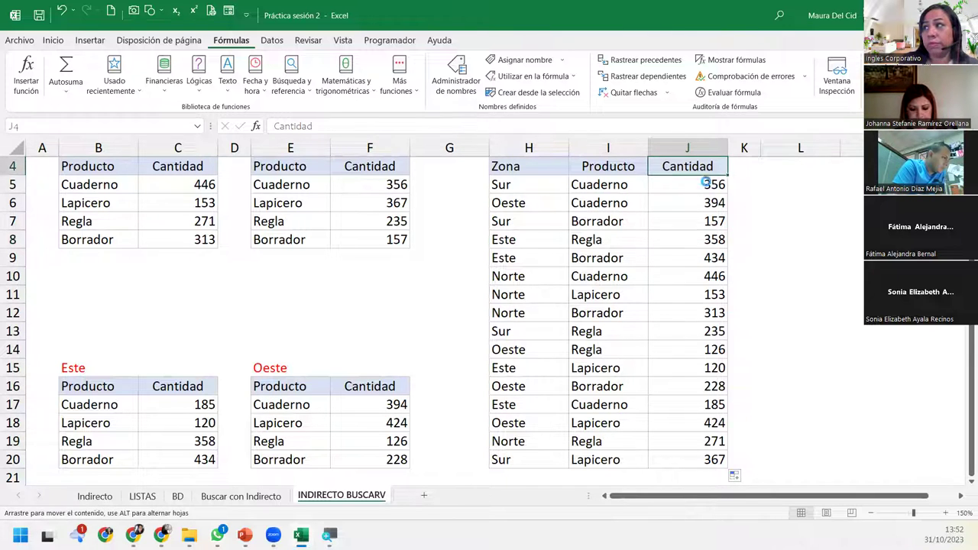
{"action": "left_click_drag", "start_coordinate": [708, 175], "coordinate": [707, 184]}
{"action": "key", "text": "Escape"}
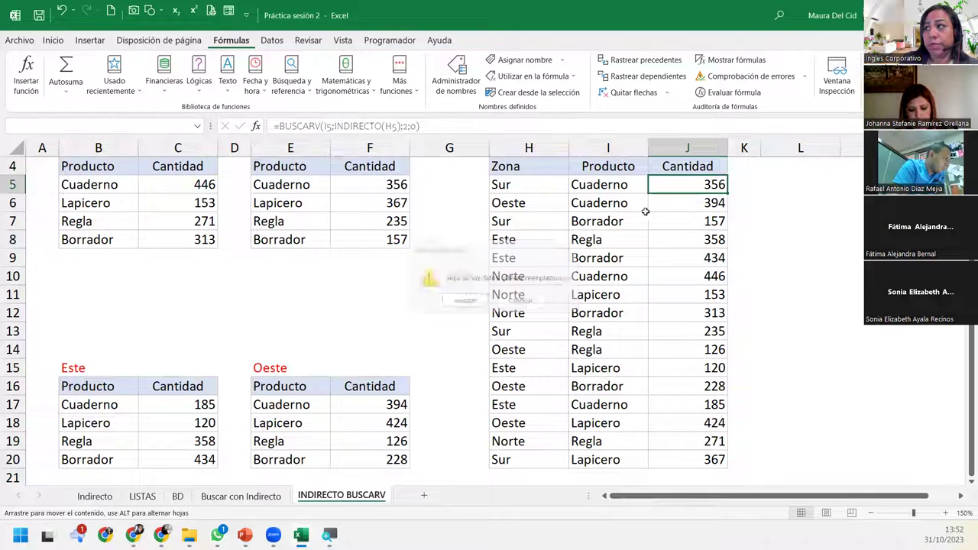
{"action": "left_click", "coordinate": [675, 197]}
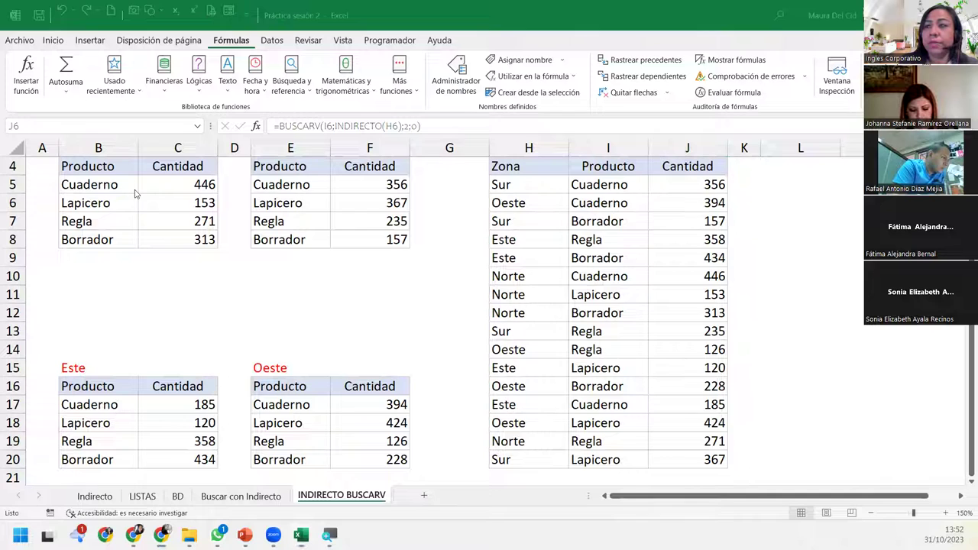
{"action": "key", "text": "alt+Tab"}
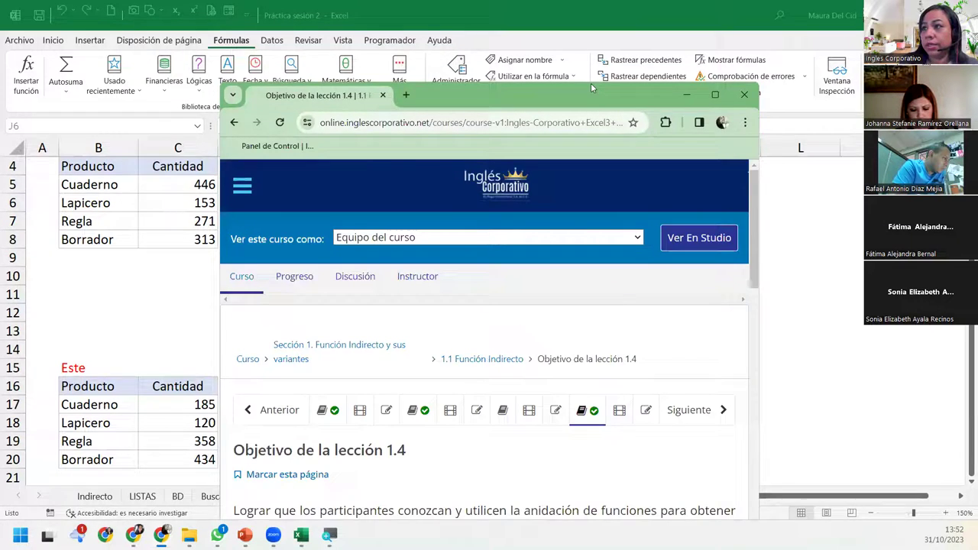
- Maximize the course window, skim lessons 1.1 and 1.2, and open Laboratorio 1
{"action": "left_click_drag", "start_coordinate": [606, 106], "coordinate": [603, 3]}
{"action": "left_click", "coordinate": [120, 293]}
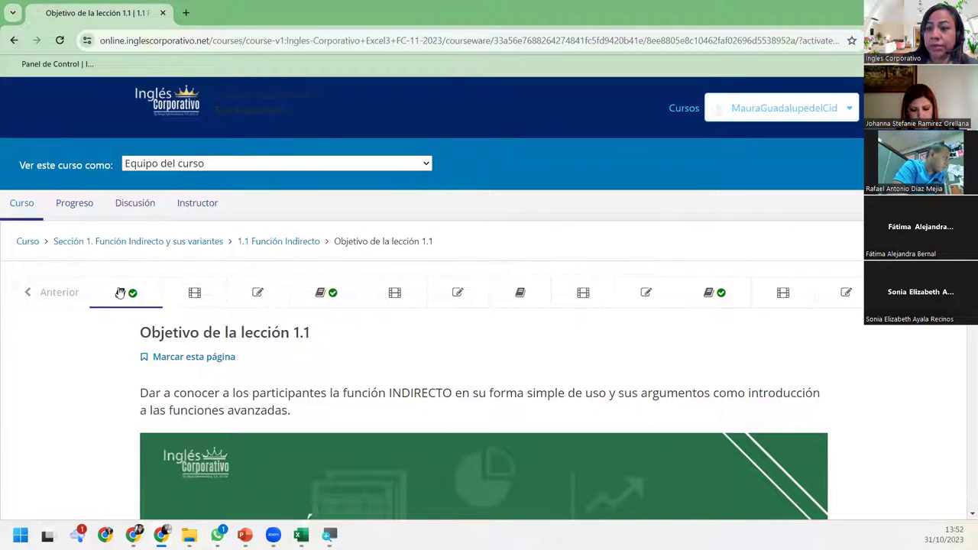
{"action": "scroll", "coordinate": [373, 424], "scroll_direction": "down", "scroll_amount": 5}
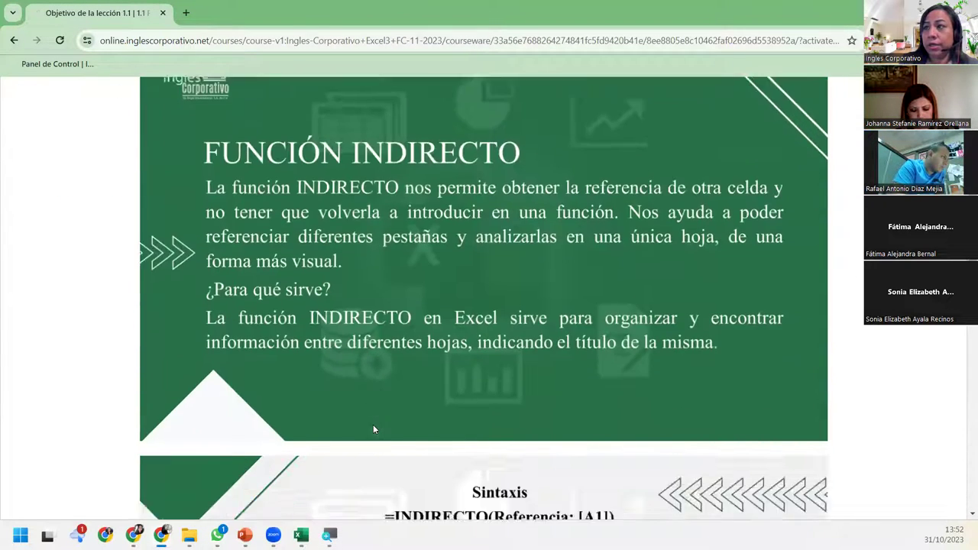
{"action": "scroll", "coordinate": [373, 424], "scroll_direction": "down", "scroll_amount": 2}
{"action": "scroll", "coordinate": [373, 424], "scroll_direction": "down", "scroll_amount": 1}
{"action": "scroll", "coordinate": [374, 422], "scroll_direction": "down", "scroll_amount": 5}
{"action": "scroll", "coordinate": [377, 422], "scroll_direction": "up", "scroll_amount": 2}
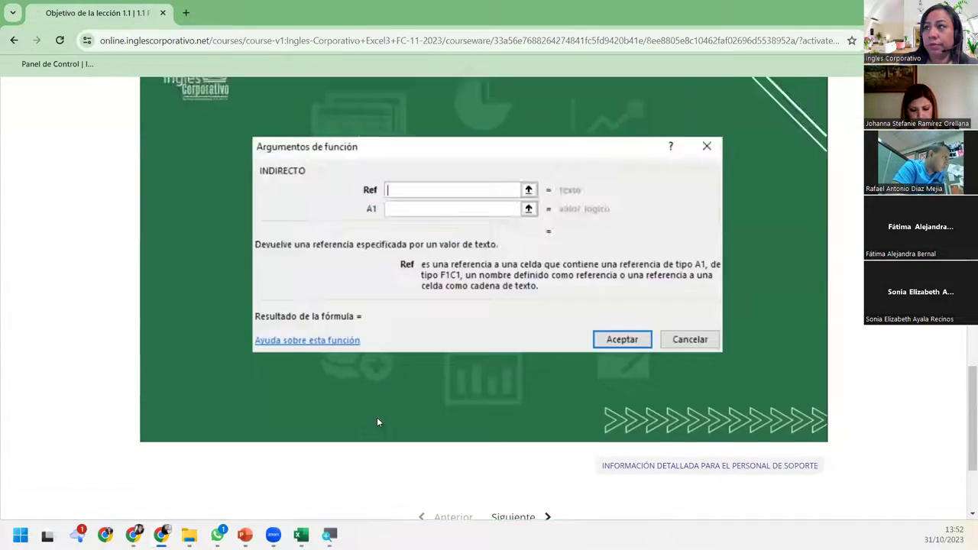
{"action": "scroll", "coordinate": [378, 421], "scroll_direction": "up", "scroll_amount": 5}
{"action": "scroll", "coordinate": [379, 417], "scroll_direction": "up", "scroll_amount": 5}
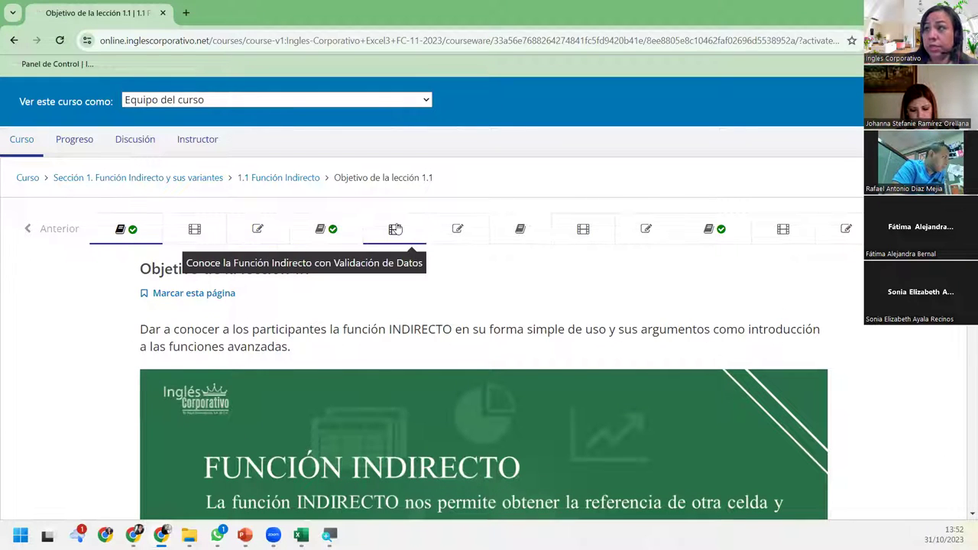
{"action": "left_click", "coordinate": [334, 233]}
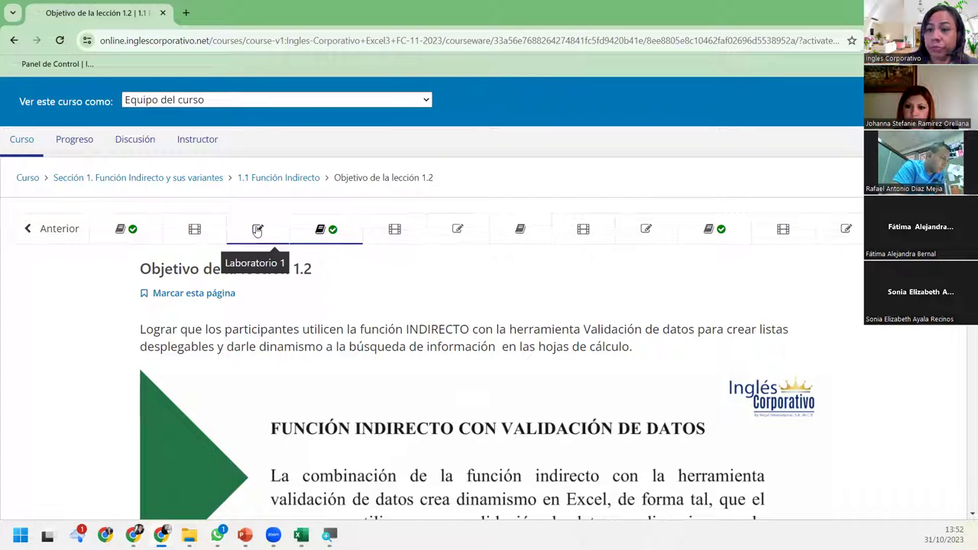
{"action": "left_click", "coordinate": [258, 229]}
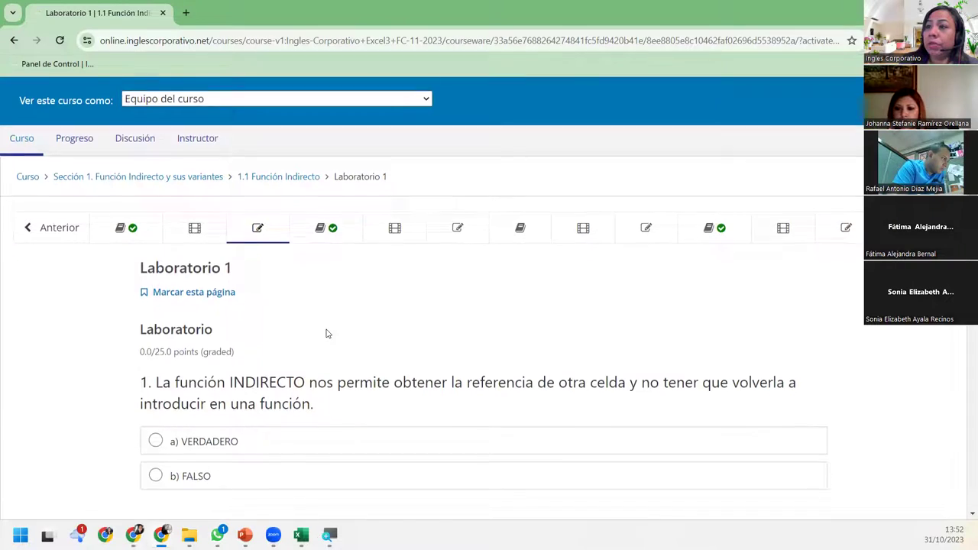
- Scroll through Laboratorio 1, then step through the Laboratorio 2, 3 and 4 quizzes
{"action": "scroll", "coordinate": [327, 334], "scroll_direction": "down", "scroll_amount": 3}
{"action": "scroll", "coordinate": [327, 335], "scroll_direction": "down", "scroll_amount": 4}
{"action": "scroll", "coordinate": [327, 335], "scroll_direction": "down", "scroll_amount": 3}
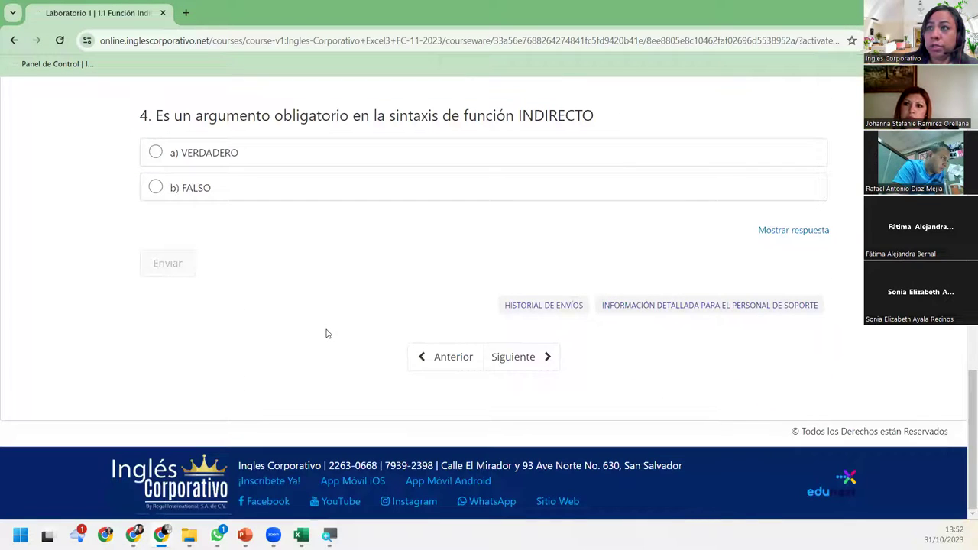
{"action": "scroll", "coordinate": [327, 334], "scroll_direction": "up", "scroll_amount": 2}
{"action": "scroll", "coordinate": [327, 334], "scroll_direction": "up", "scroll_amount": 3}
{"action": "scroll", "coordinate": [327, 334], "scroll_direction": "up", "scroll_amount": 3}
{"action": "scroll", "coordinate": [327, 334], "scroll_direction": "up", "scroll_amount": 3}
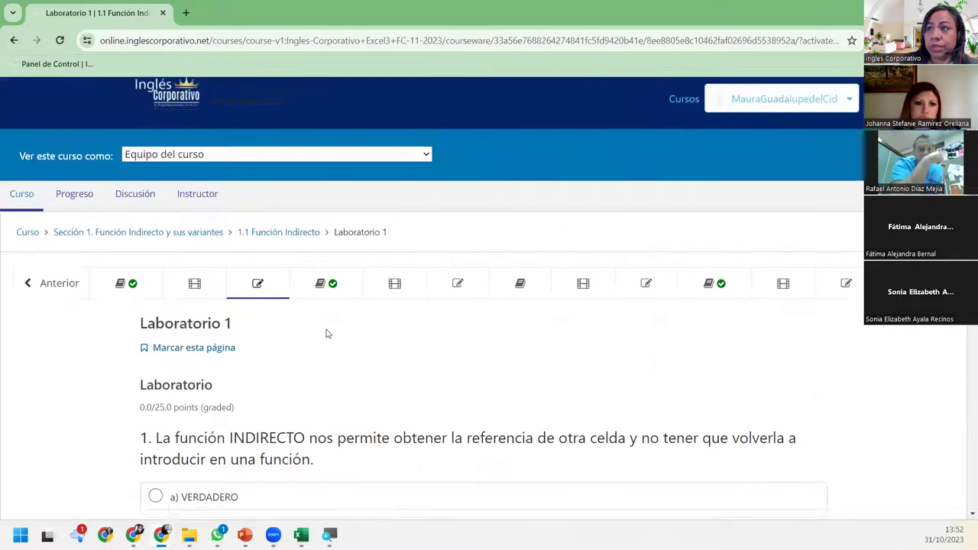
{"action": "left_click", "coordinate": [457, 301]}
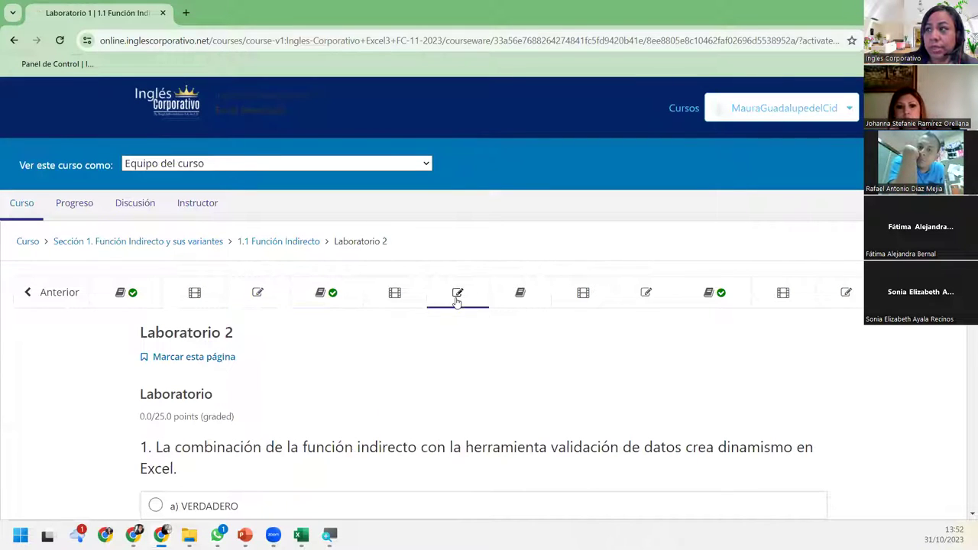
{"action": "left_click", "coordinate": [645, 295]}
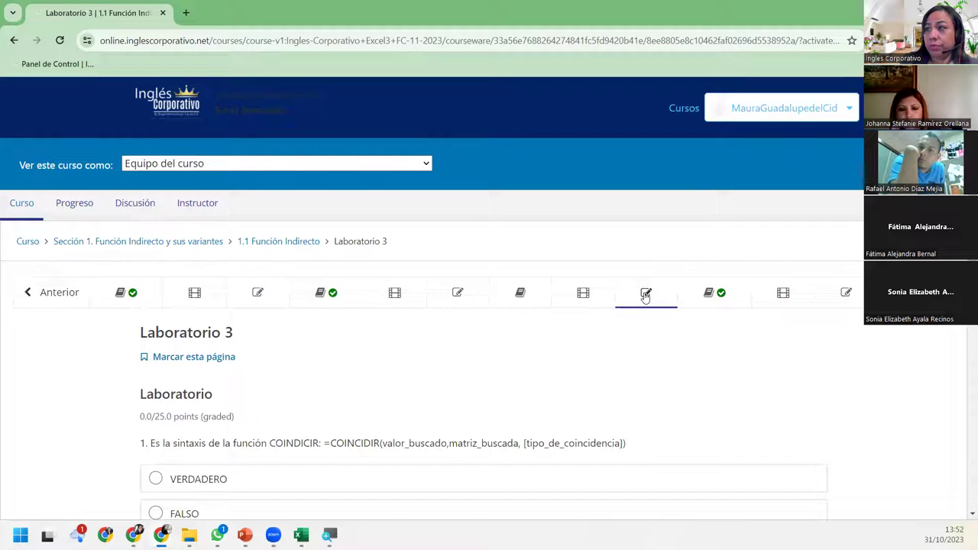
{"action": "left_click", "coordinate": [840, 296]}
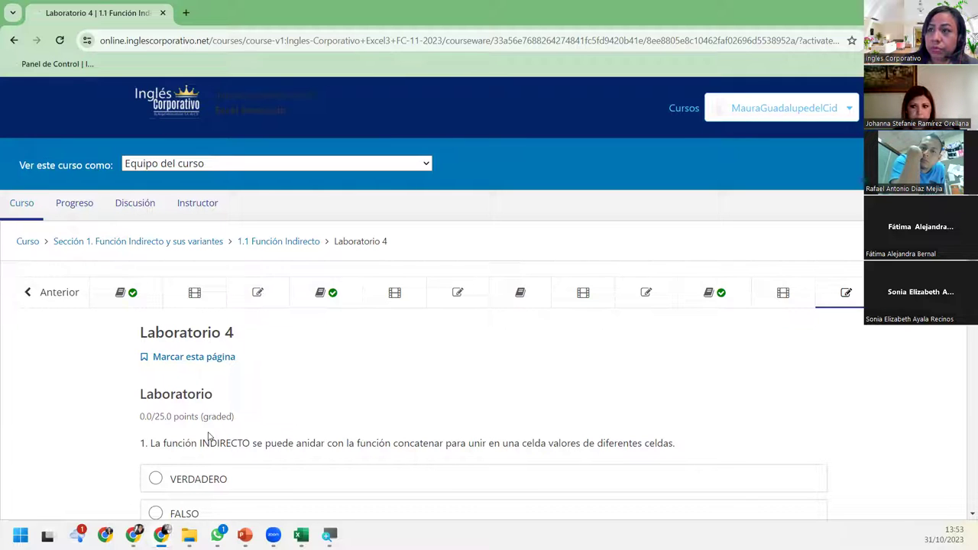
- Scroll through Laboratorio 4, revisit Laboratorios 2 and 3, and return to Laboratorio 4
{"action": "scroll", "coordinate": [262, 367], "scroll_direction": "down", "scroll_amount": 4}
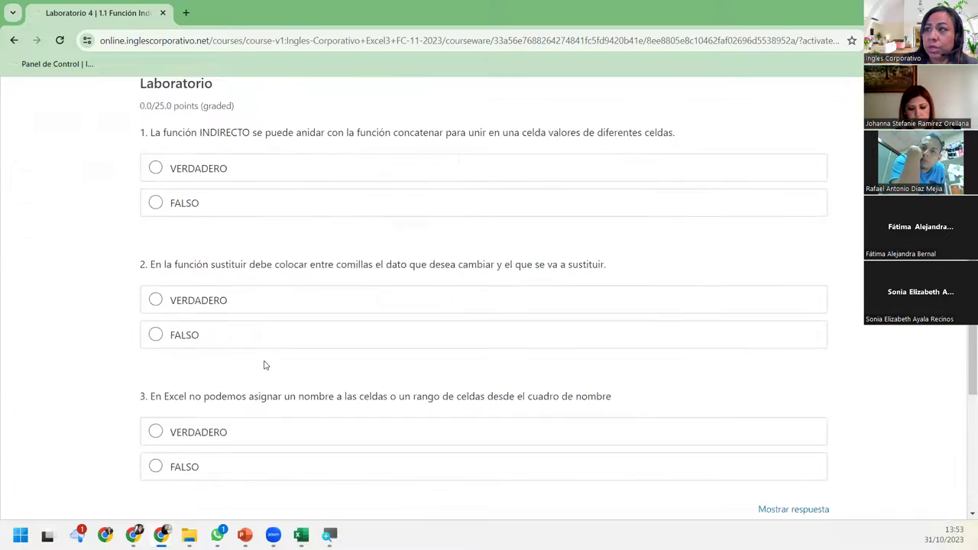
{"action": "scroll", "coordinate": [263, 362], "scroll_direction": "down", "scroll_amount": 3}
{"action": "scroll", "coordinate": [264, 362], "scroll_direction": "up", "scroll_amount": 3}
{"action": "scroll", "coordinate": [264, 362], "scroll_direction": "up", "scroll_amount": 4}
{"action": "scroll", "coordinate": [263, 360], "scroll_direction": "down", "scroll_amount": 3}
{"action": "scroll", "coordinate": [264, 357], "scroll_direction": "down", "scroll_amount": 3}
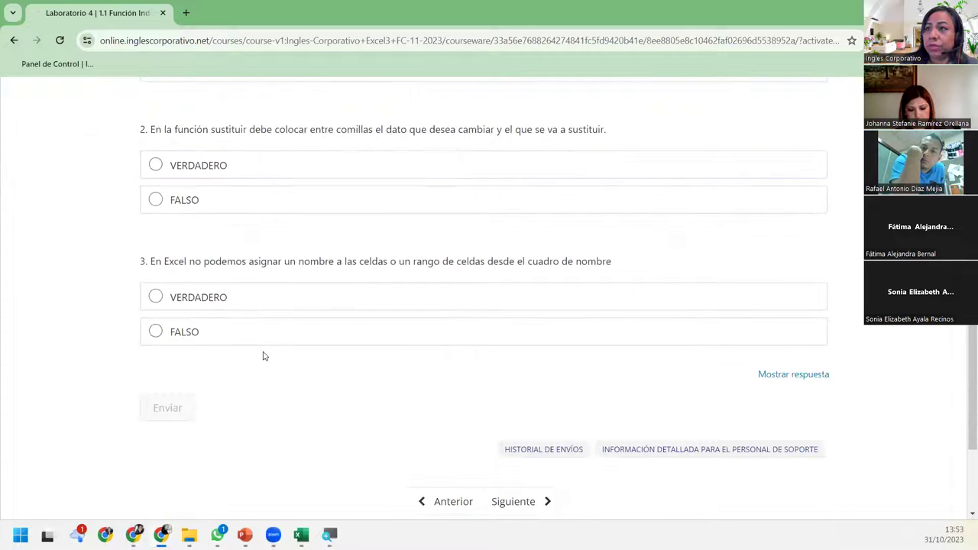
{"action": "scroll", "coordinate": [262, 356], "scroll_direction": "up", "scroll_amount": 3}
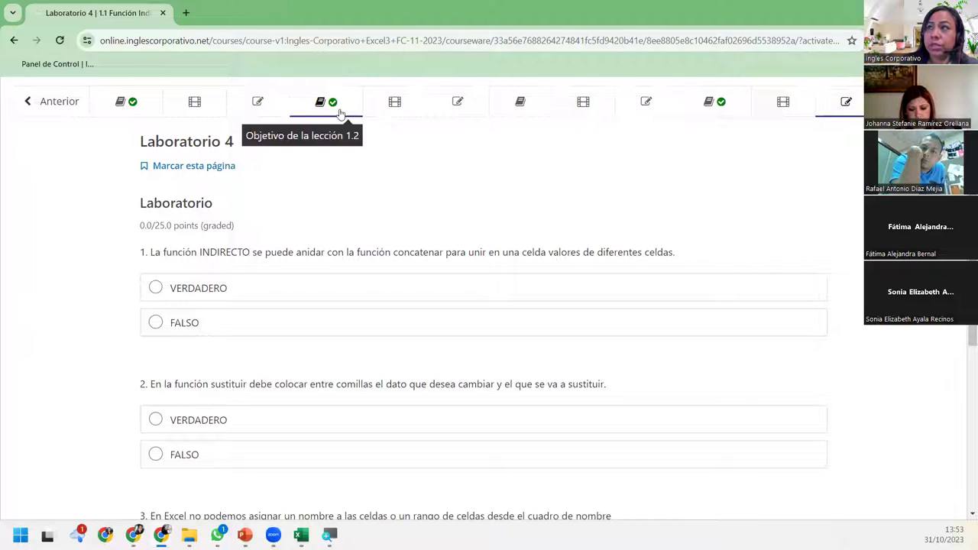
{"action": "left_click", "coordinate": [453, 108]}
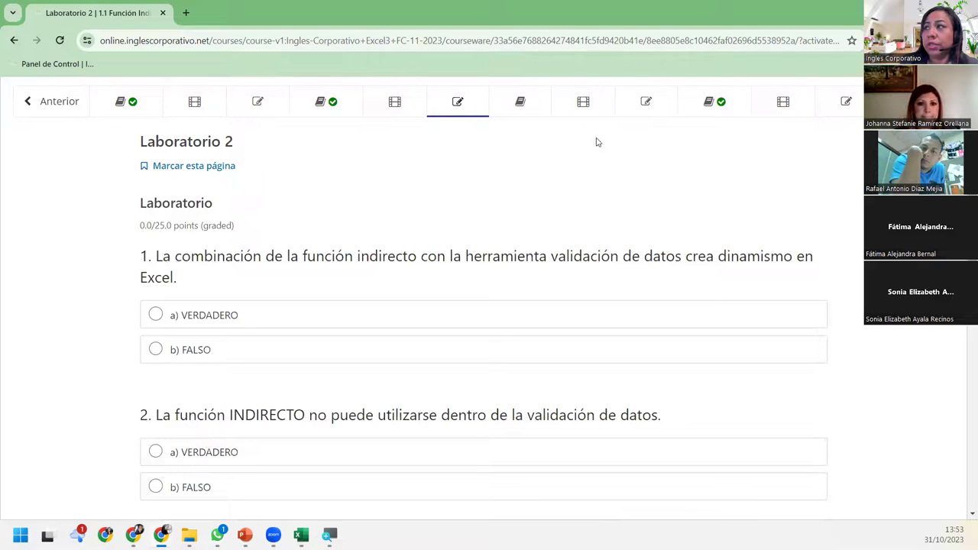
{"action": "left_click", "coordinate": [647, 102]}
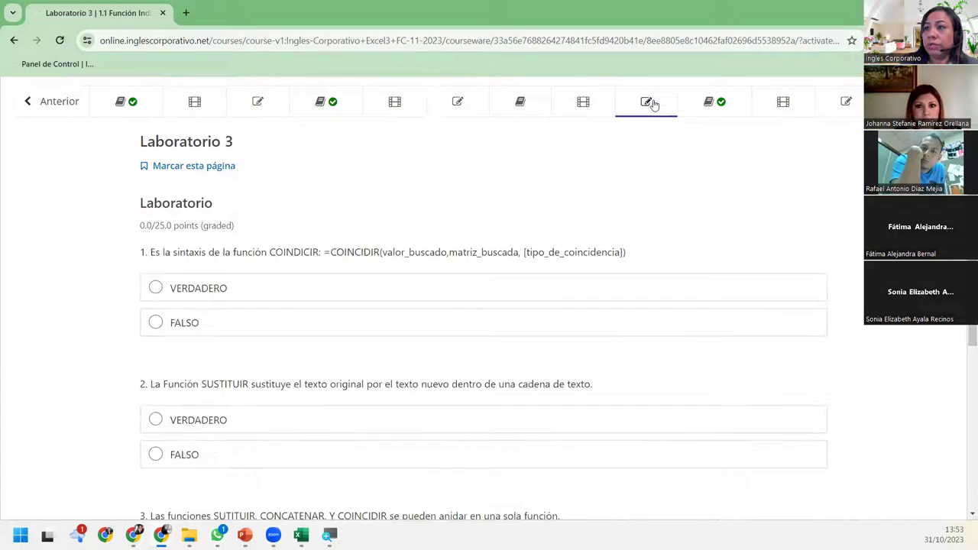
{"action": "left_click", "coordinate": [841, 94]}
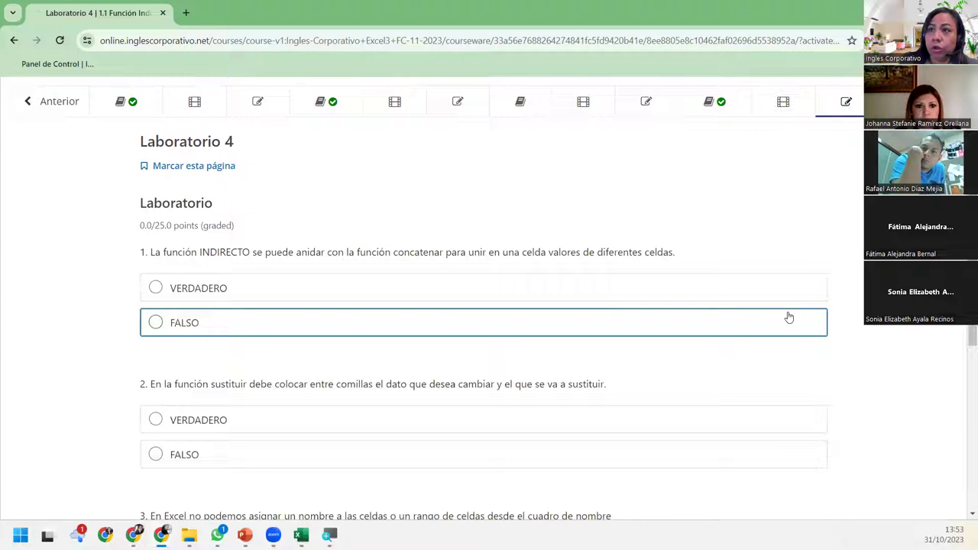
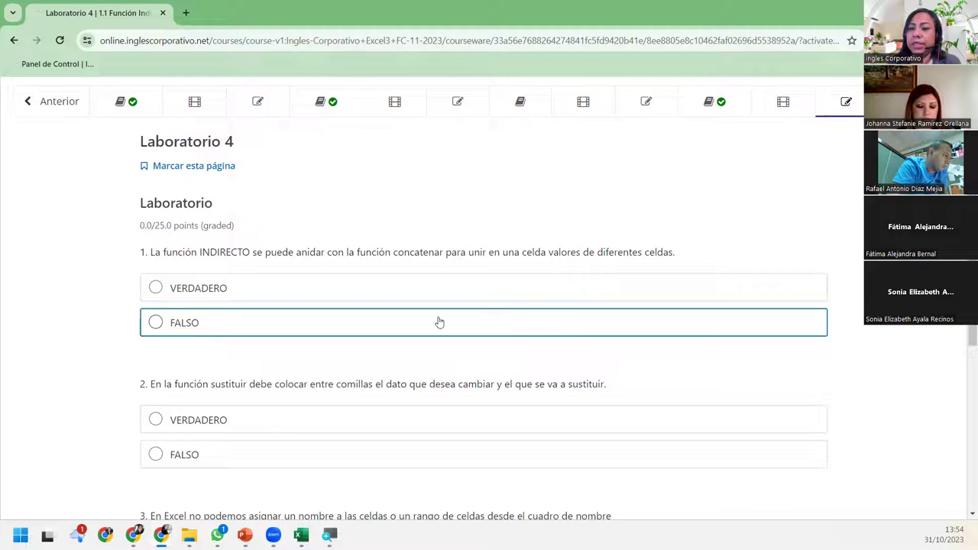
- Open the 'Conoce la función indirecto' unit and scroll through its Función Indirecto video page
{"action": "scroll", "coordinate": [469, 356], "scroll_direction": "up", "scroll_amount": 3}
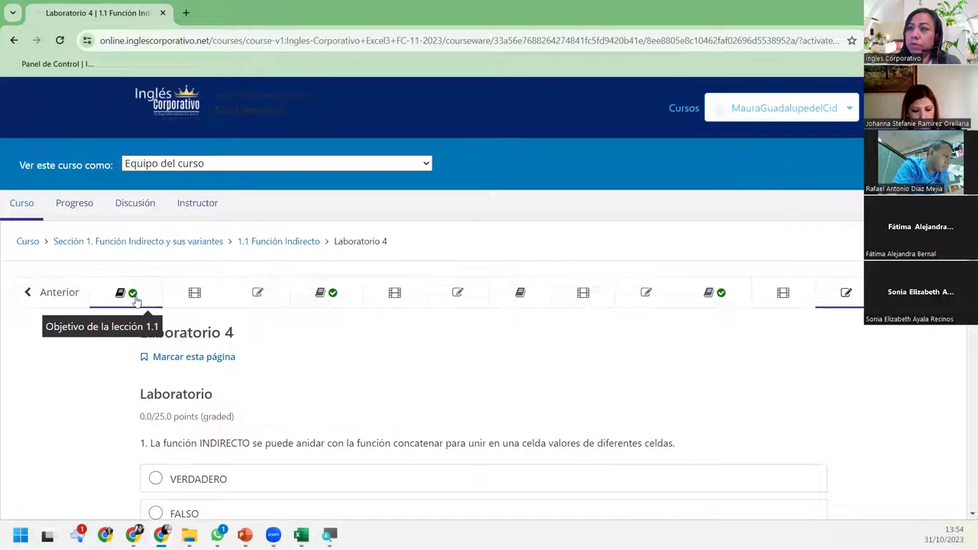
{"action": "left_click", "coordinate": [177, 298]}
{"action": "scroll", "coordinate": [415, 421], "scroll_direction": "down", "scroll_amount": 3}
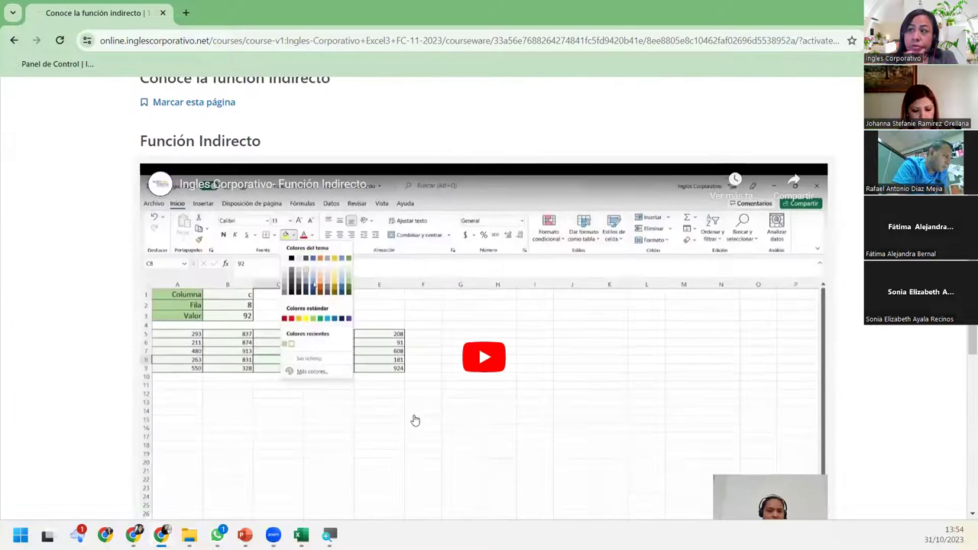
{"action": "scroll", "coordinate": [415, 420], "scroll_direction": "down", "scroll_amount": 2}
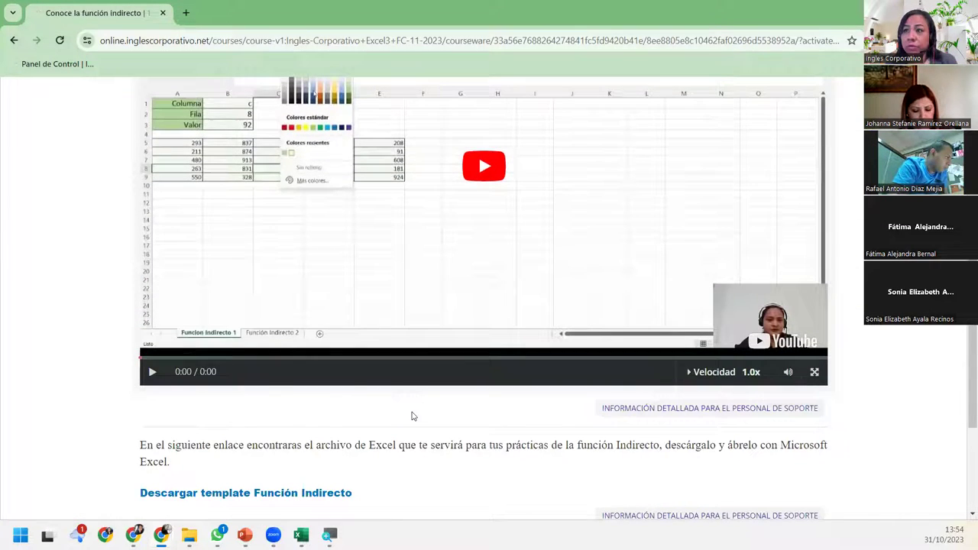
{"action": "scroll", "coordinate": [411, 415], "scroll_direction": "up", "scroll_amount": 5}
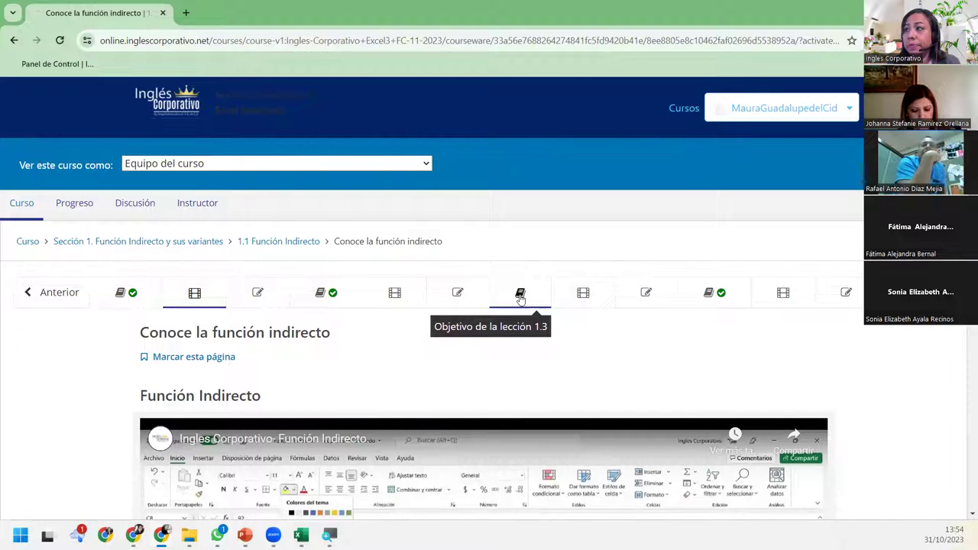
- Read the lesson 1.3 objectives page down through the COINCIDIR slide and table, then return to the workbook
{"action": "left_click", "coordinate": [521, 297]}
{"action": "scroll", "coordinate": [519, 298], "scroll_direction": "down", "scroll_amount": 3}
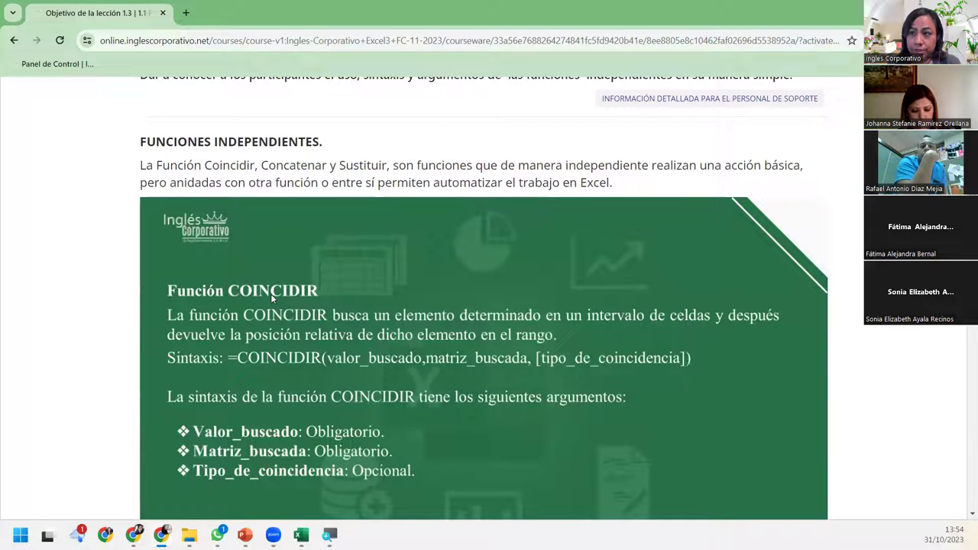
{"action": "scroll", "coordinate": [270, 298], "scroll_direction": "down", "scroll_amount": 2}
{"action": "scroll", "coordinate": [271, 298], "scroll_direction": "down", "scroll_amount": 2}
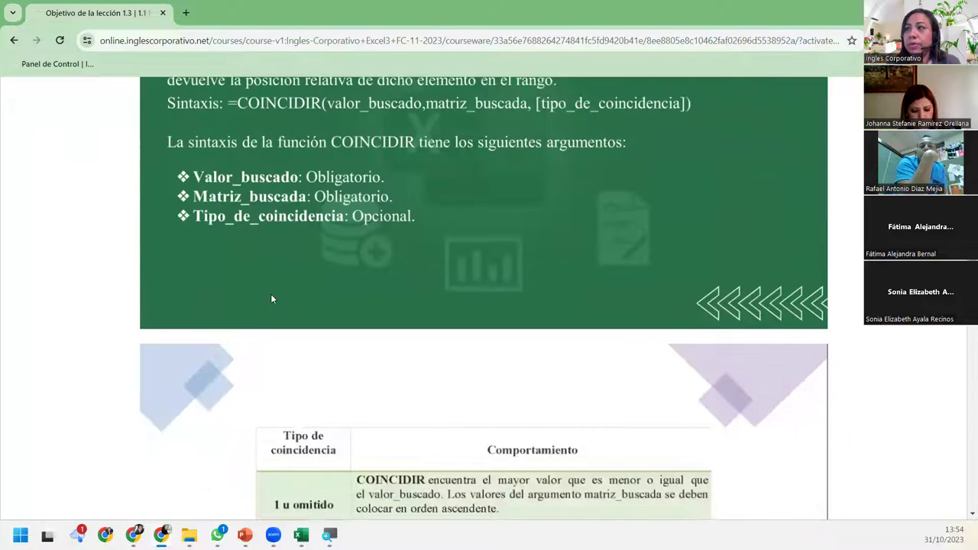
{"action": "scroll", "coordinate": [271, 298], "scroll_direction": "down", "scroll_amount": 2}
{"action": "scroll", "coordinate": [271, 298], "scroll_direction": "down", "scroll_amount": 2}
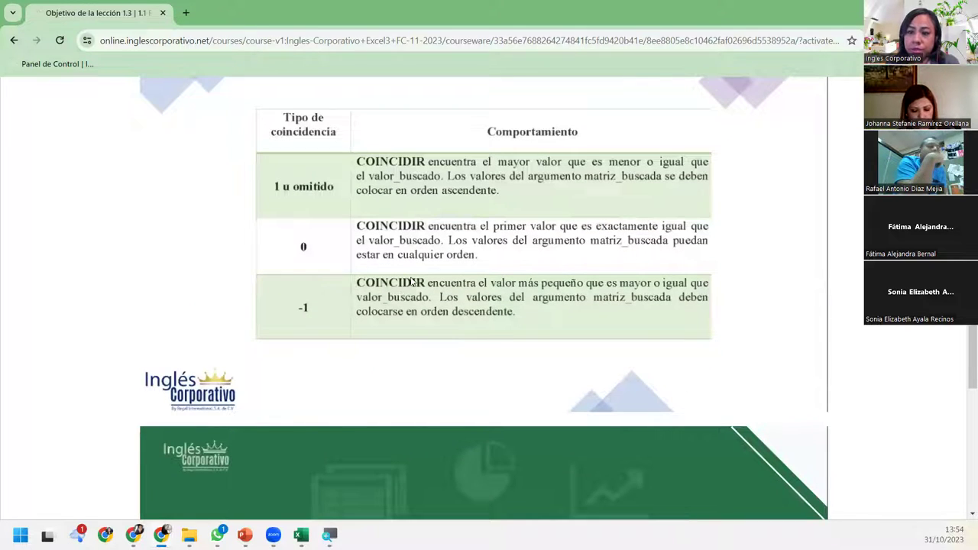
{"action": "scroll", "coordinate": [411, 321], "scroll_direction": "up", "scroll_amount": 3}
{"action": "scroll", "coordinate": [411, 321], "scroll_direction": "up", "scroll_amount": 6}
{"action": "scroll", "coordinate": [411, 321], "scroll_direction": "up", "scroll_amount": 2}
{"action": "scroll", "coordinate": [411, 321], "scroll_direction": "up", "scroll_amount": 1}
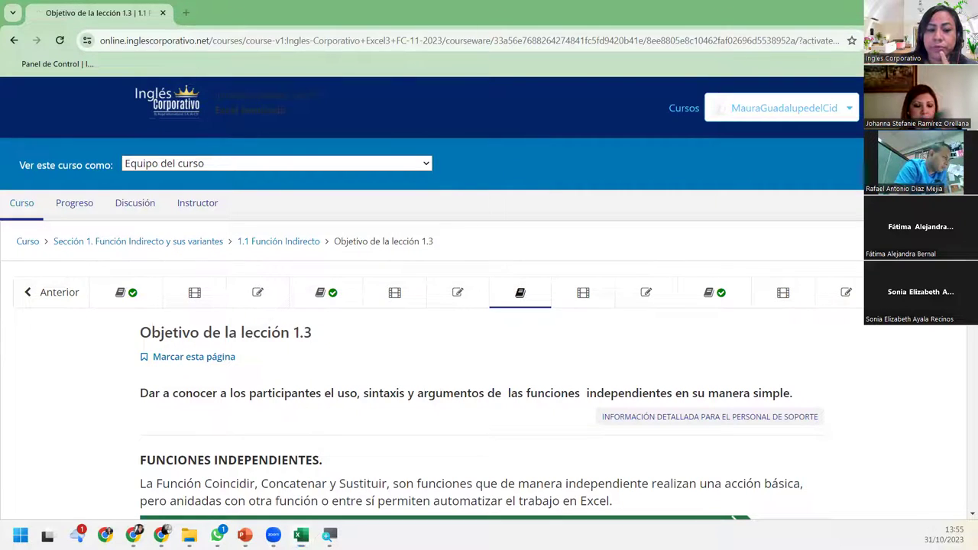
{"action": "key", "text": "alt+Tab"}
- On the Indirecto sheet, inspect the INDIRECTO formula in F2 and its C3 reference text in E2
{"action": "left_click", "coordinate": [540, 282]}
{"action": "scroll", "coordinate": [244, 384], "scroll_direction": "up", "scroll_amount": 1}
{"action": "scroll", "coordinate": [245, 384], "scroll_direction": "down", "scroll_amount": 1}
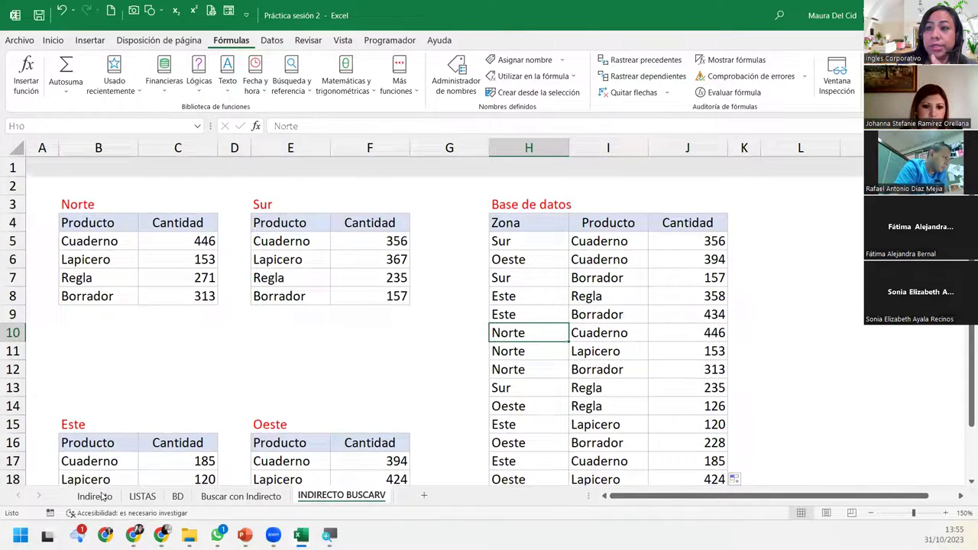
{"action": "left_click", "coordinate": [95, 496]}
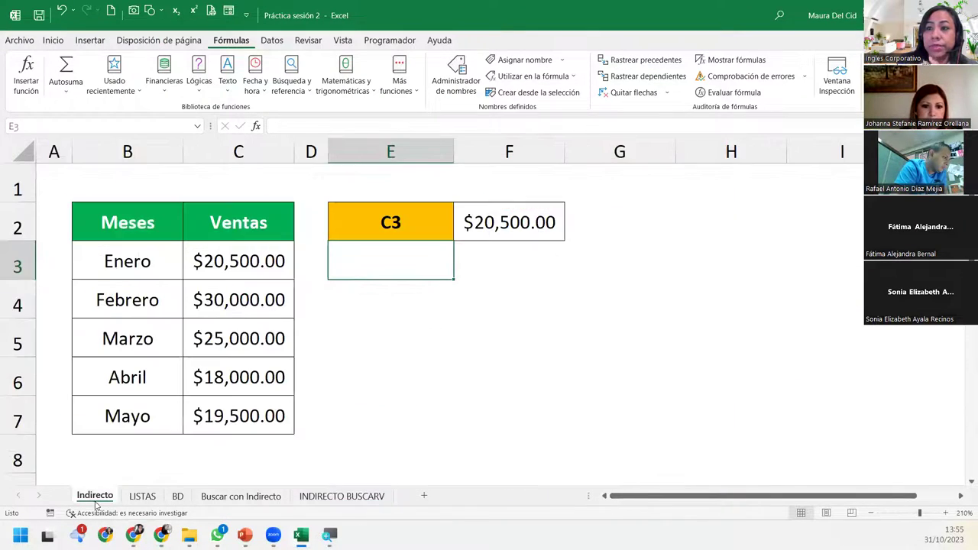
{"action": "left_click", "coordinate": [530, 220]}
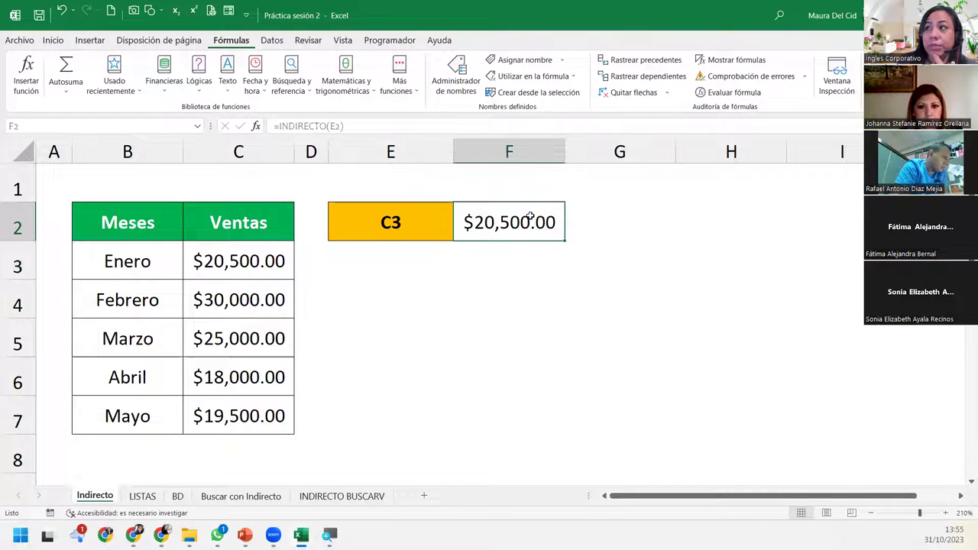
{"action": "left_click", "coordinate": [396, 219]}
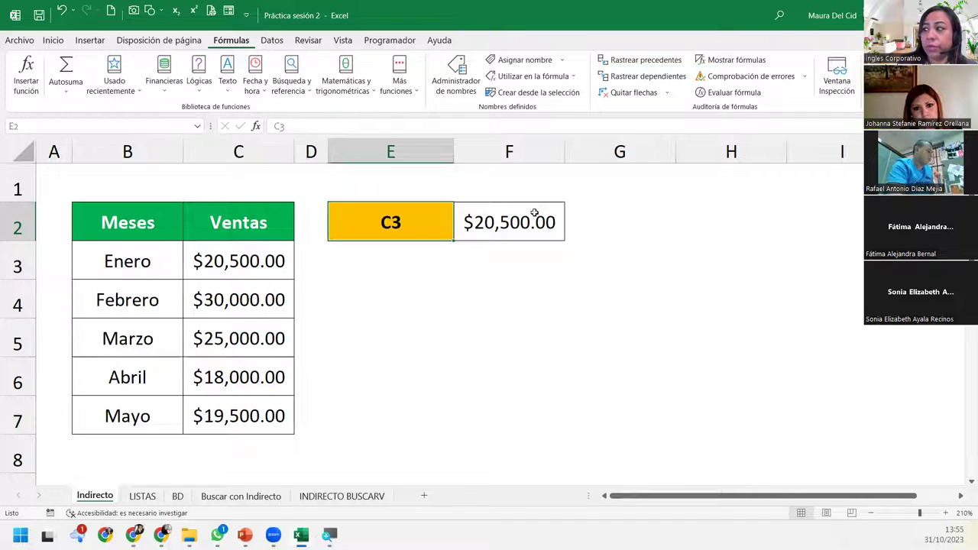
{"action": "left_click", "coordinate": [143, 496]}
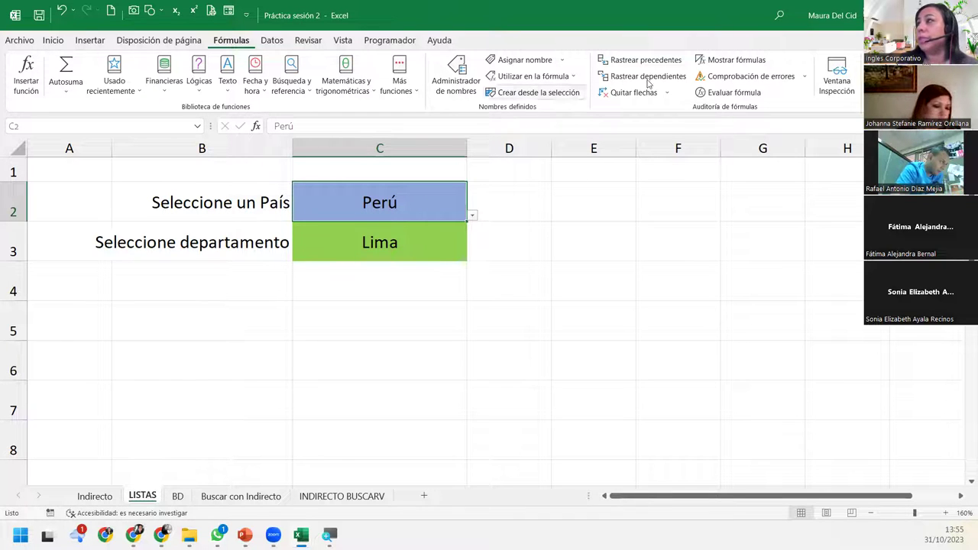
- Review the existing data validation rule on the country cell without changing it
{"action": "left_click", "coordinate": [274, 40]}
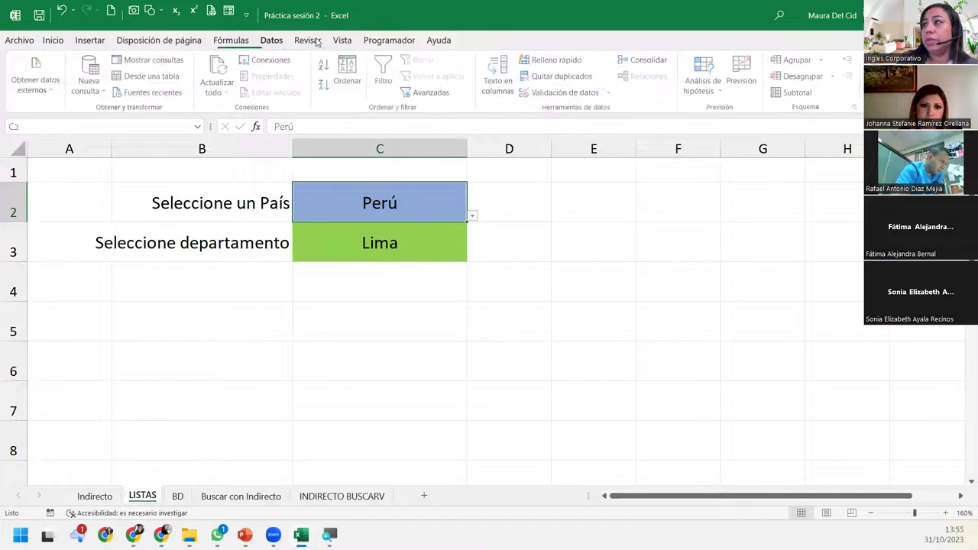
{"action": "left_click", "coordinate": [544, 98]}
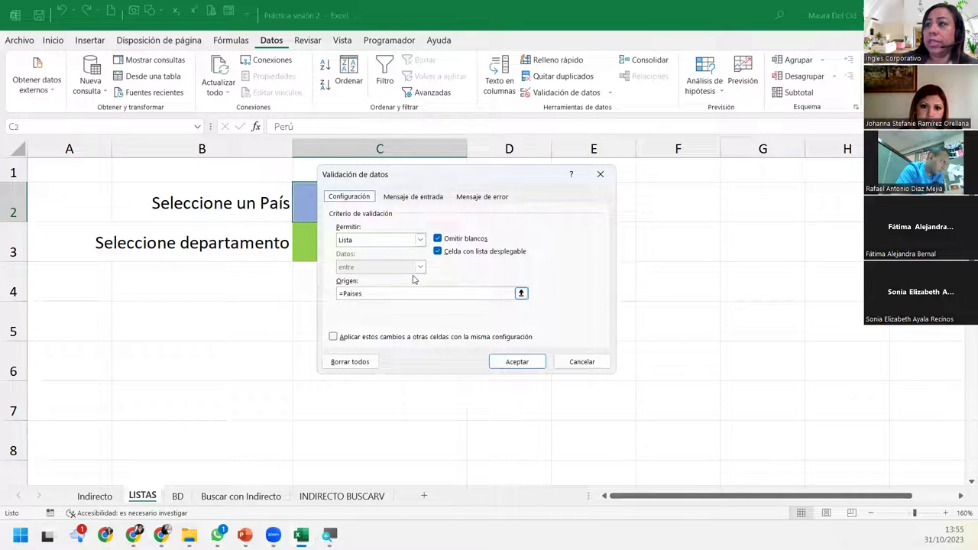
{"action": "left_click", "coordinate": [581, 362]}
- Add a list dropdown to E2 sourced from the country headers C3:E3 on the BD sheet
{"action": "left_click", "coordinate": [592, 203]}
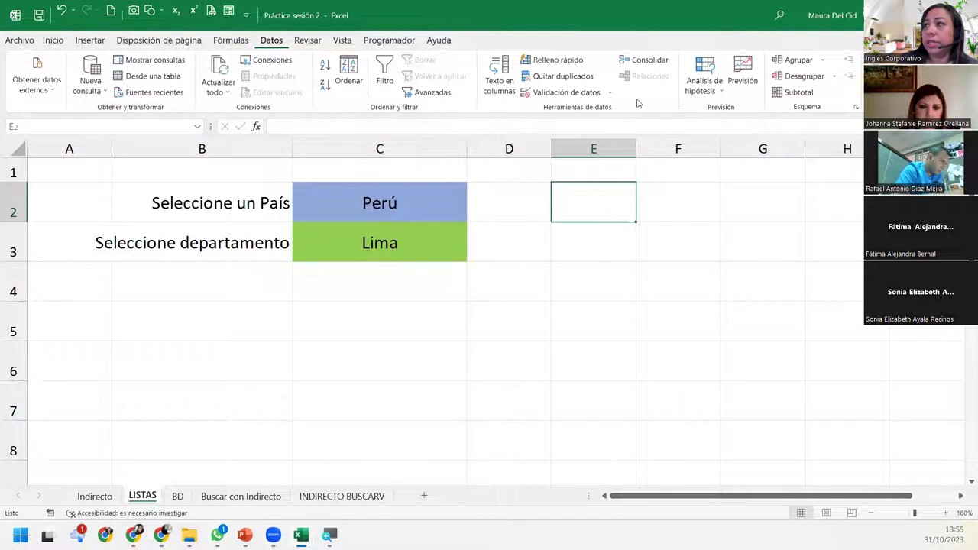
{"action": "left_click", "coordinate": [562, 92]}
{"action": "left_click", "coordinate": [363, 241]}
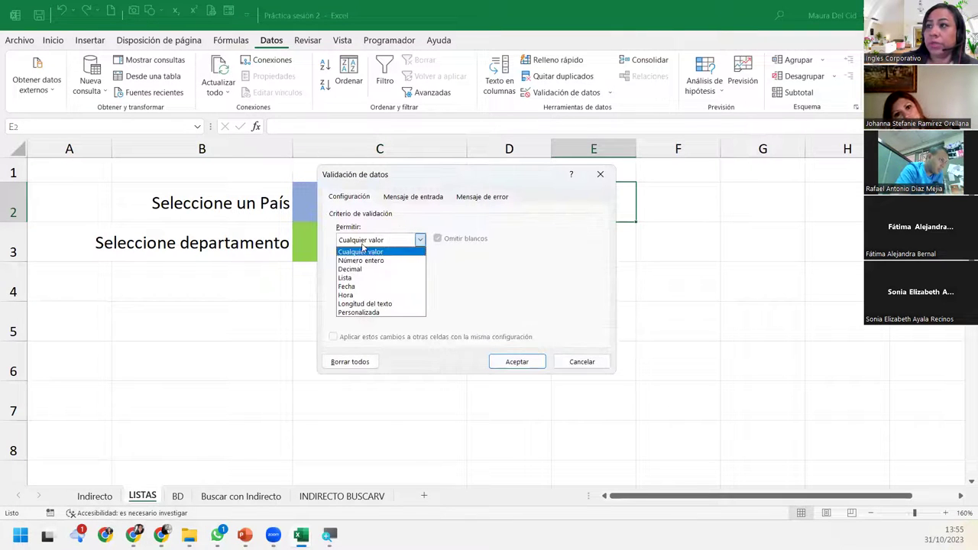
{"action": "left_click", "coordinate": [352, 276]}
{"action": "left_click", "coordinate": [392, 297]}
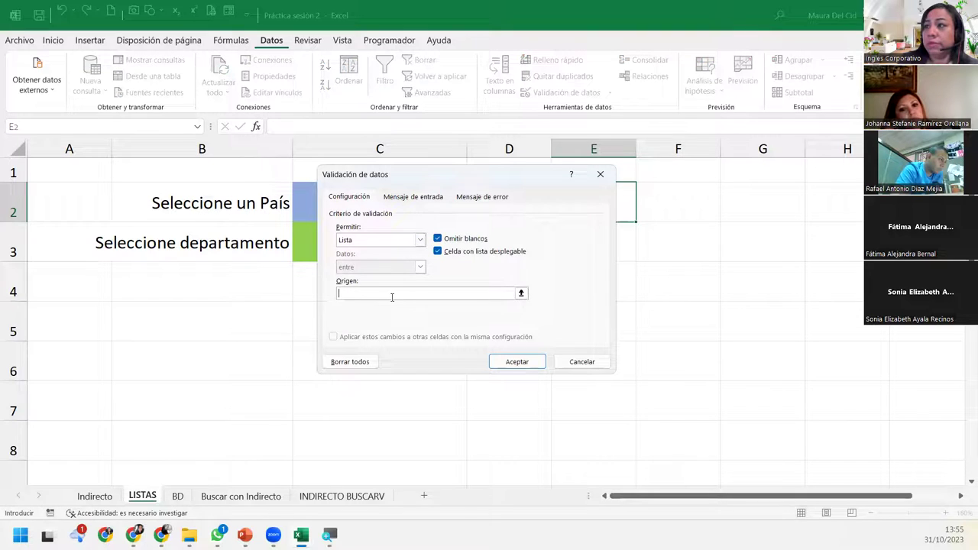
{"action": "left_click", "coordinate": [521, 294]}
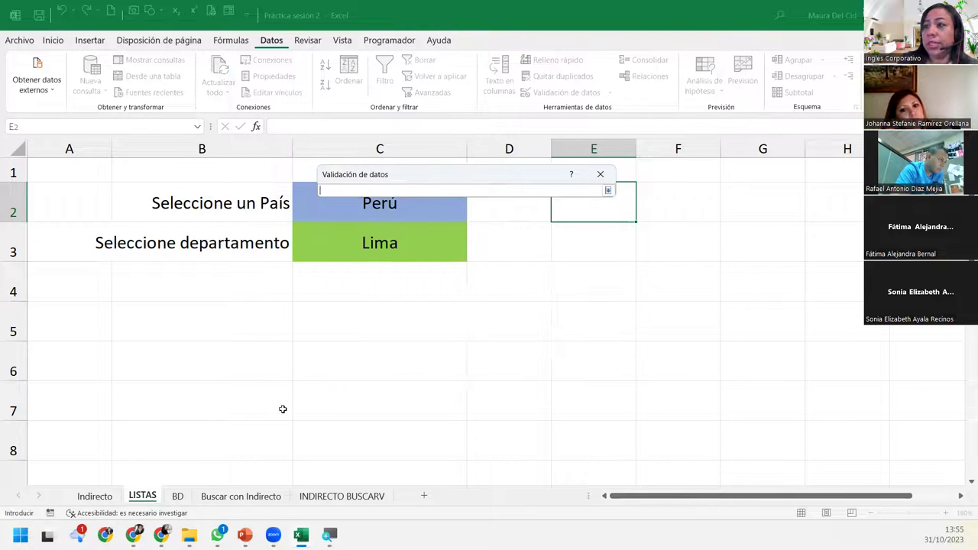
{"action": "left_click", "coordinate": [177, 496]}
{"action": "left_click_drag", "start_coordinate": [155, 233], "coordinate": [158, 275]}
{"action": "left_click_drag", "start_coordinate": [232, 210], "coordinate": [440, 208]}
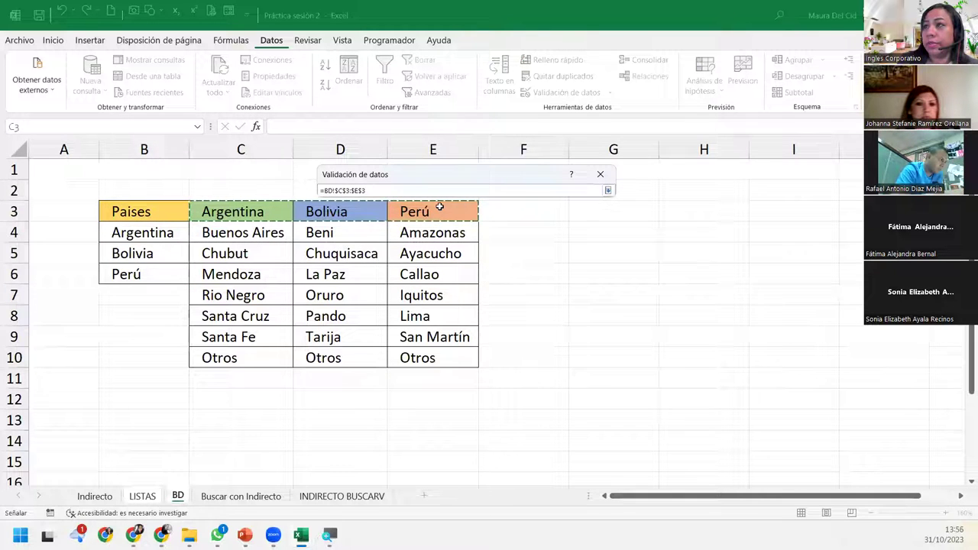
{"action": "left_click", "coordinate": [607, 190]}
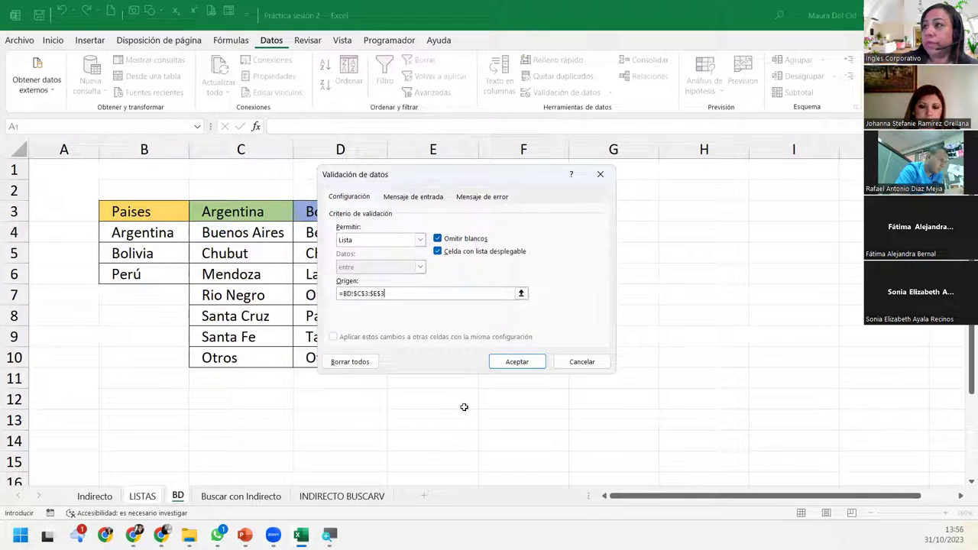
{"action": "left_click", "coordinate": [517, 362]}
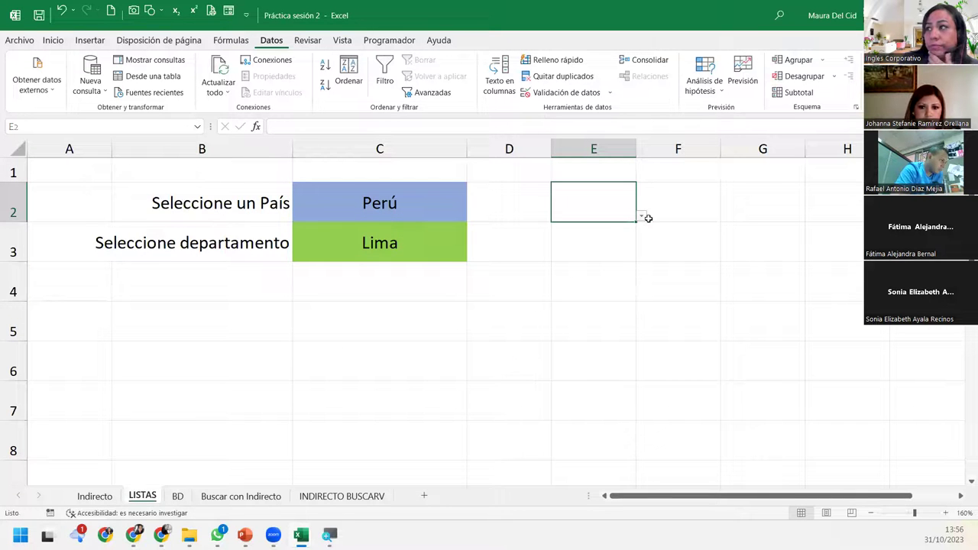
- Test the E2 dropdown by picking Bolivia, Perú and Argentina, then clear E2
{"action": "left_click", "coordinate": [641, 217]}
{"action": "left_click", "coordinate": [521, 243]}
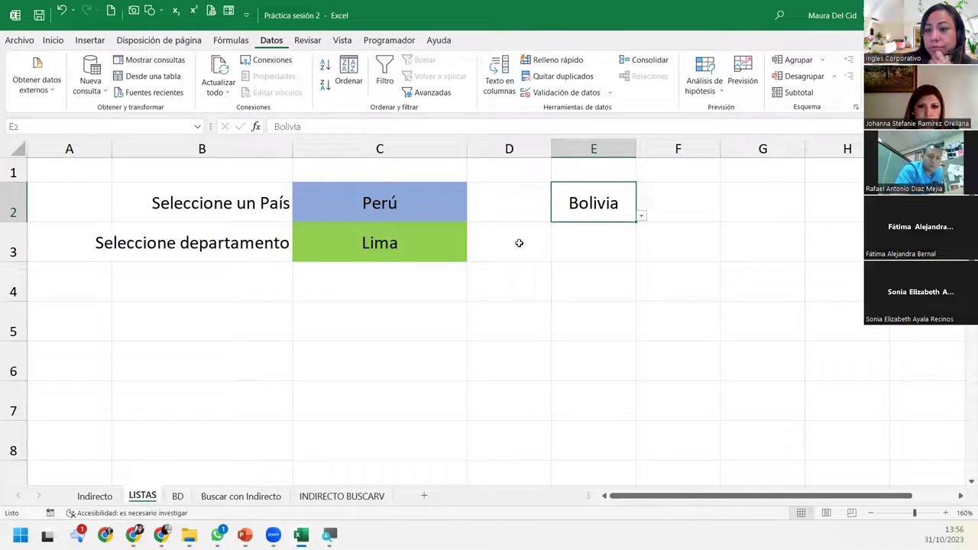
{"action": "left_click", "coordinate": [641, 214]}
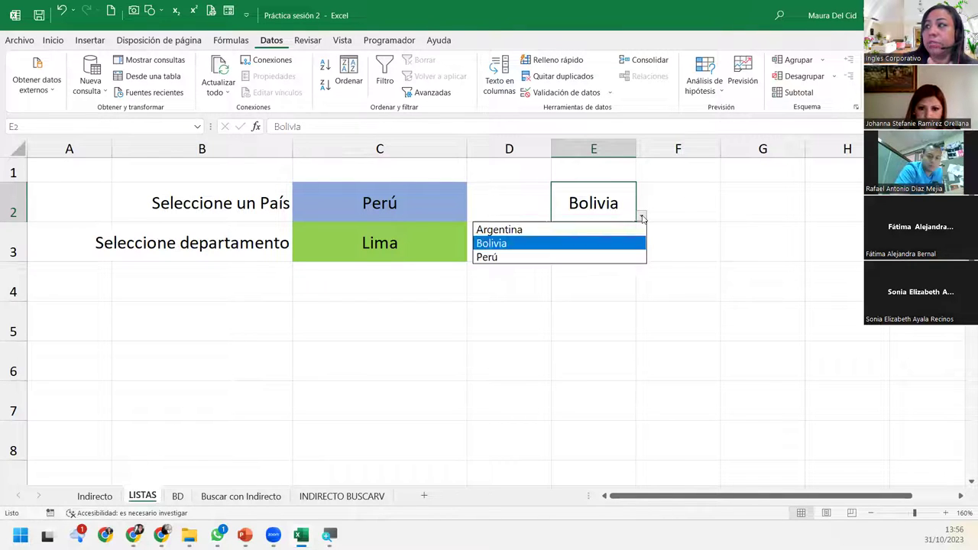
{"action": "left_click", "coordinate": [554, 255]}
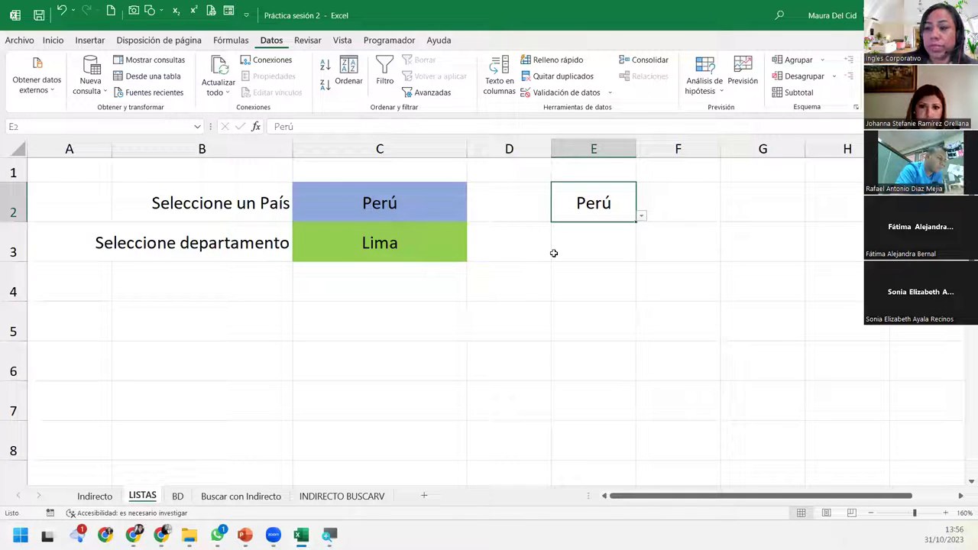
{"action": "left_click", "coordinate": [644, 217]}
{"action": "left_click", "coordinate": [557, 232]}
{"action": "left_click", "coordinate": [439, 203]}
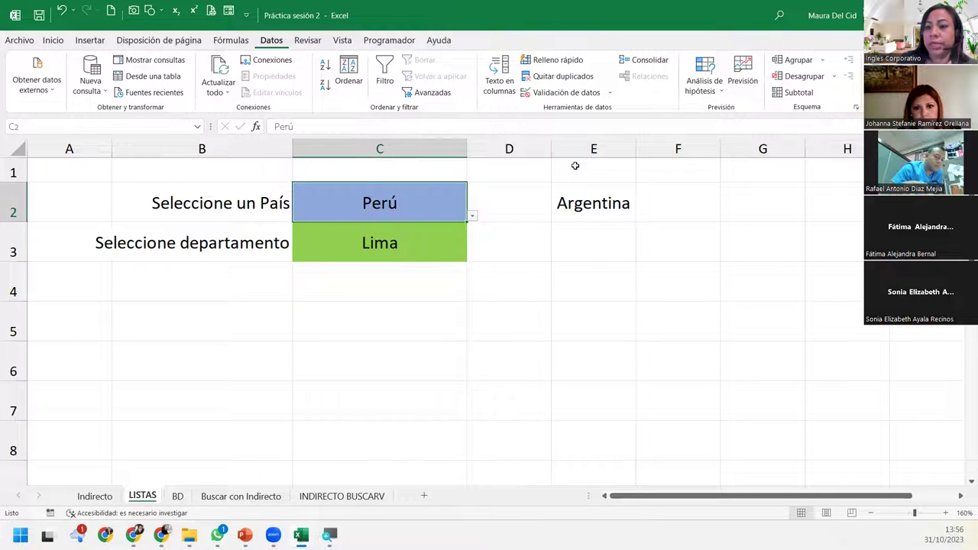
{"action": "left_click", "coordinate": [586, 201]}
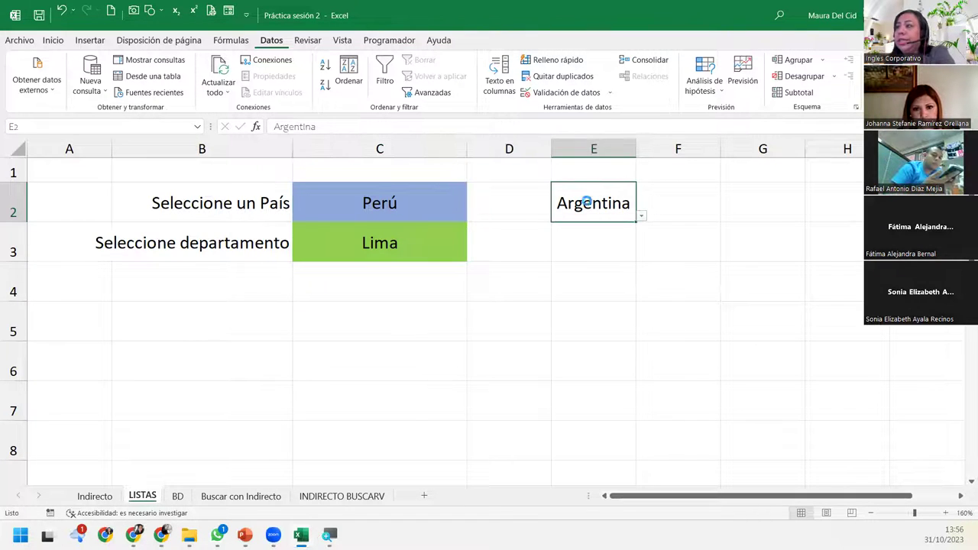
{"action": "key", "text": "Delete"}
- Inspect the INDIRECTO source of the department cell C3's validation and close it unchanged
{"action": "left_click", "coordinate": [402, 223]}
{"action": "left_click", "coordinate": [413, 241]}
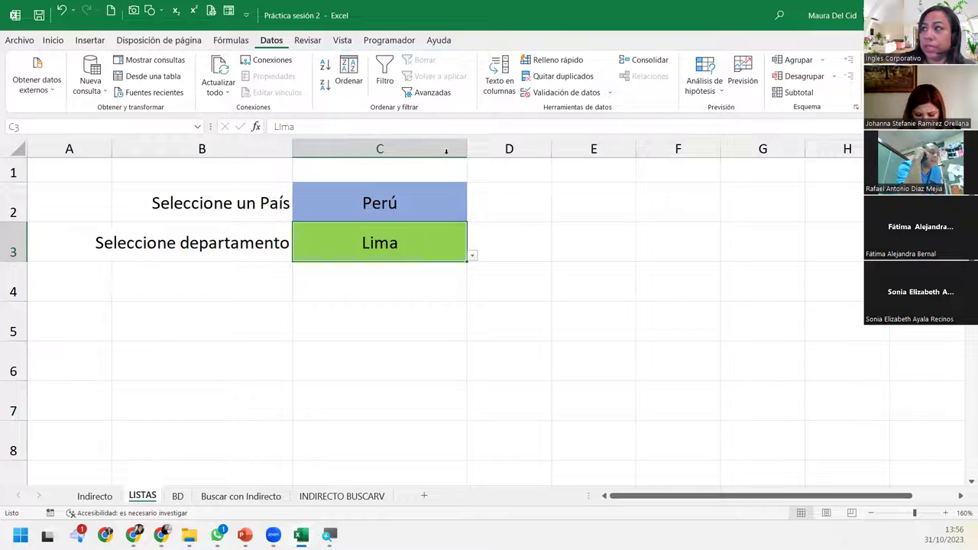
{"action": "left_click", "coordinate": [562, 92]}
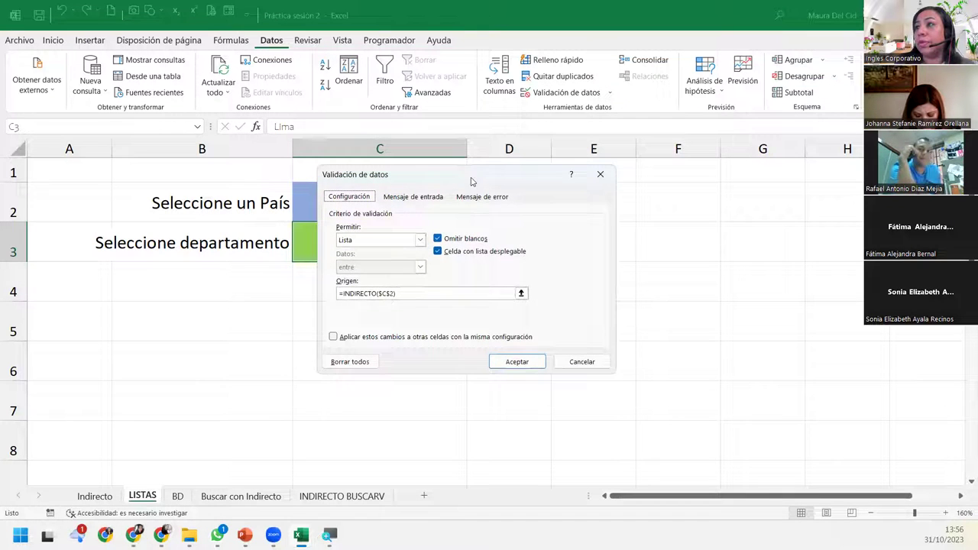
{"action": "left_click_drag", "start_coordinate": [474, 178], "coordinate": [659, 180]}
{"action": "left_click", "coordinate": [569, 294]}
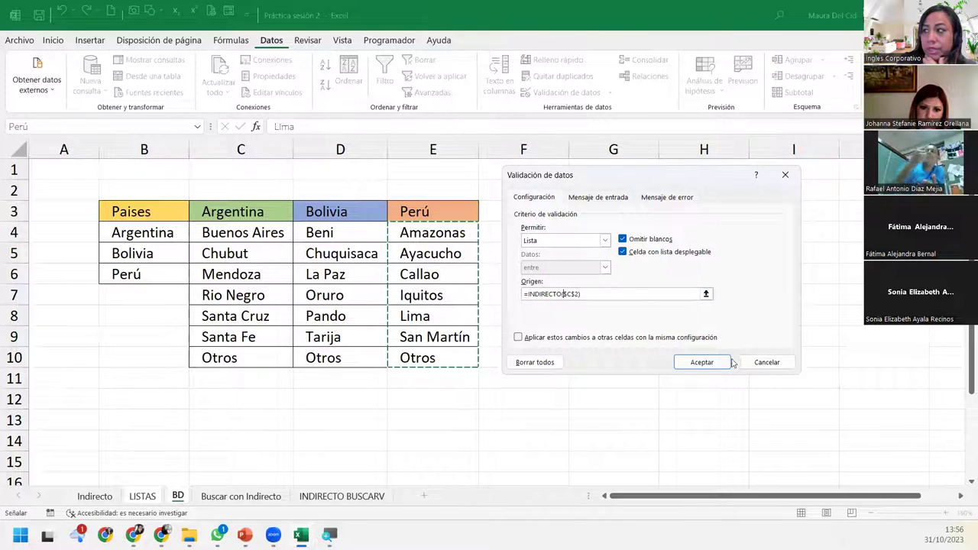
{"action": "left_click", "coordinate": [764, 362]}
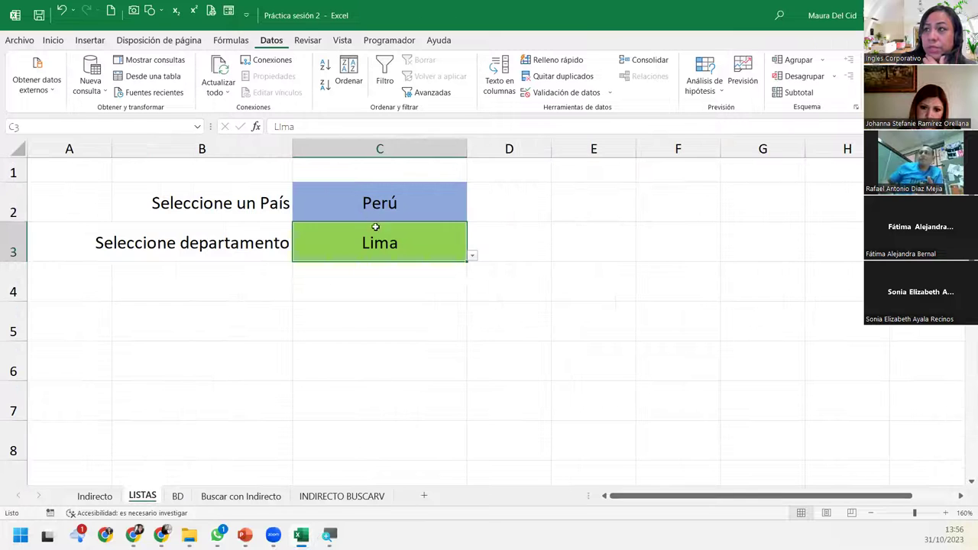
- Choose Argentina in C2 and Buenos Aires in C3 from the dependent dropdowns
{"action": "left_click", "coordinate": [448, 201]}
{"action": "left_click", "coordinate": [476, 214]}
{"action": "left_click", "coordinate": [443, 207]}
{"action": "left_click", "coordinate": [473, 215]}
{"action": "left_click", "coordinate": [354, 231]}
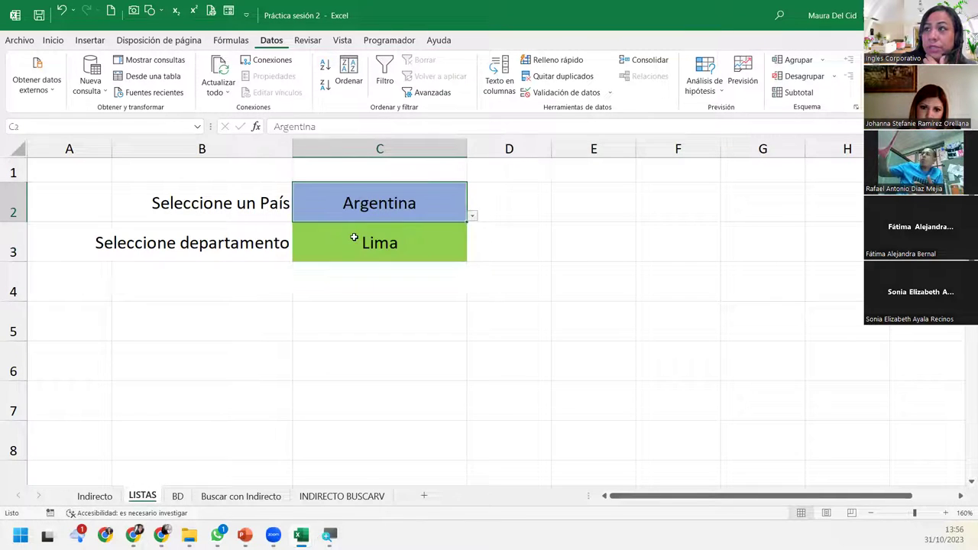
{"action": "left_click", "coordinate": [354, 239]}
{"action": "left_click", "coordinate": [472, 257]}
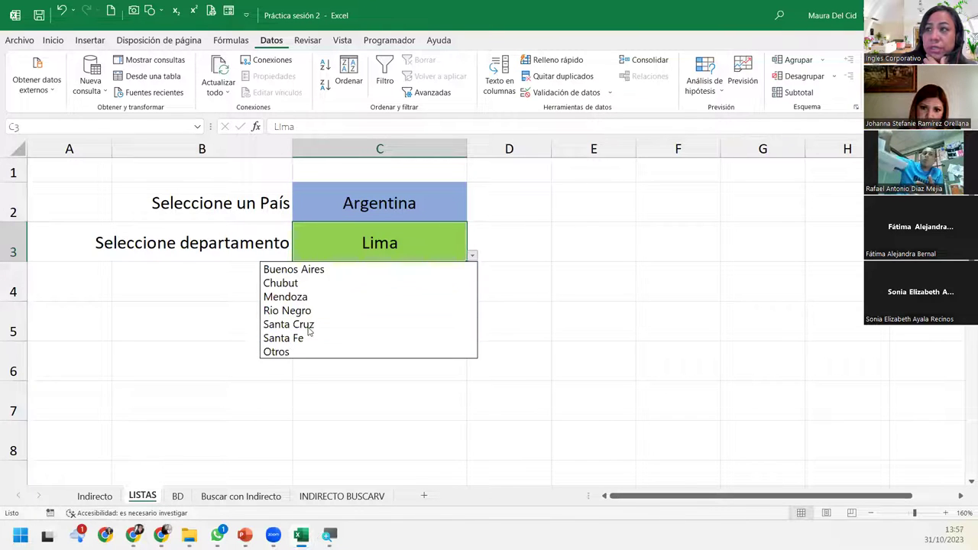
{"action": "left_click", "coordinate": [317, 269]}
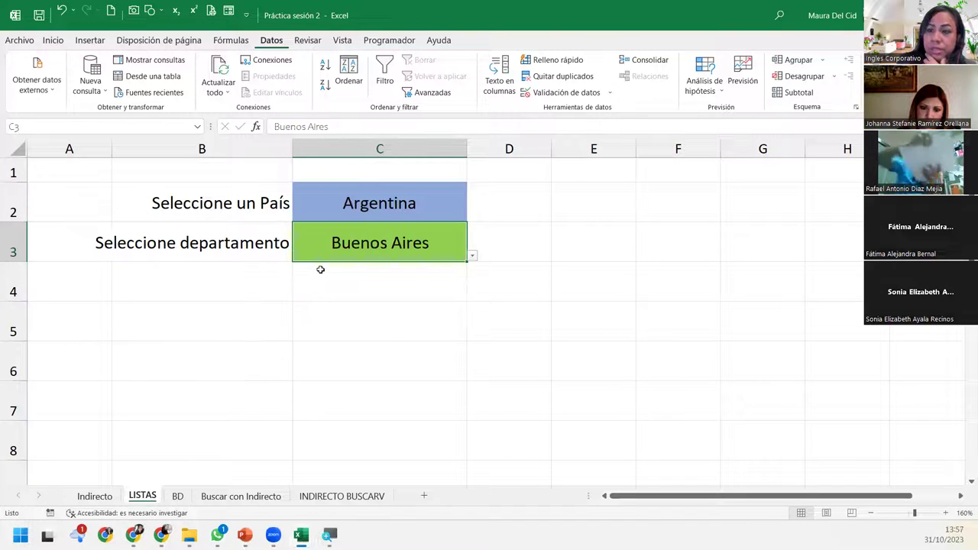
{"action": "left_click", "coordinate": [214, 496]}
- Inspect the Ventas formula =INDIRECTO(C11) INDIRECTO(C12) in C14 returning $12,000.00 for Febrero
{"action": "left_click", "coordinate": [165, 425]}
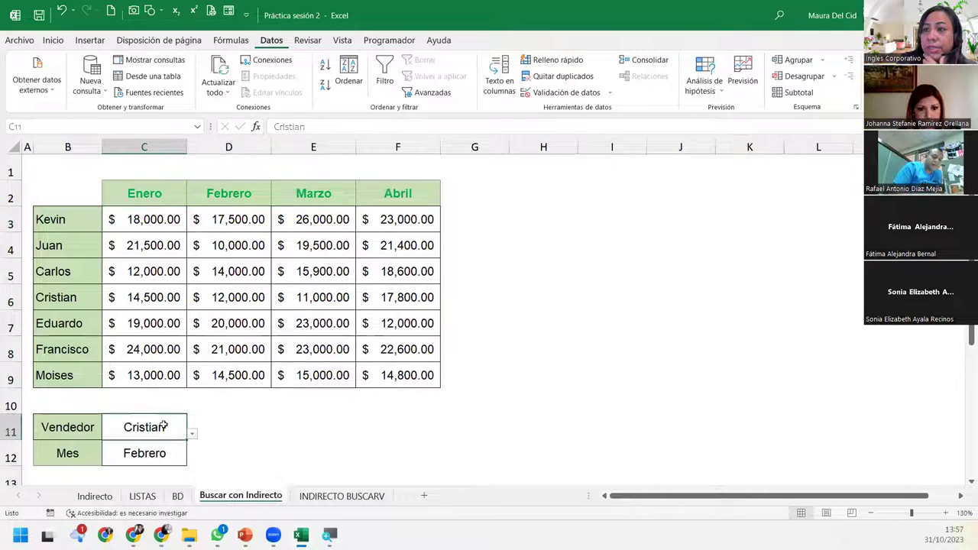
{"action": "scroll", "coordinate": [163, 425], "scroll_direction": "down", "scroll_amount": 2}
{"action": "left_click", "coordinate": [152, 347]}
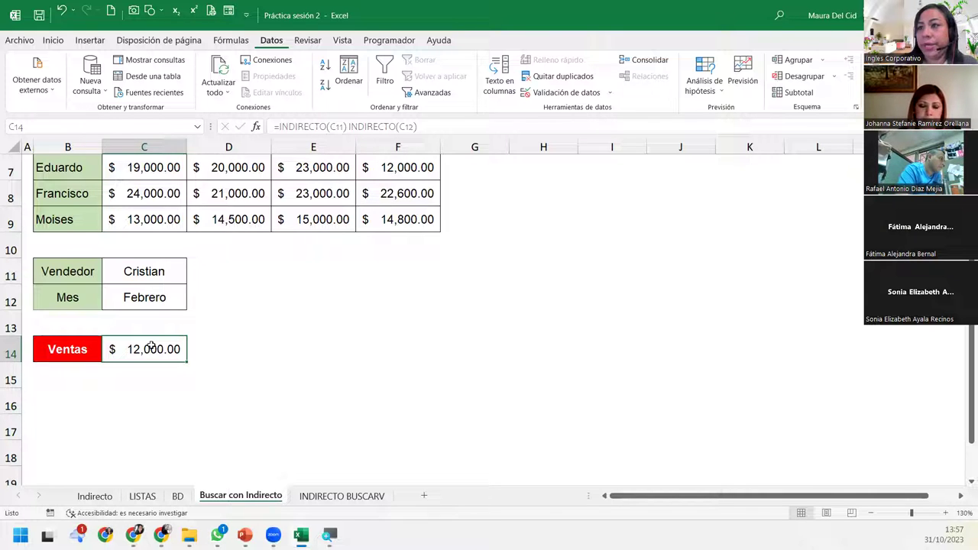
{"action": "left_click", "coordinate": [340, 496]}
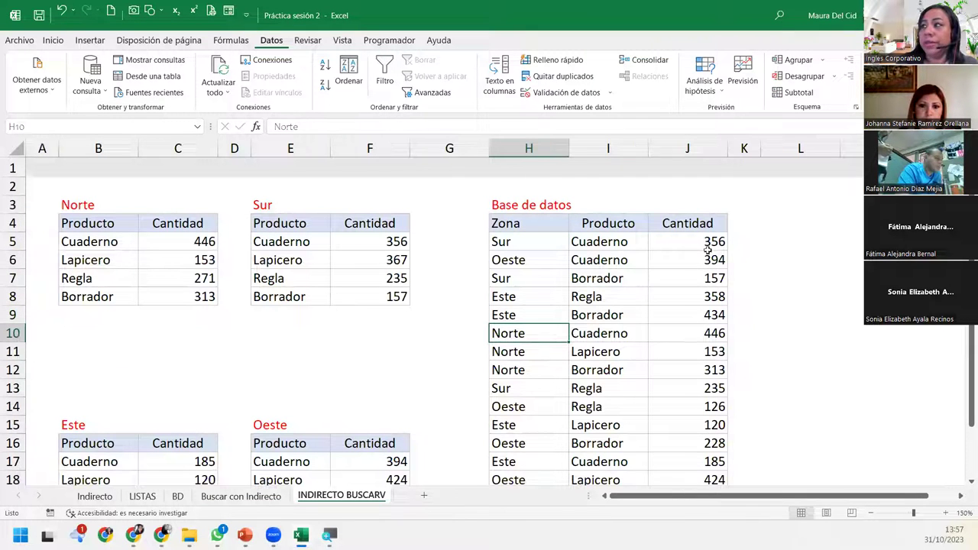
- Step through the Cantidad BUSCARV formulas from J5 down to J17
{"action": "left_click", "coordinate": [709, 249]}
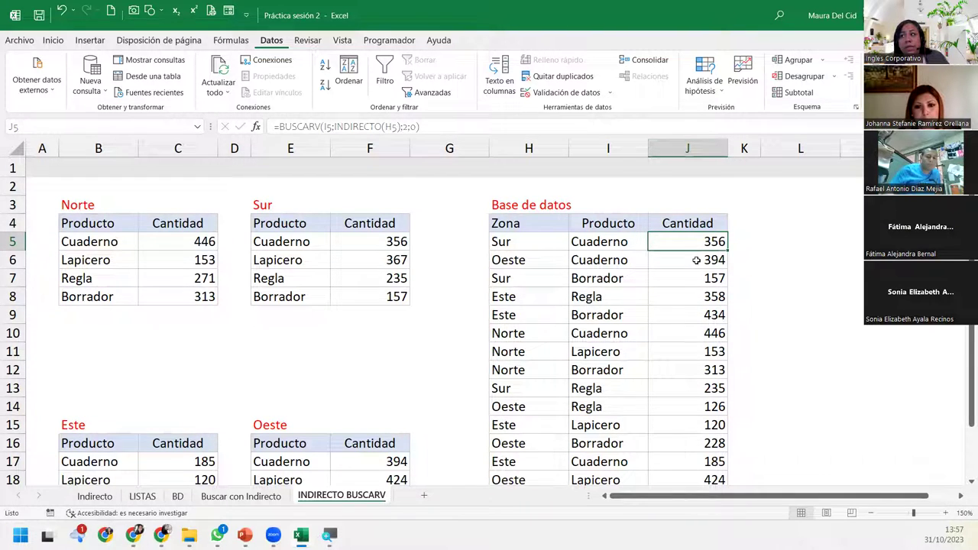
{"action": "key", "text": "Down"}
{"action": "key", "text": "Down"}
{"action": "key", "text": "Down"}
{"action": "key", "text": "Down"}
{"action": "key", "text": "Down"}
{"action": "key", "text": "Down"}
{"action": "key", "text": "Down"}
{"action": "key", "text": "Down"}
{"action": "key", "text": "Down"}
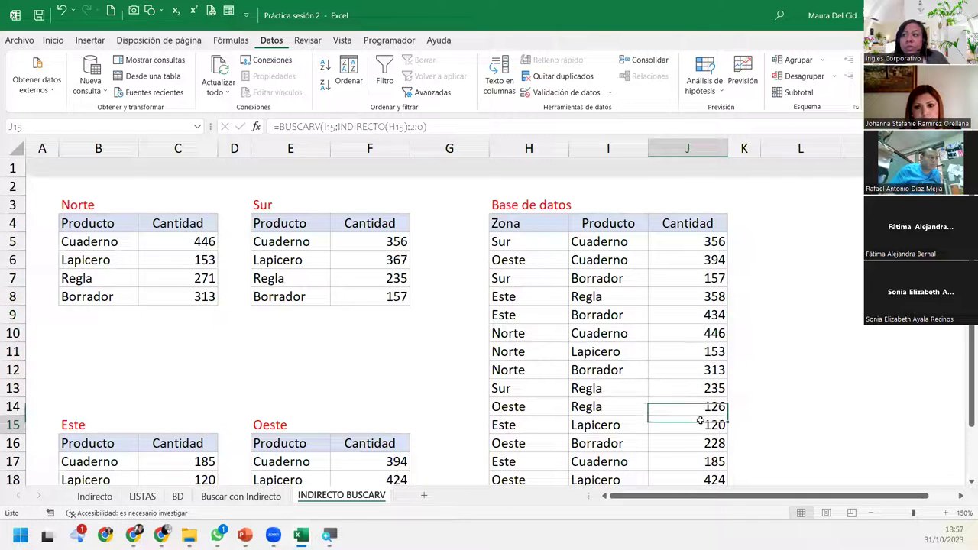
{"action": "left_click", "coordinate": [671, 462]}
{"action": "left_click", "coordinate": [715, 330]}
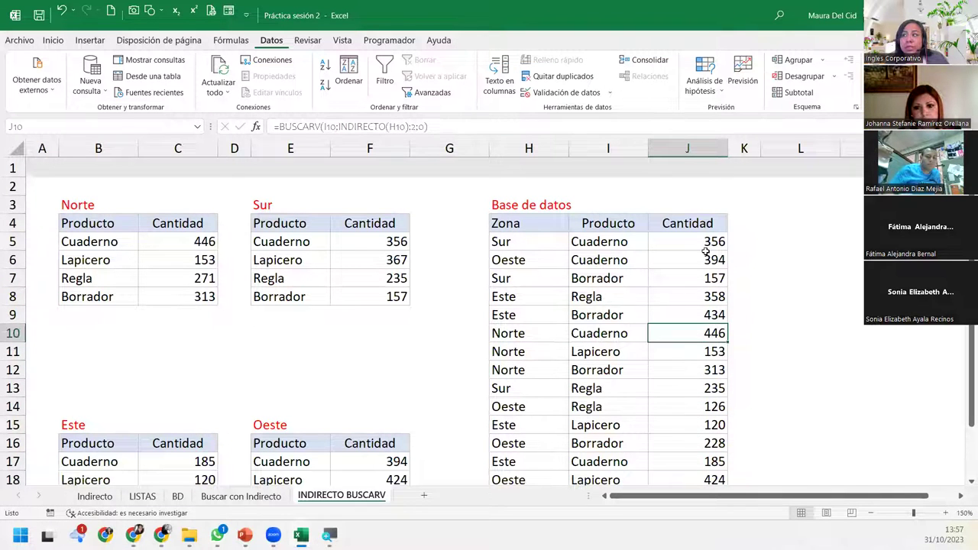
{"action": "left_click", "coordinate": [706, 251]}
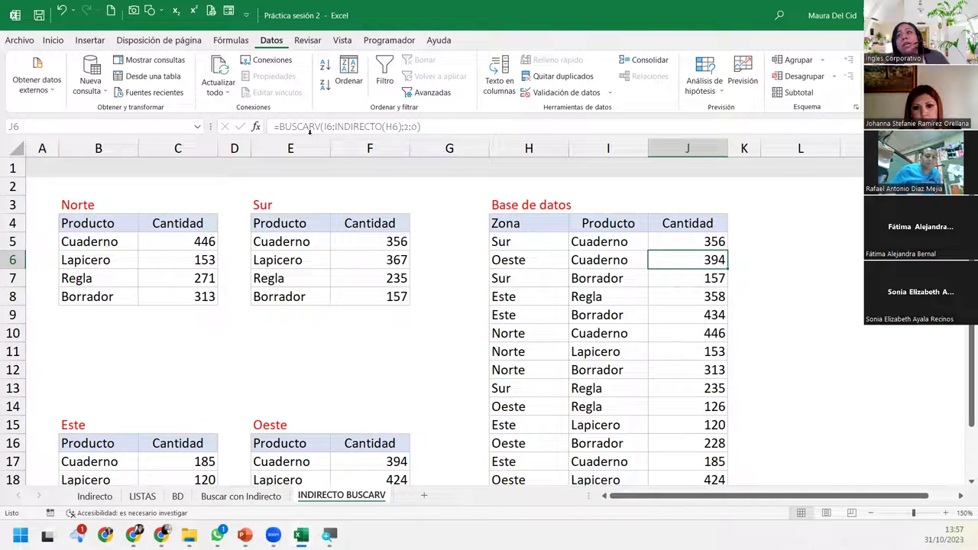
- Open J5's formula to highlight its INDIRECTO(H5) table argument and confirm it unchanged
{"action": "left_click", "coordinate": [677, 244]}
{"action": "double_click", "coordinate": [697, 242]}
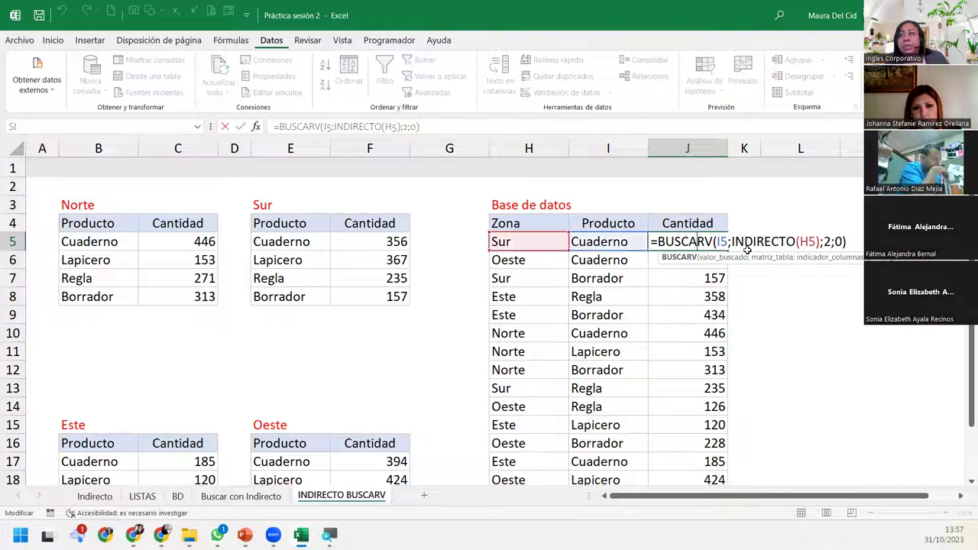
{"action": "left_click", "coordinate": [762, 258]}
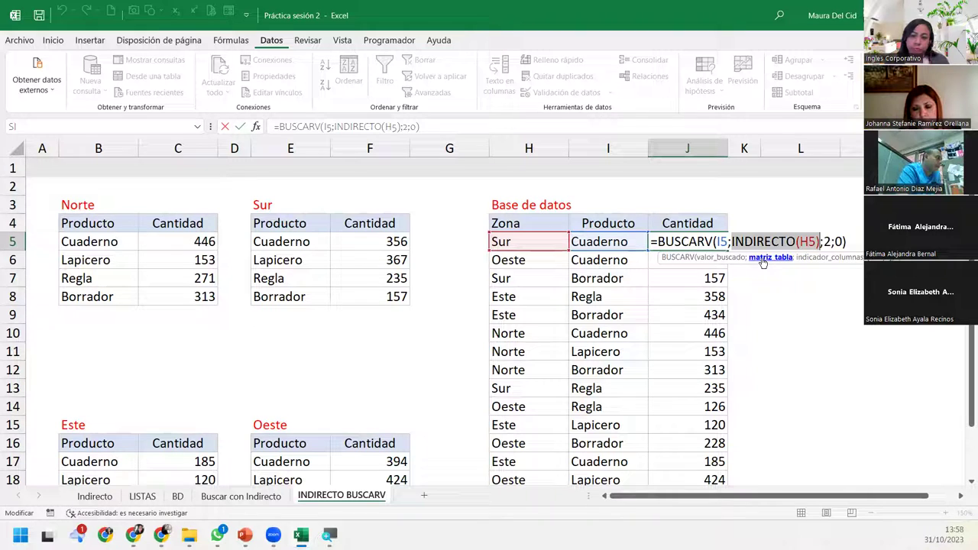
{"action": "key", "text": "Return"}
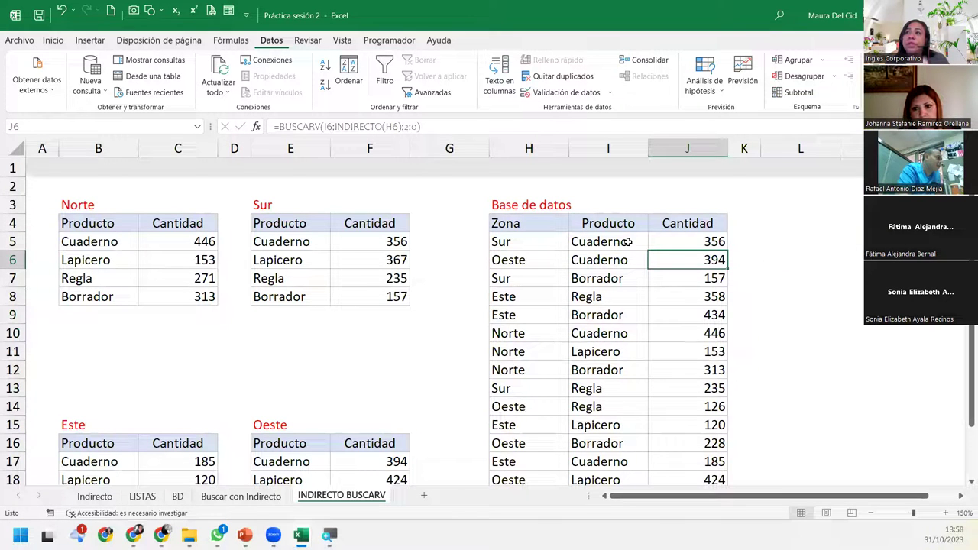
{"action": "left_click", "coordinate": [232, 40]}
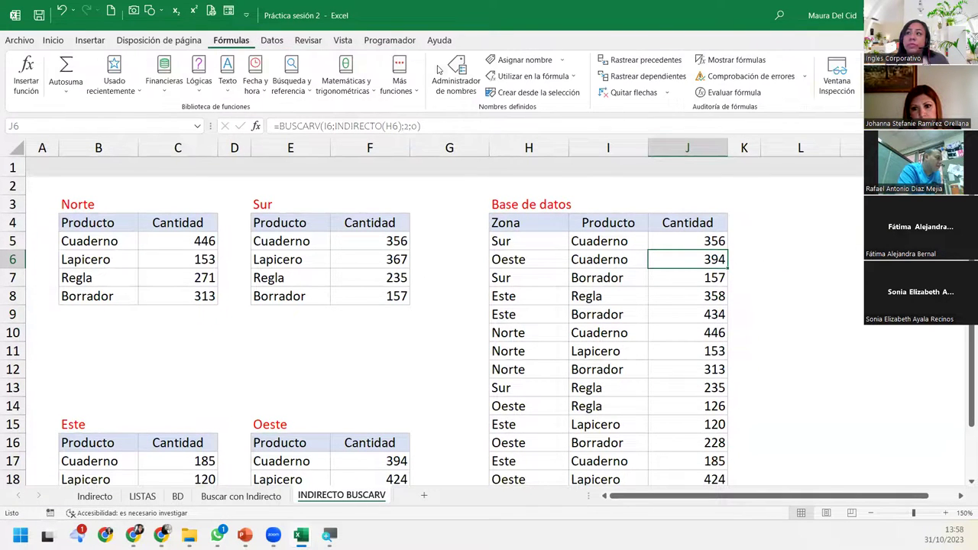
- In the Name Manager, widen and sort the 'Se refiere a' column and check the Este and Abril ranges
{"action": "left_click", "coordinate": [456, 76]}
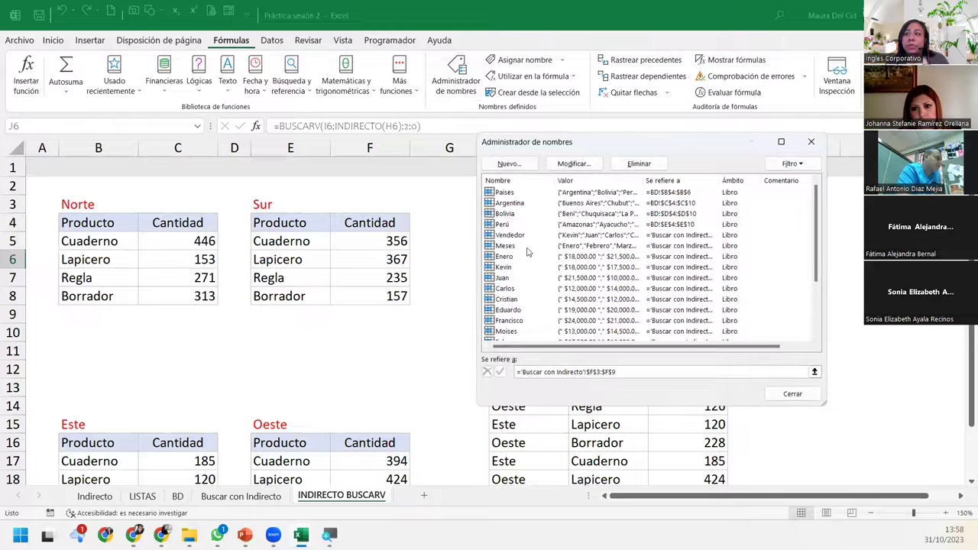
{"action": "scroll", "coordinate": [527, 252], "scroll_direction": "down", "scroll_amount": 3}
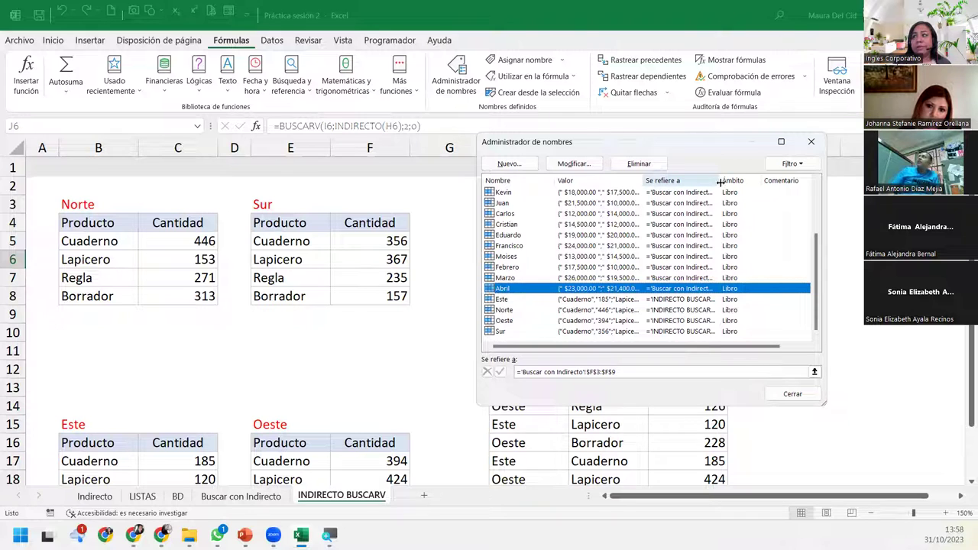
{"action": "left_click_drag", "start_coordinate": [719, 181], "coordinate": [761, 182]}
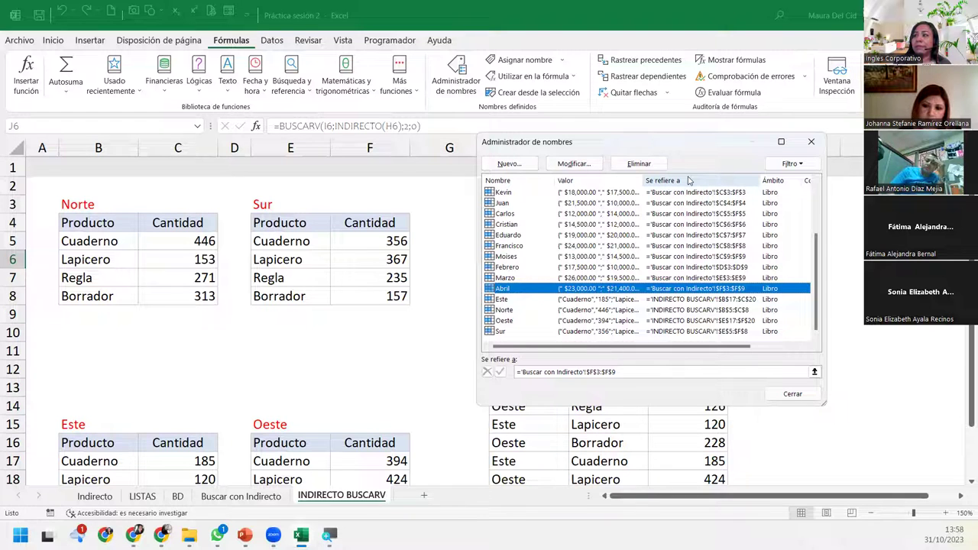
{"action": "left_click", "coordinate": [688, 181]}
{"action": "scroll", "coordinate": [725, 282], "scroll_direction": "up", "scroll_amount": 1}
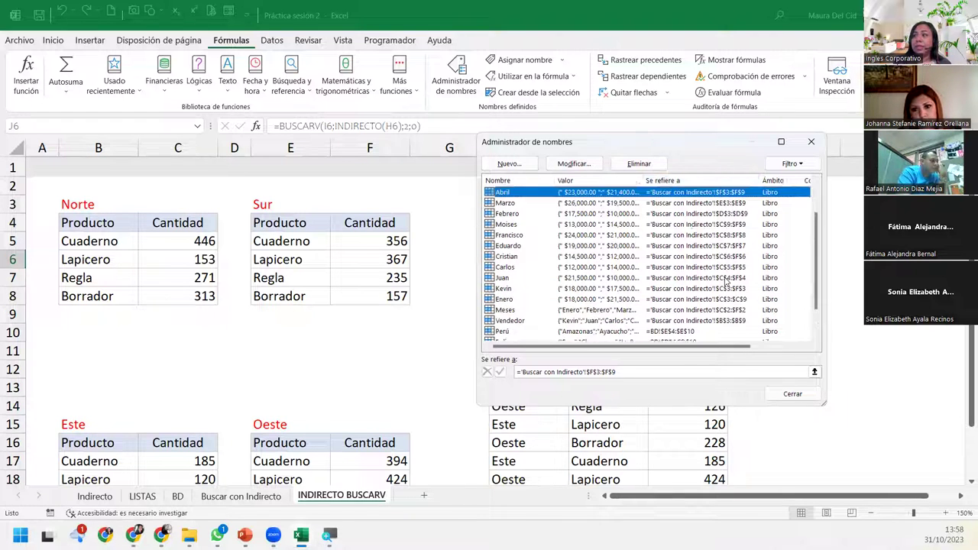
{"action": "scroll", "coordinate": [724, 283], "scroll_direction": "up", "scroll_amount": 2}
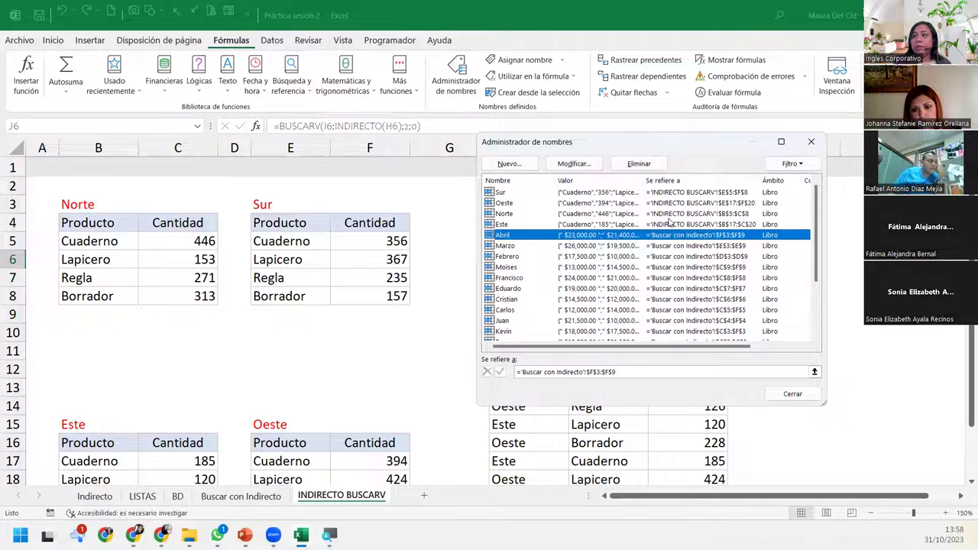
{"action": "left_click", "coordinate": [669, 223]}
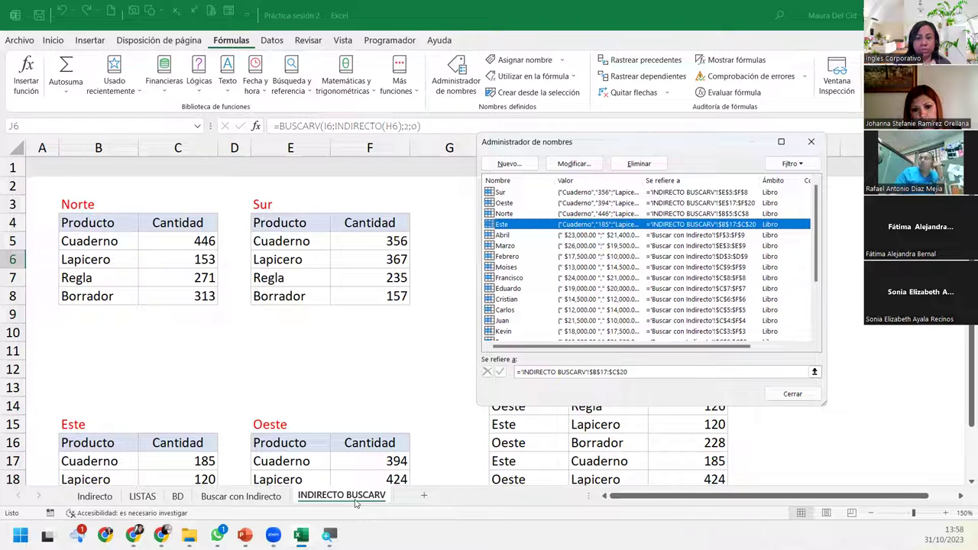
{"action": "left_click", "coordinate": [676, 236]}
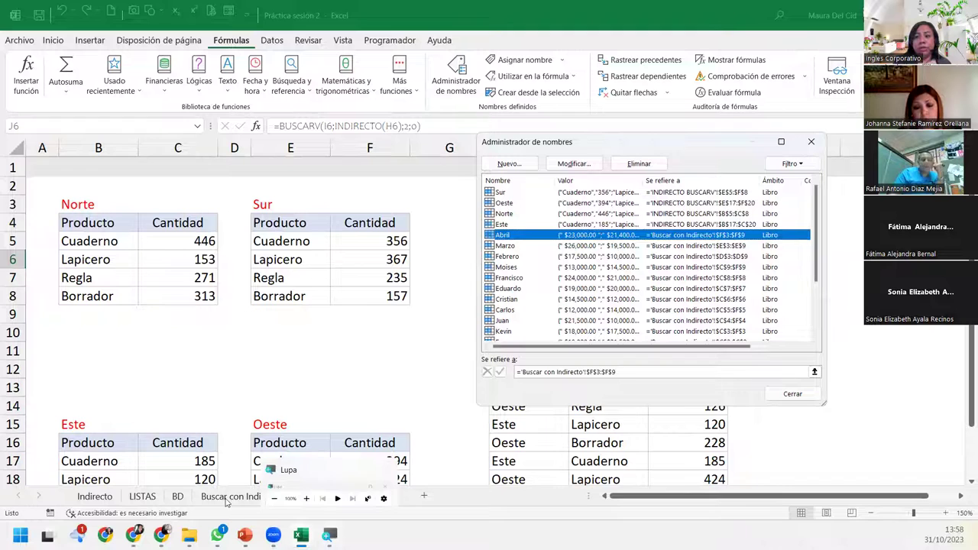
{"action": "scroll", "coordinate": [725, 300], "scroll_direction": "down", "scroll_amount": 3}
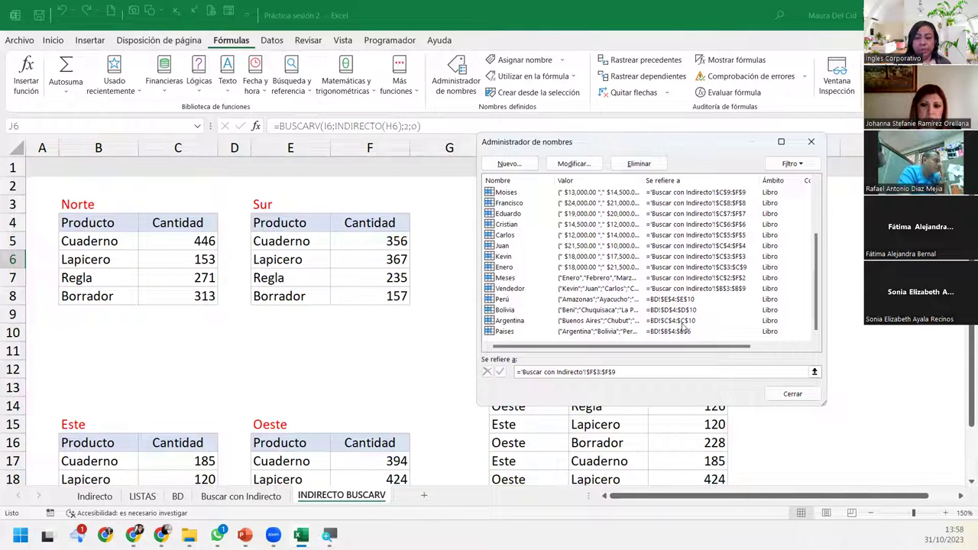
{"action": "left_click", "coordinate": [787, 394]}
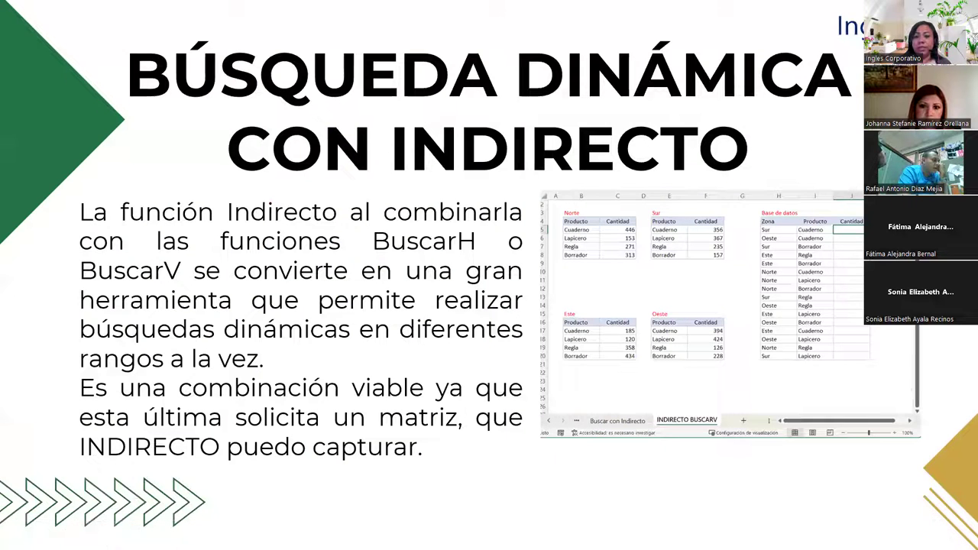
- Advance two slides to reach 'Cierre y conclusiones'
{"action": "key", "text": "Right"}
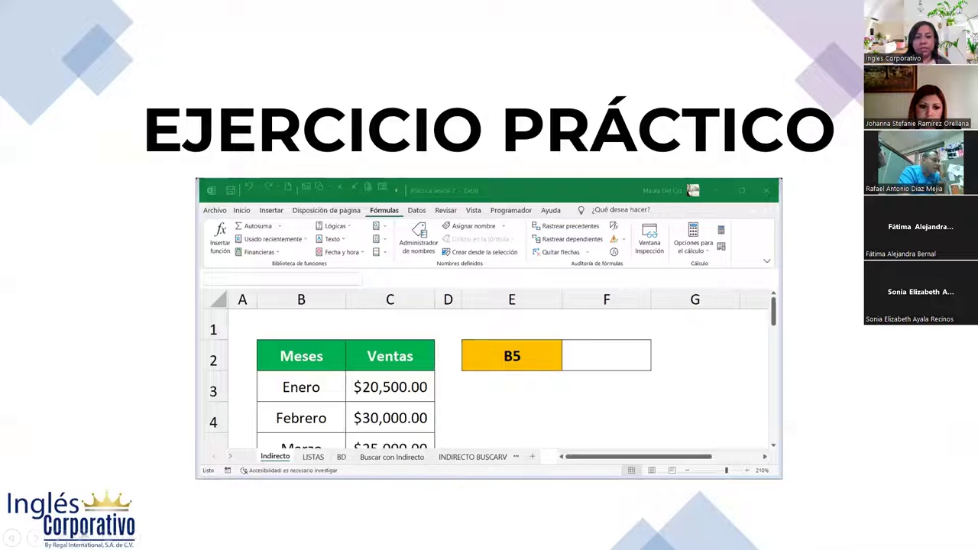
{"action": "key", "text": "Right"}
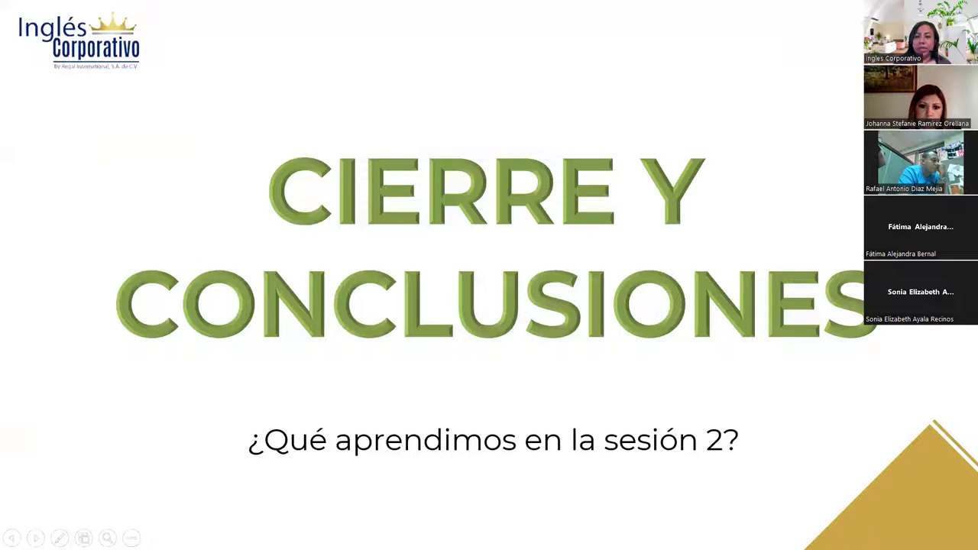